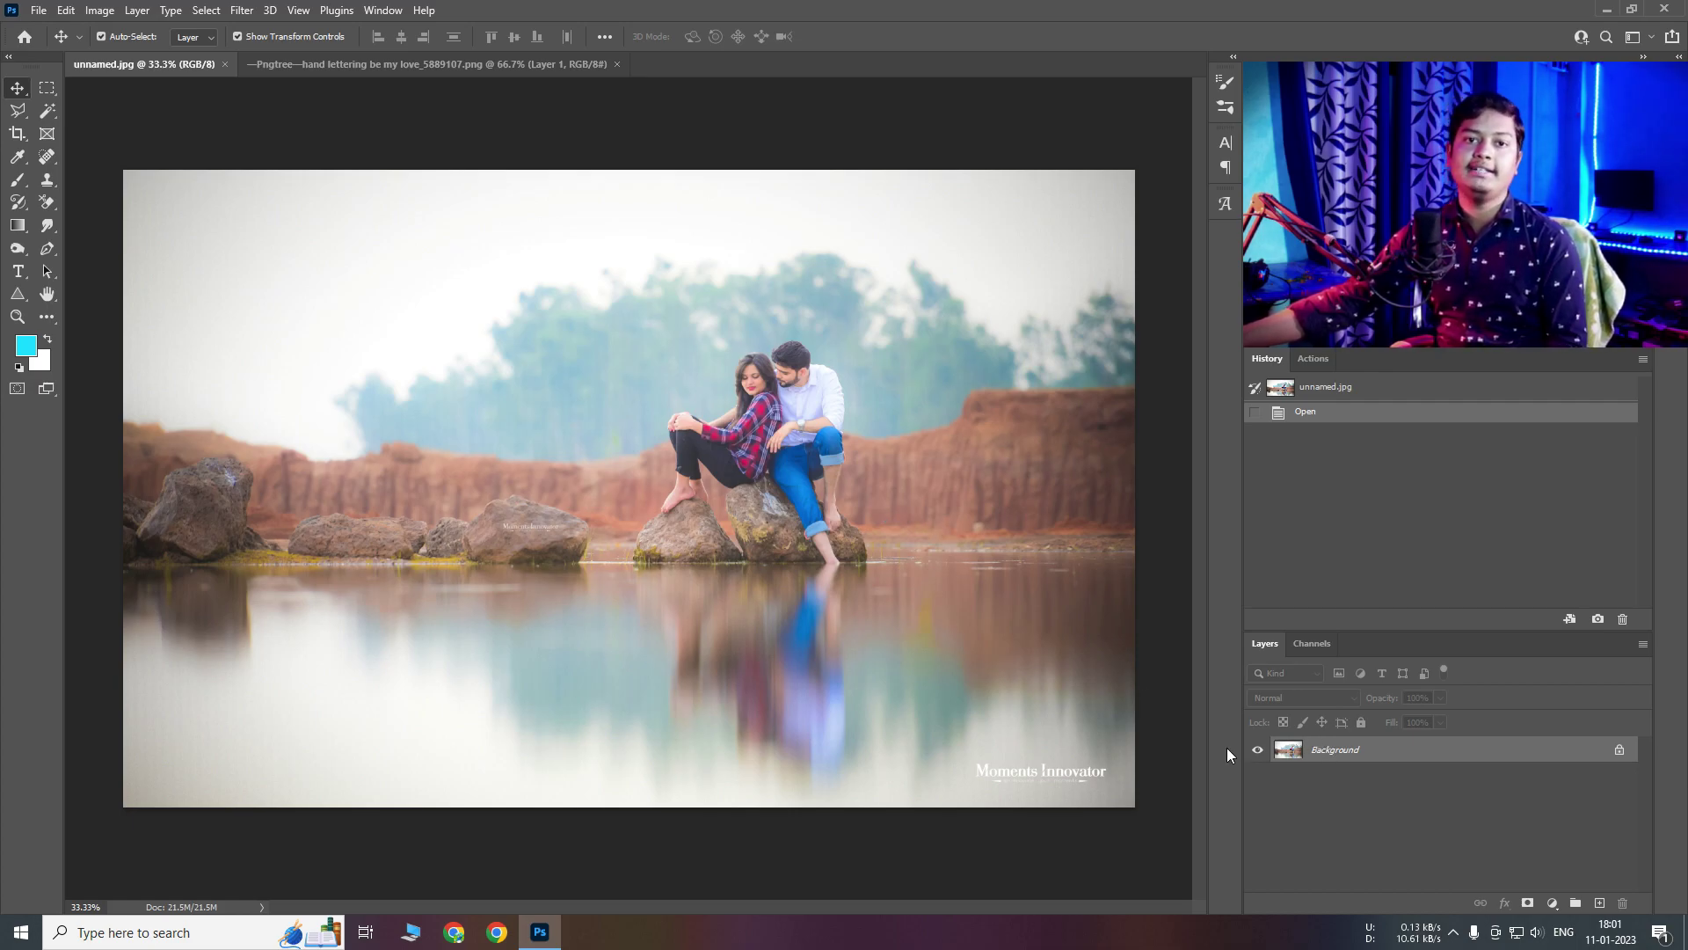
# Duplicate the Background layer to create a Background copy layer above it
pyautogui.rightClick(1381, 754)
pyautogui.click(1440, 546)
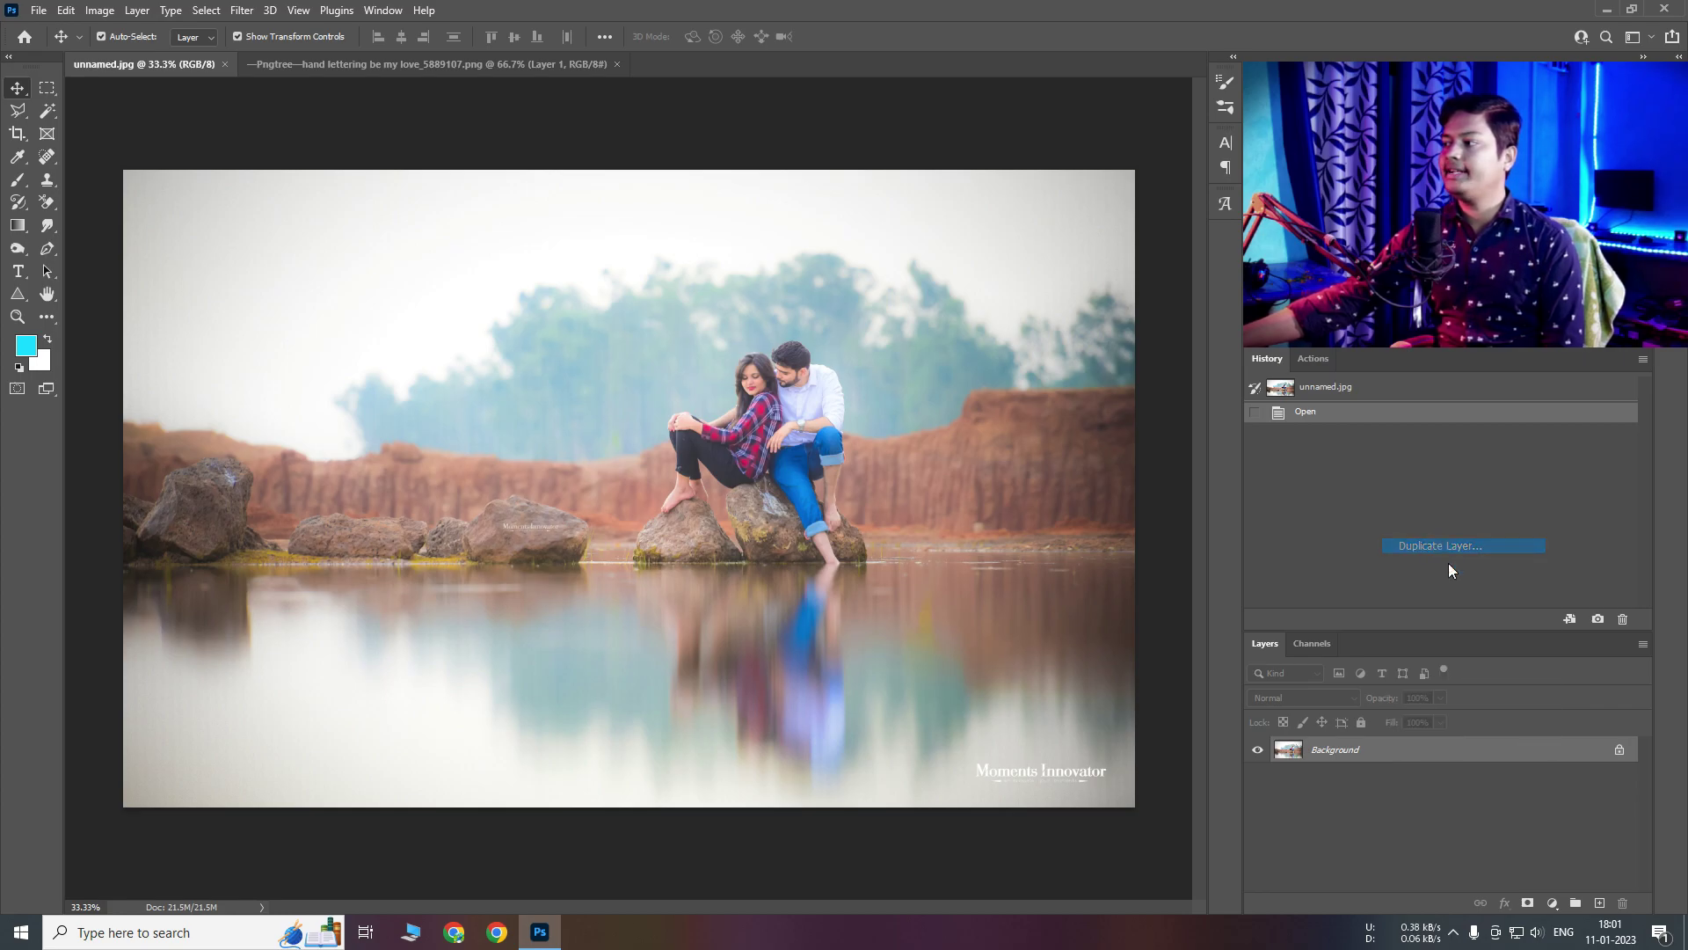
pyautogui.click(767, 173)
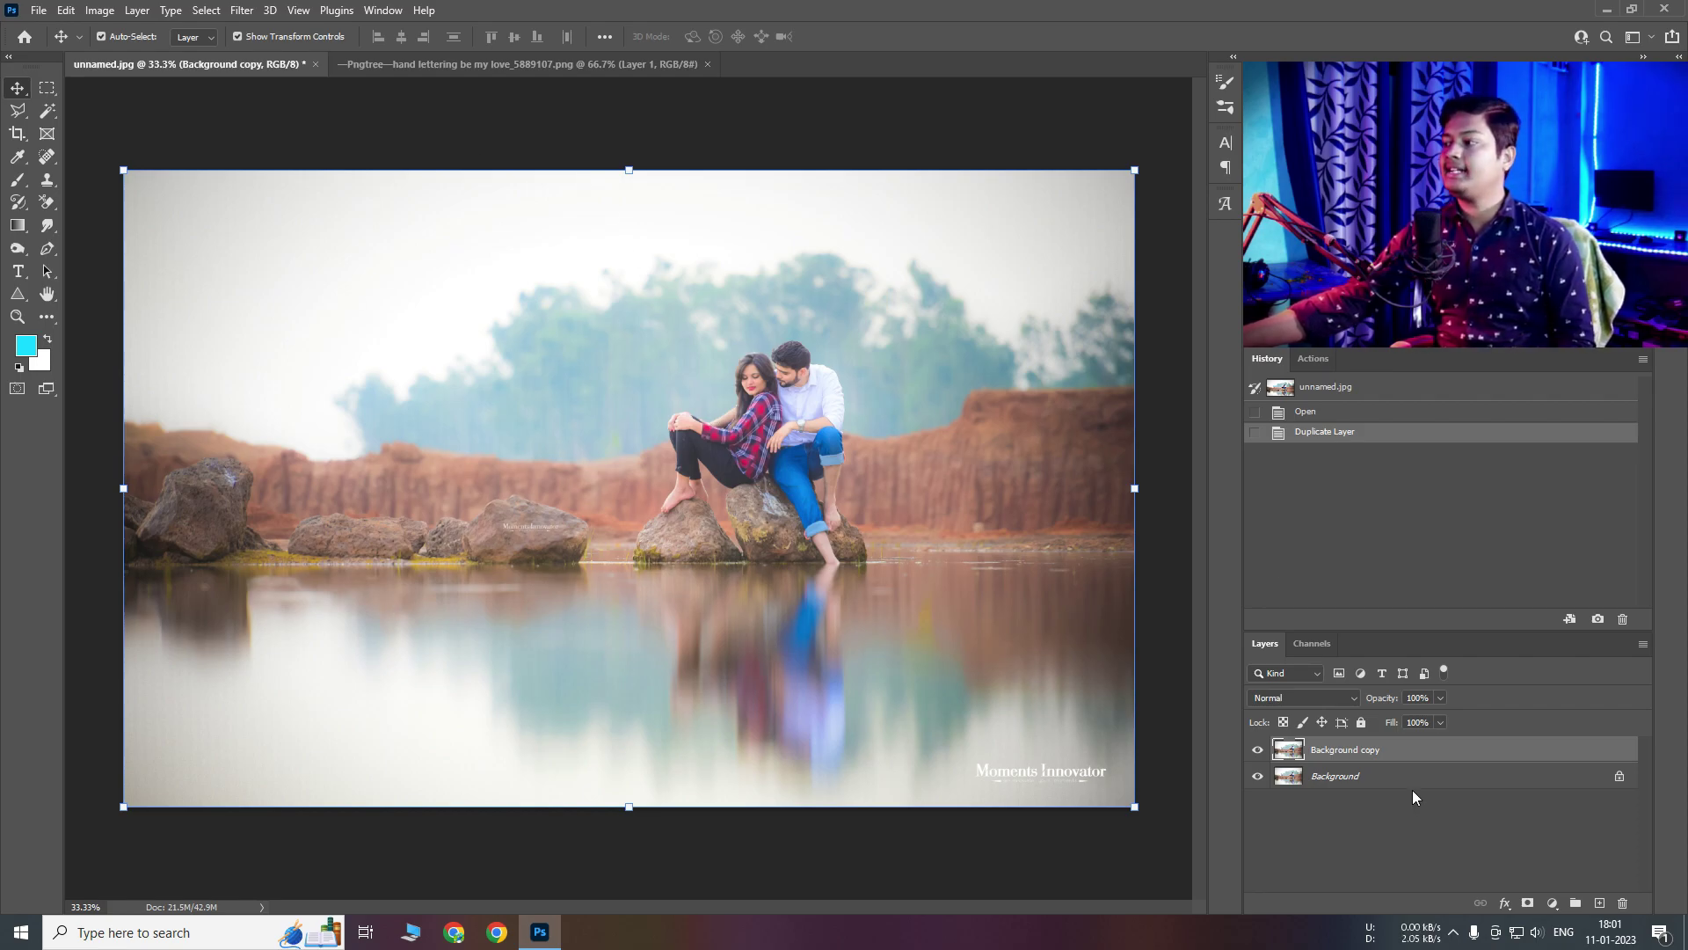
pyautogui.click(38, 10)
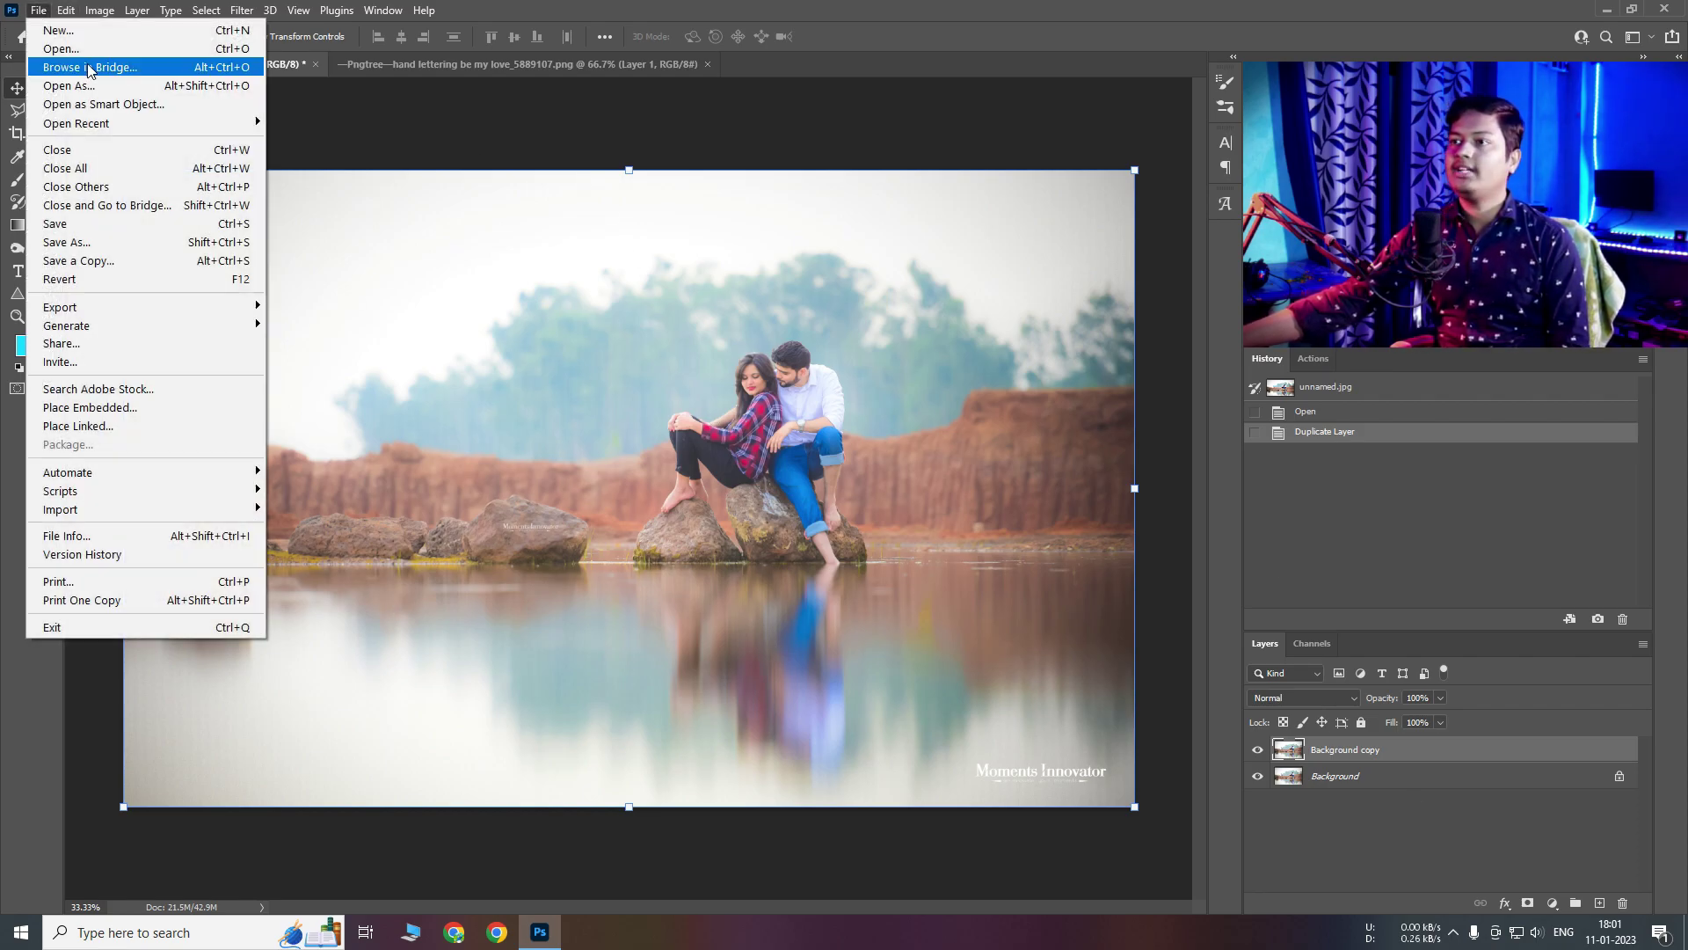
# Start Sky Replacement and position its dialog beside the photo
pyautogui.click(116, 499)
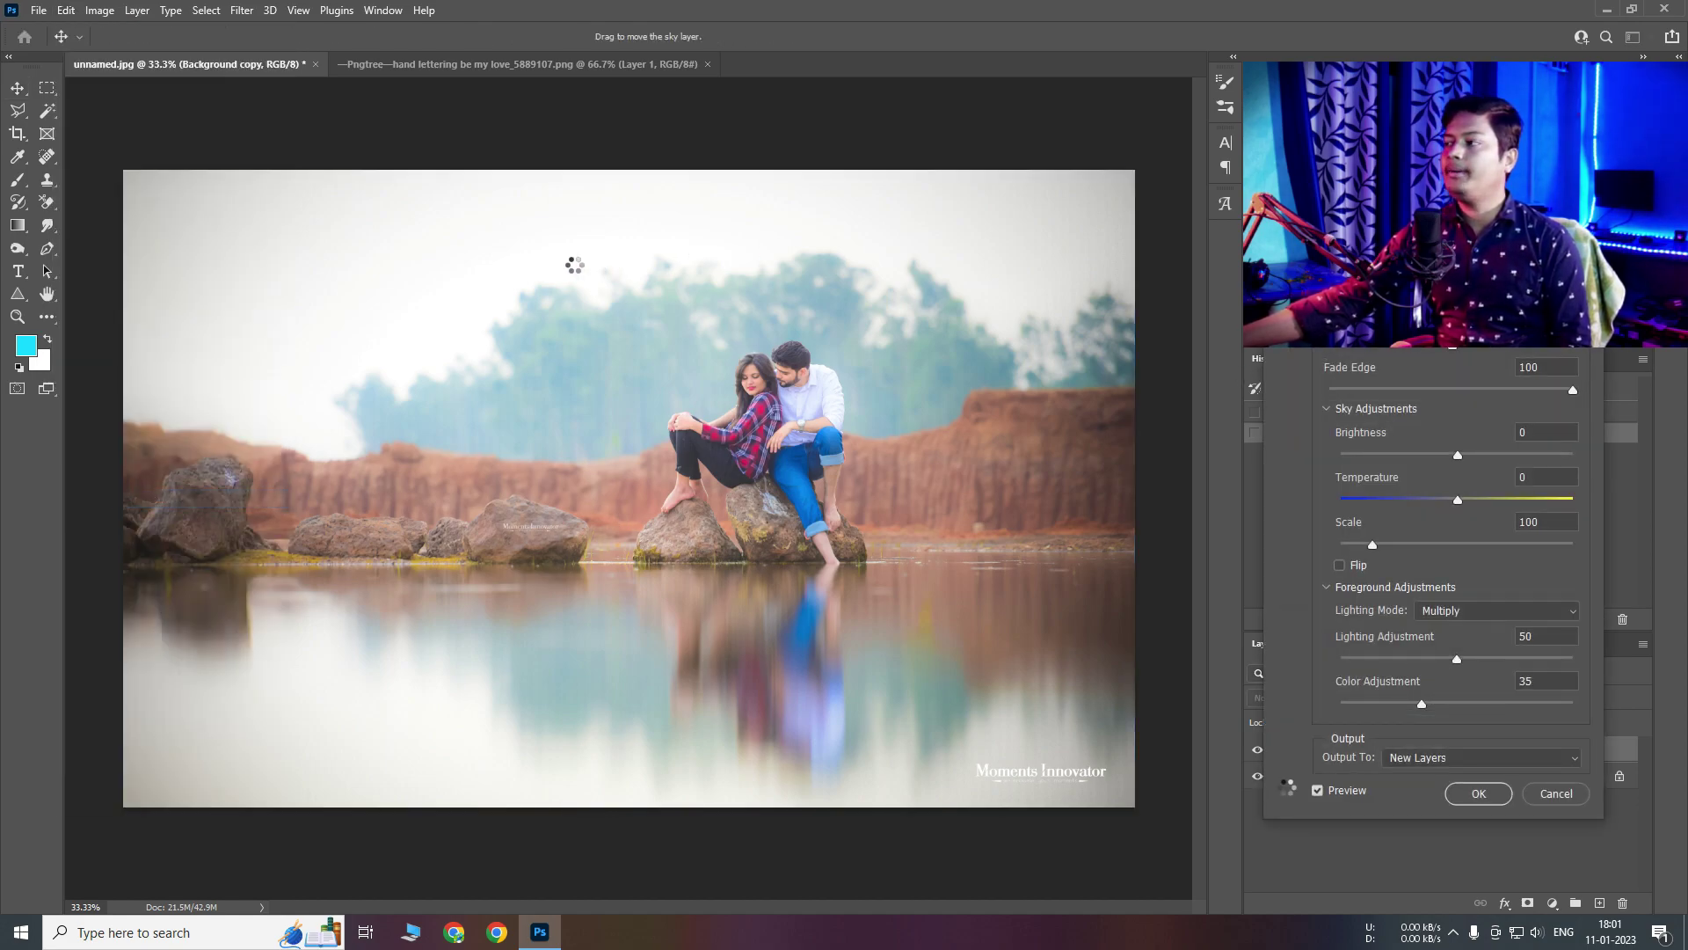
pyautogui.moveTo(574, 265); pyautogui.dragTo(239, 208)
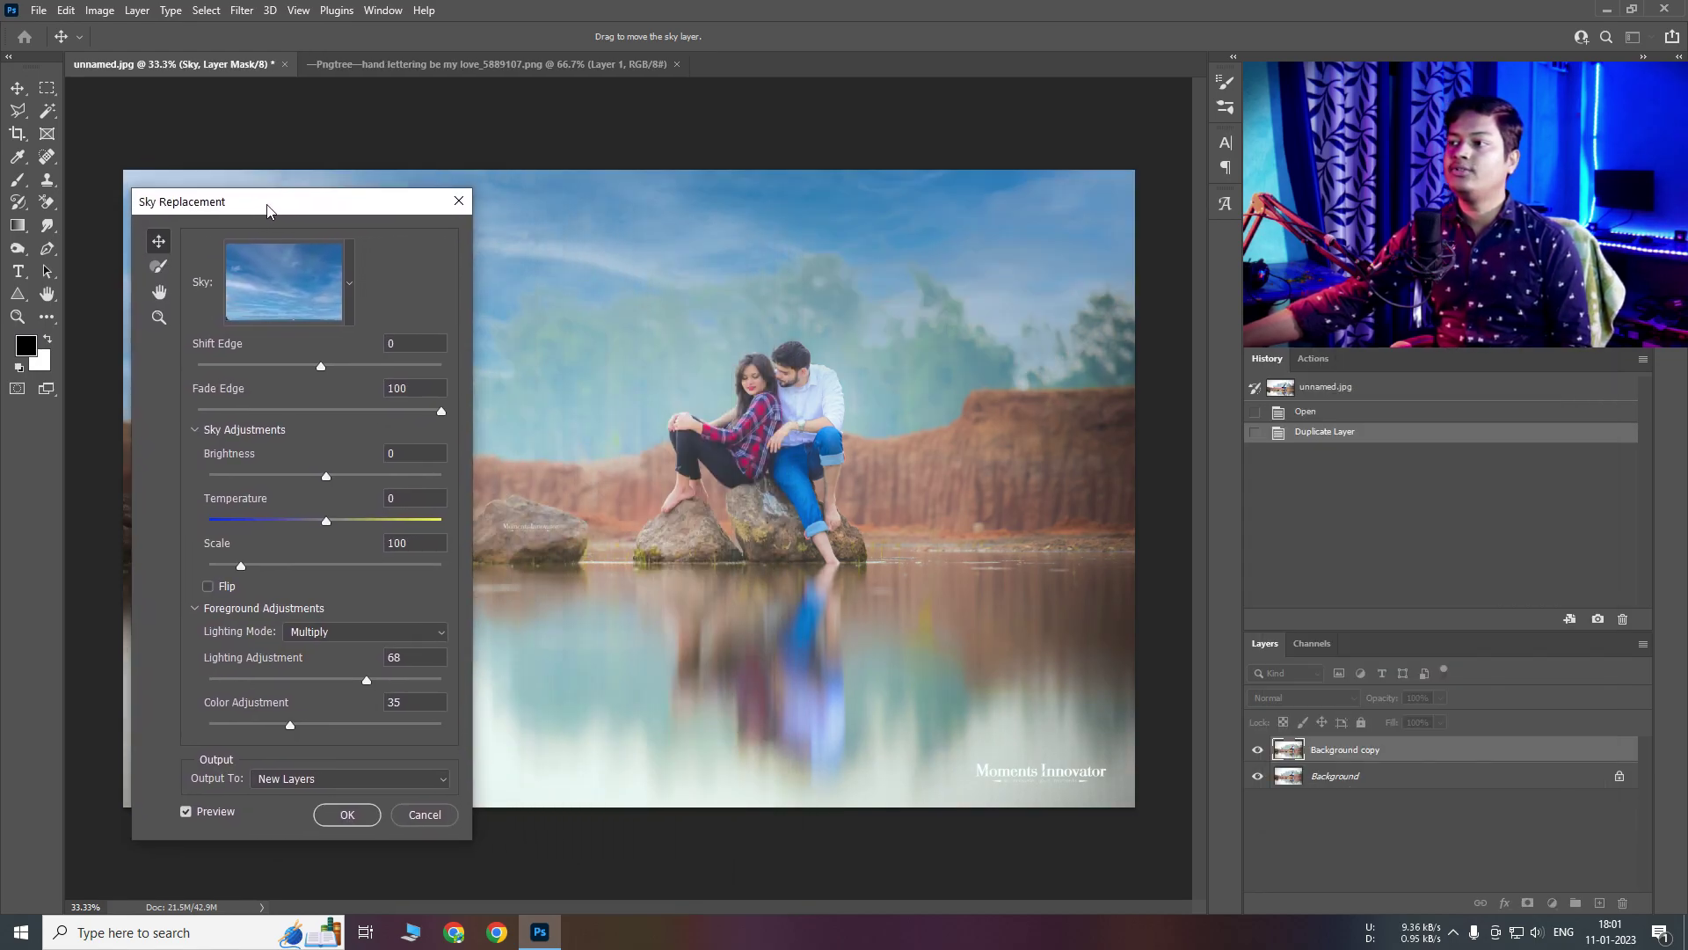
pyautogui.moveTo(239, 209)
pyautogui.mouseDown()
pyautogui.moveTo(437, 274)
pyautogui.moveTo(441, 255)
pyautogui.mouseUp()
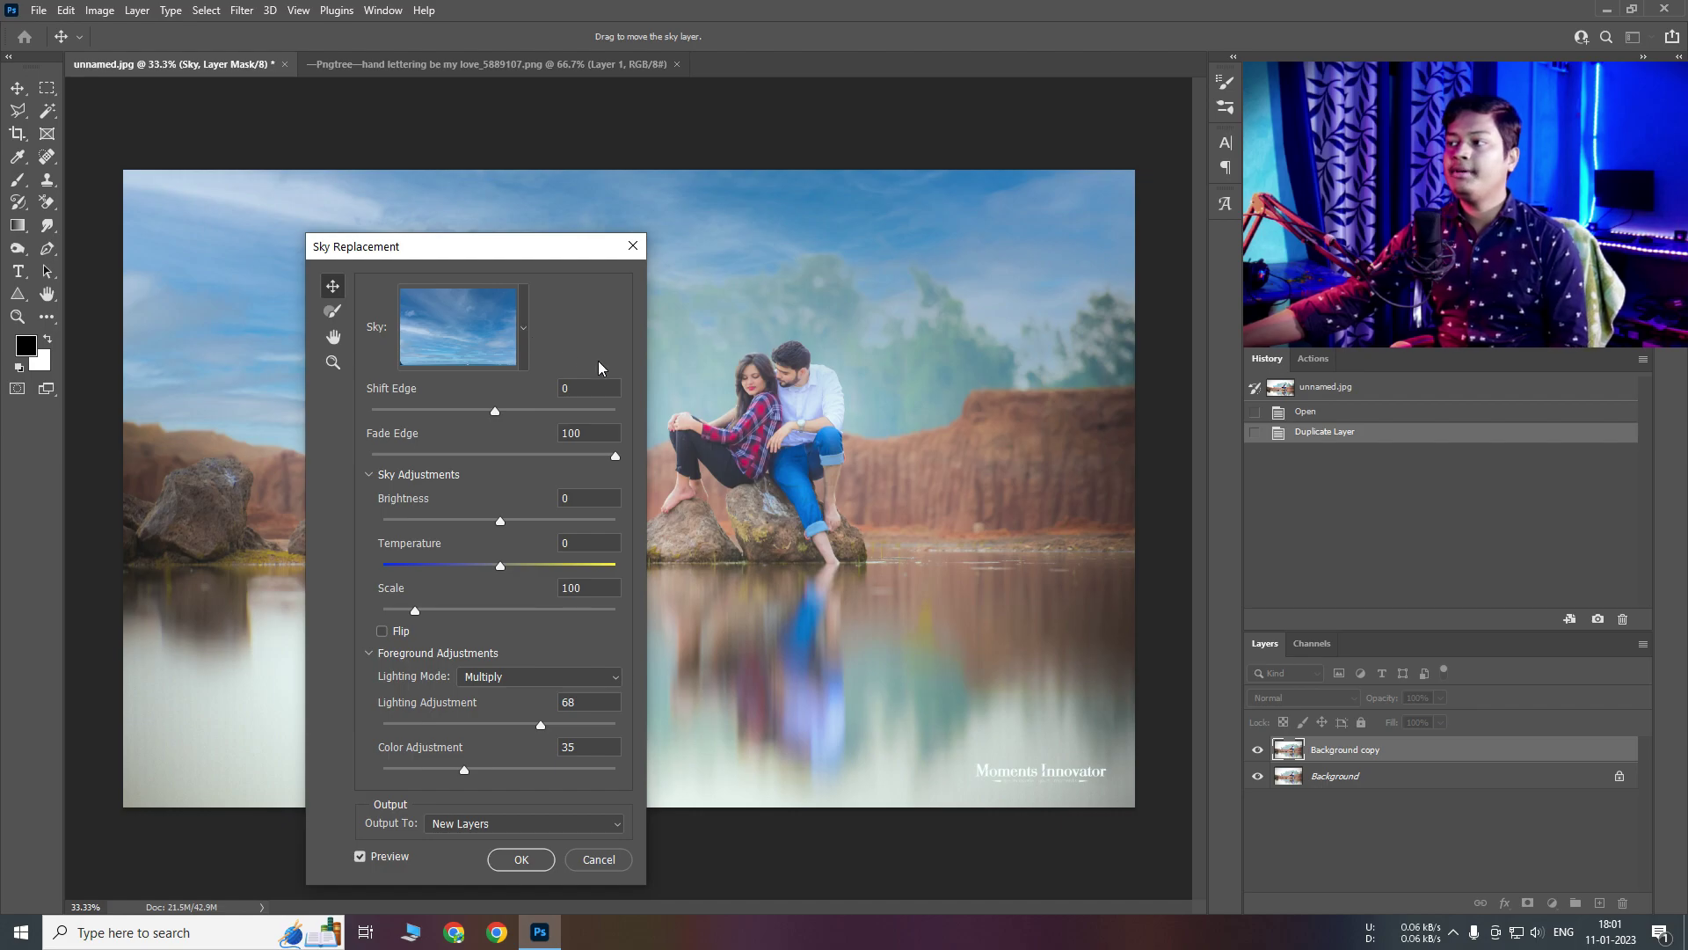
pyautogui.moveTo(606, 246); pyautogui.dragTo(861, 224)
# Browse the sky presets and open their settings menu showing Get More Skies
pyautogui.click(779, 305)
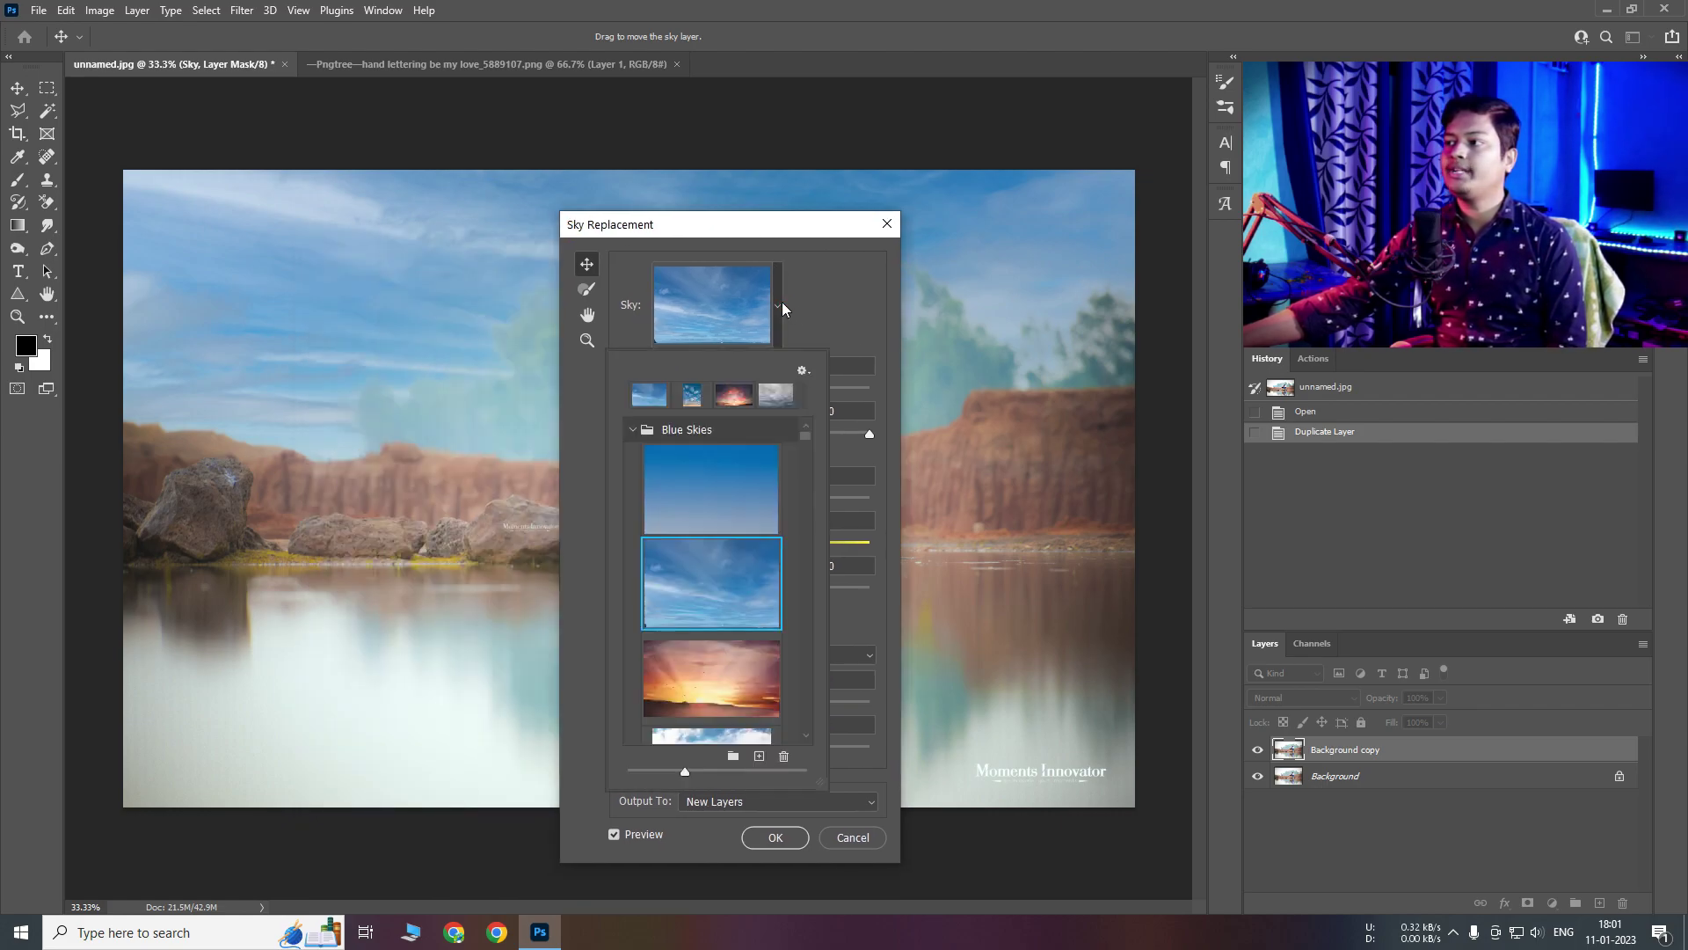
pyautogui.click(772, 299)
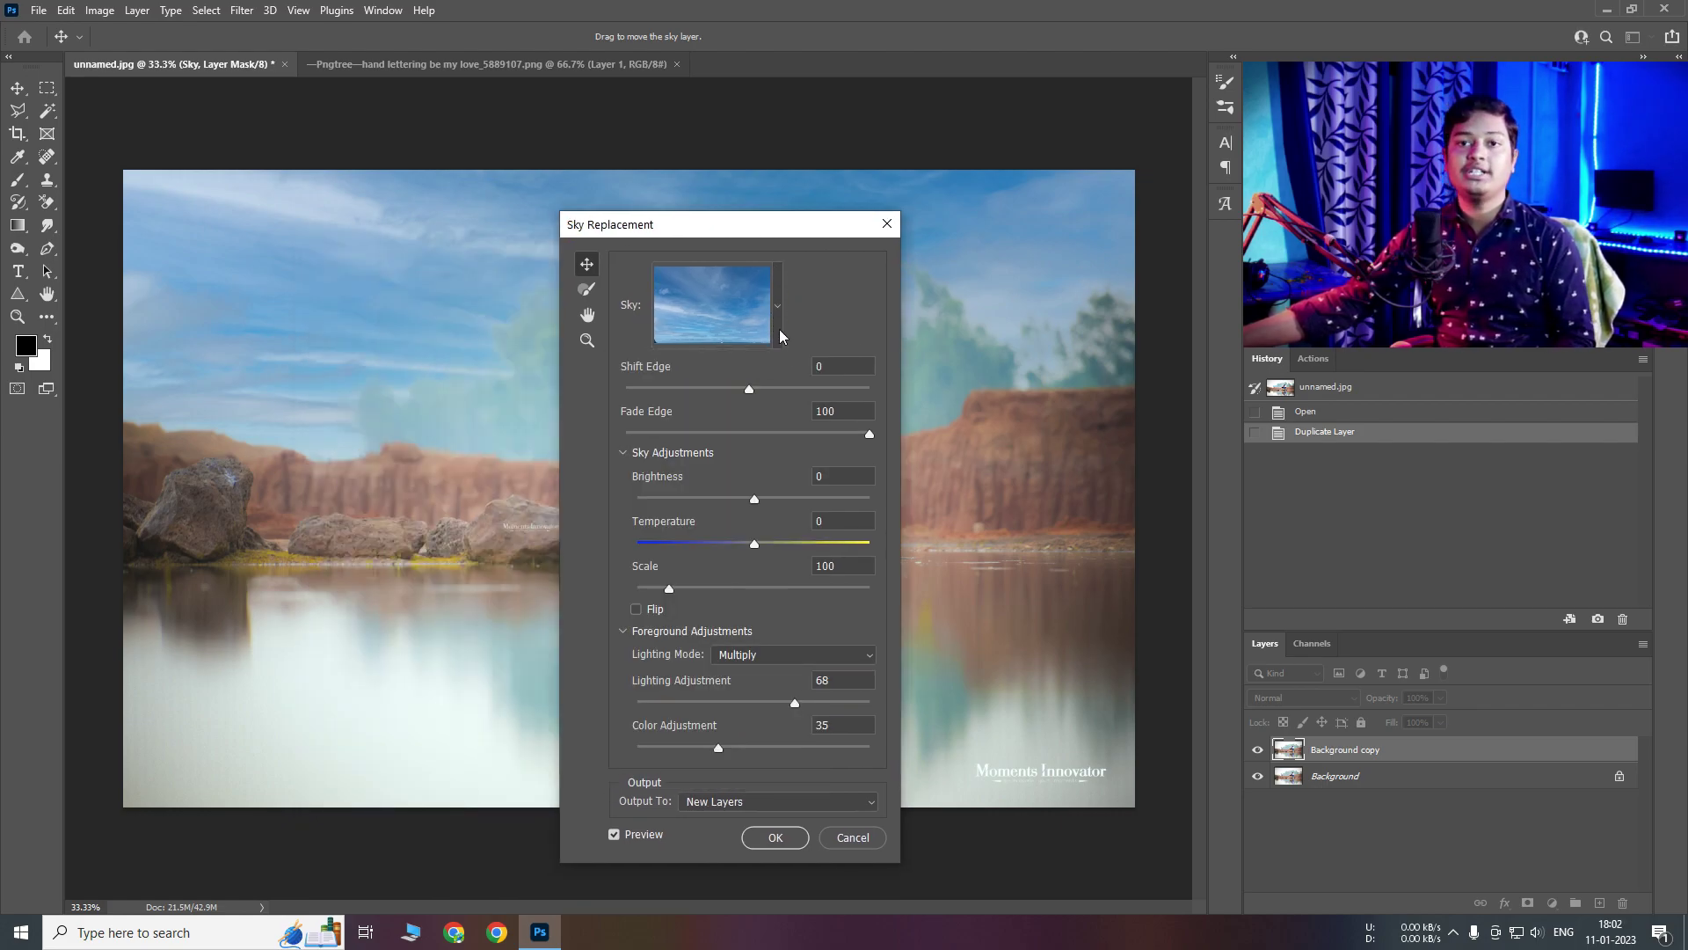
pyautogui.click(782, 304)
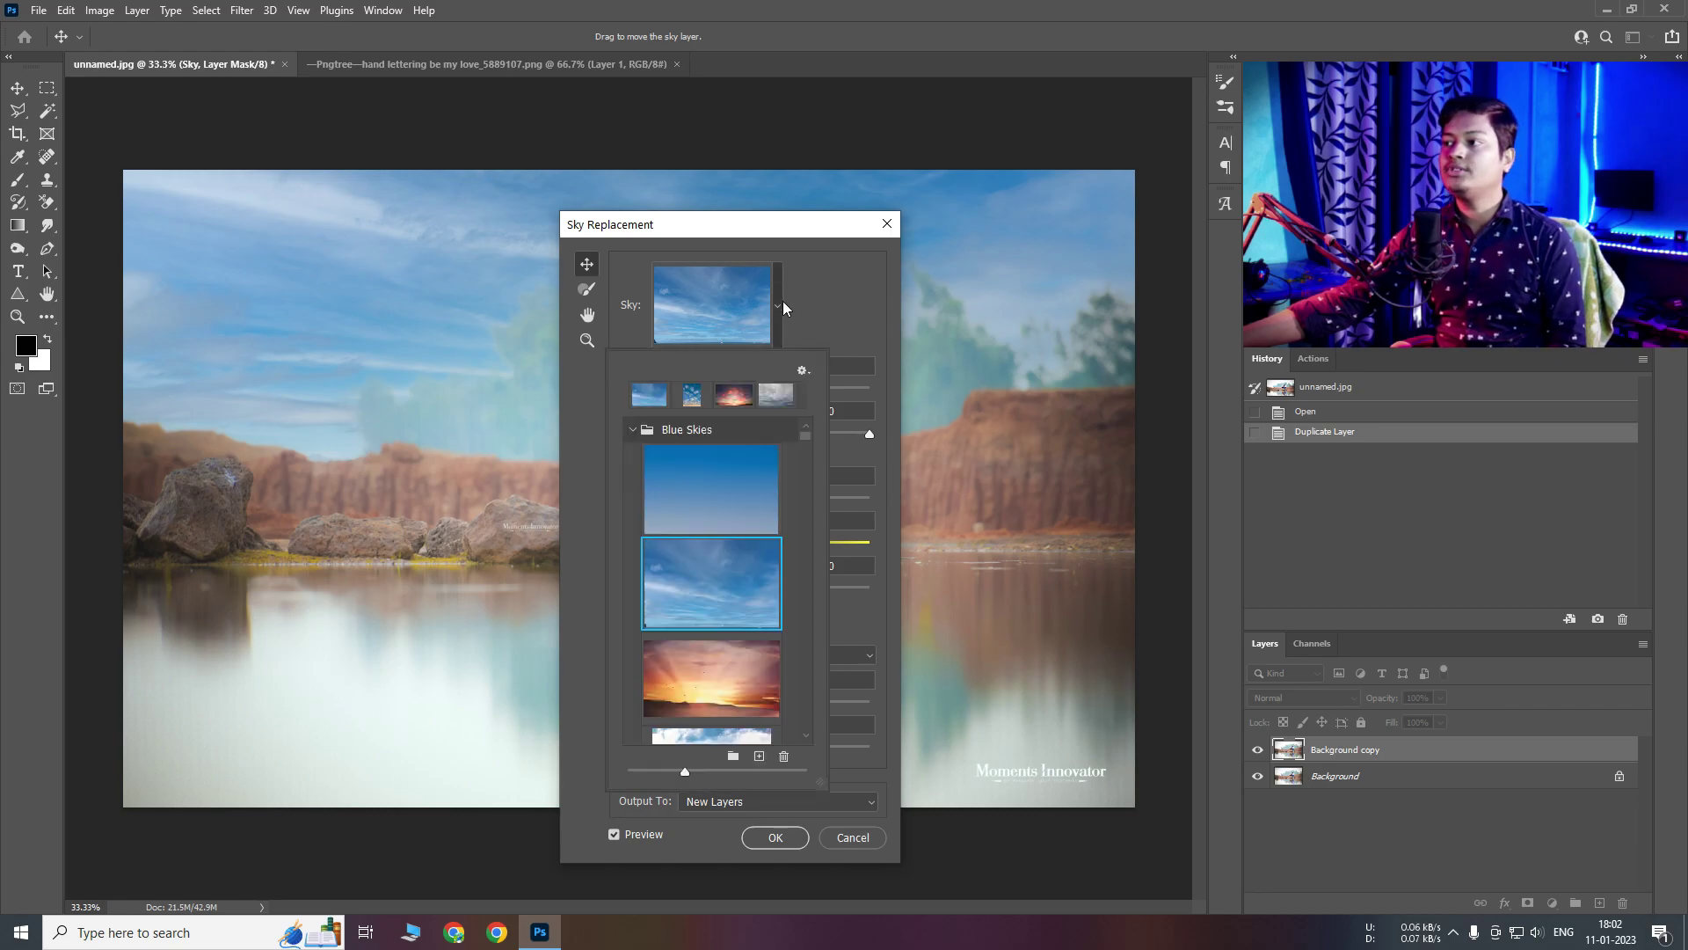
pyautogui.click(805, 368)
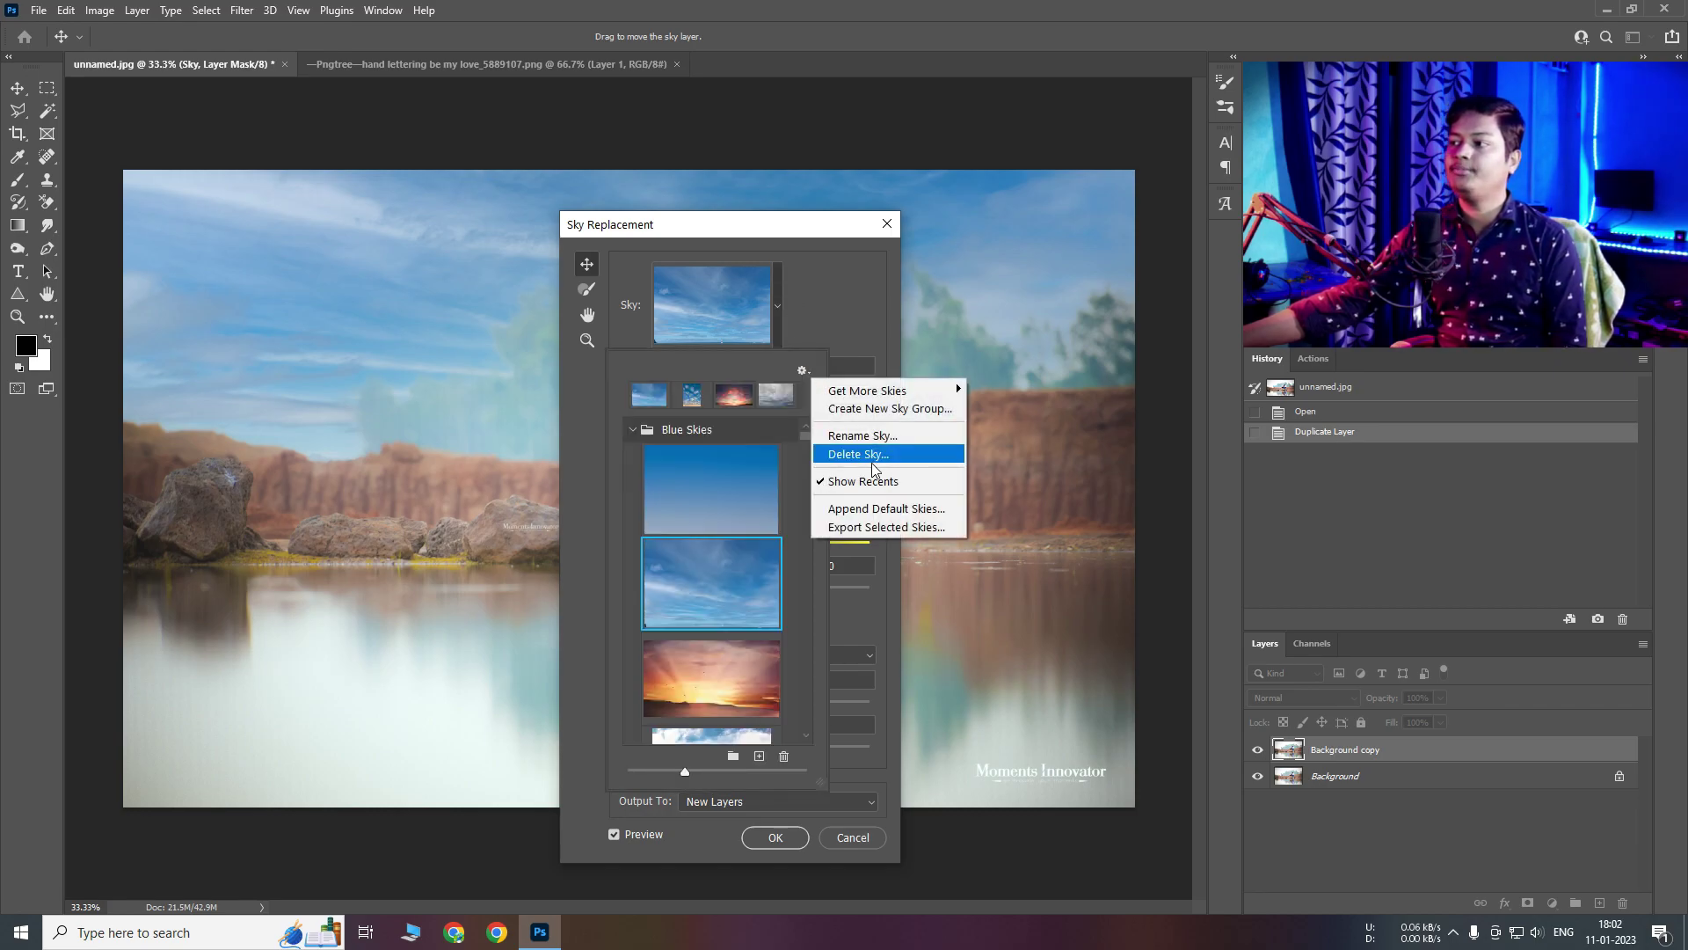
pyautogui.moveTo(868, 390)
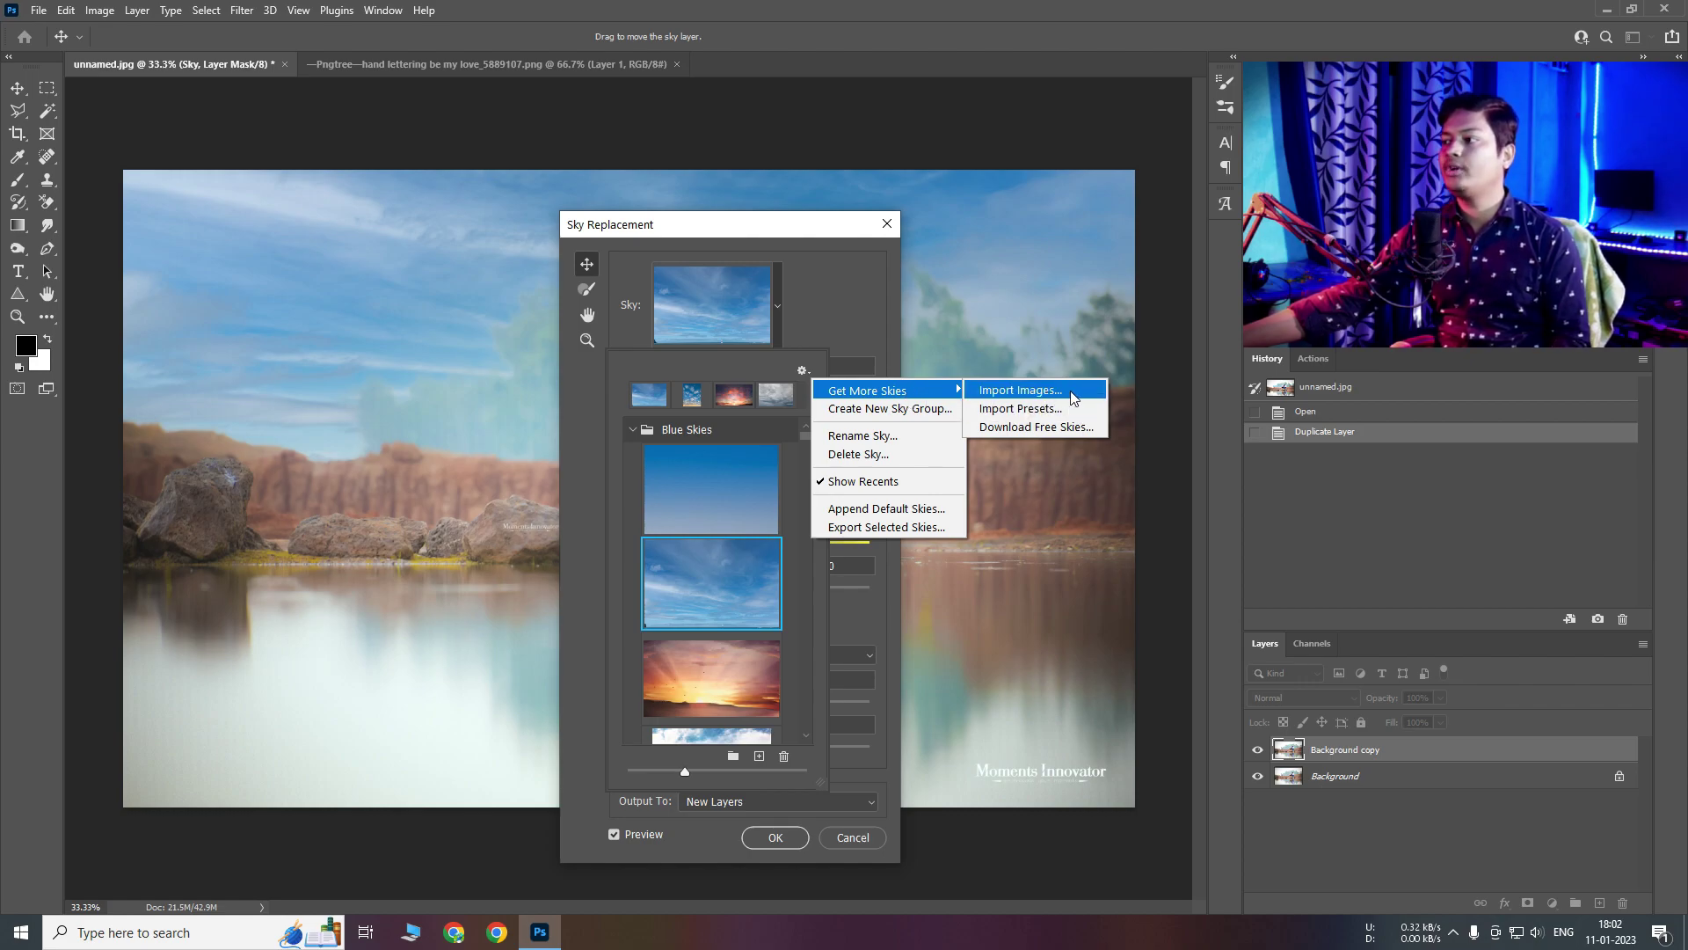
# Dismiss the preset menu and set the sky Brightness to 50
pyautogui.click(559, 391)
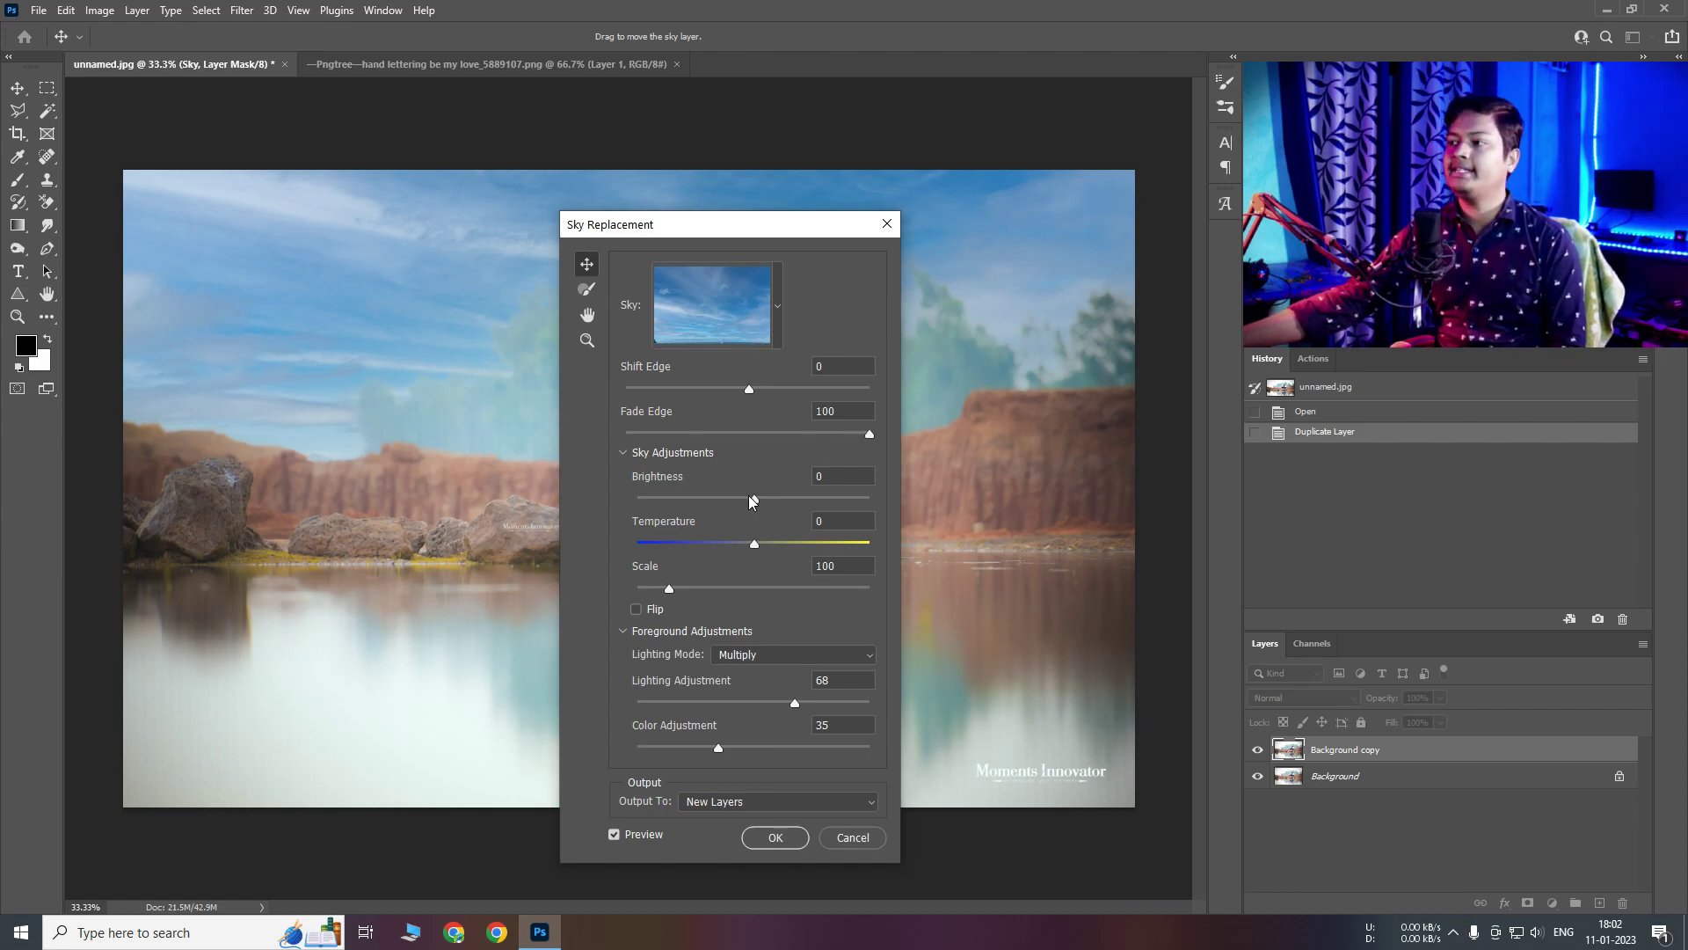
pyautogui.moveTo(753, 499); pyautogui.dragTo(598, 495)
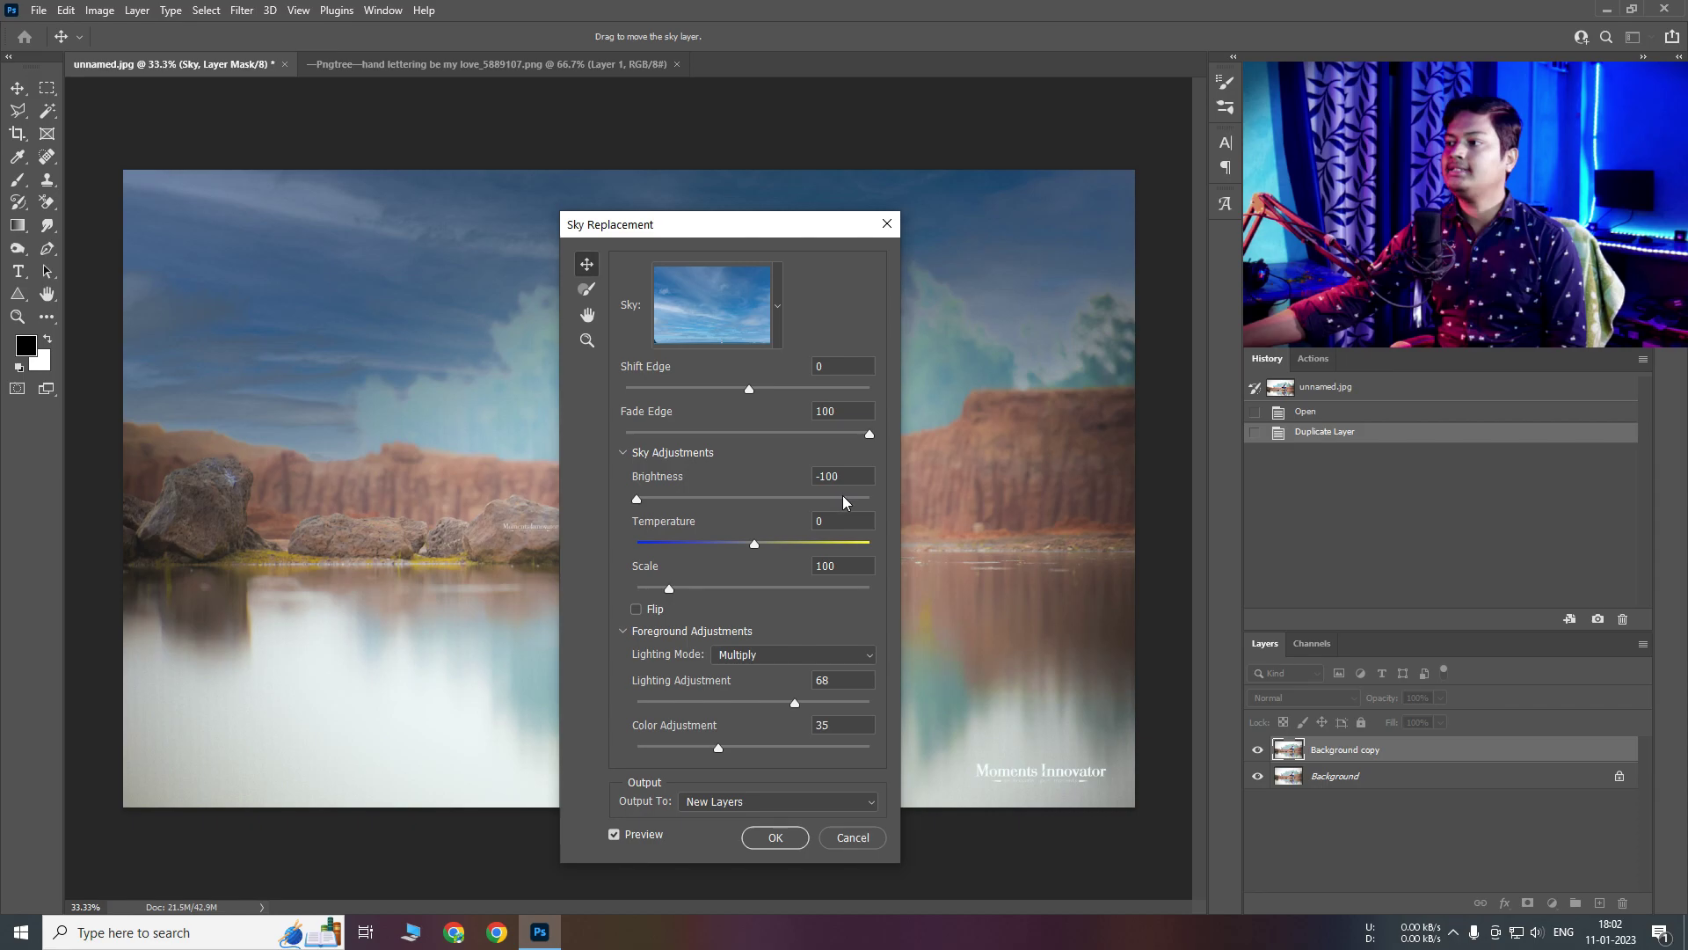
pyautogui.moveTo(835, 499); pyautogui.dragTo(816, 499)
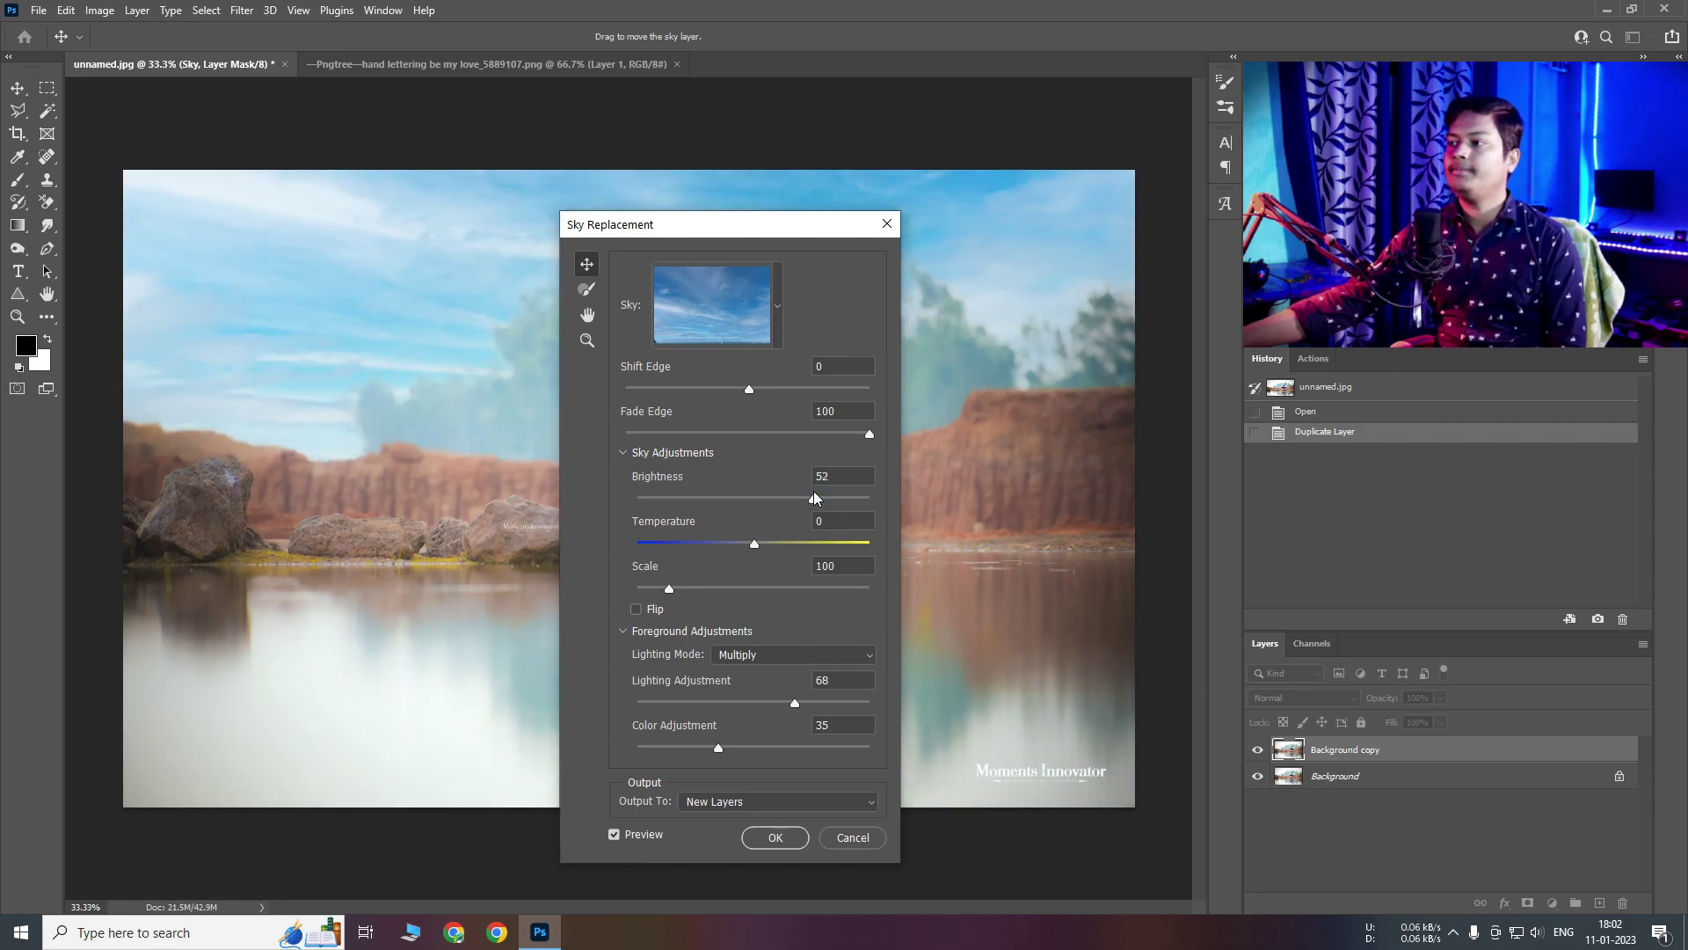
pyautogui.moveTo(811, 489); pyautogui.dragTo(812, 490)
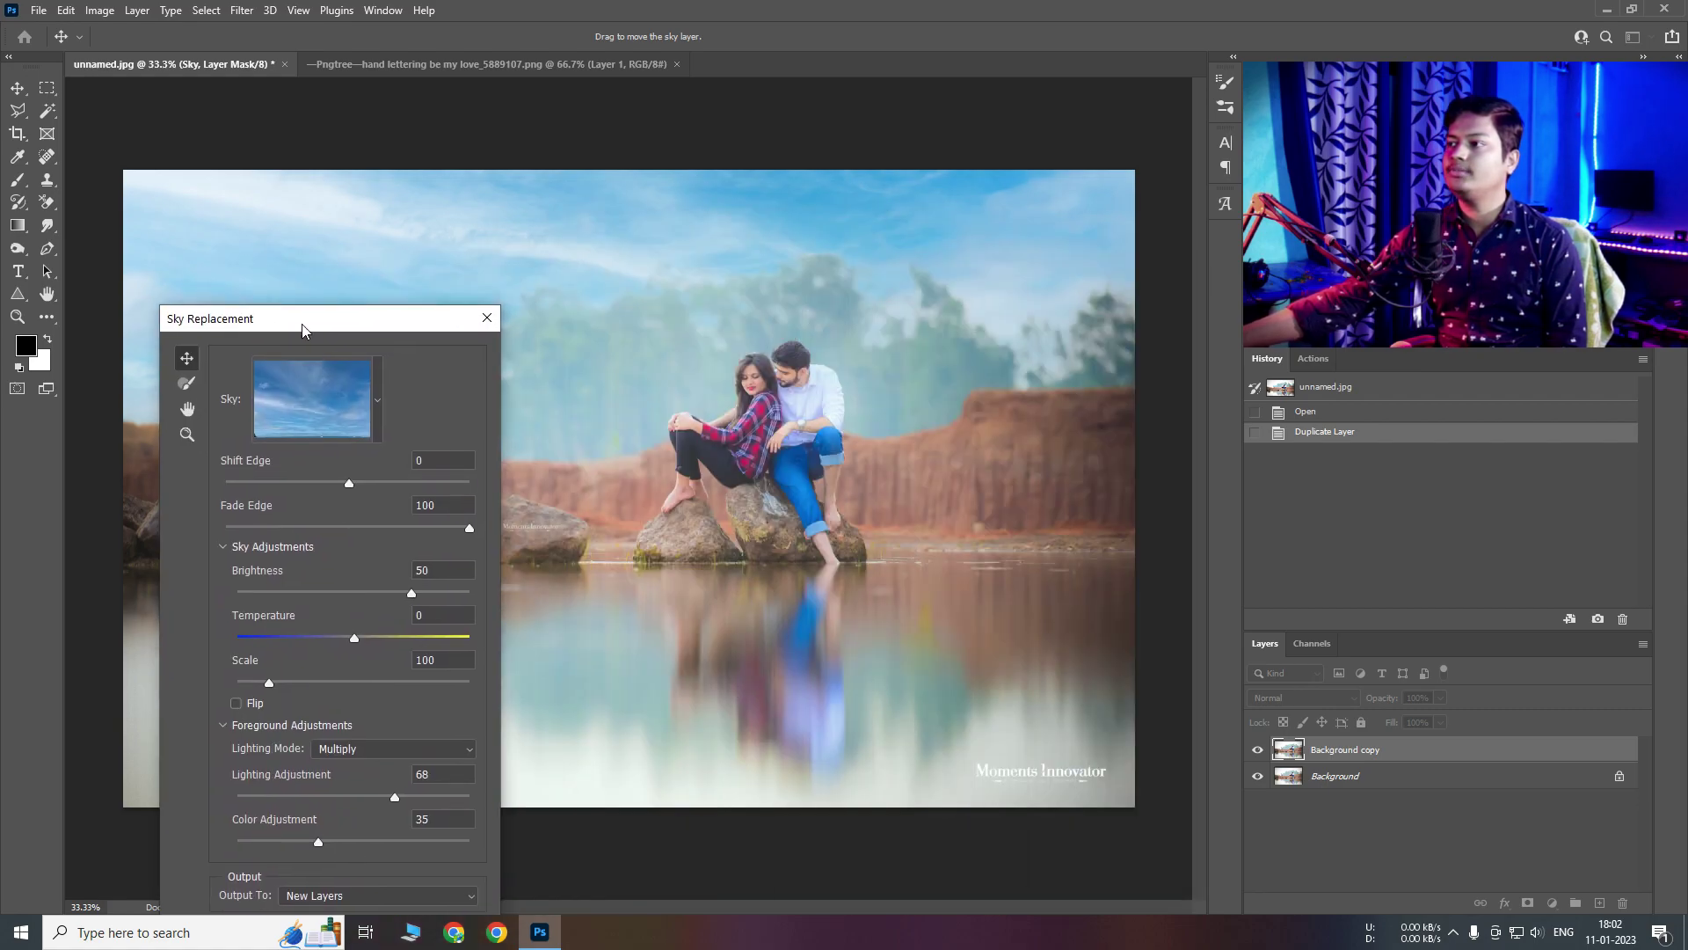
pyautogui.moveTo(702, 229); pyautogui.dragTo(324, 281)
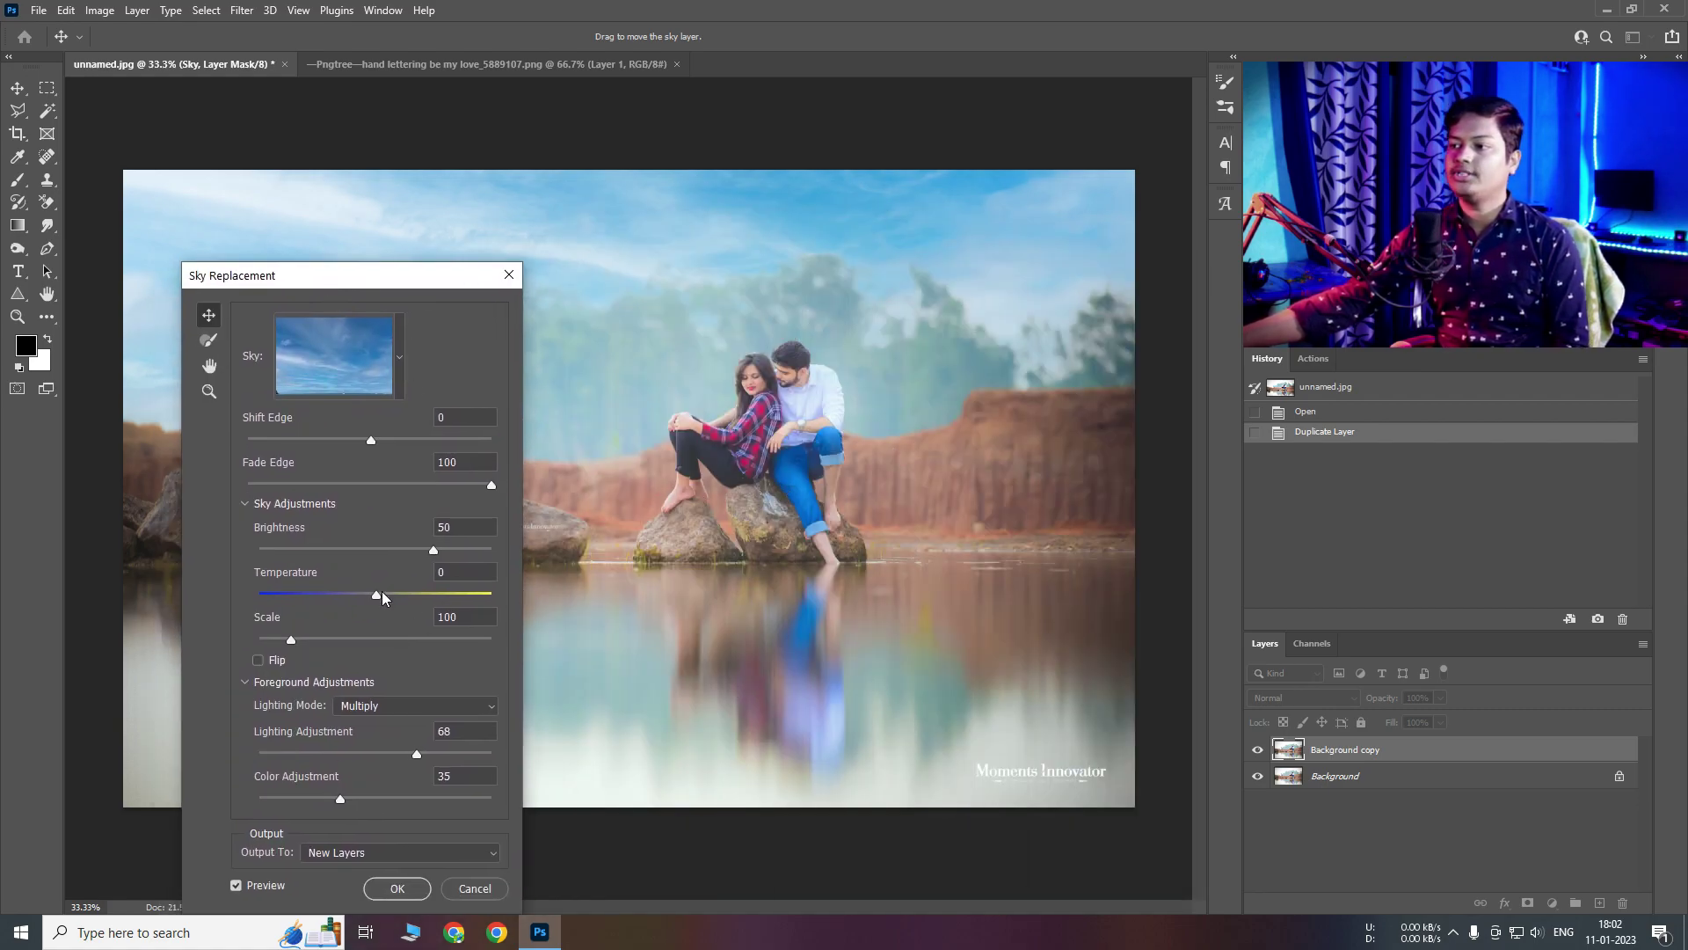
# Set sky Temperature to -100 and Lighting Adjustment to 0, then apply the replacement
pyautogui.moveTo(379, 594); pyautogui.dragTo(182, 607)
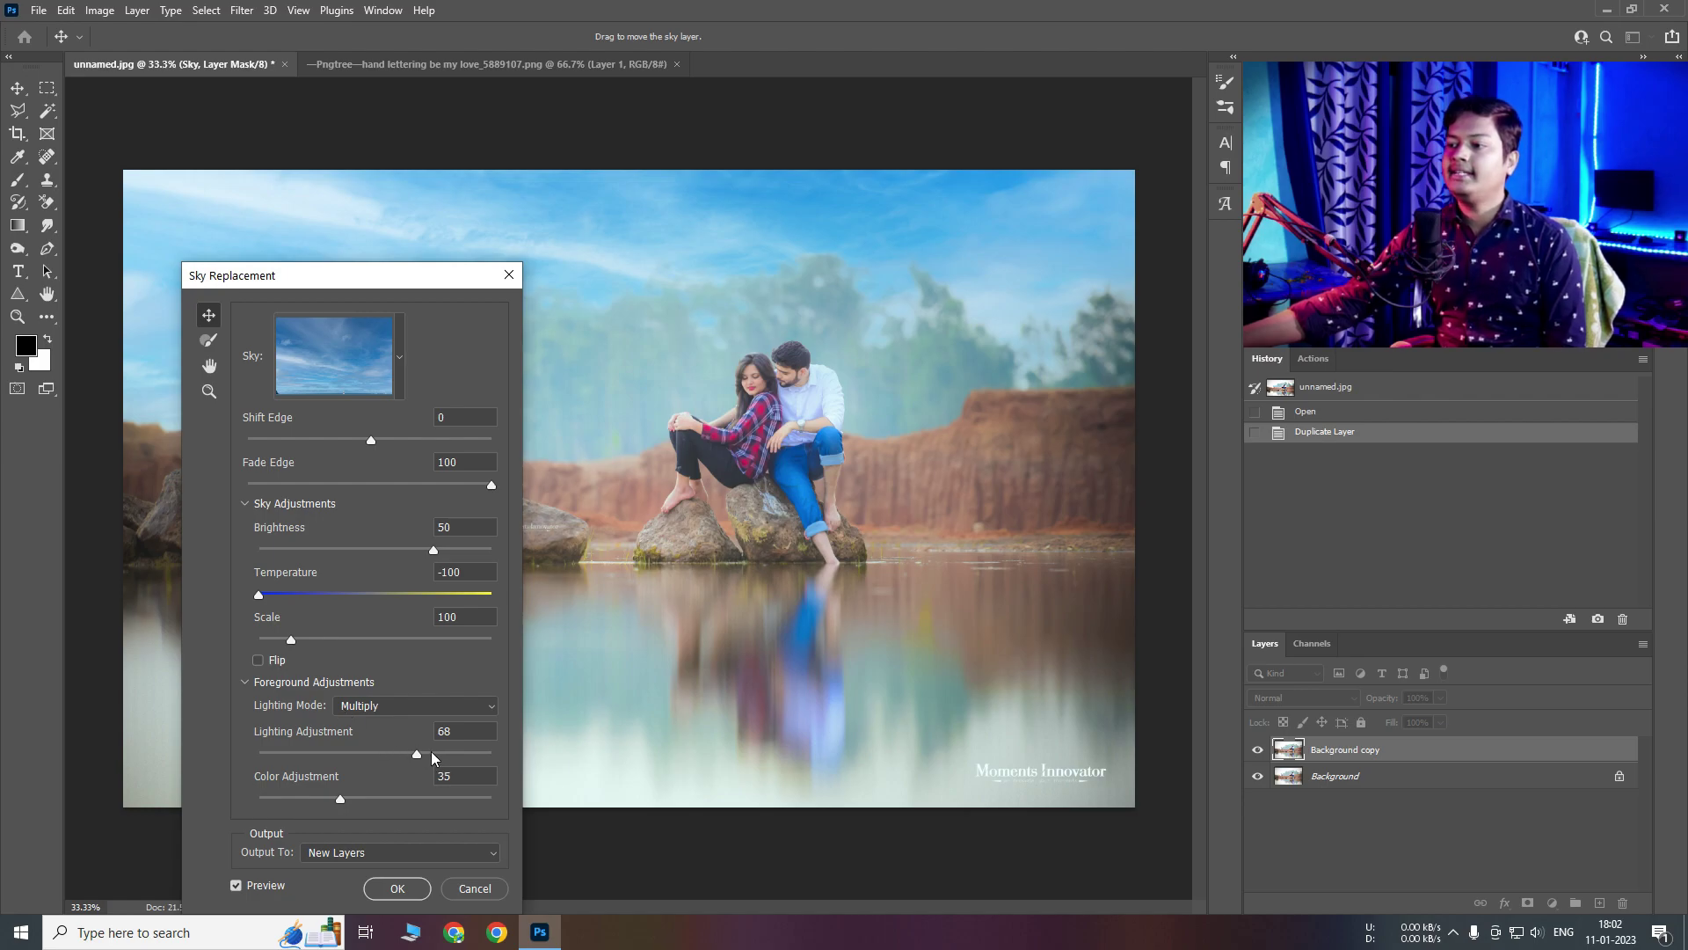
pyautogui.moveTo(416, 752); pyautogui.dragTo(714, 805)
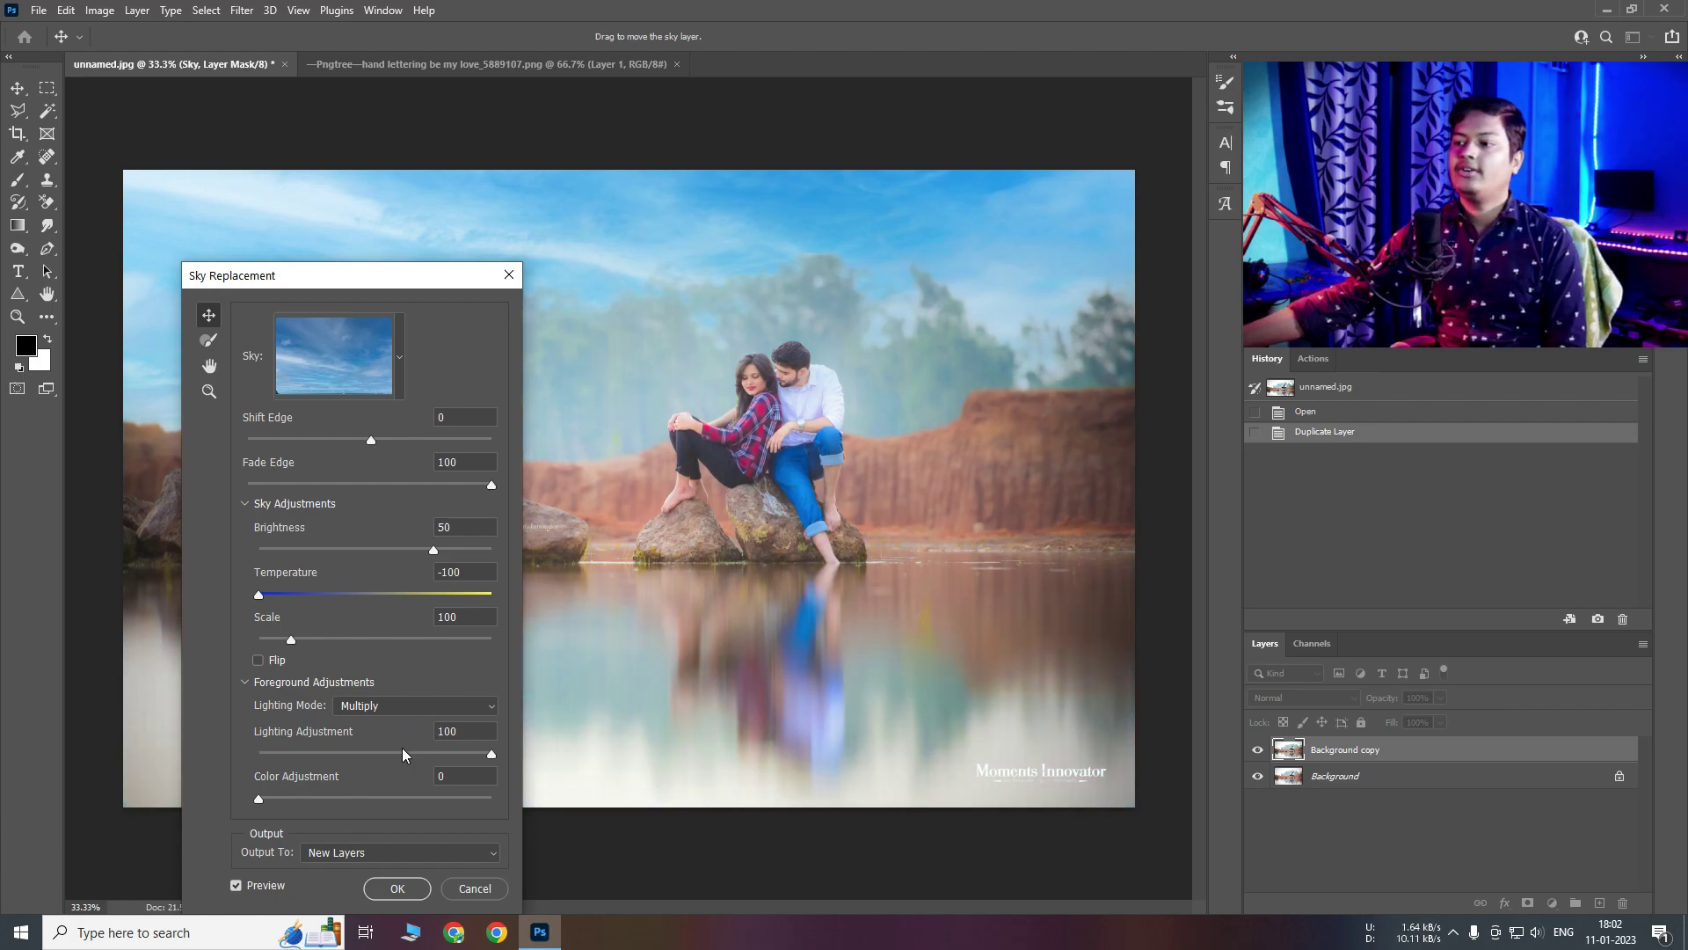
pyautogui.moveTo(403, 753); pyautogui.dragTo(289, 751)
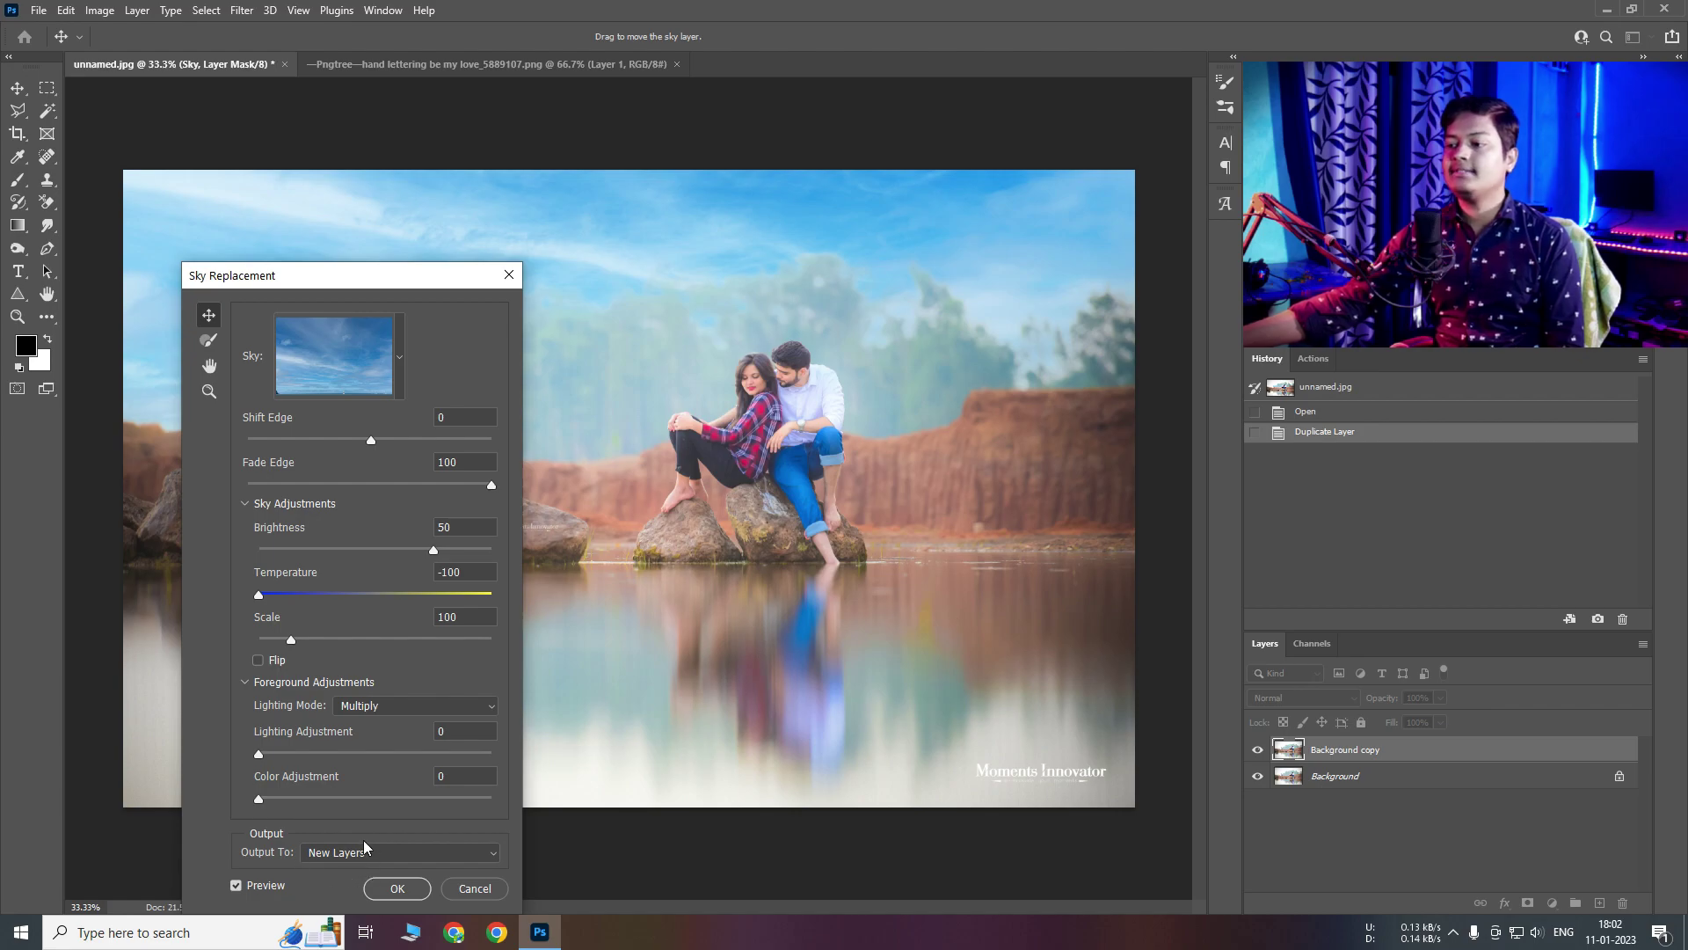
pyautogui.click(397, 889)
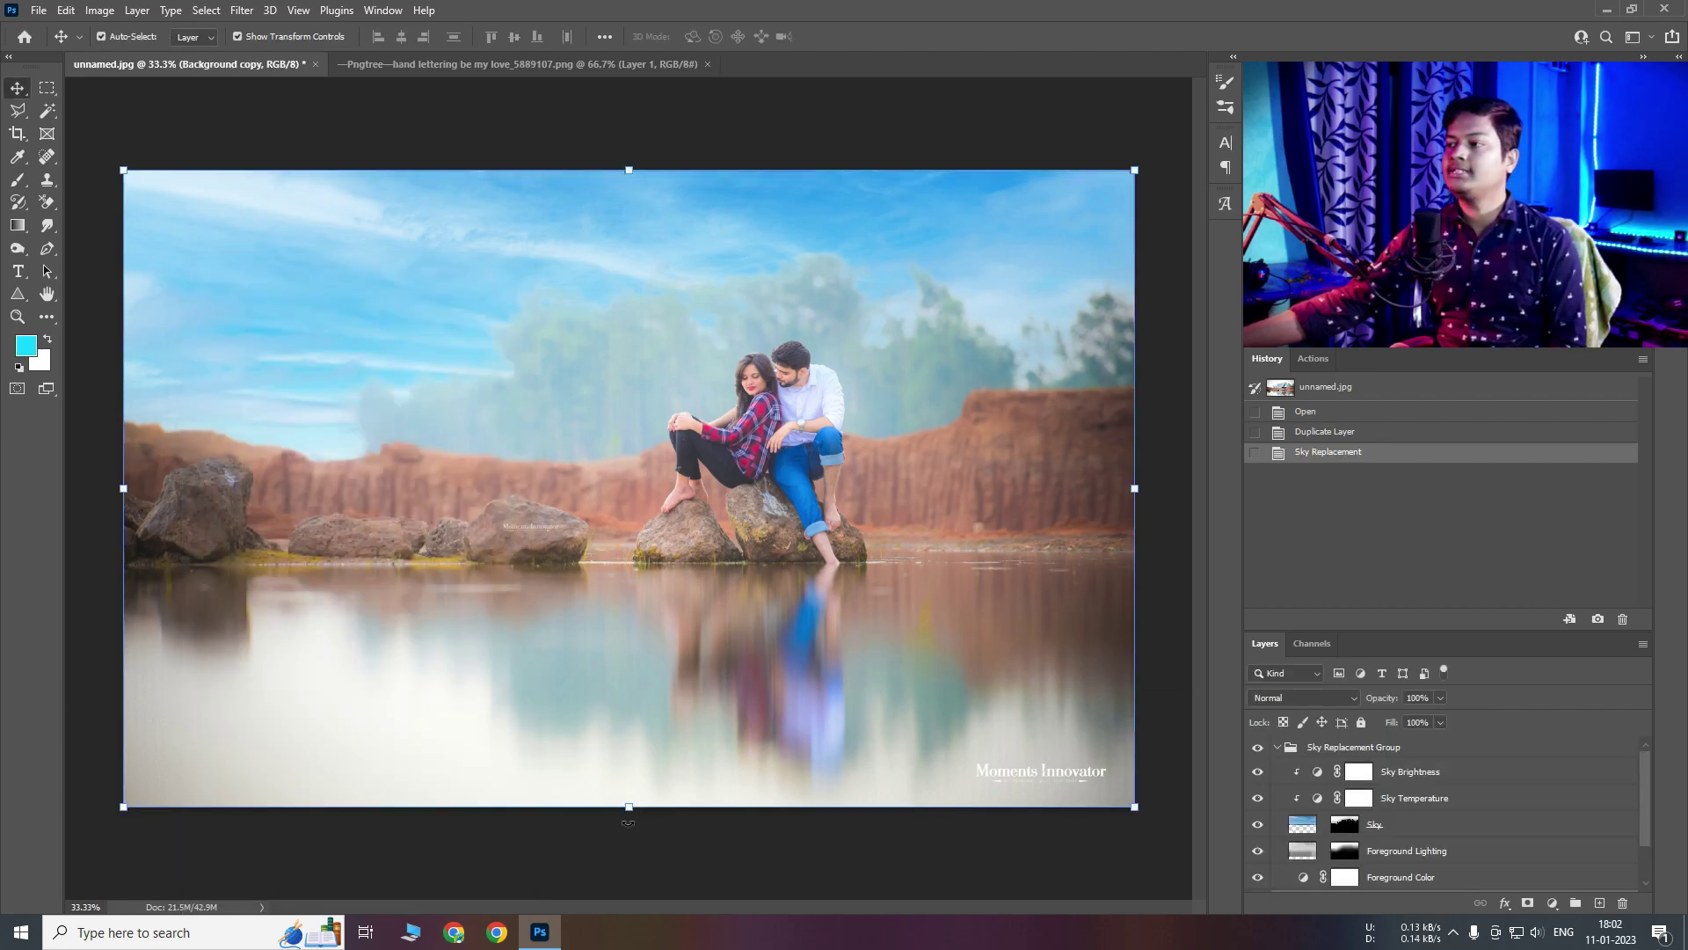
# Collapse the Sky Replacement Group, compare with the sky hidden, and select the group
pyautogui.click(1277, 748)
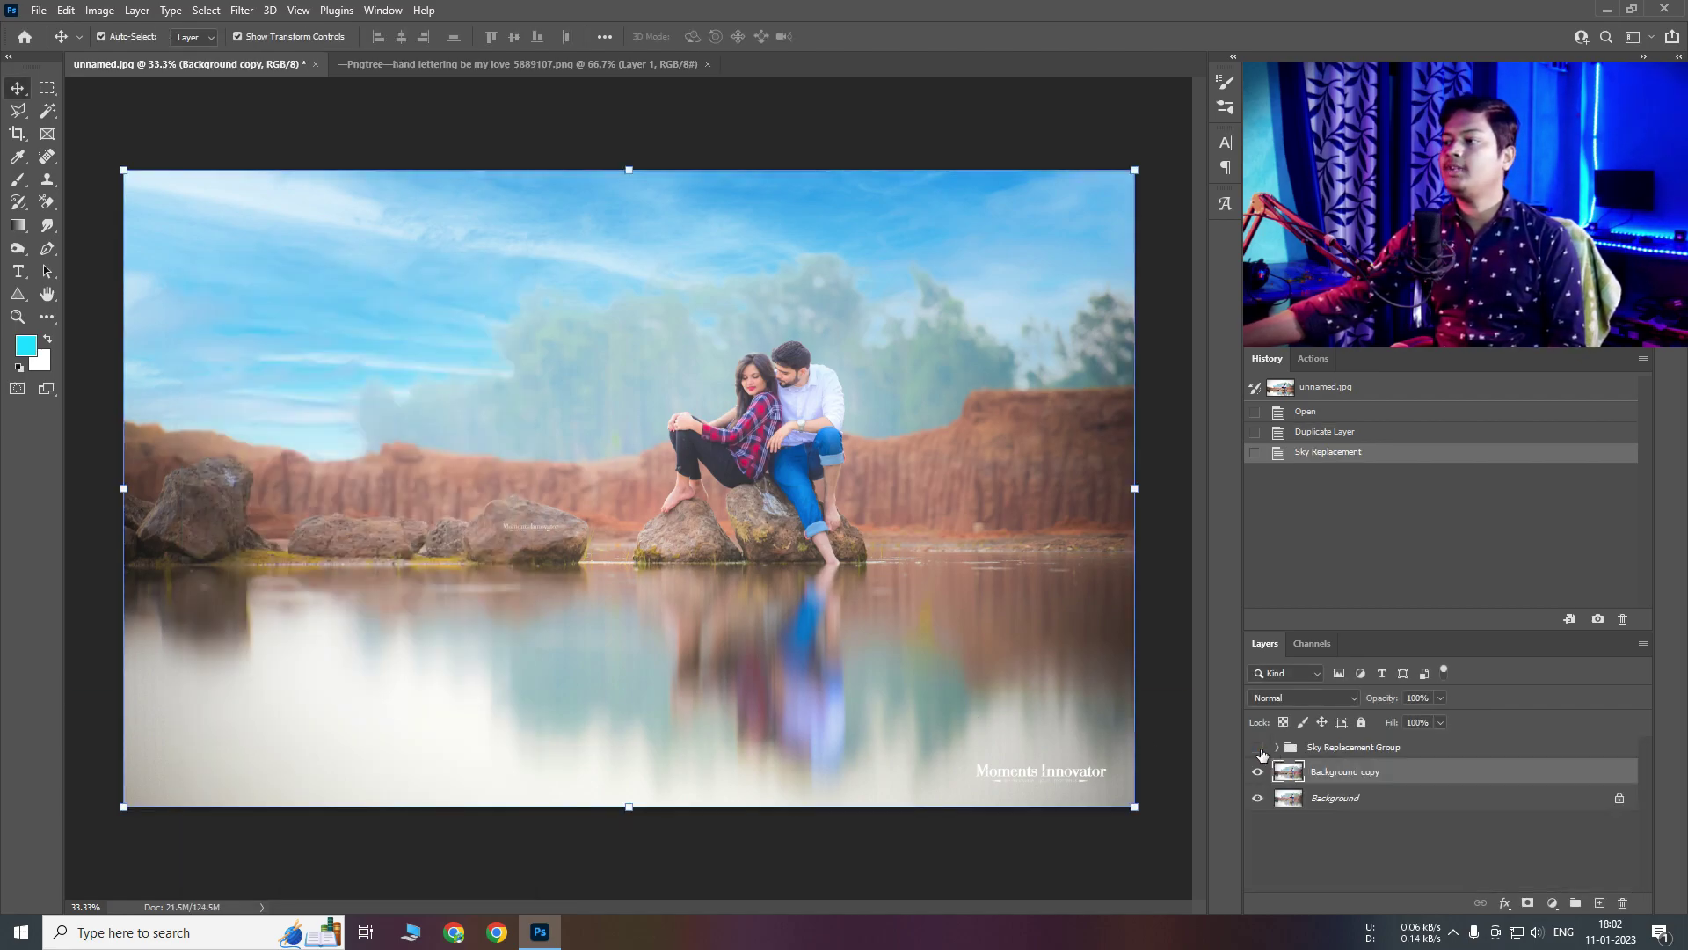
pyautogui.click(1258, 748)
pyautogui.click(1258, 747)
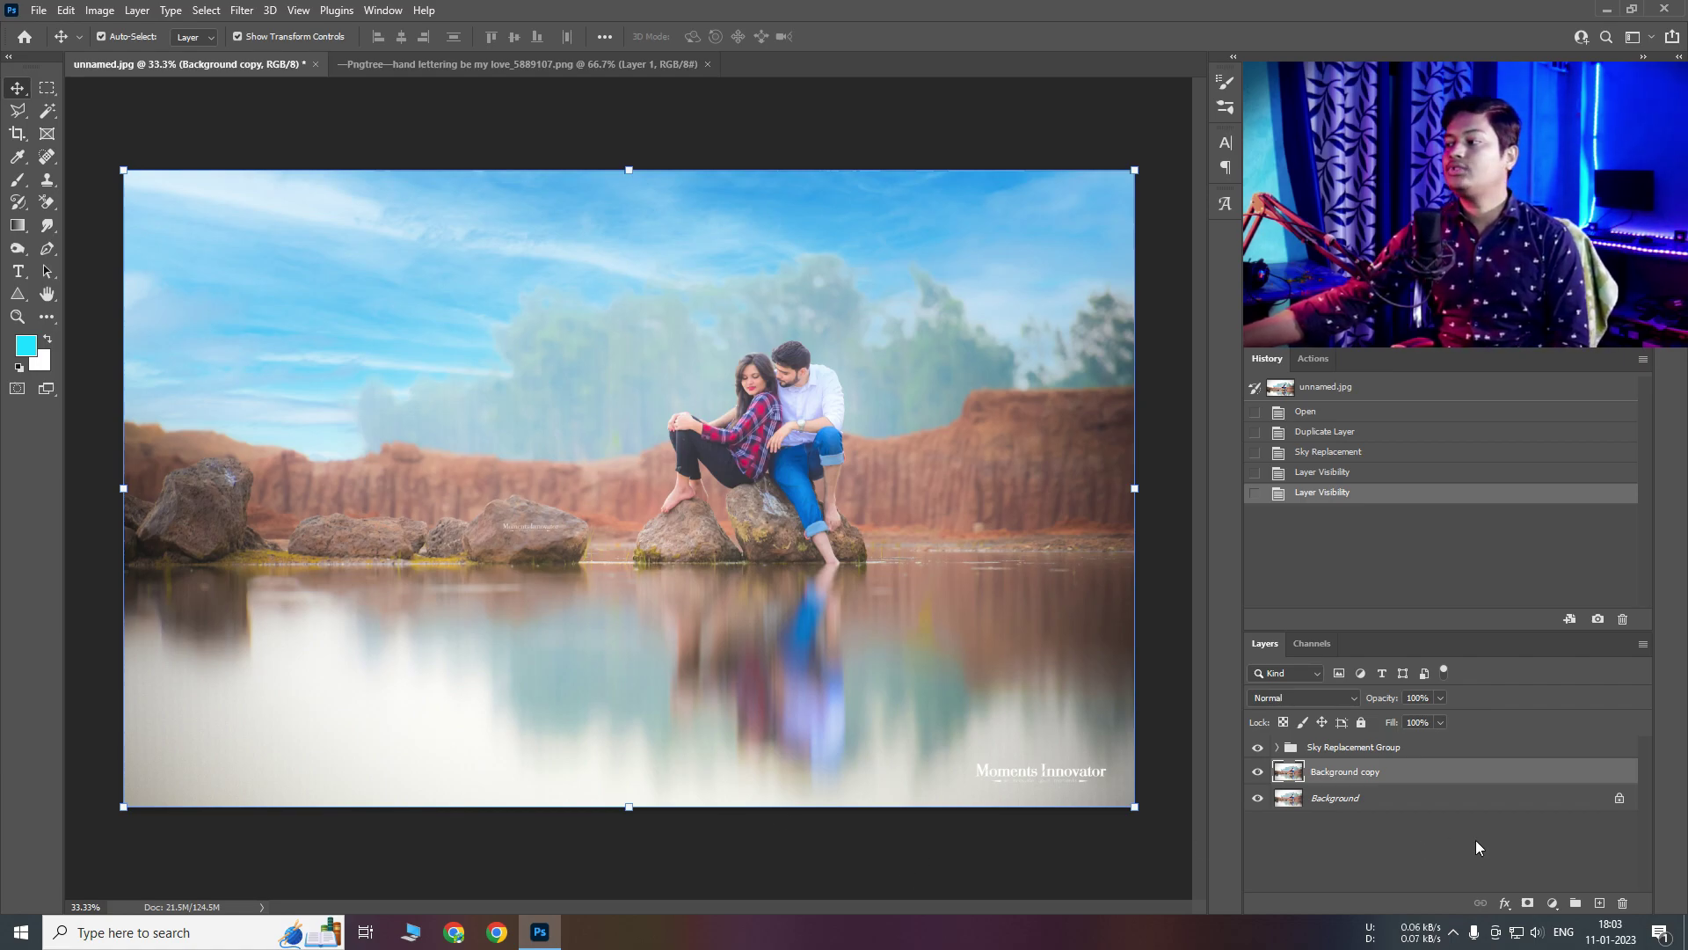
pyautogui.click(1398, 748)
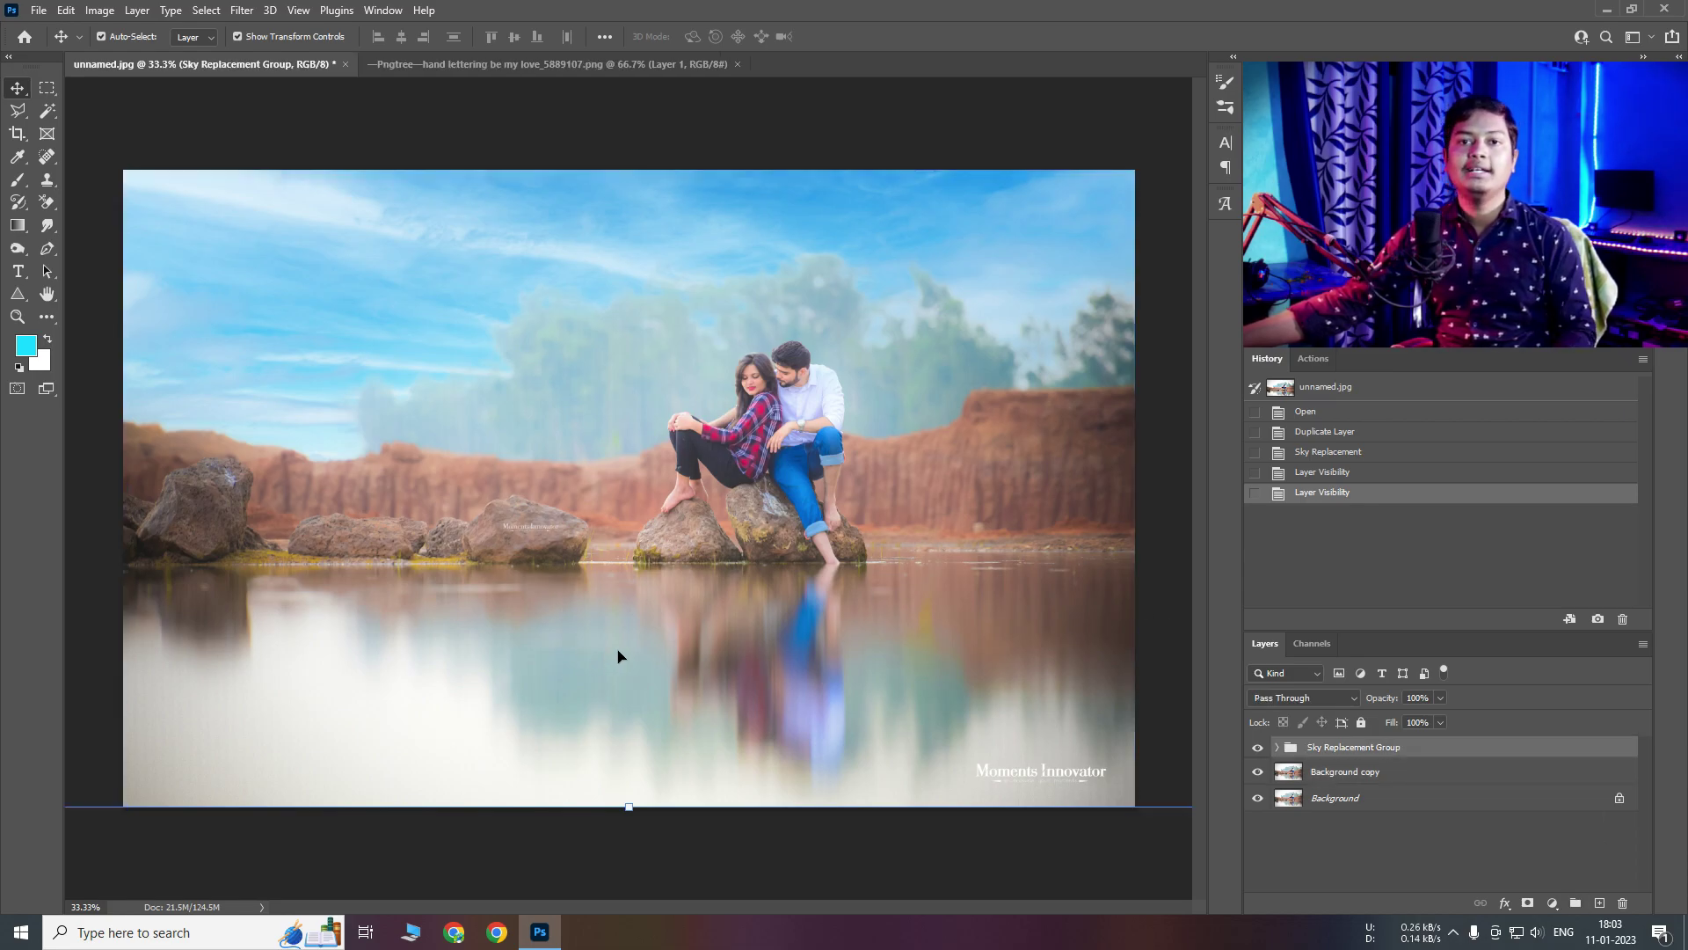
pyautogui.click(1555, 905)
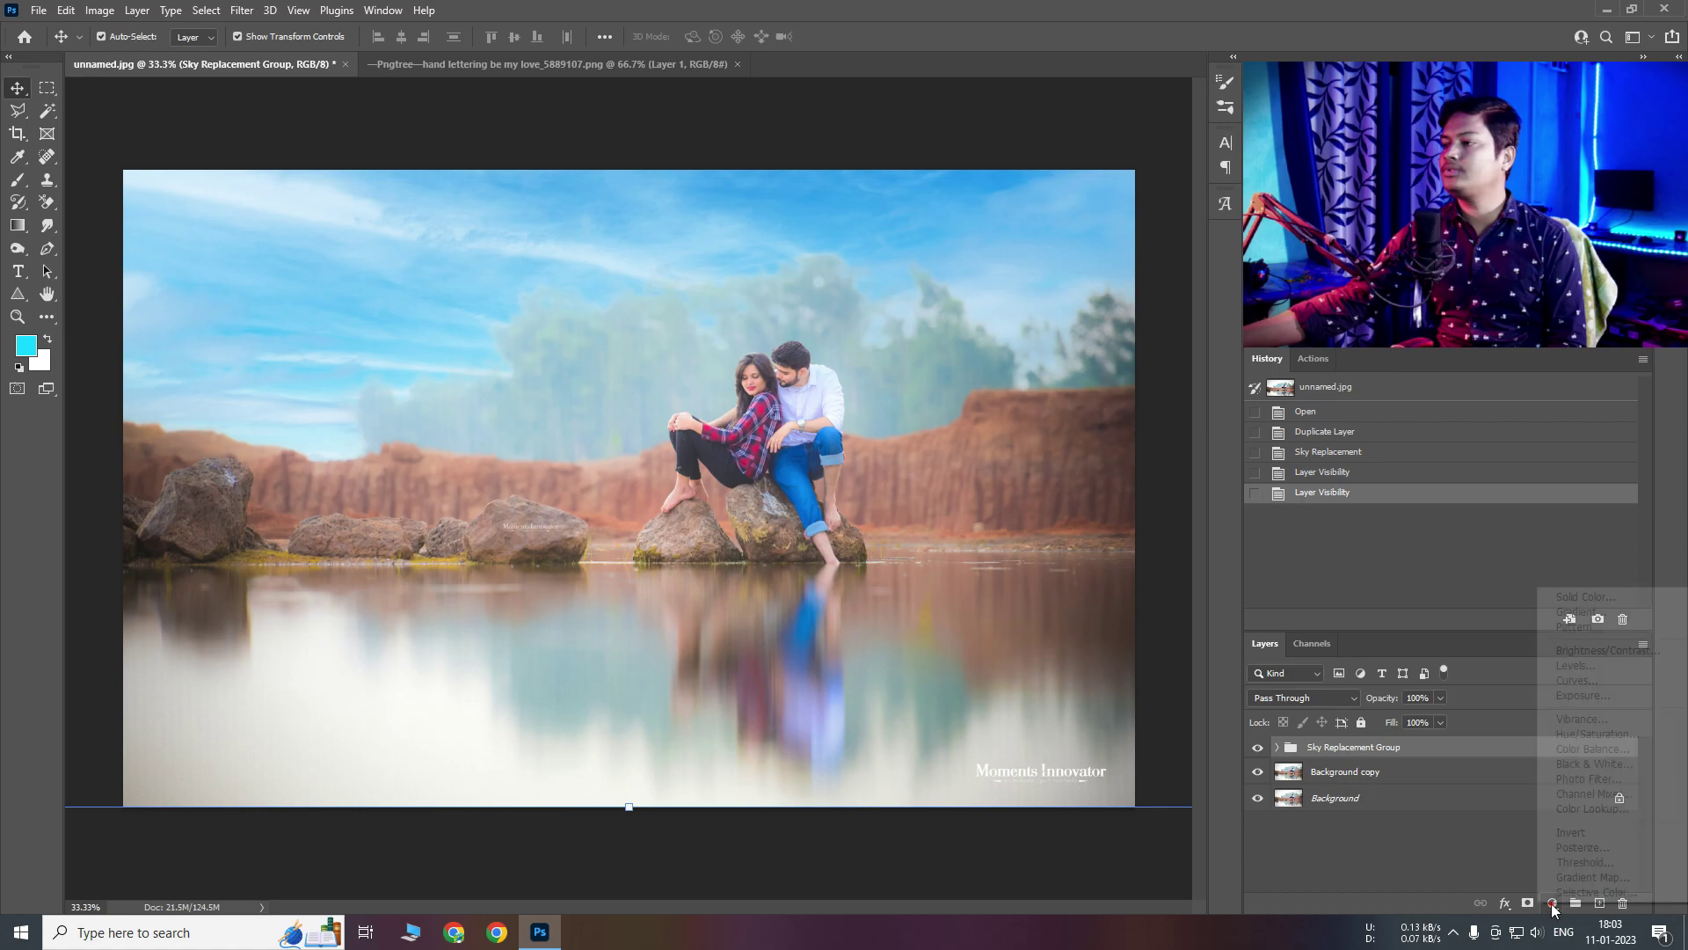
# Add a dark teal #2c6e76 Color Fill layer blended in Vivid Light
pyautogui.click(1570, 602)
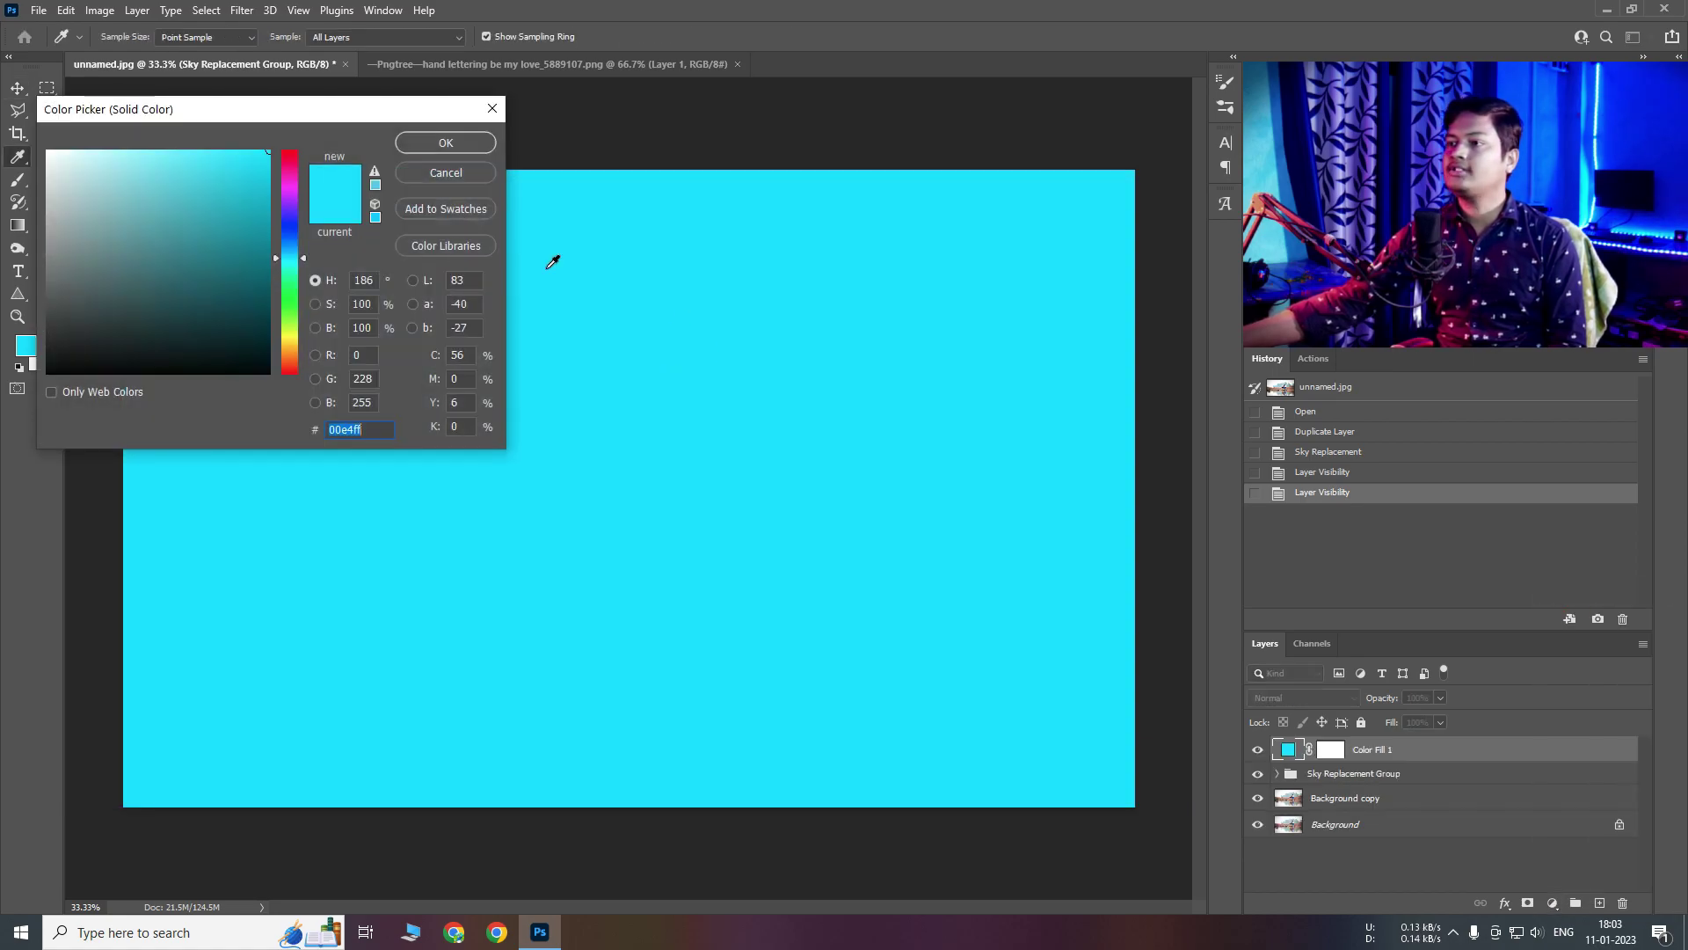
pyautogui.moveTo(212, 273); pyautogui.dragTo(196, 275)
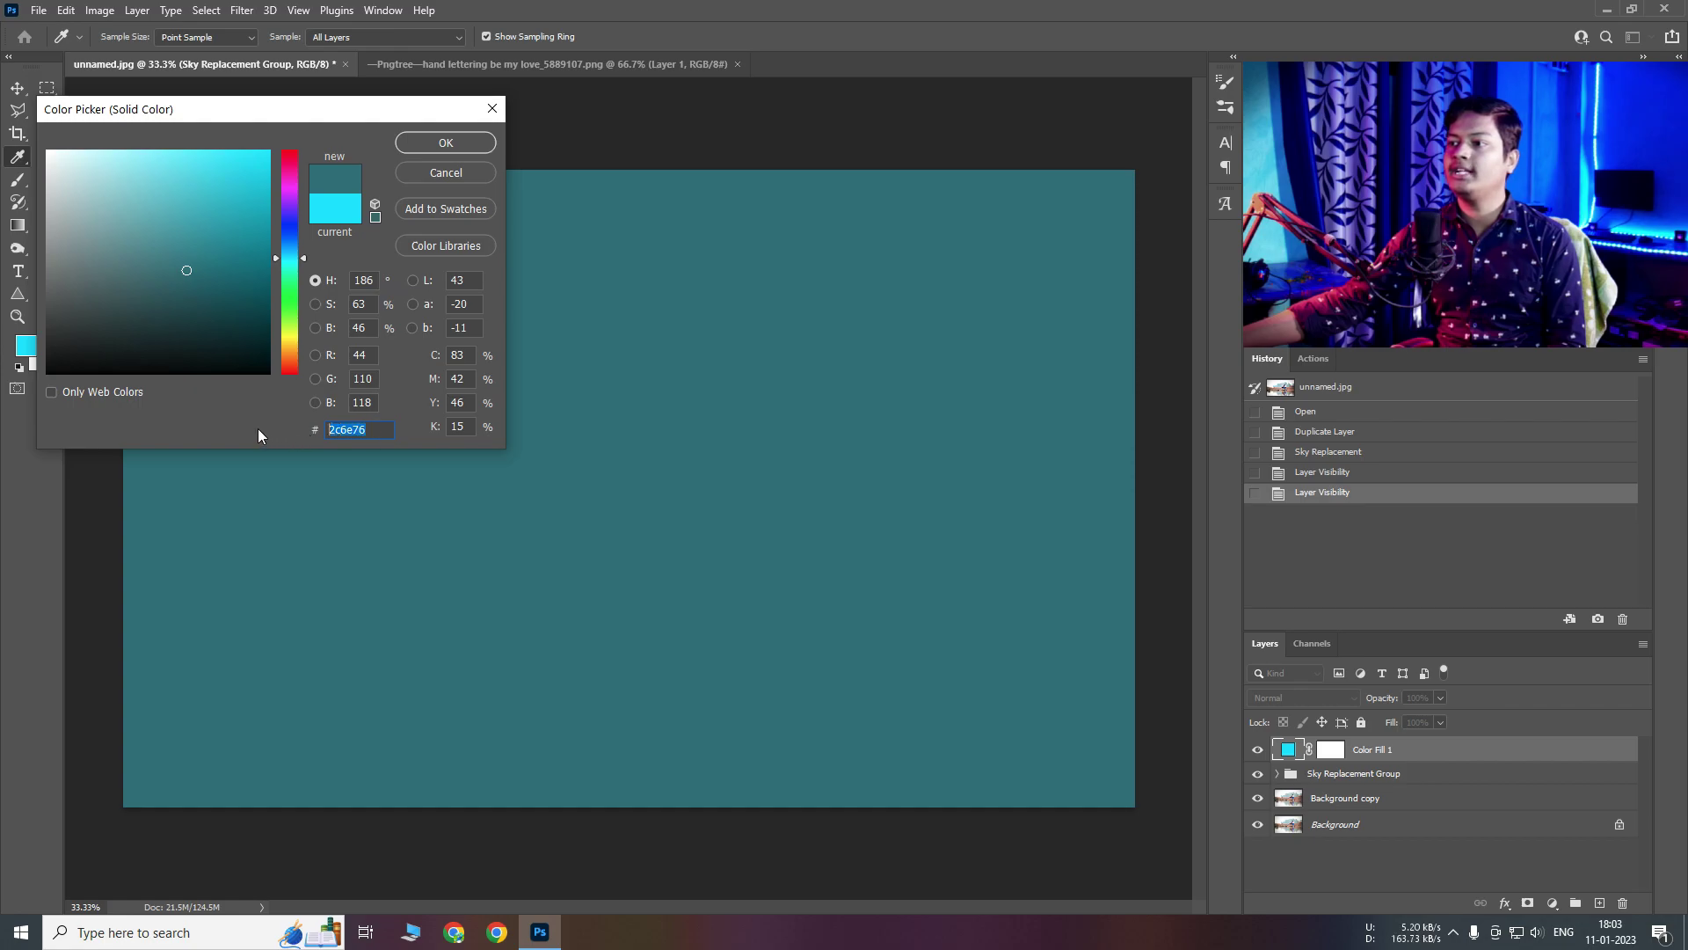
pyautogui.click(425, 145)
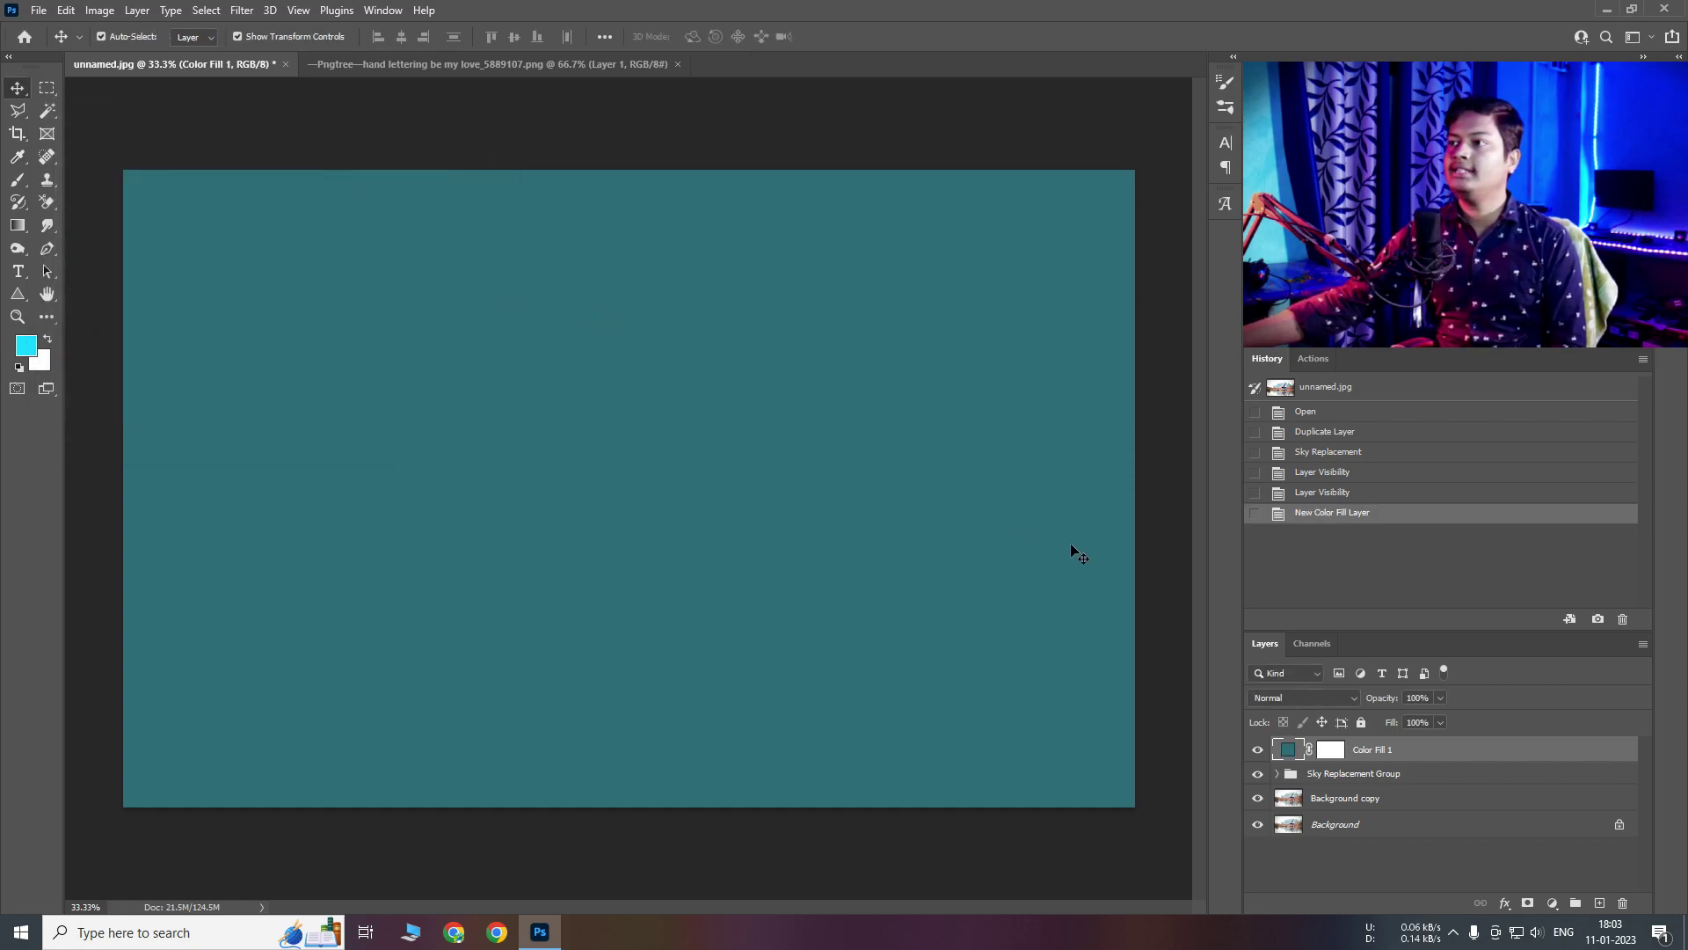
pyautogui.click(1319, 697)
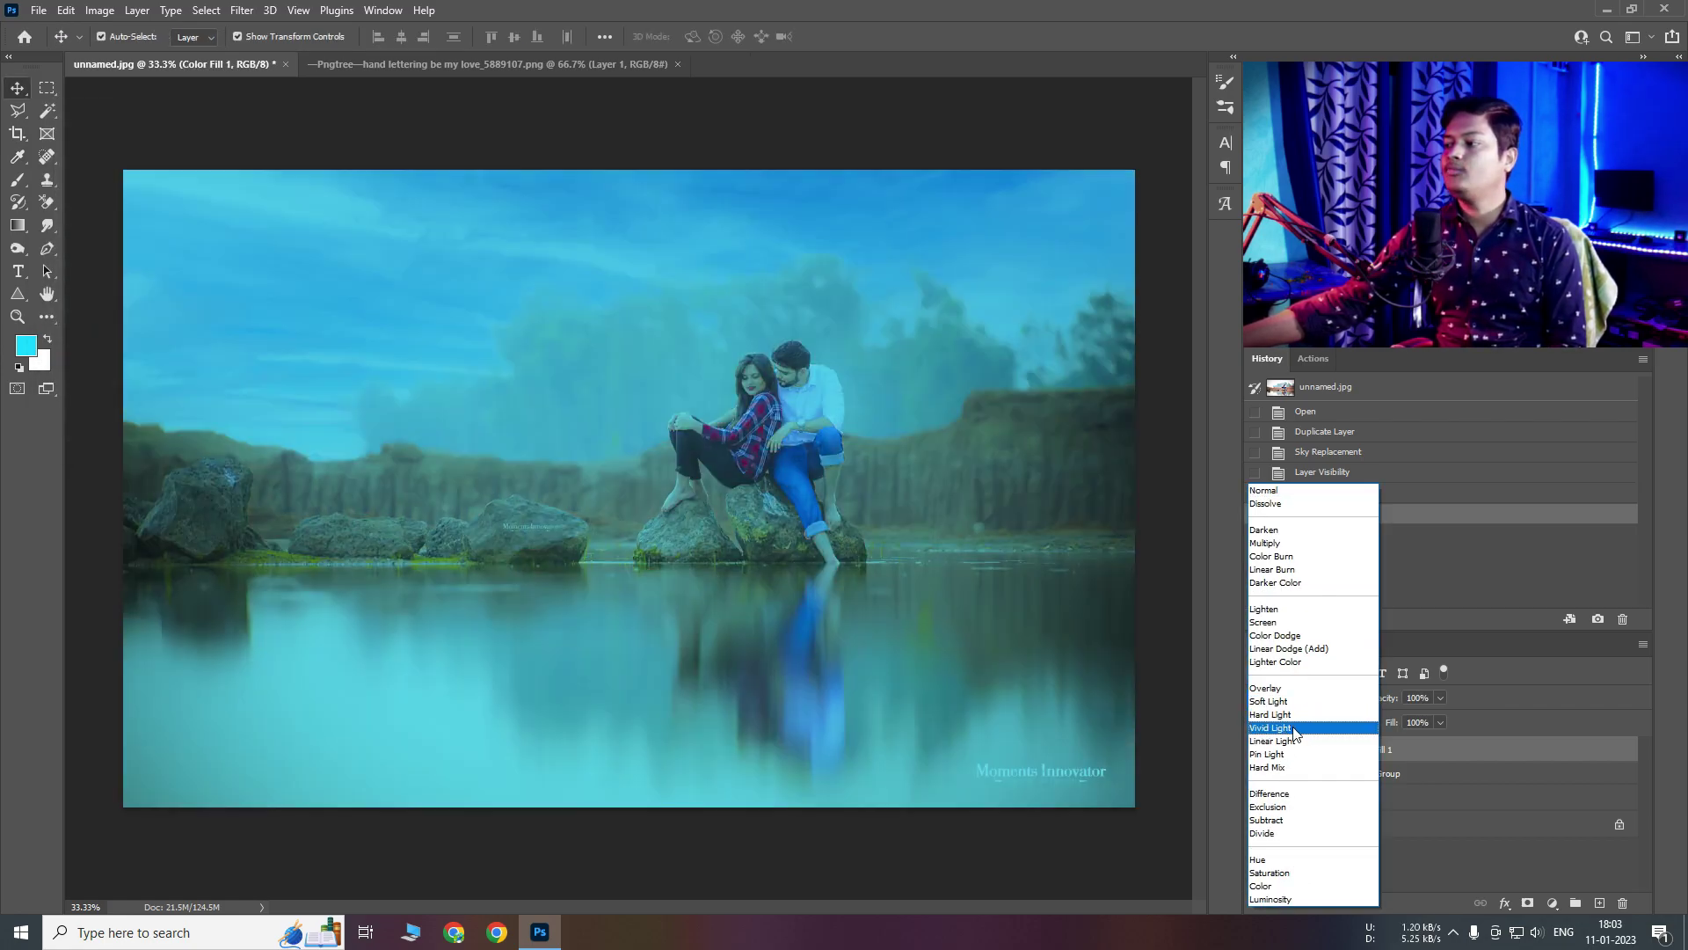
pyautogui.click(1295, 730)
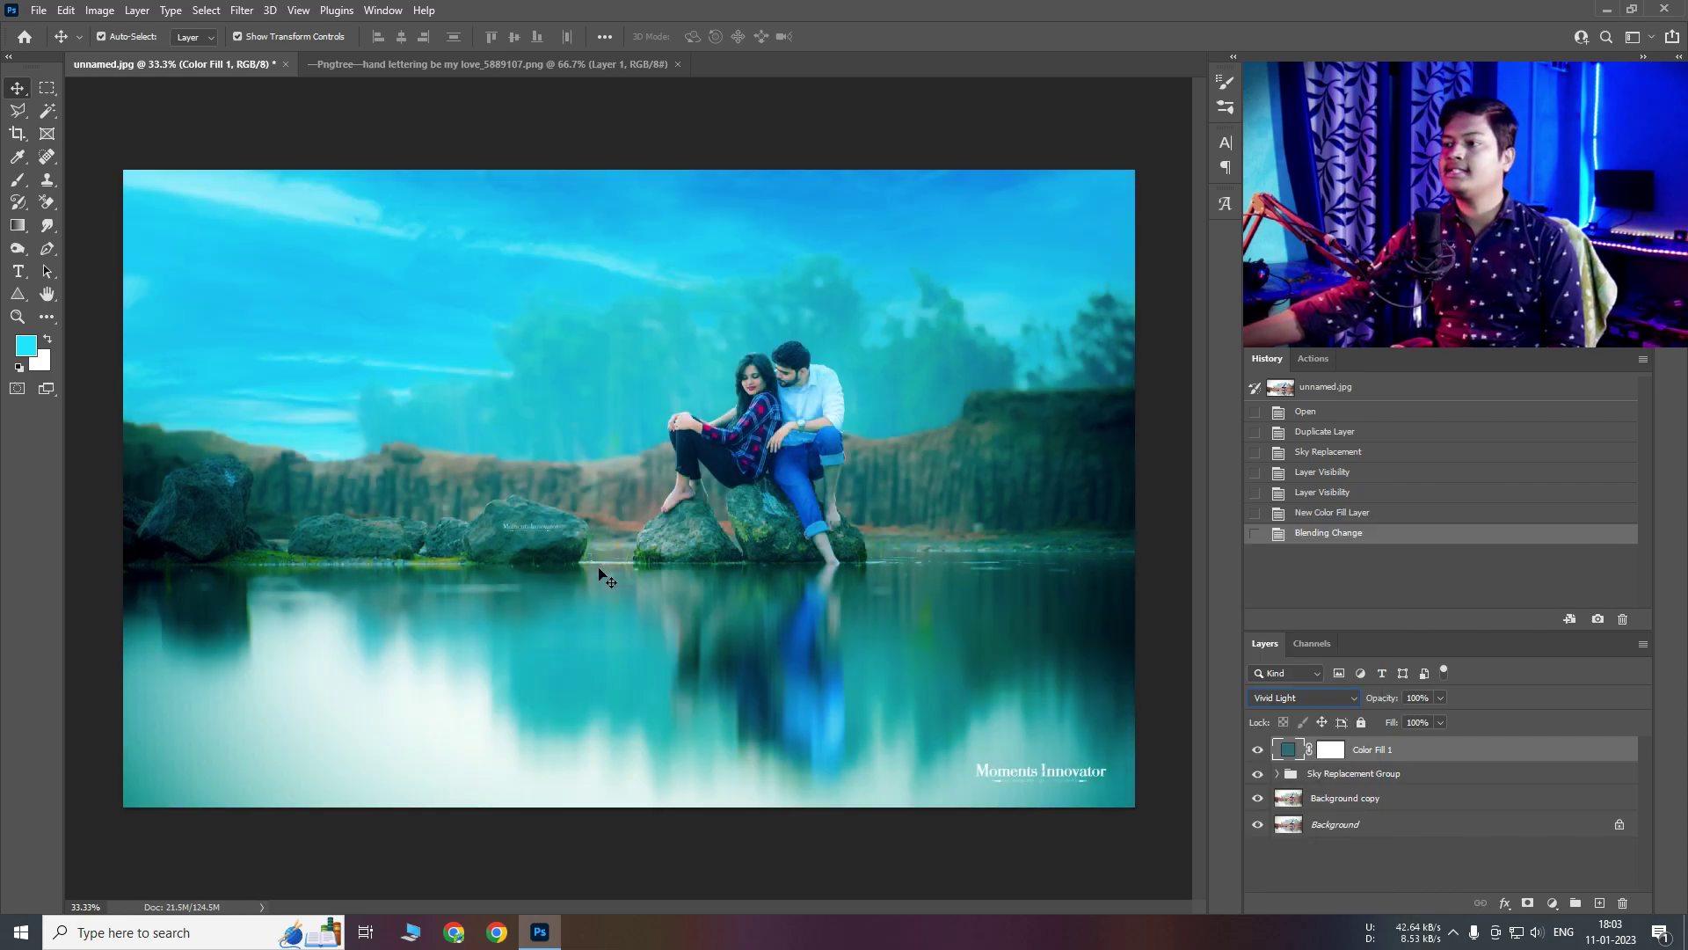
# Compare the photo with the teal fill off and on, then target its mask
pyautogui.click(1258, 750)
pyautogui.click(1258, 750)
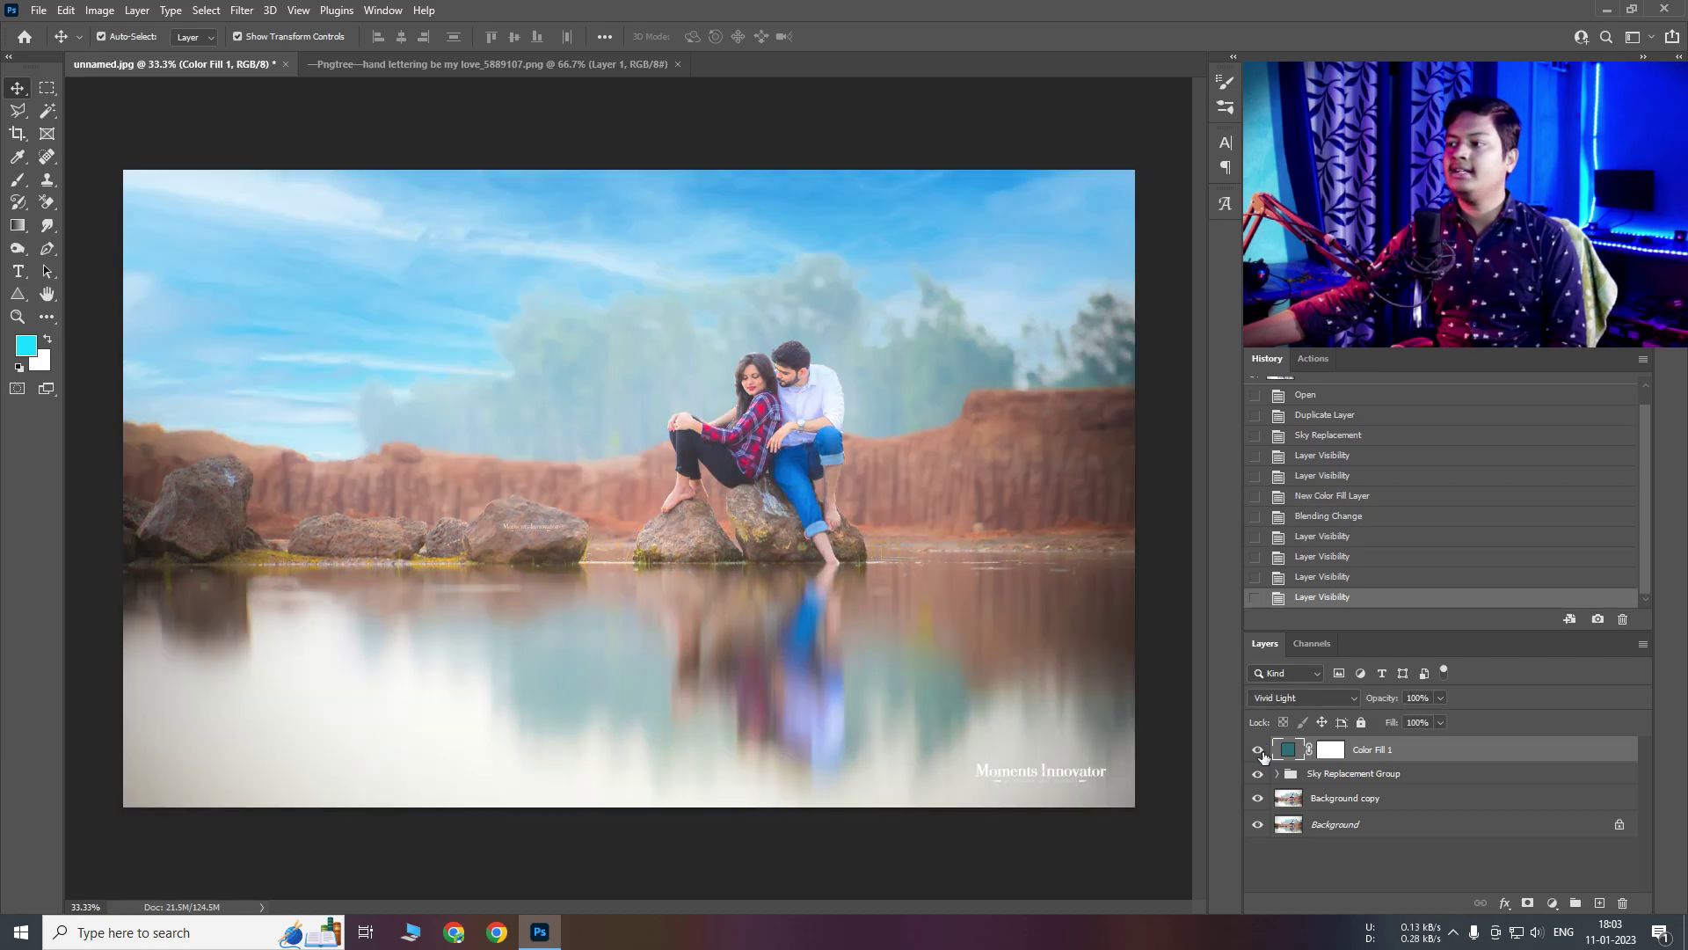
pyautogui.click(1258, 750)
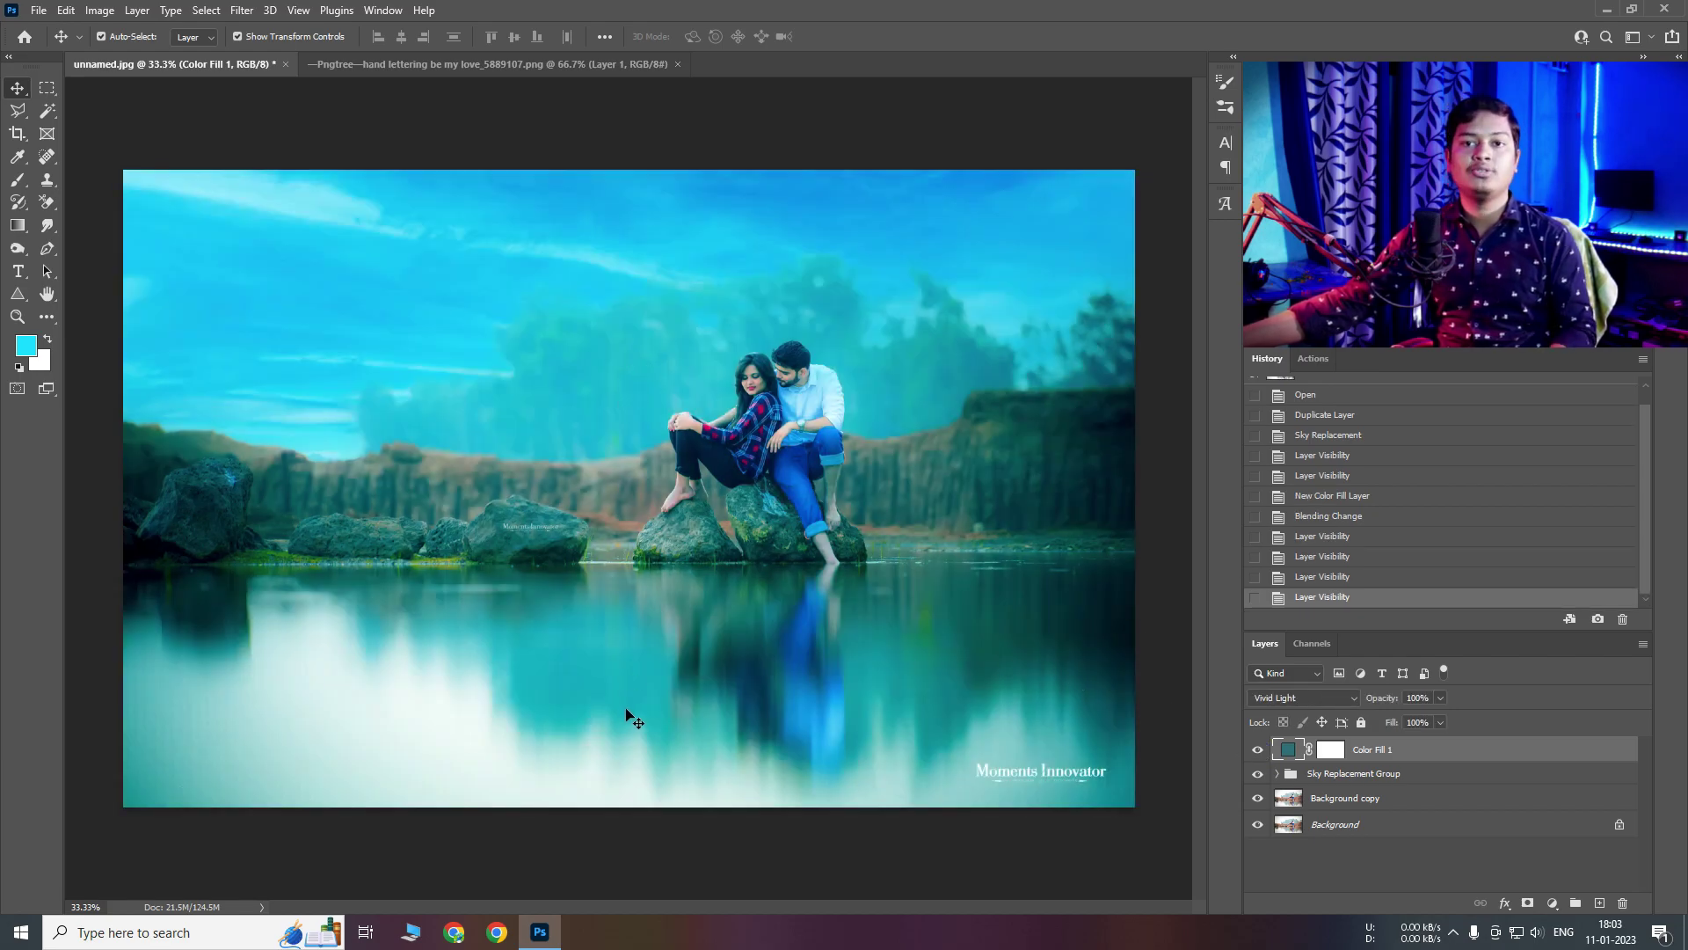
pyautogui.click(1321, 752)
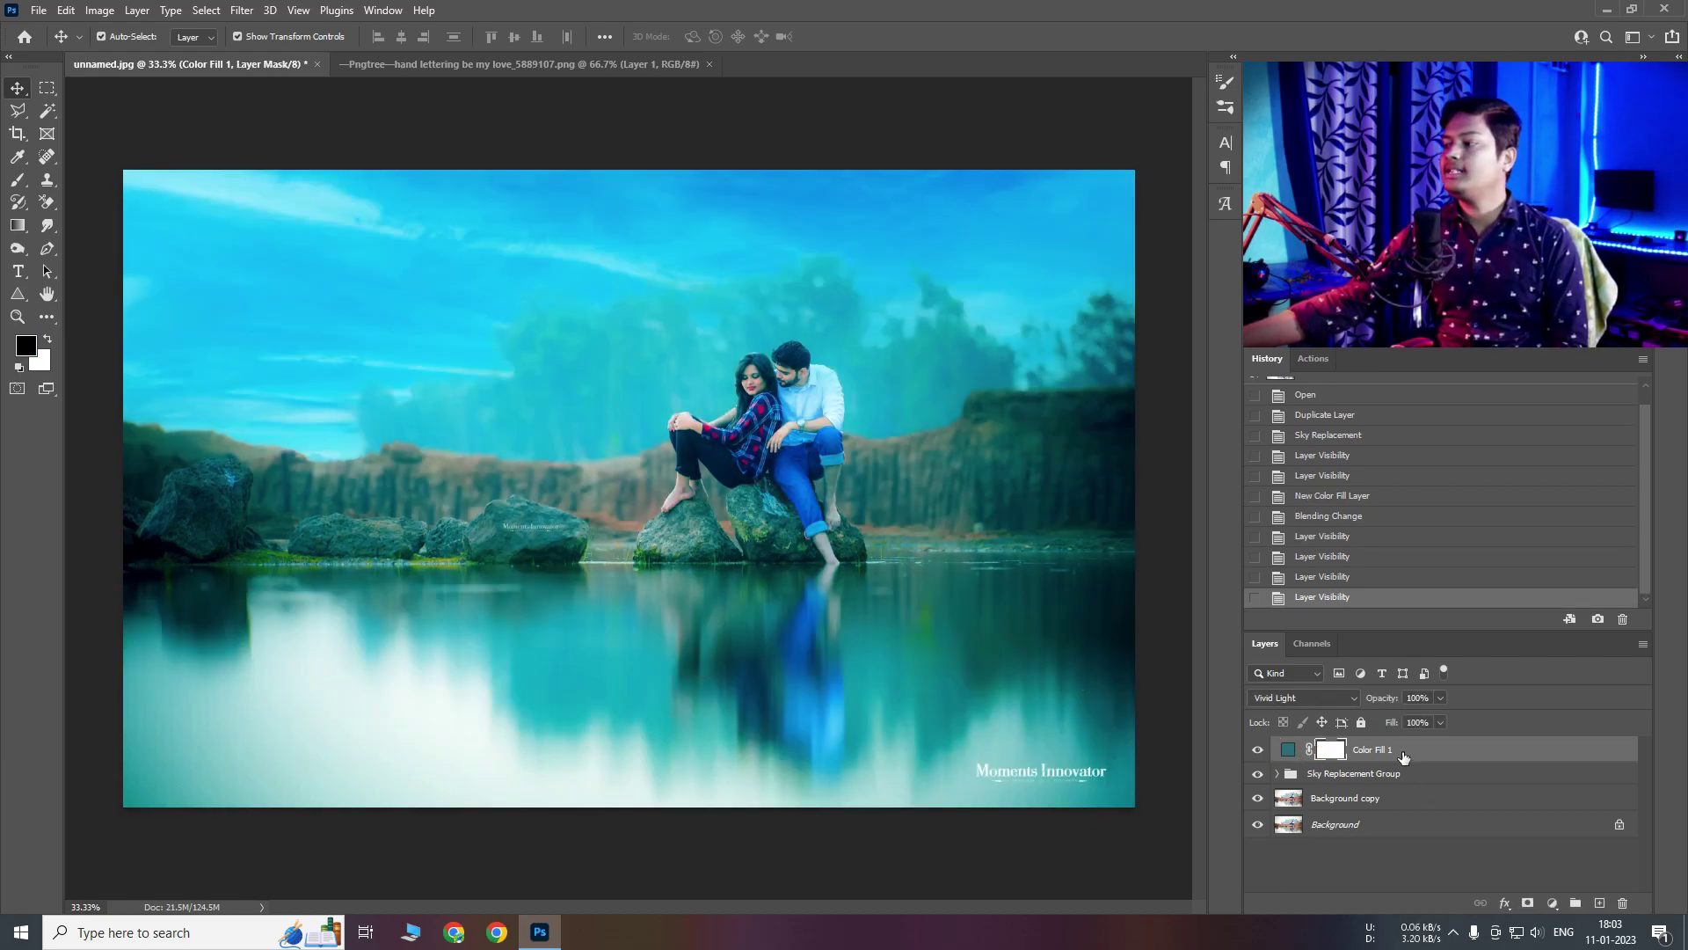
# Invert the Color Fill 1 mask and brush the teal tint back over the lake water
pyautogui.hotkey('ctrl', 'i')
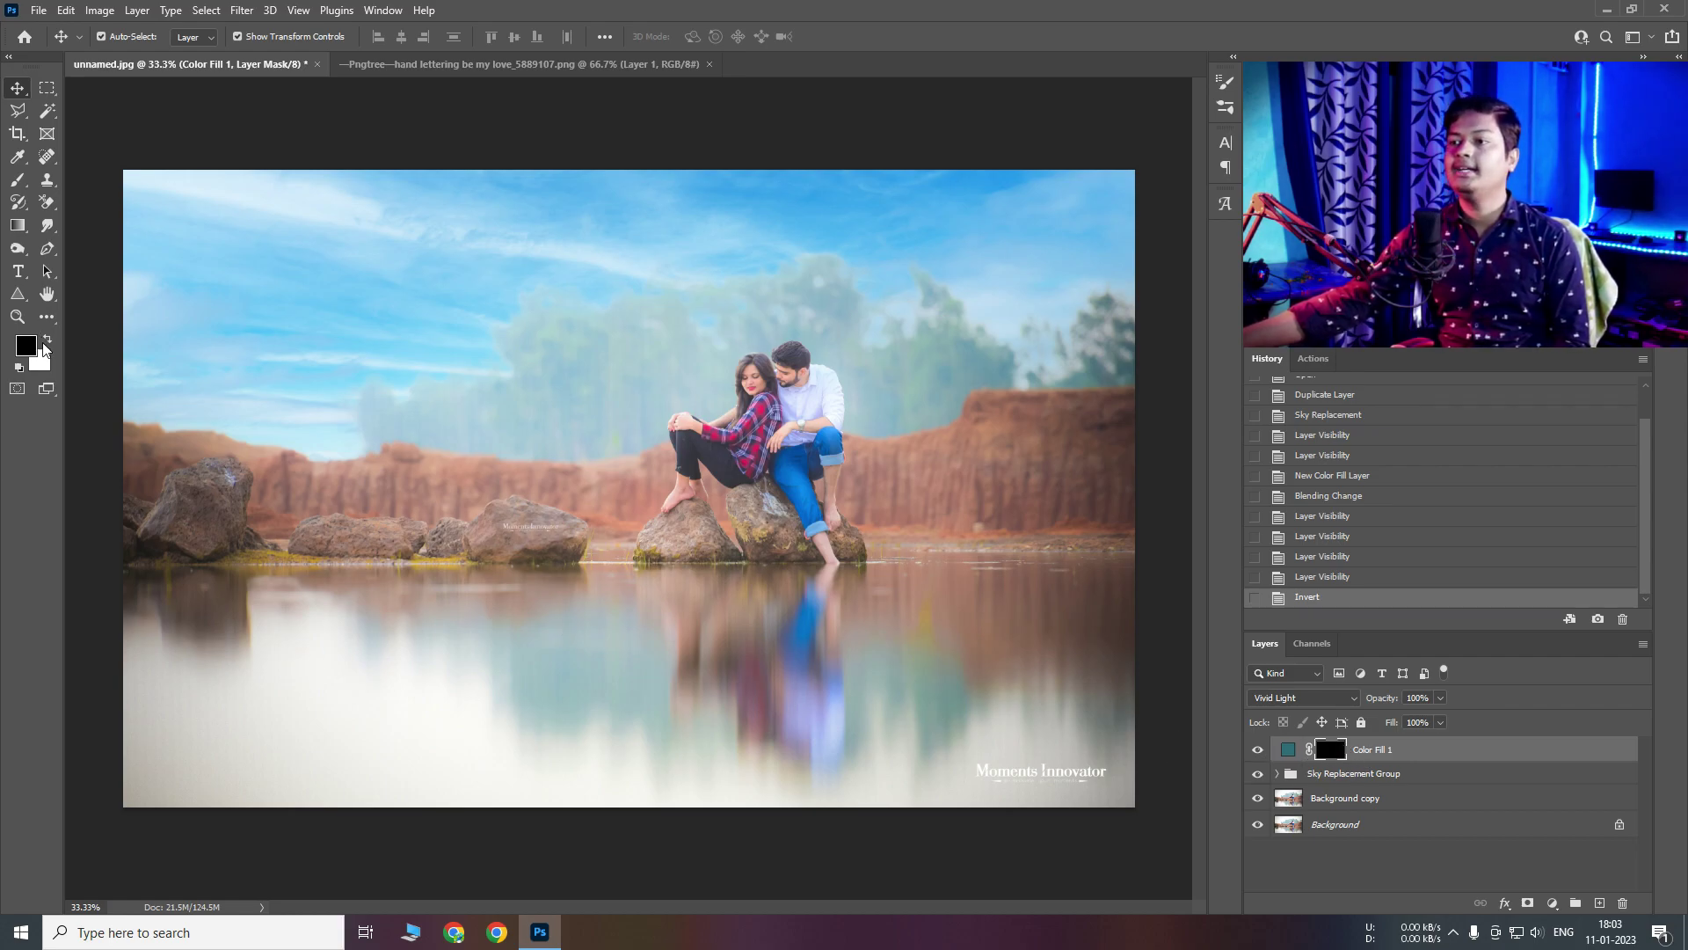
pyautogui.click(16, 181)
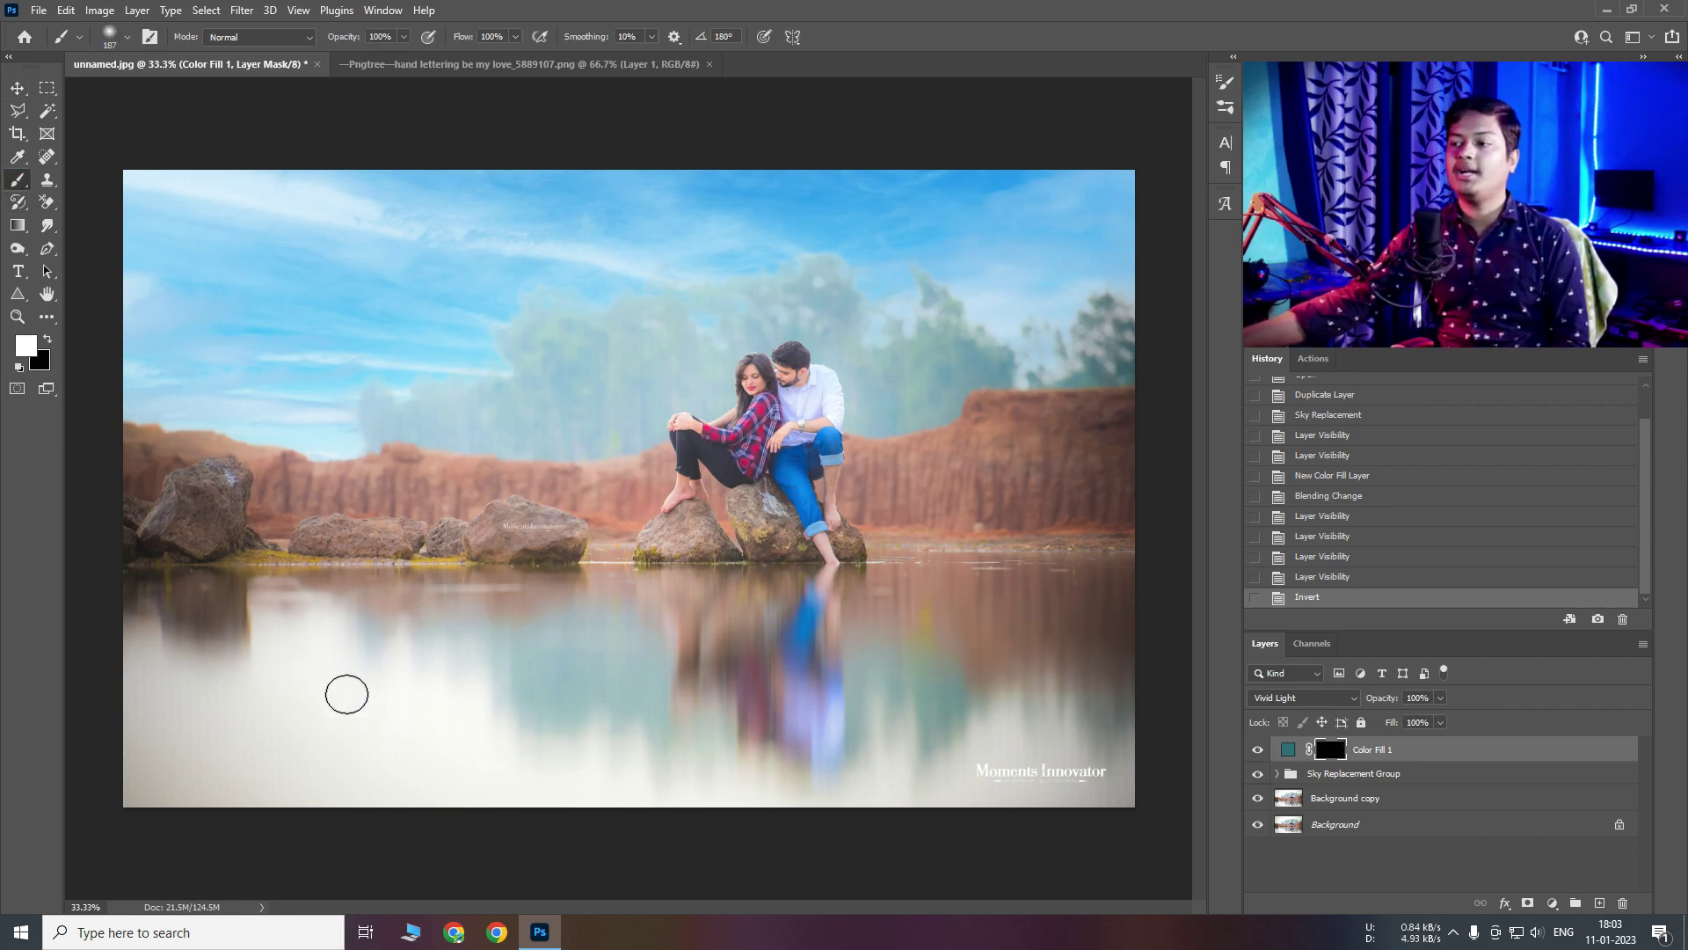
pyautogui.rightClick(260, 695)
pyautogui.moveTo(147, 740)
pyautogui.mouseDown()
pyautogui.moveTo(475, 762)
pyautogui.moveTo(1011, 756)
pyautogui.moveTo(889, 678)
pyautogui.moveTo(668, 651)
pyautogui.moveTo(127, 684)
pyautogui.moveTo(150, 641)
pyautogui.moveTo(234, 791)
pyautogui.mouseUp()
pyautogui.moveTo(382, 778)
pyautogui.mouseDown()
pyautogui.moveTo(449, 773)
pyautogui.moveTo(255, 602)
pyautogui.moveTo(399, 604)
pyautogui.mouseUp()
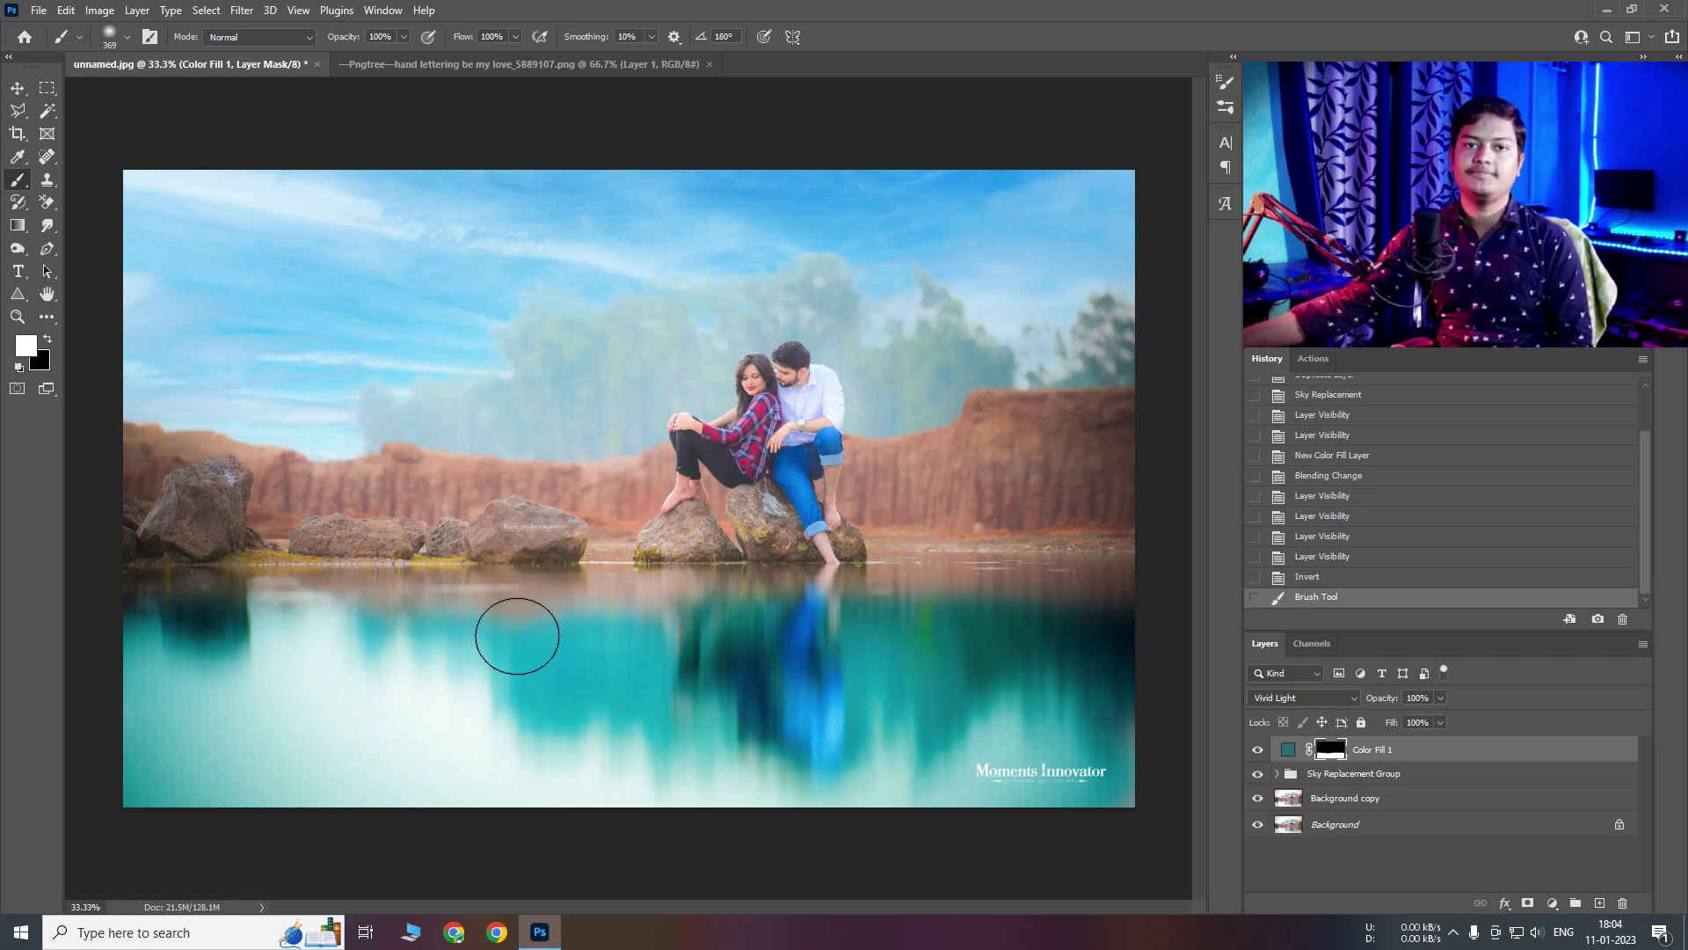
# Paint black along the rock edges and shoreline, then extend the teal across more water
pyautogui.hotkey('ctrl', '+')
pyautogui.hotkey('ctrl', '+')
pyautogui.hotkey('ctrl', '+')
pyautogui.press('x')
pyautogui.press('[')
pyautogui.press('[')
pyautogui.press('[')
pyautogui.moveTo(668, 527); pyautogui.dragTo(879, 545)
pyautogui.moveTo(791, 492); pyautogui.dragTo(882, 475)
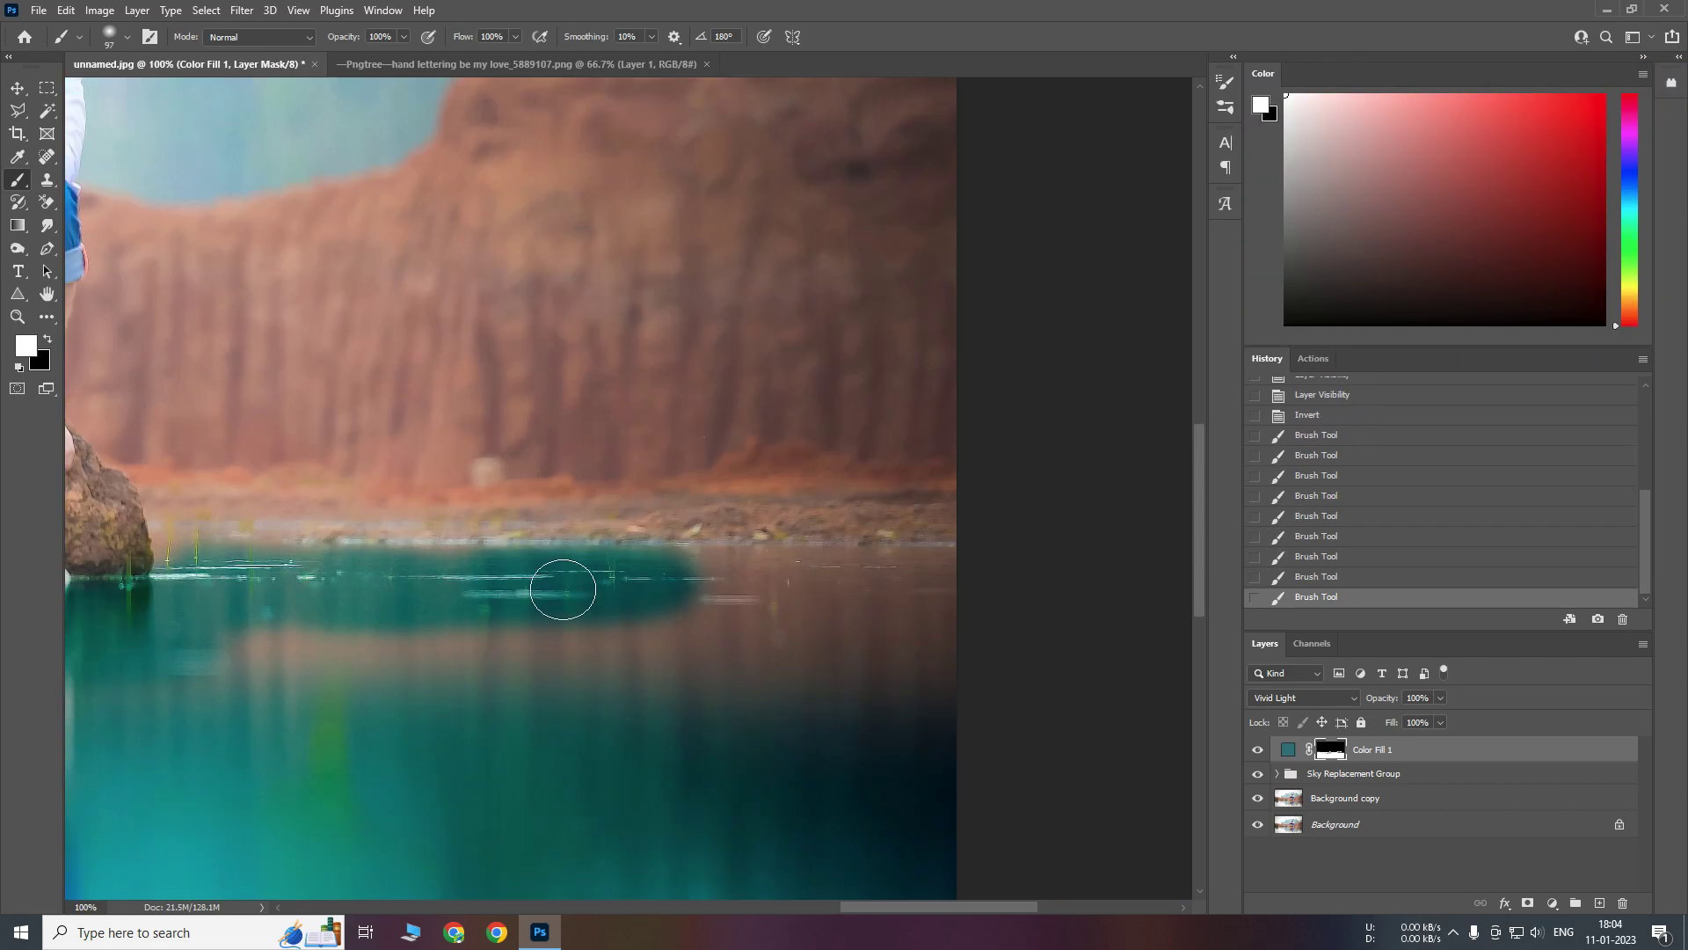
pyautogui.moveTo(557, 584); pyautogui.dragTo(313, 690)
pyautogui.press('x')
pyautogui.hotkey('ctrl', '-')
pyautogui.hotkey('ctrl', '-')
pyautogui.moveTo(254, 607); pyautogui.dragTo(448, 607)
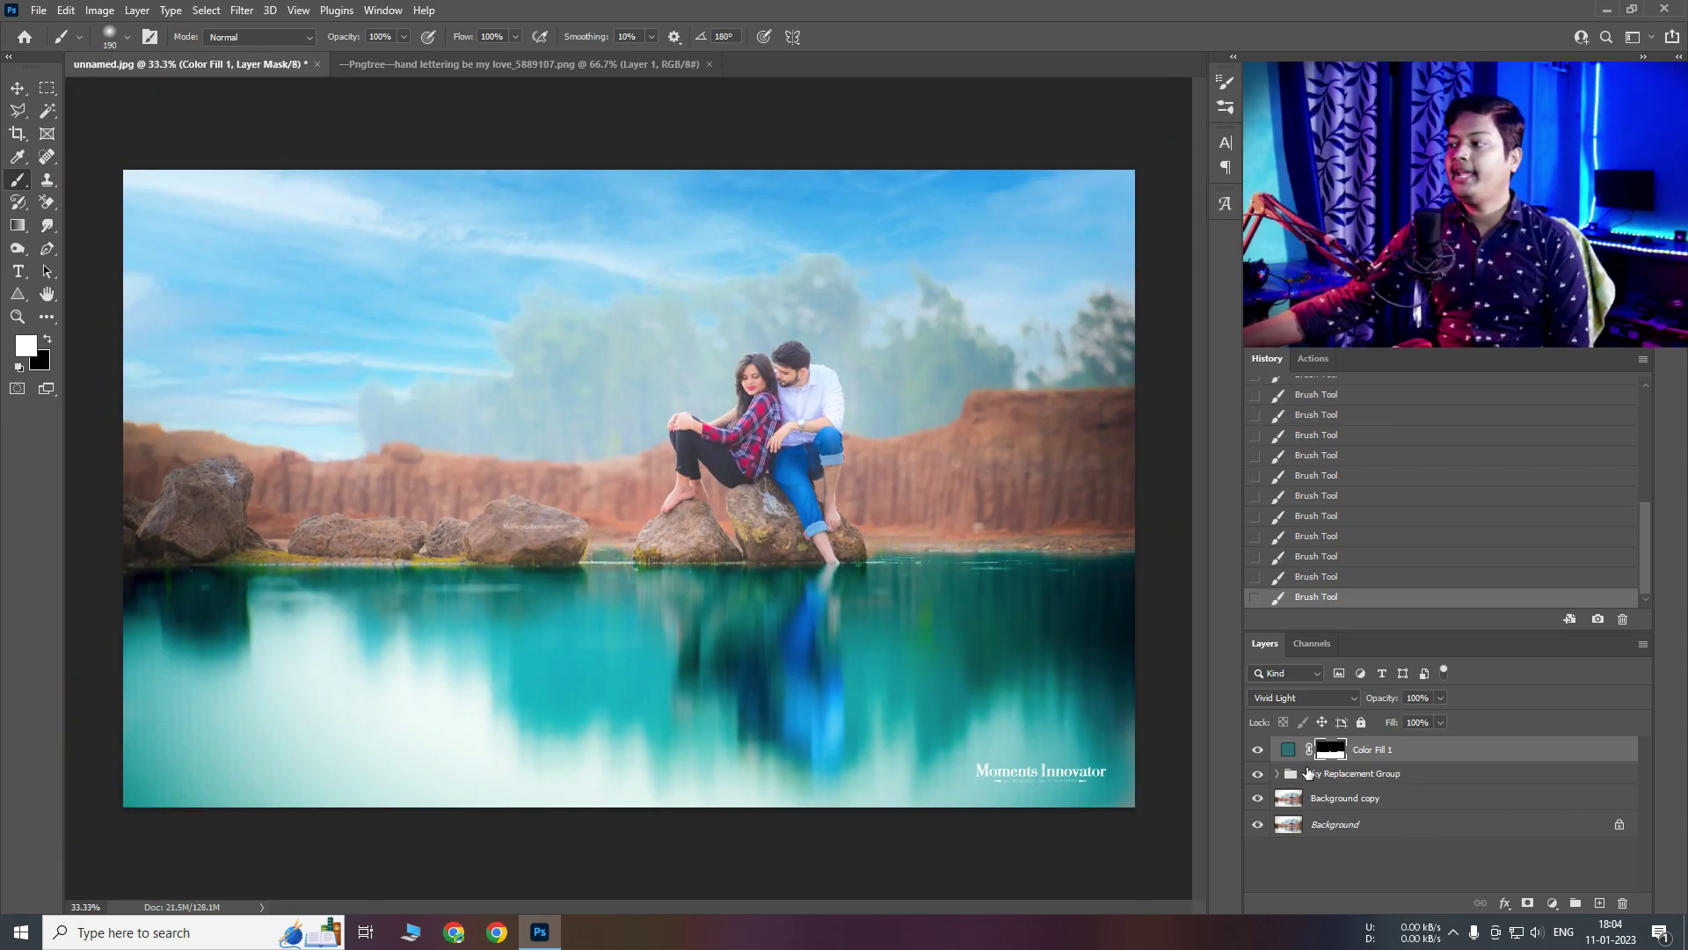
# Compare the teal fill off and on, then fit the whole photo in the window
pyautogui.click(1259, 750)
pyautogui.click(1258, 750)
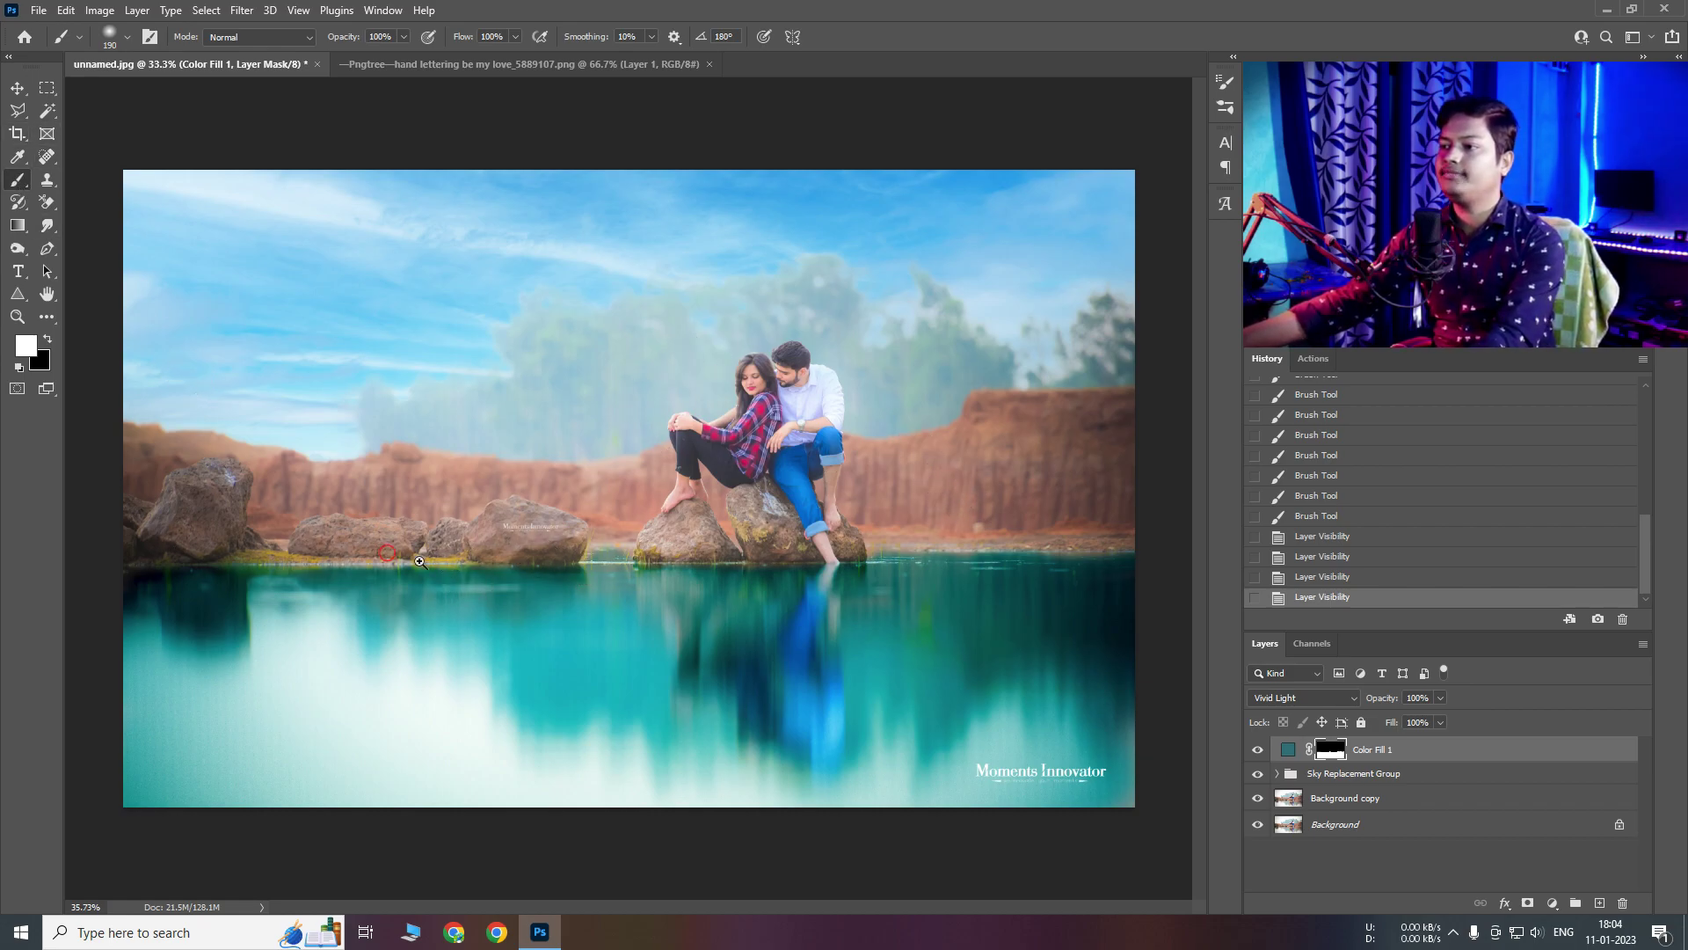
pyautogui.moveTo(419, 561); pyautogui.dragTo(606, 576)
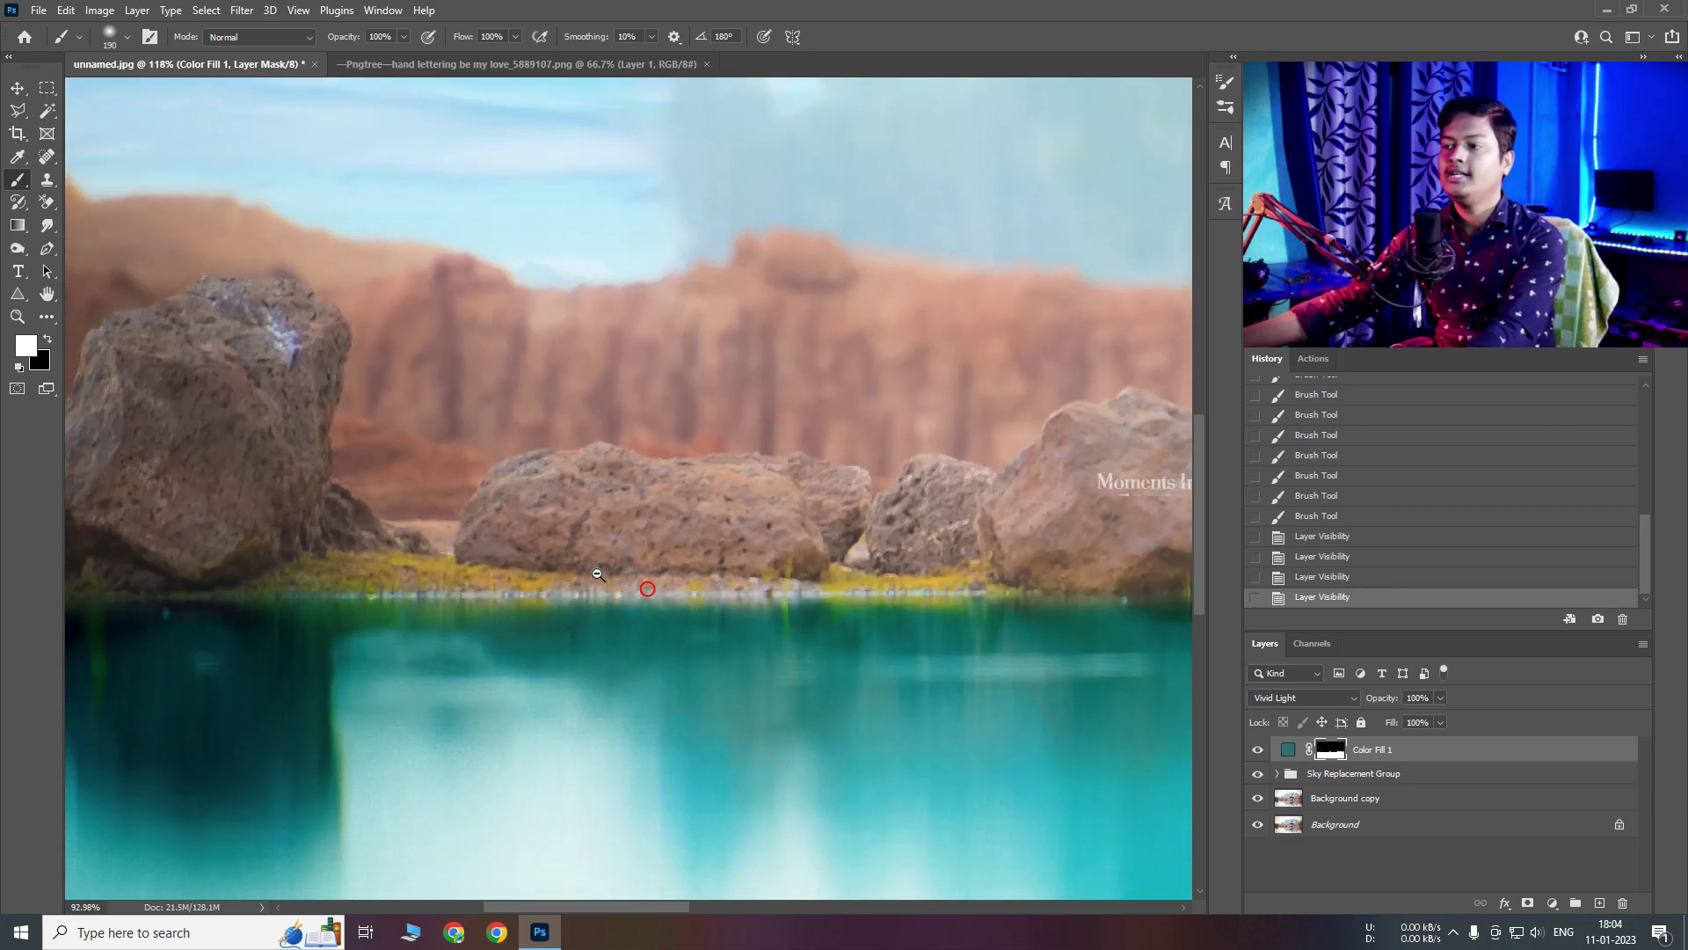
pyautogui.keyDown('alt'); pyautogui.click(606, 576); pyautogui.keyUp('alt')
pyautogui.hotkey('ctrl', '0')
pyautogui.hotkey('alt', 'space')
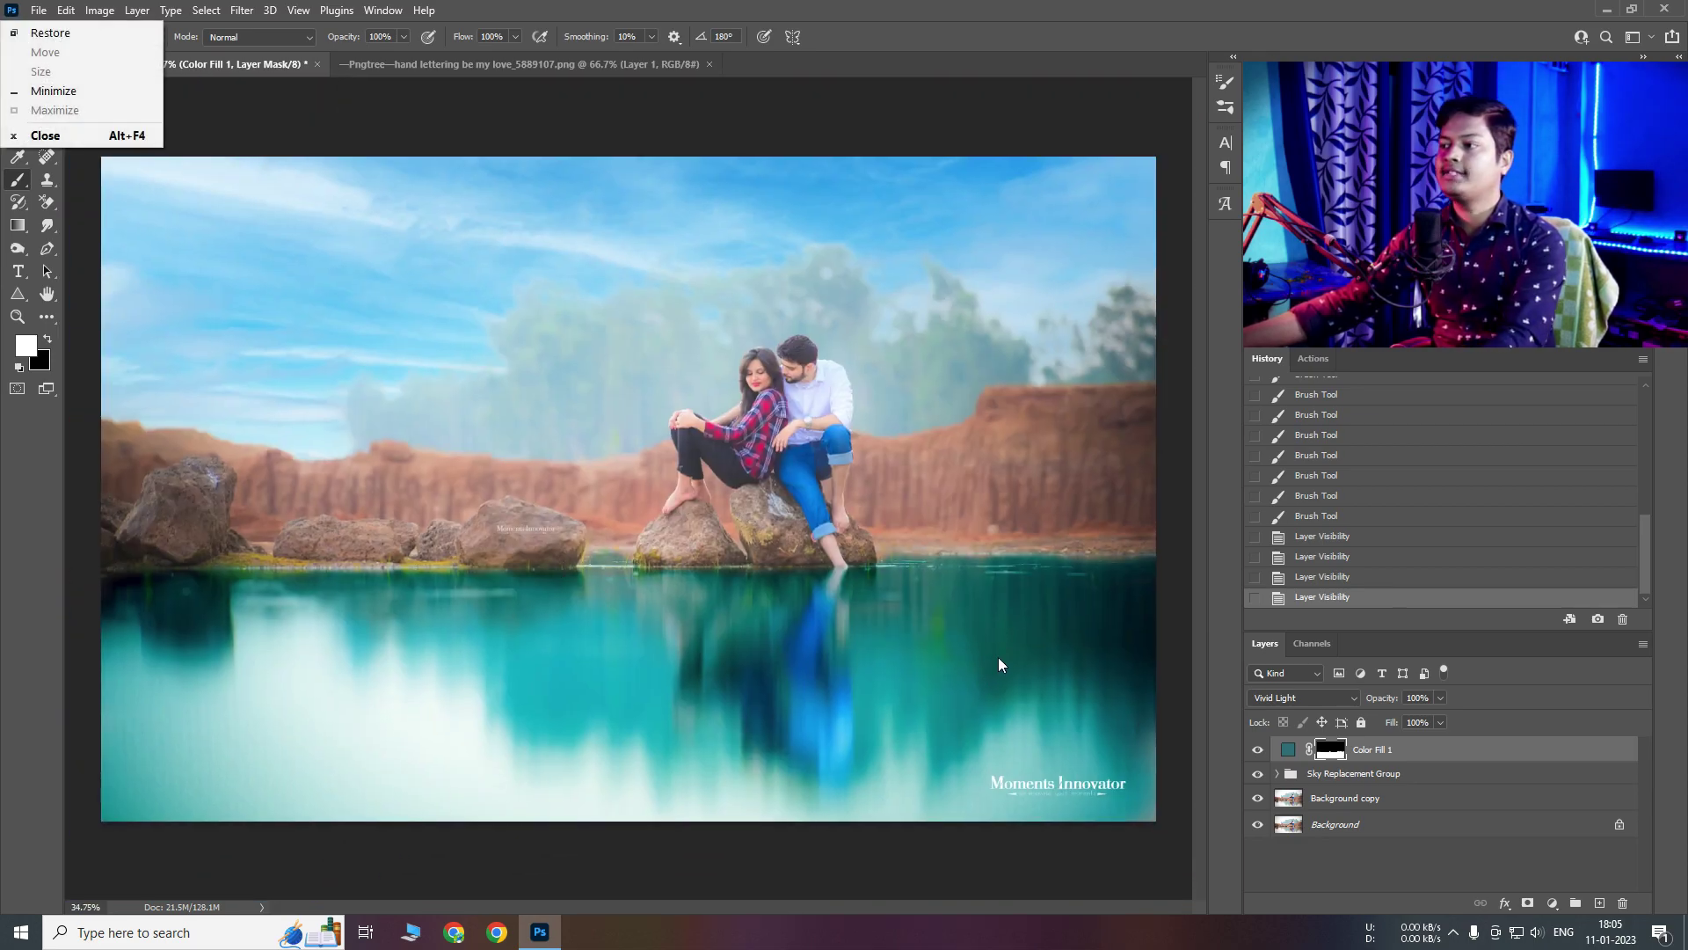
pyautogui.press('Escape')
pyautogui.click(1552, 903)
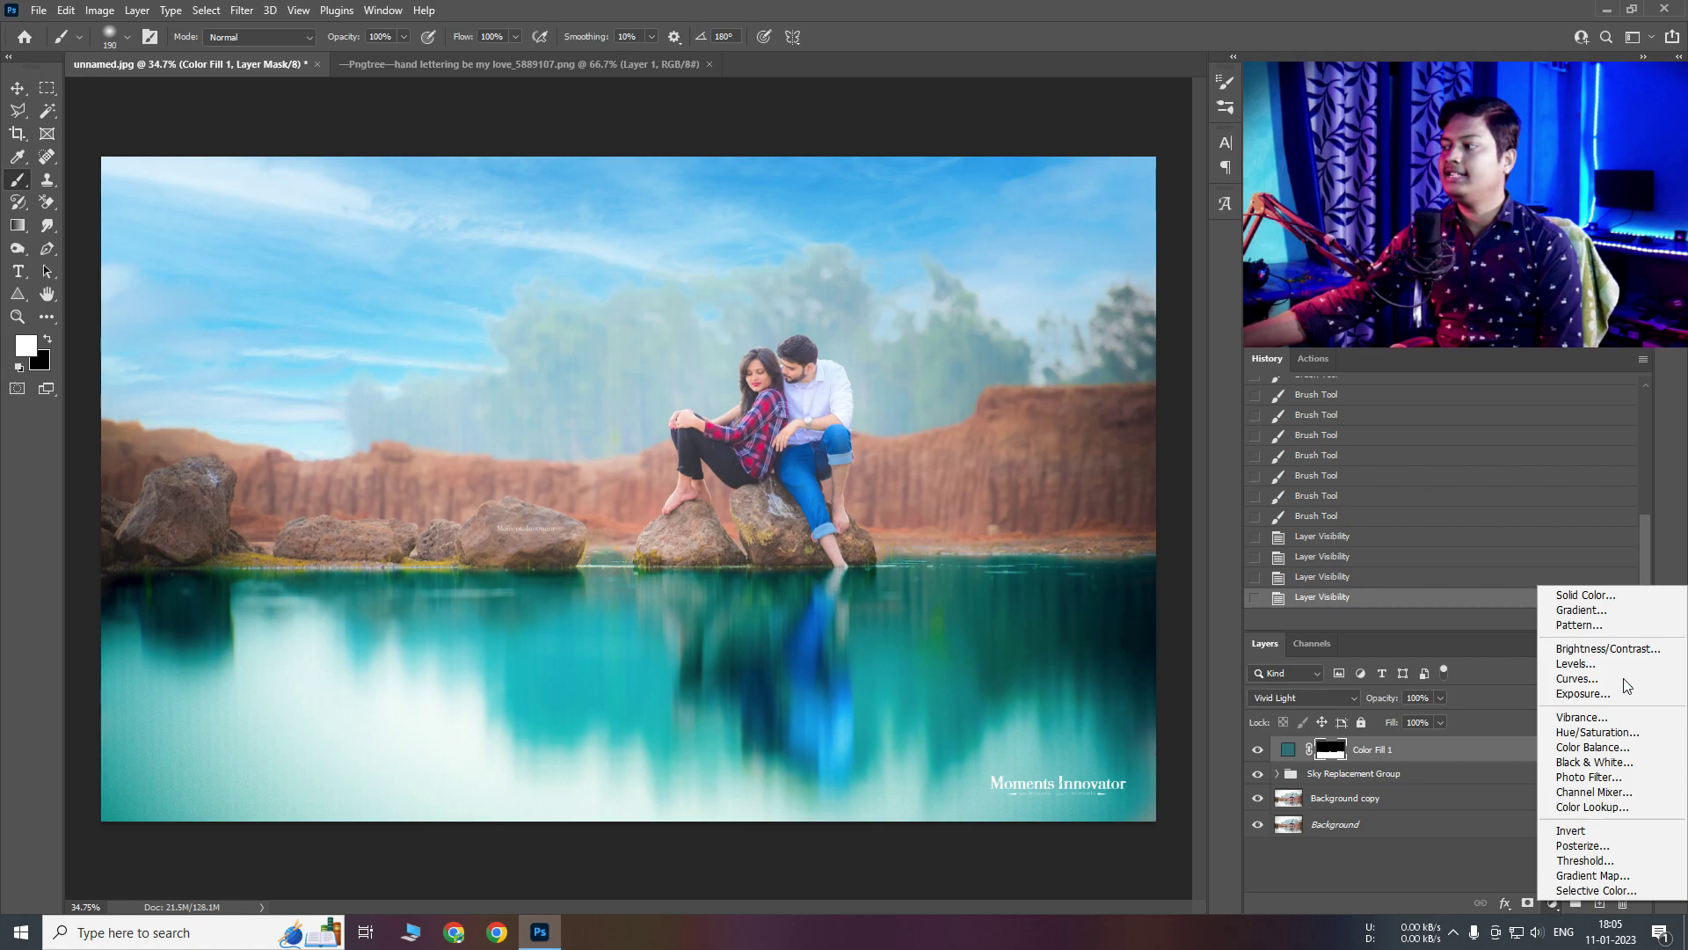
# Add Selective Color 1 with Yellow at +100 and compare it hidden and shown
pyautogui.click(1622, 890)
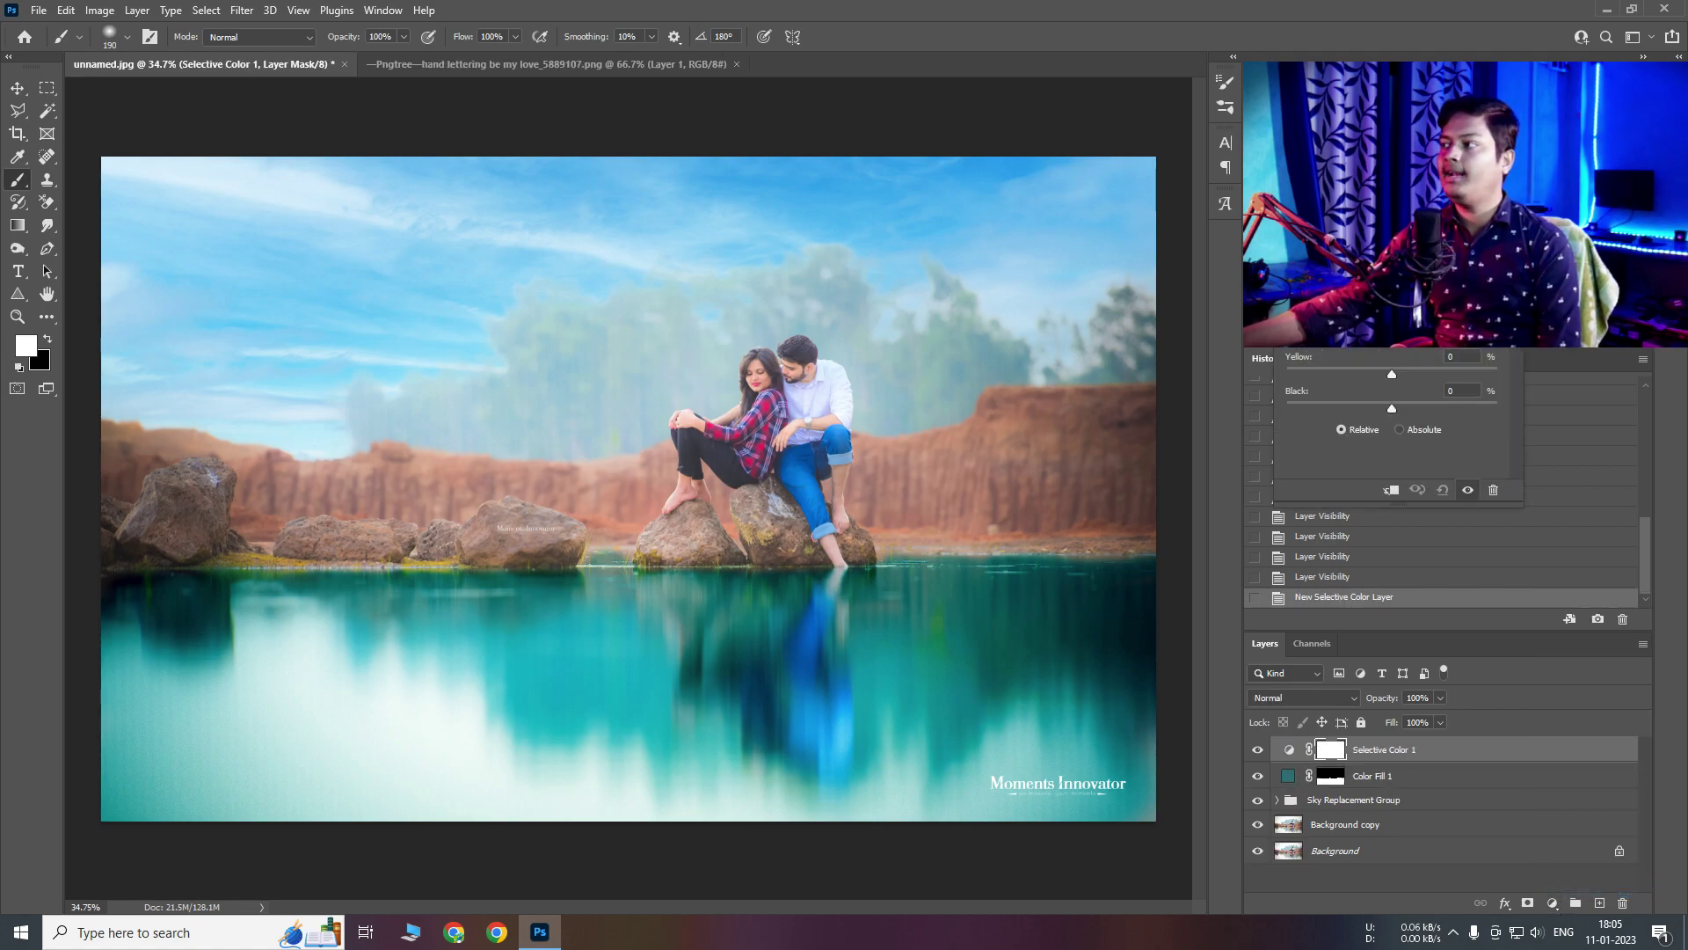
pyautogui.click(1407, 264)
pyautogui.click(1372, 281)
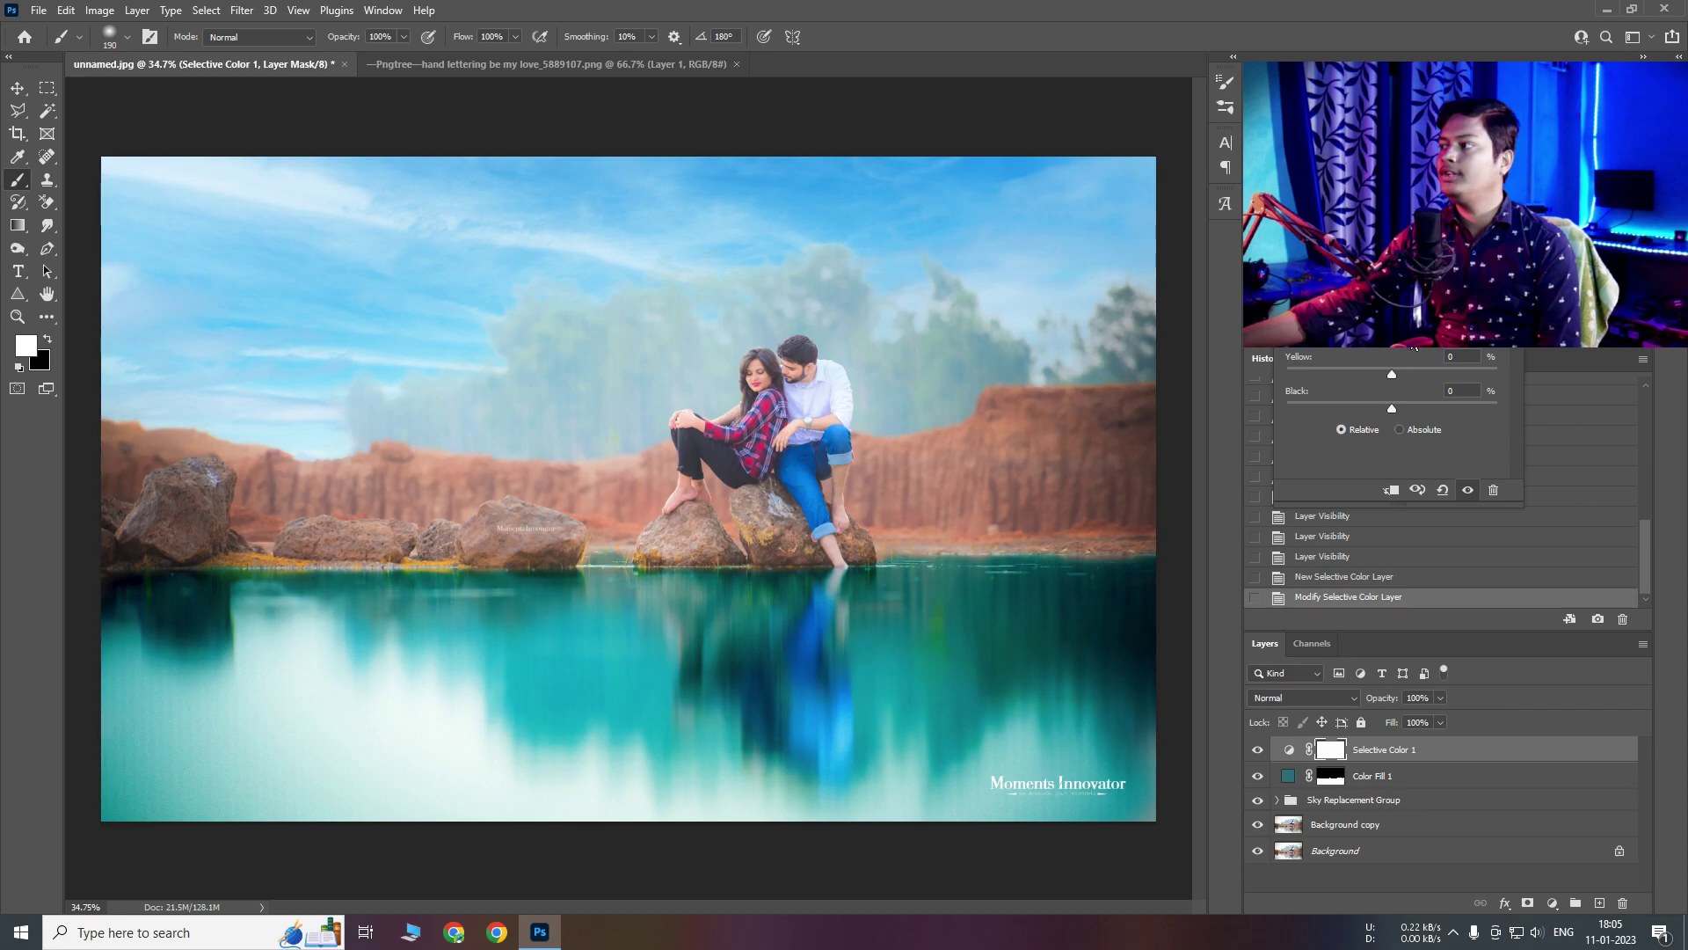
pyautogui.moveTo(1394, 349); pyautogui.dragTo(1654, 349)
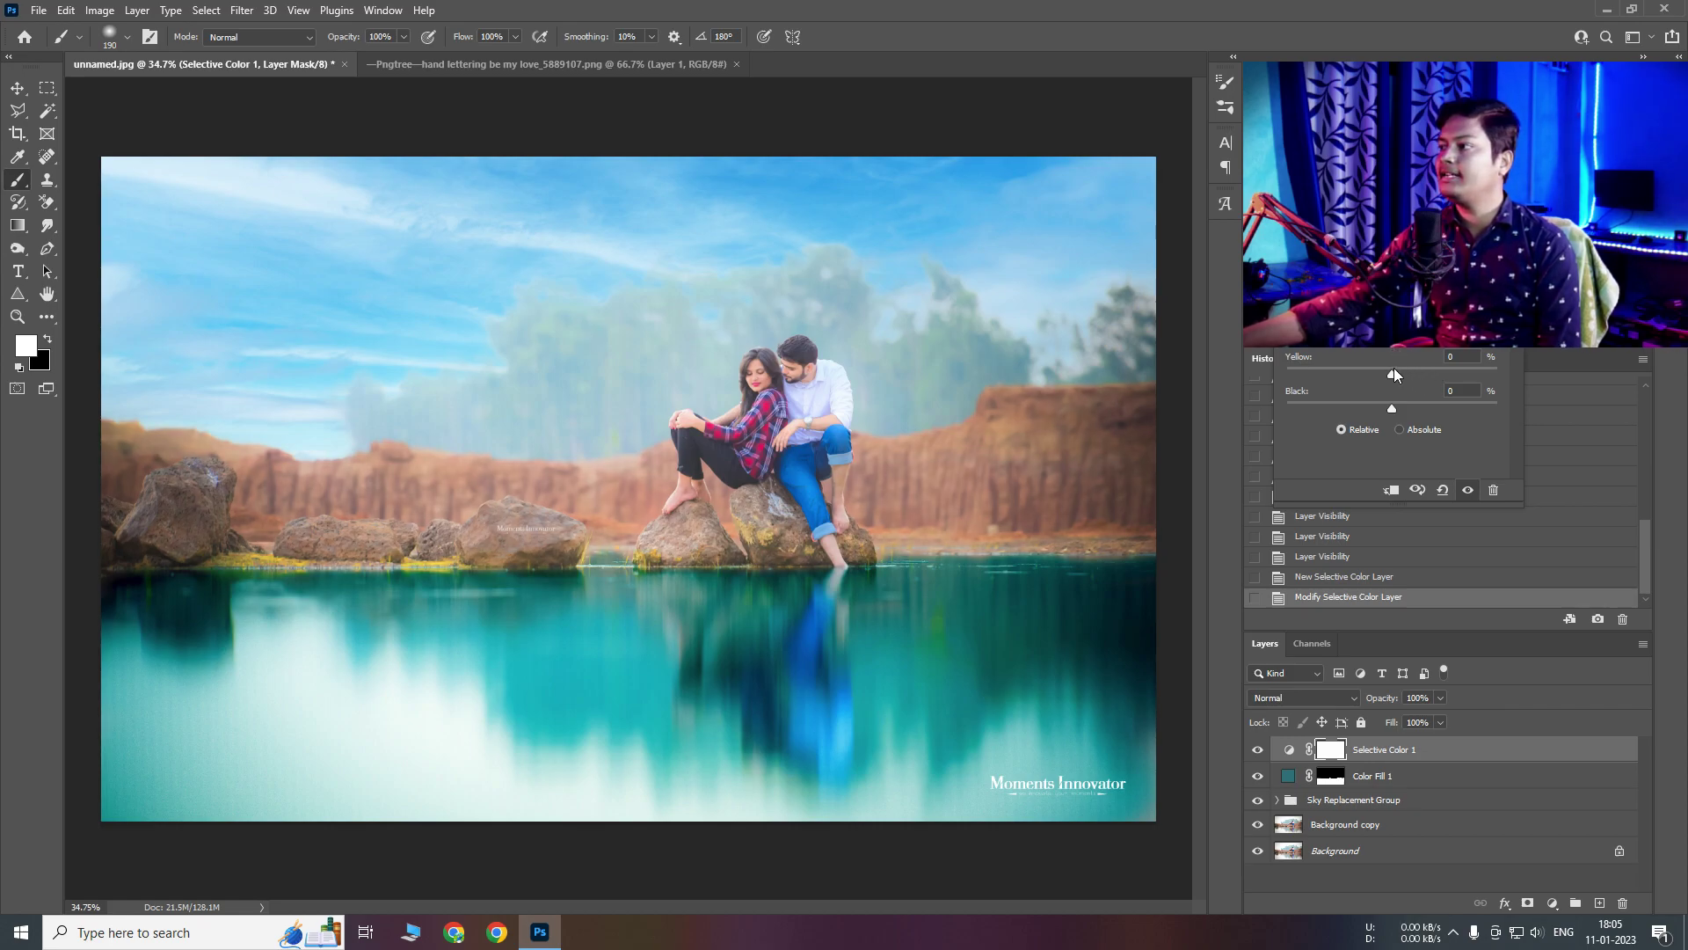
pyautogui.click(1372, 255)
pyautogui.click(1371, 370)
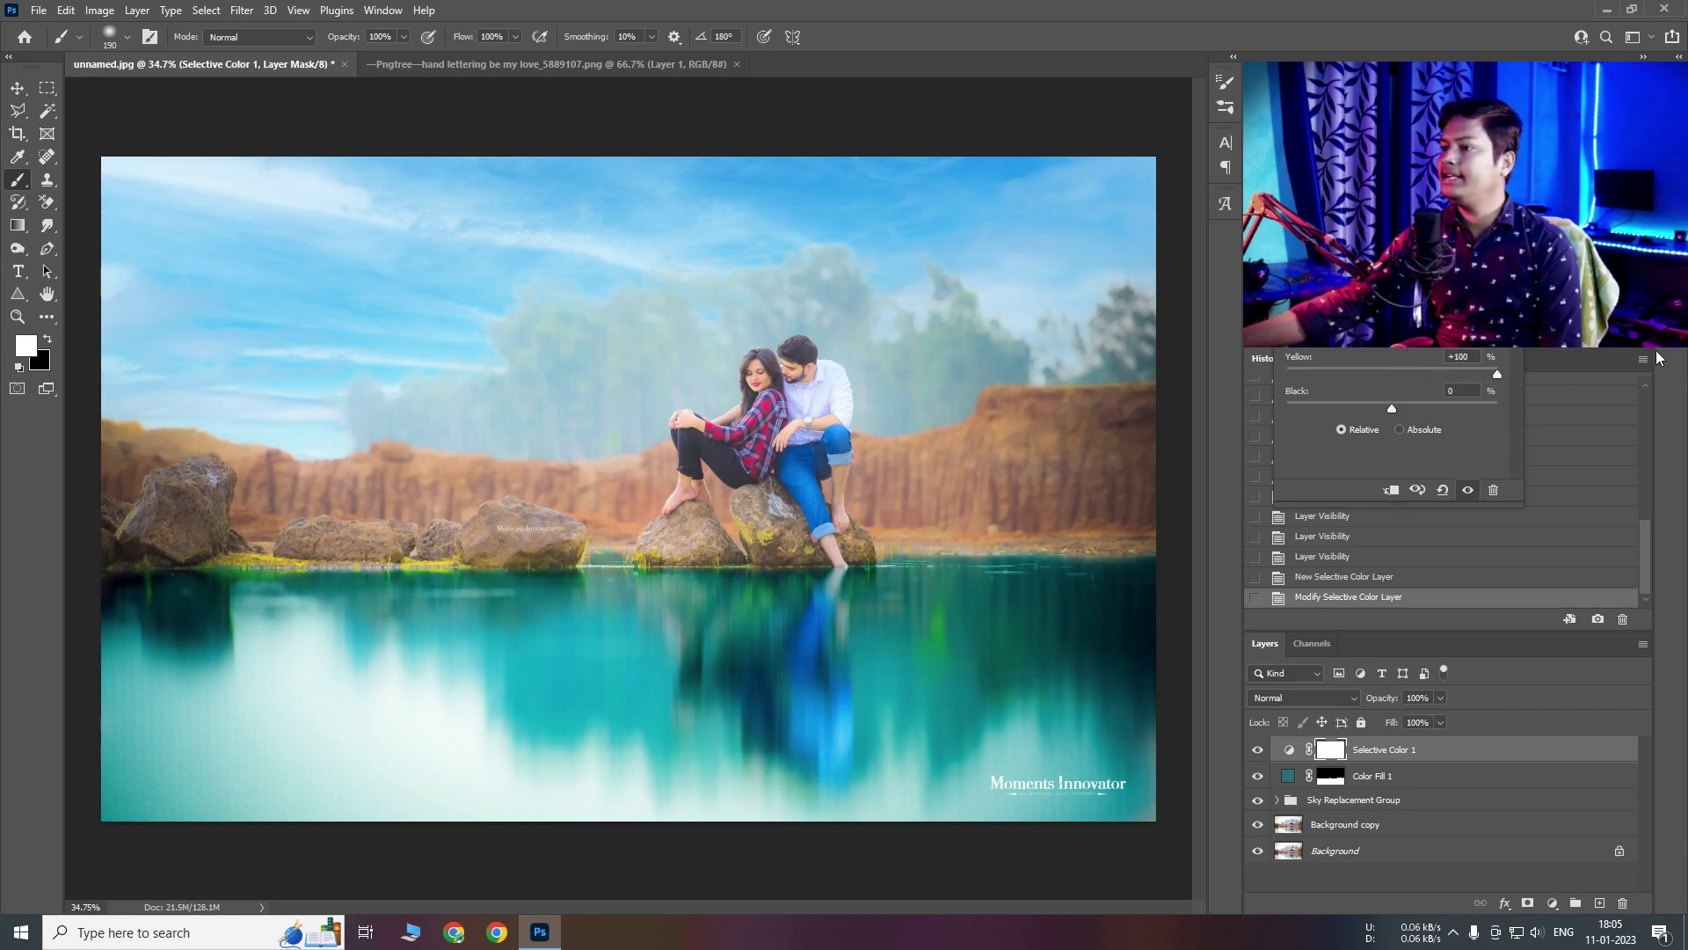
pyautogui.click(1282, 822)
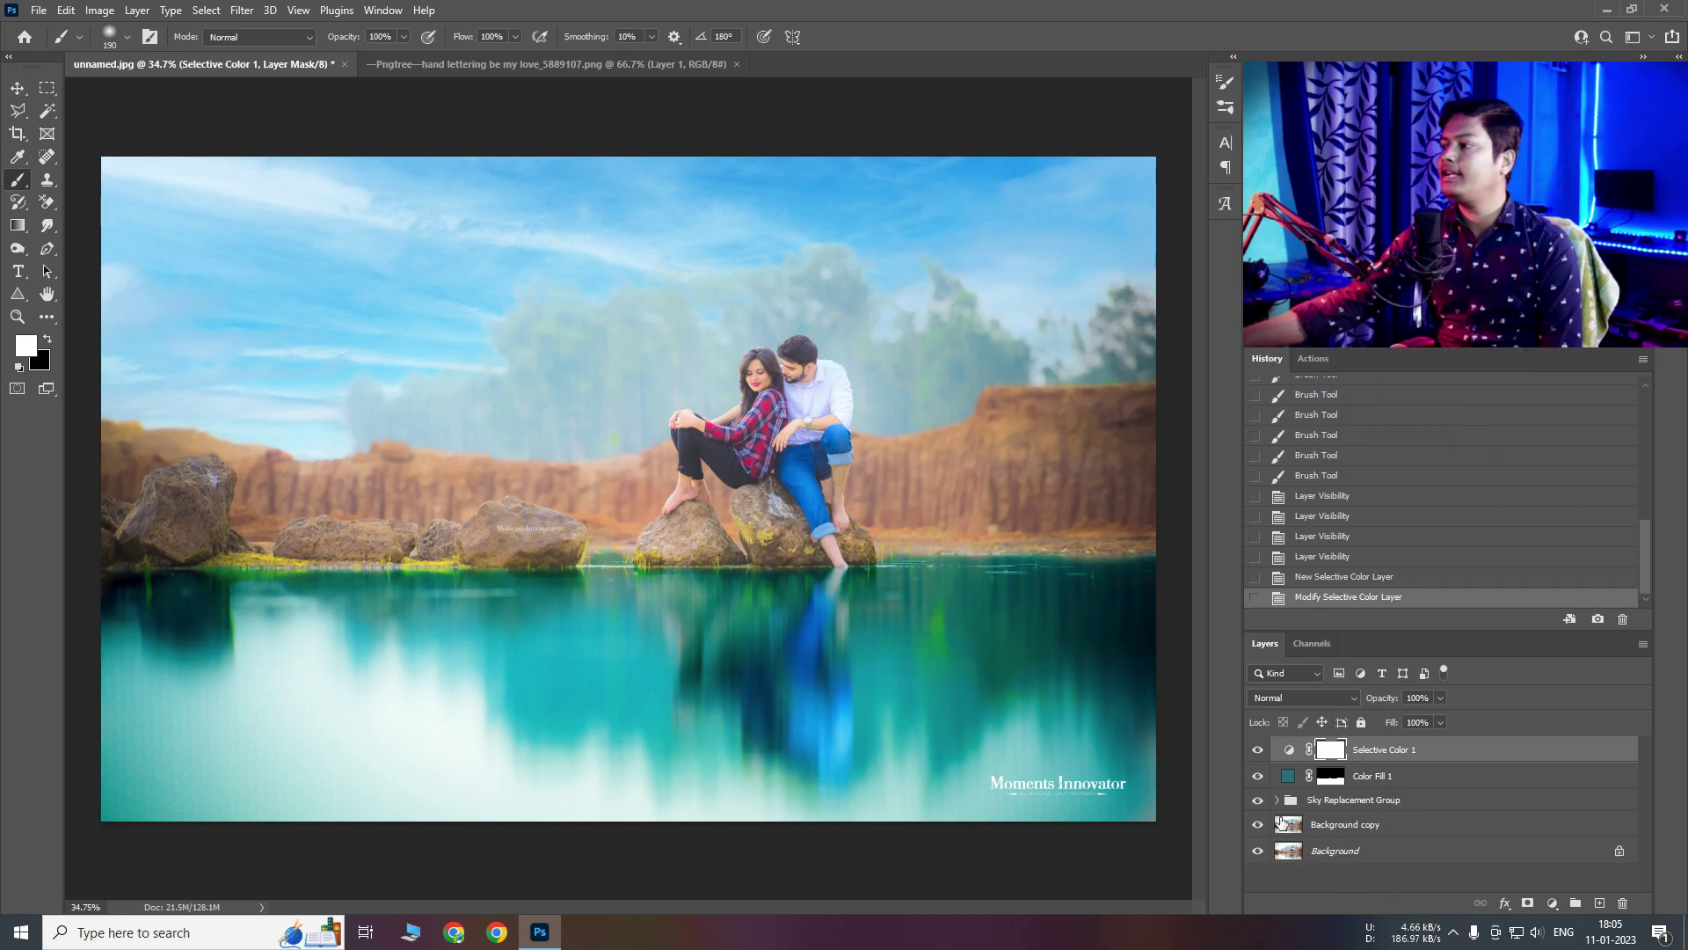
pyautogui.click(1258, 749)
pyautogui.click(1259, 749)
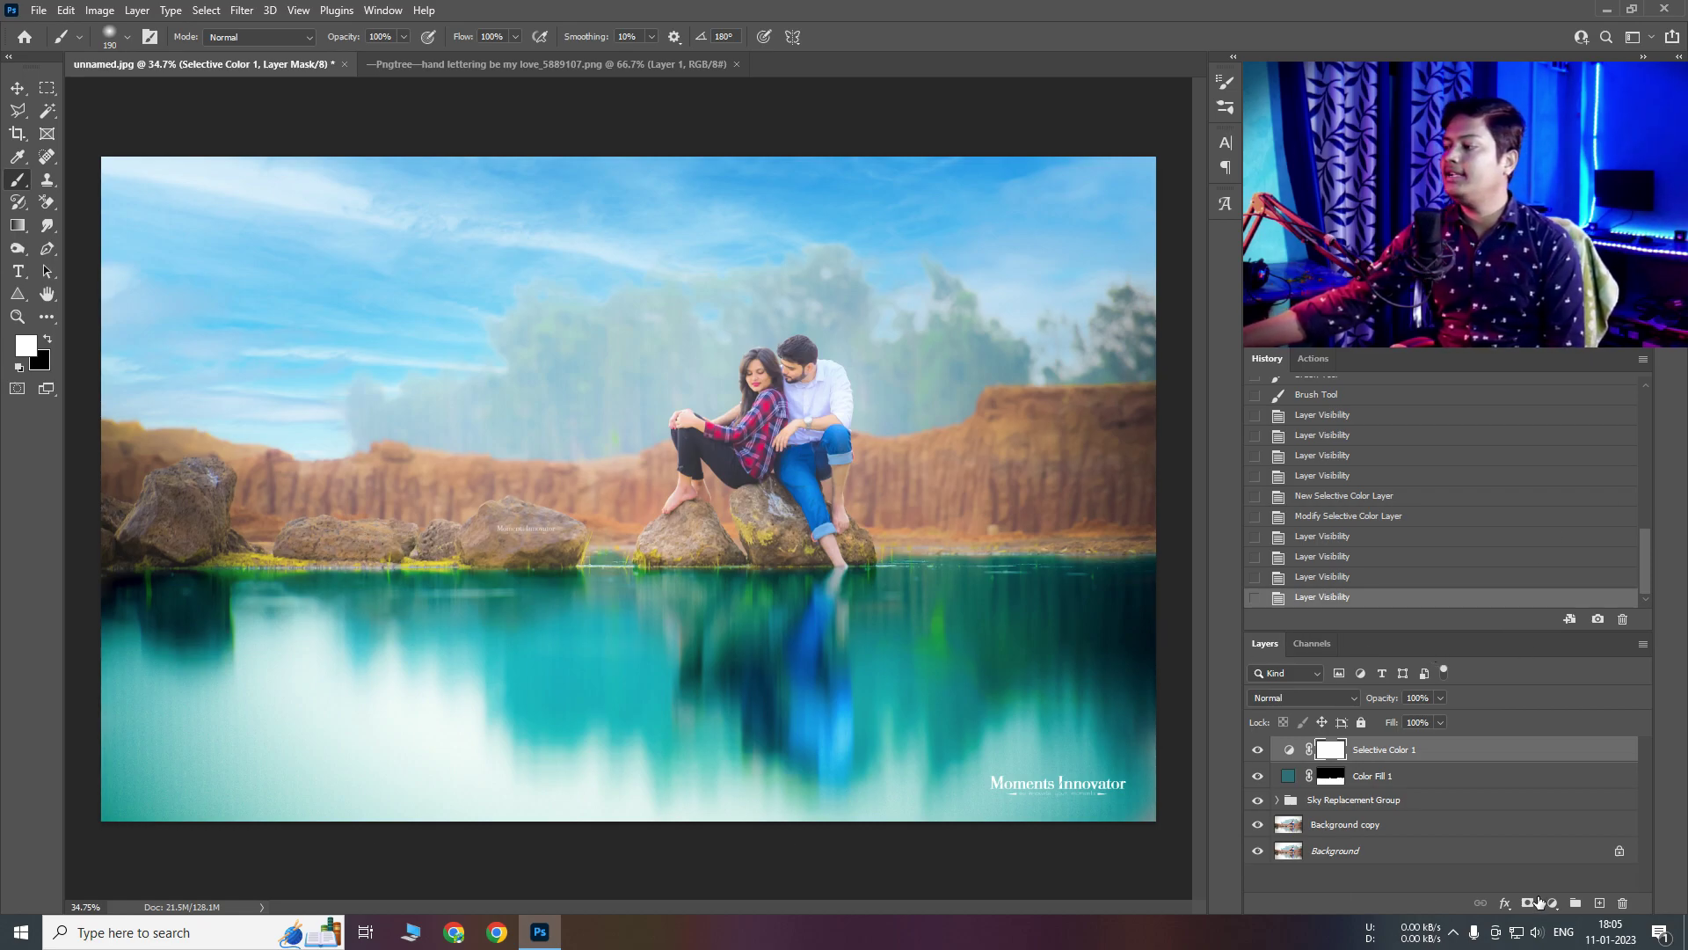
pyautogui.click(1554, 903)
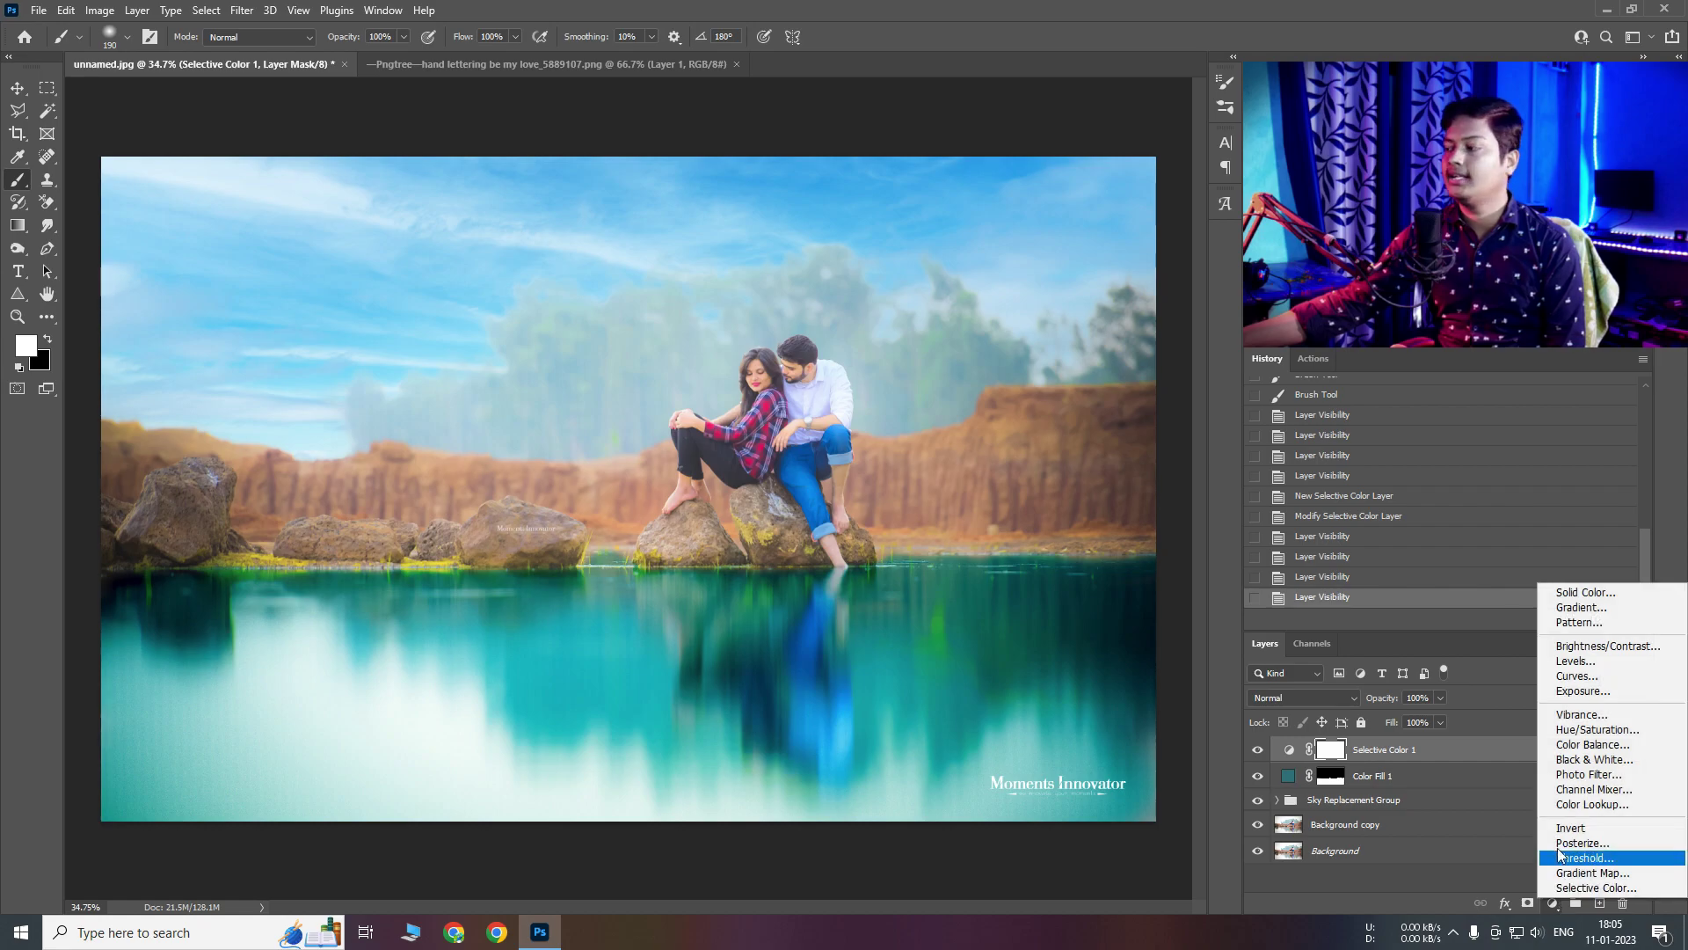
# Add a Channel Mixer with Red output Green -100 and Blue 100, then compare it
pyautogui.click(1567, 791)
pyautogui.moveTo(1404, 174); pyautogui.dragTo(306, 304)
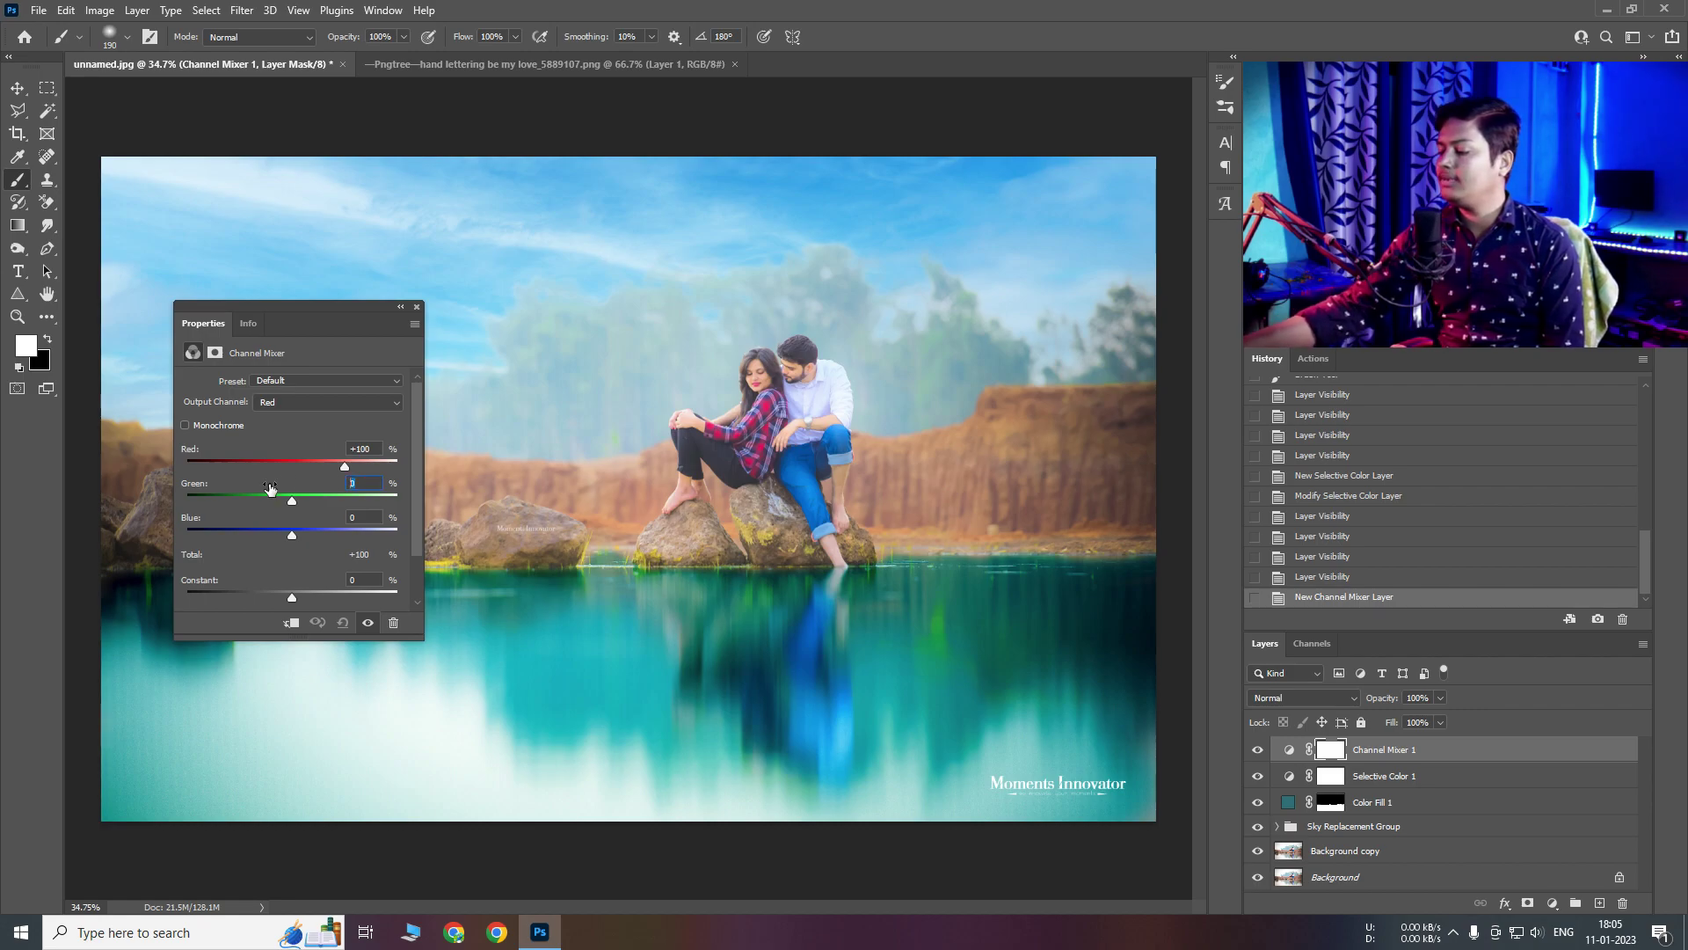
pyautogui.write('-100')
pyautogui.press('Return')
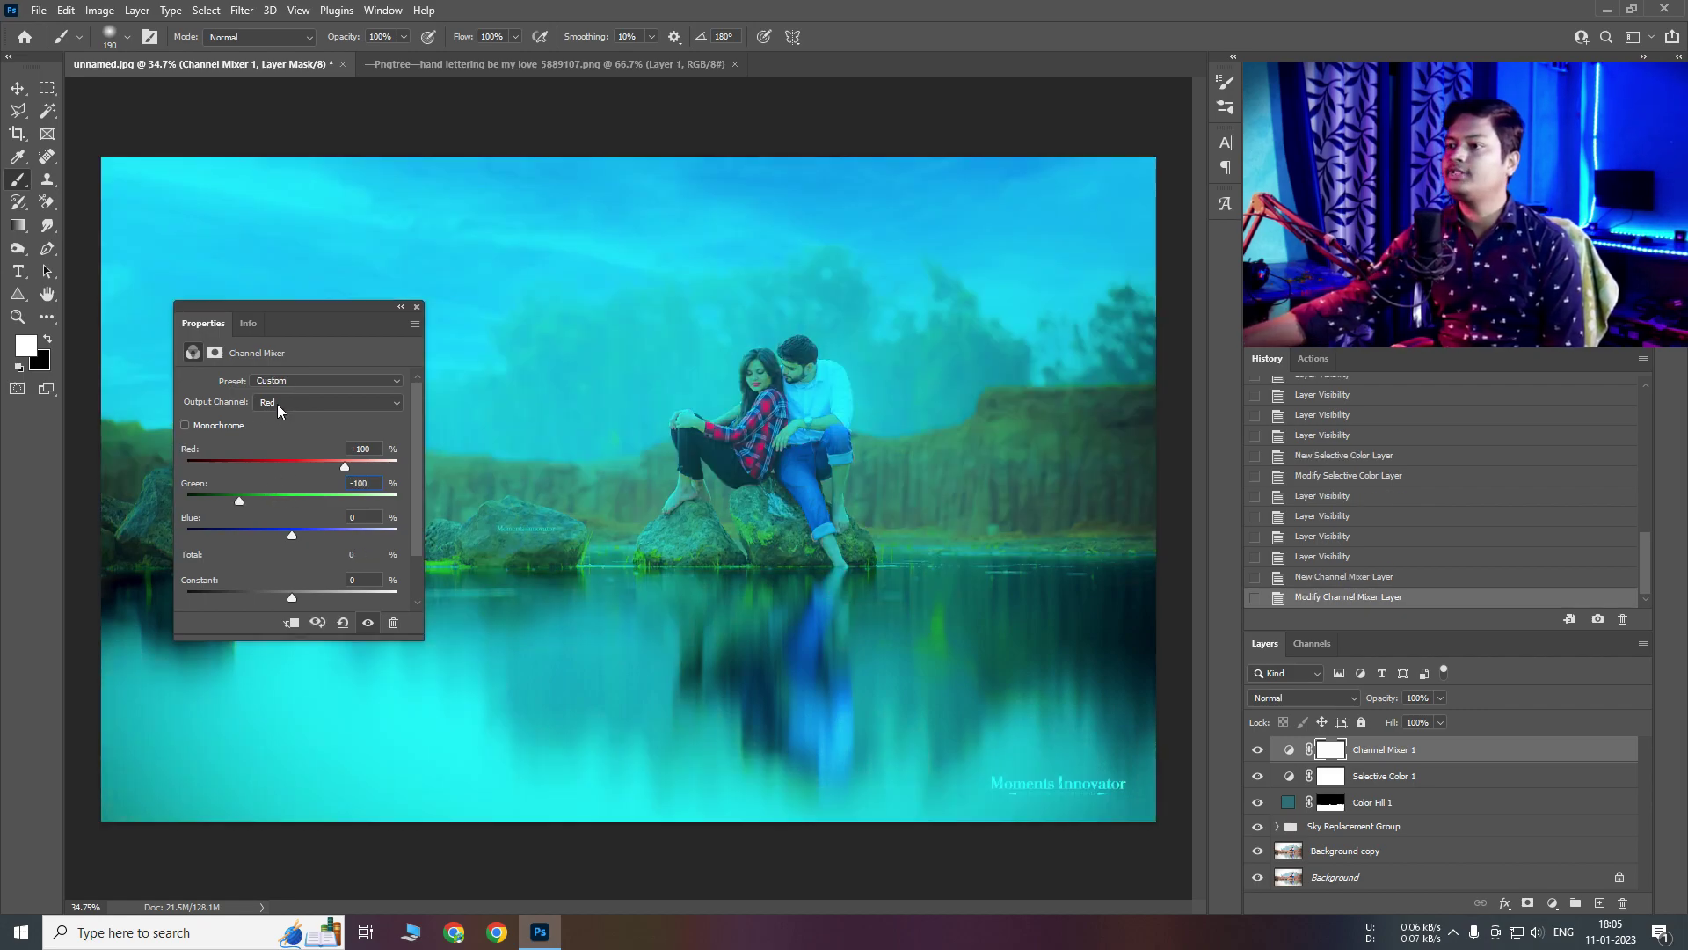
pyautogui.doubleClick(360, 517)
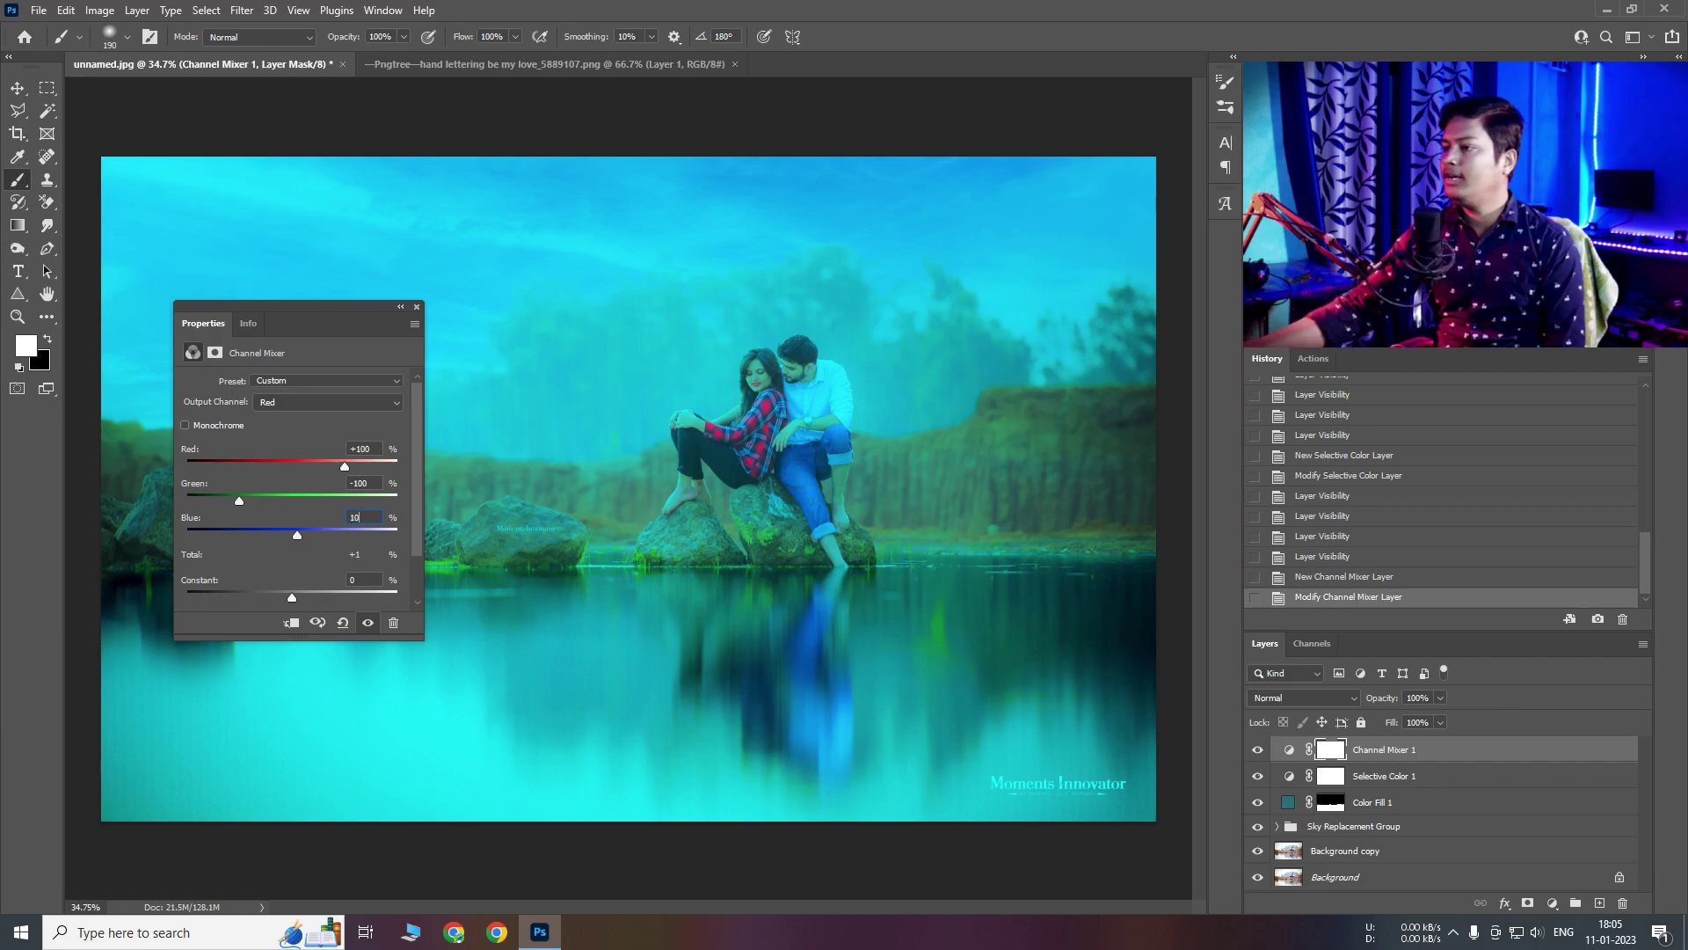
pyautogui.write('100')
pyautogui.click(416, 306)
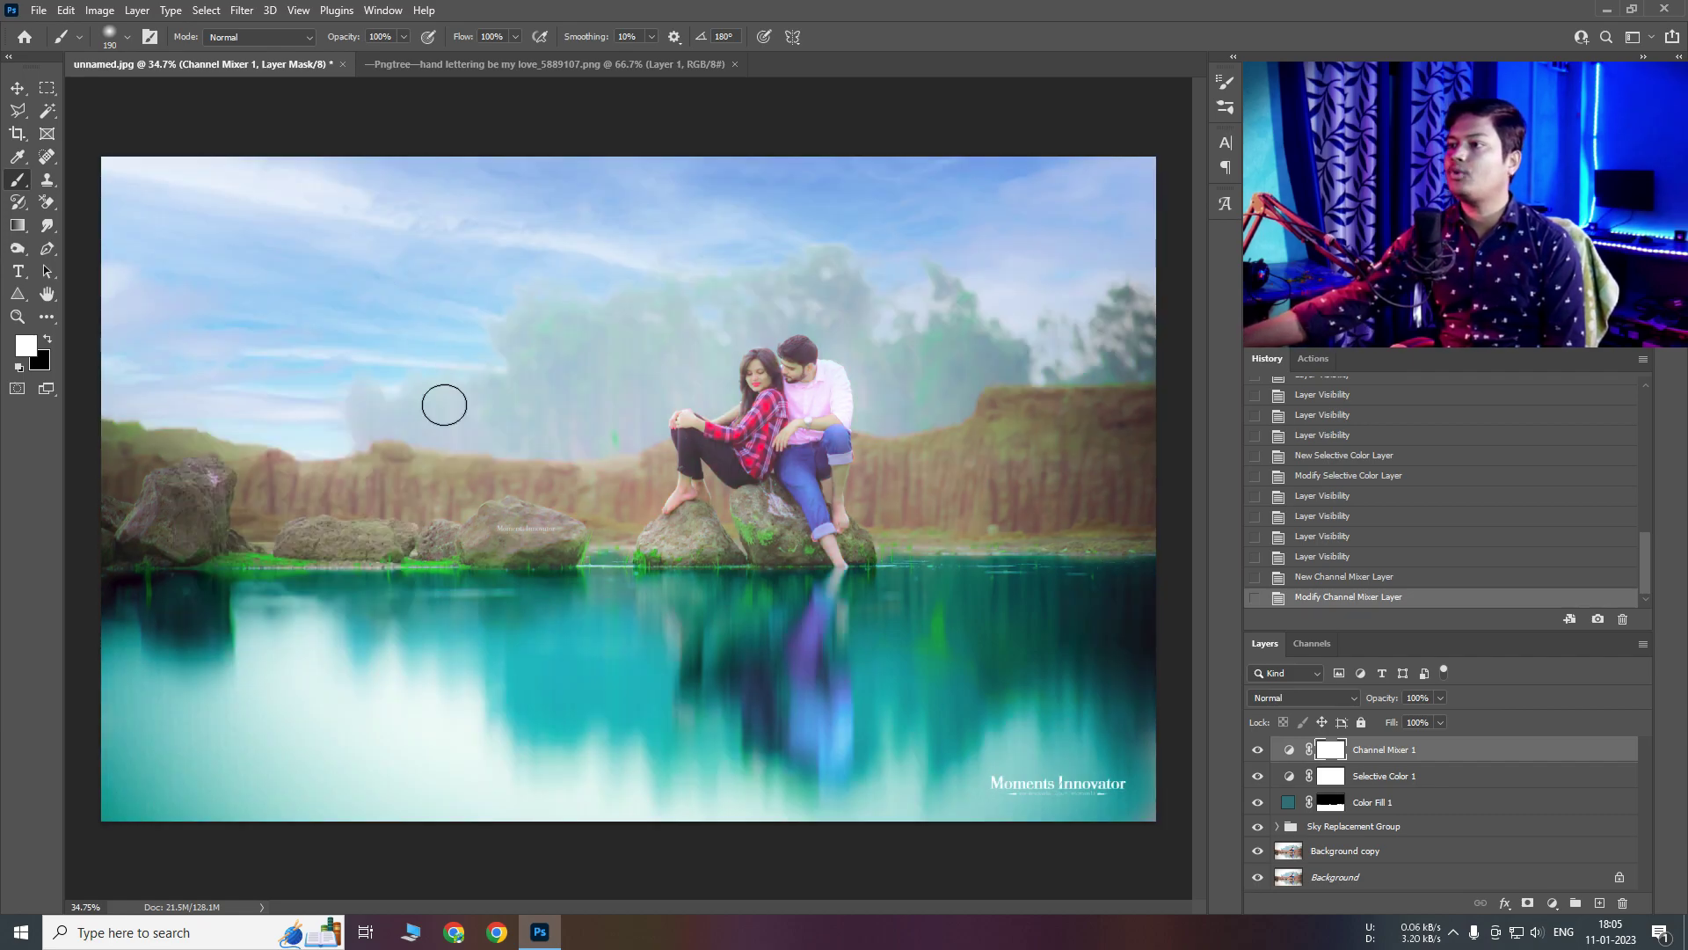
pyautogui.click(1257, 749)
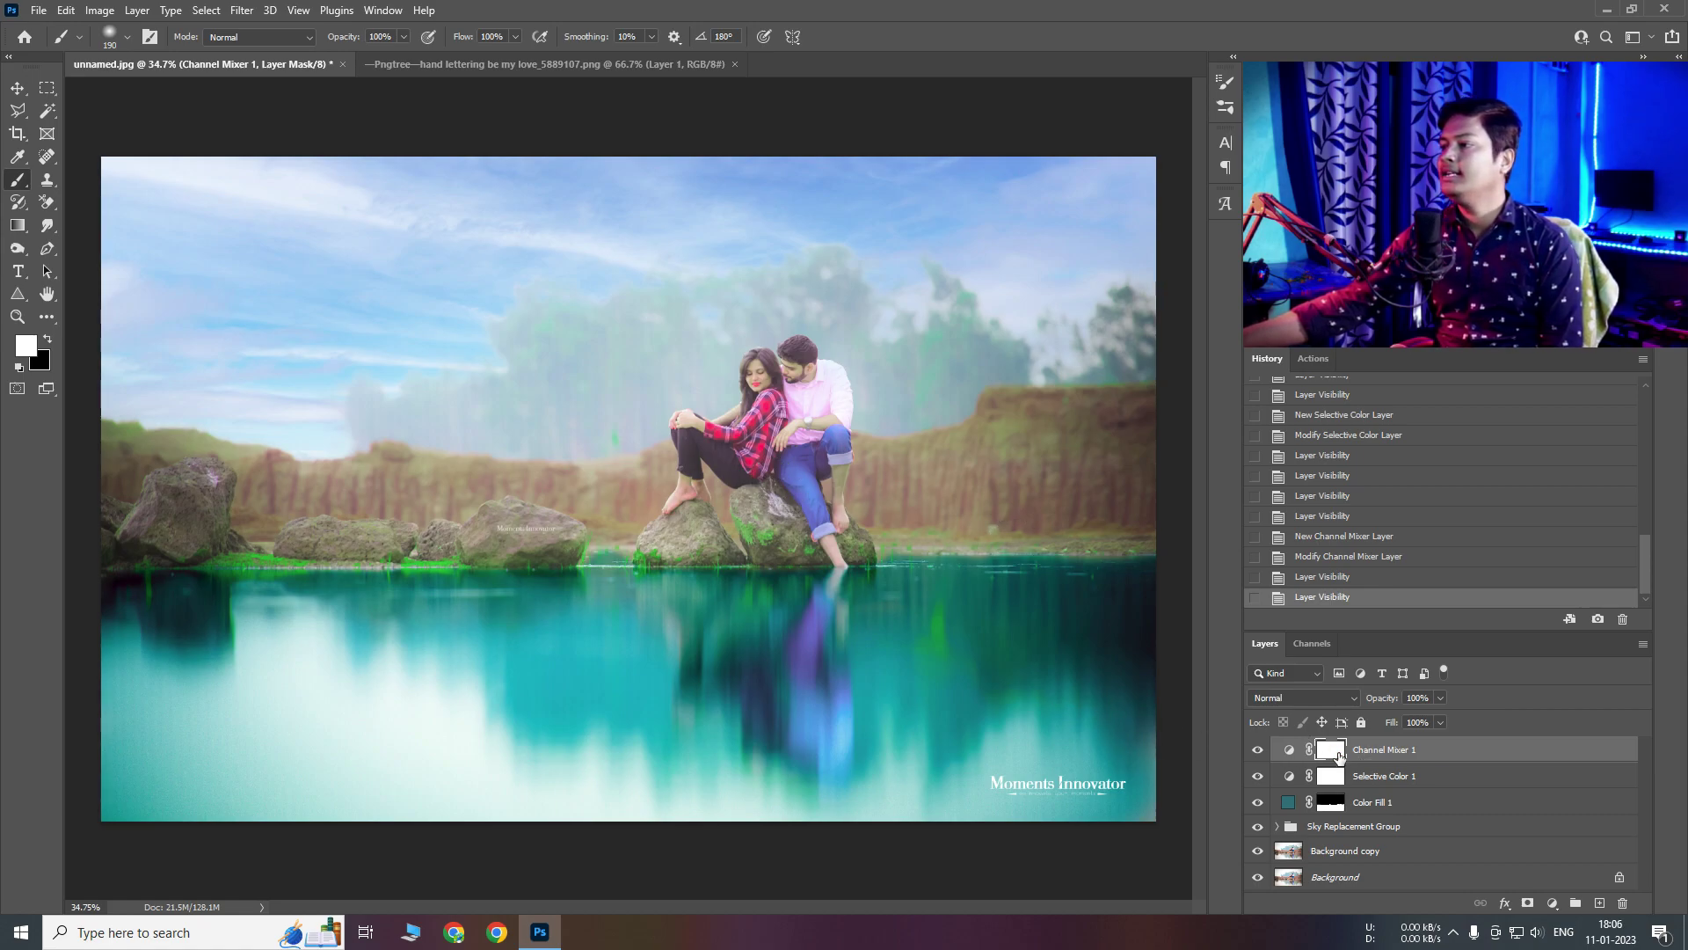
pyautogui.rightClick(299, 297)
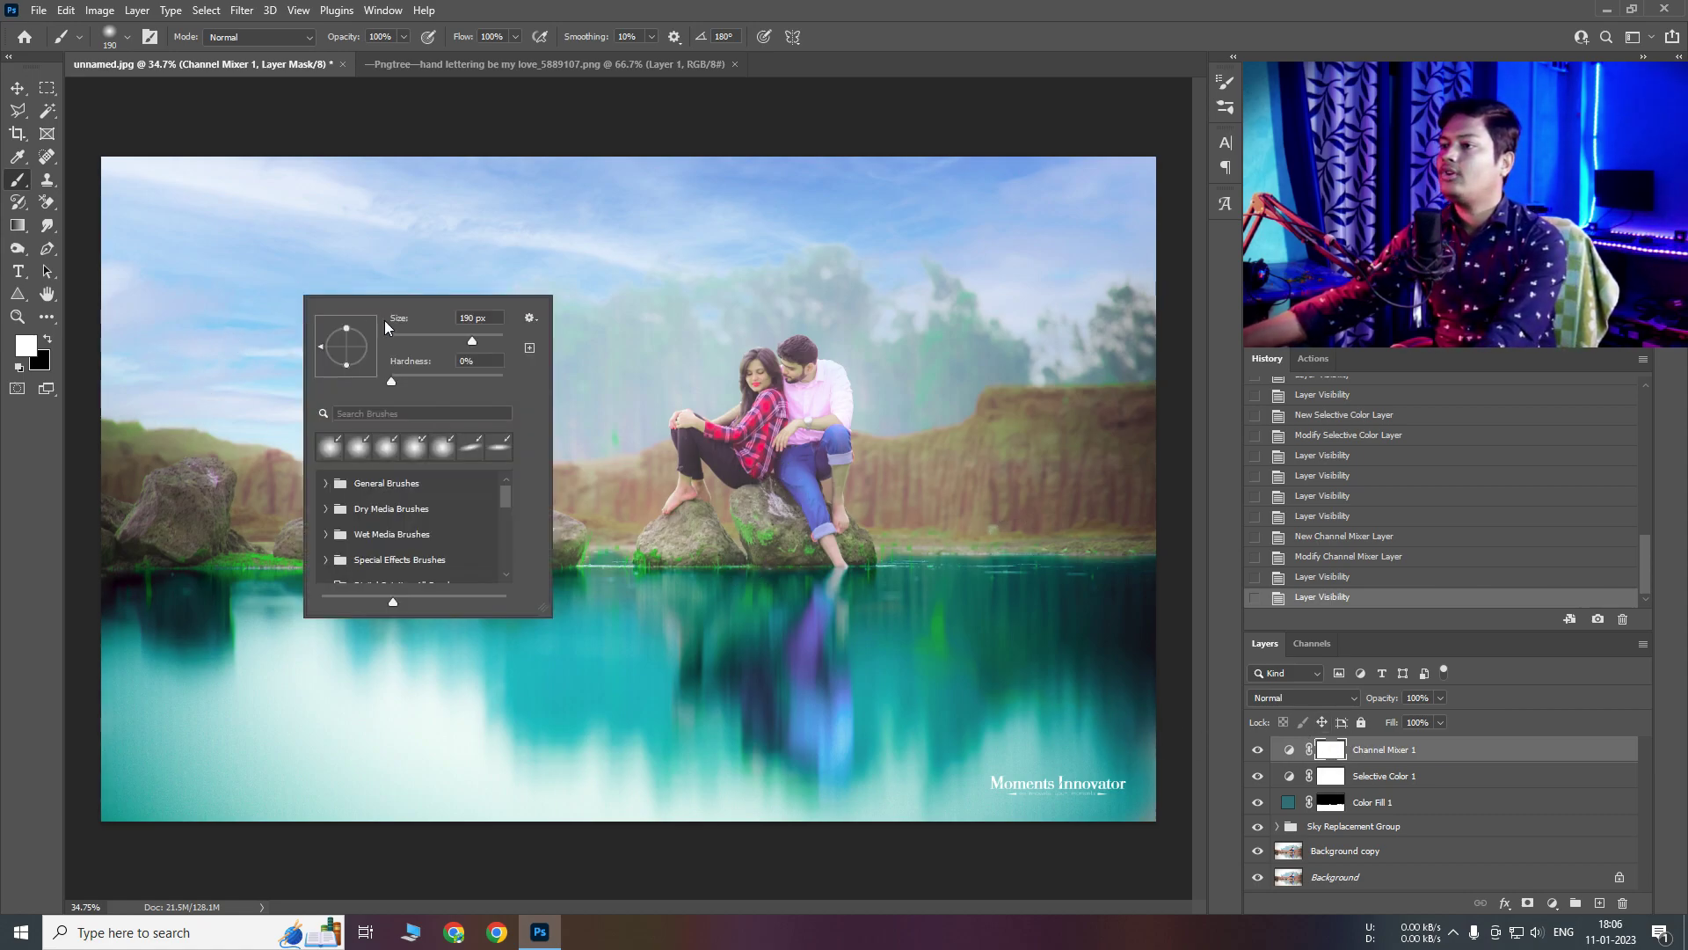
# Set a roughly 417 px brush and paint black on the Channel Mixer mask, undoing one stroke
pyautogui.moveTo(489, 343); pyautogui.dragTo(495, 341)
pyautogui.press('Return')
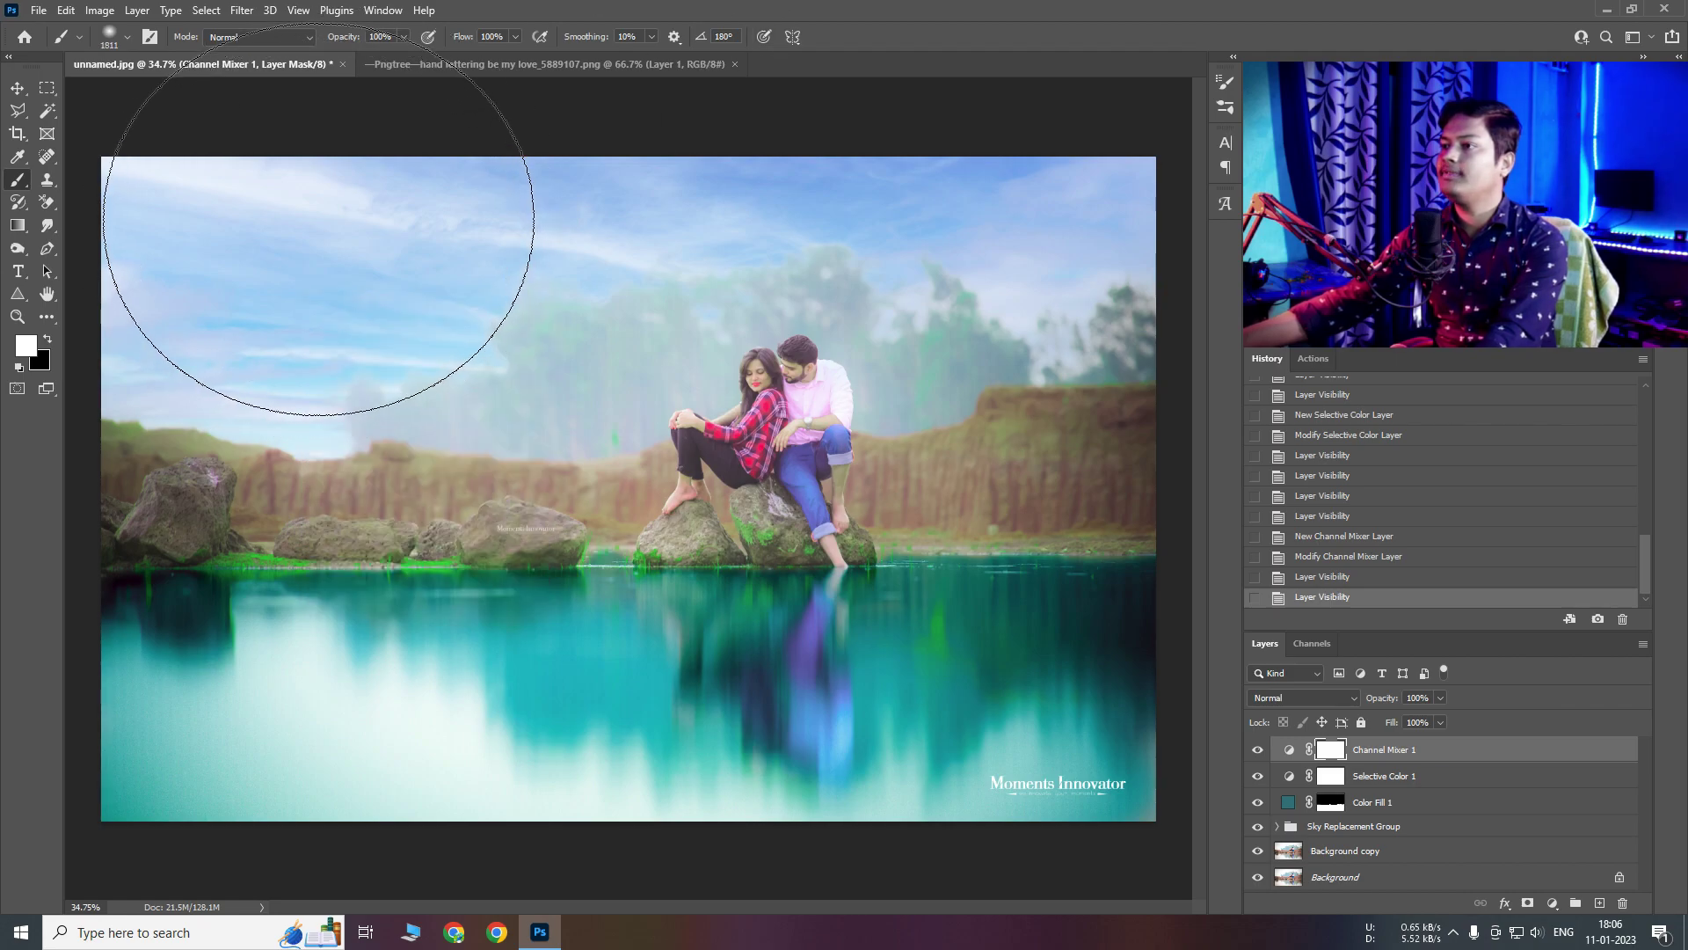
pyautogui.rightClick(531, 271)
pyautogui.moveTo(720, 313); pyautogui.dragTo(715, 309)
pyautogui.press('Return')
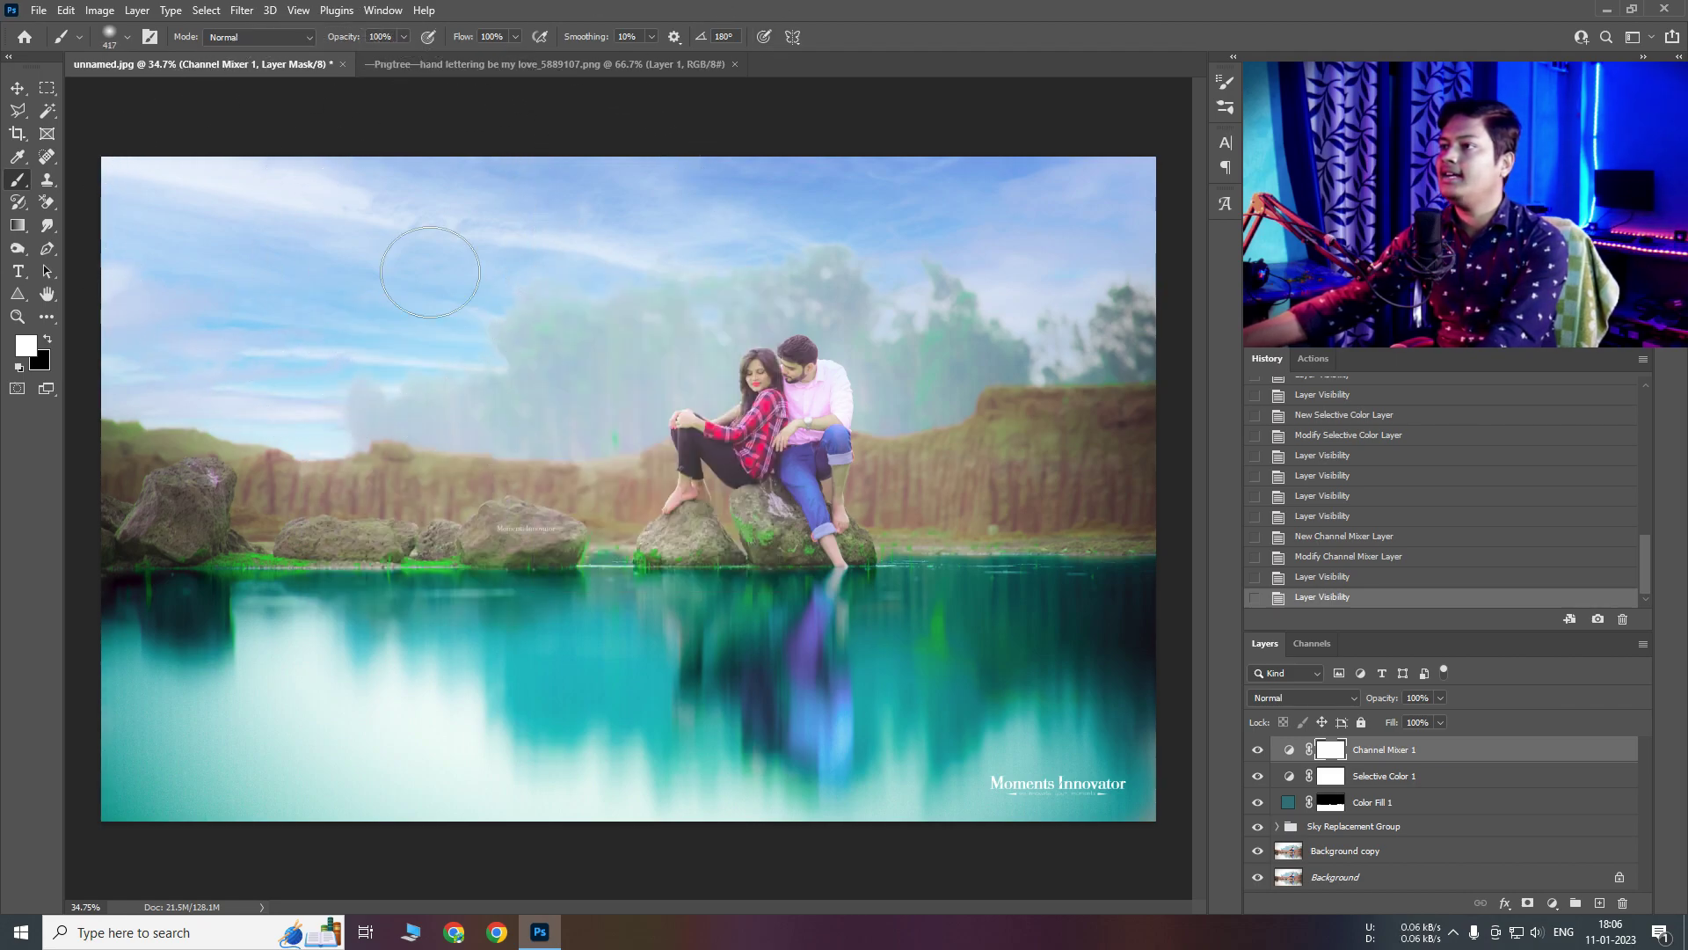
pyautogui.click(369, 180)
pyautogui.press('x')
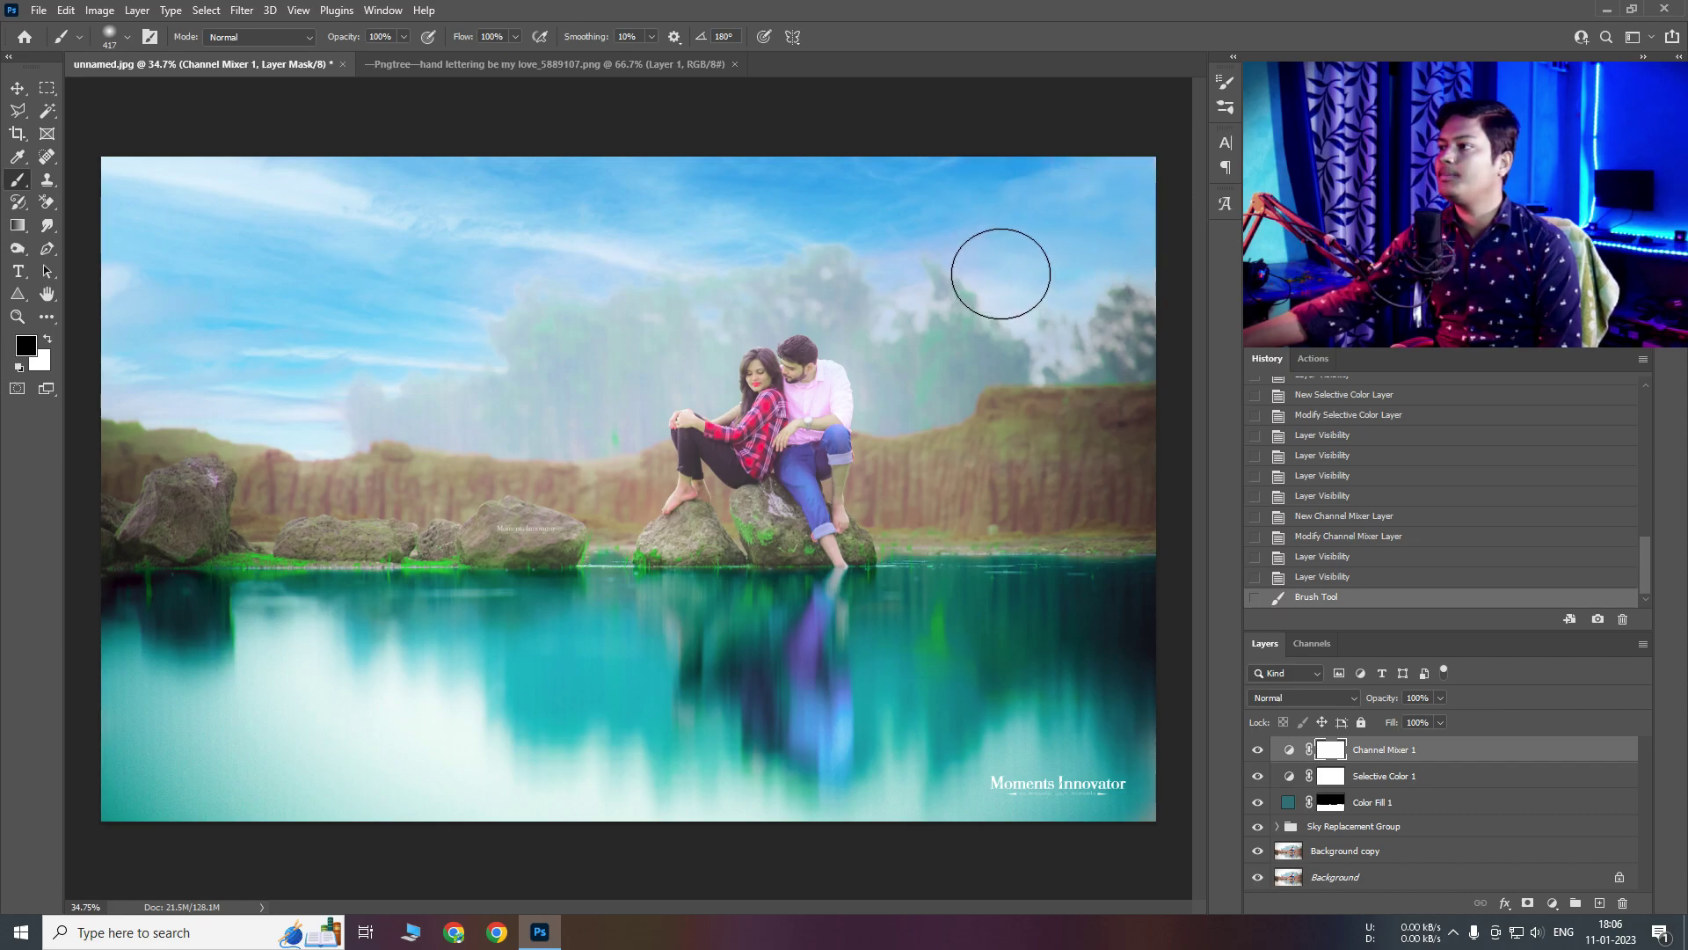
pyautogui.moveTo(568, 229)
pyautogui.mouseDown()
pyautogui.moveTo(268, 392)
pyautogui.moveTo(208, 381)
pyautogui.moveTo(380, 252)
pyautogui.mouseUp()
pyautogui.moveTo(790, 384); pyautogui.dragTo(764, 453)
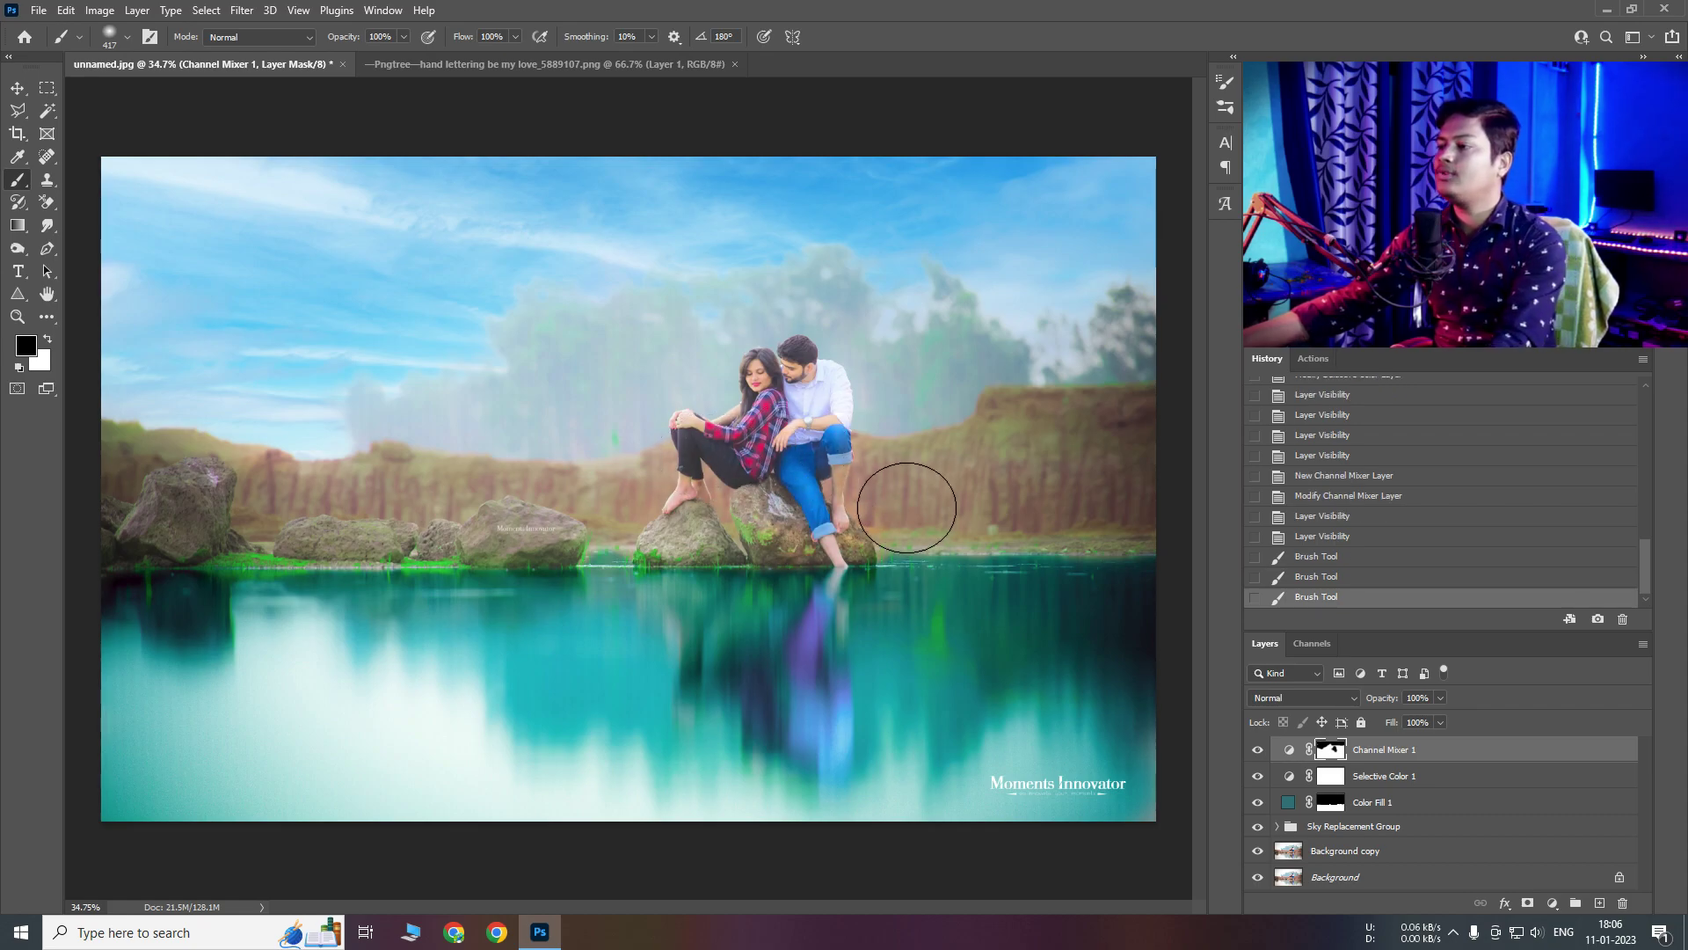
pyautogui.hotkey('ctrl', 'z')
# With a 91 px brush, mask the colour shift off the couple's shirt and clothes, then zoom out
pyautogui.click(810, 431)
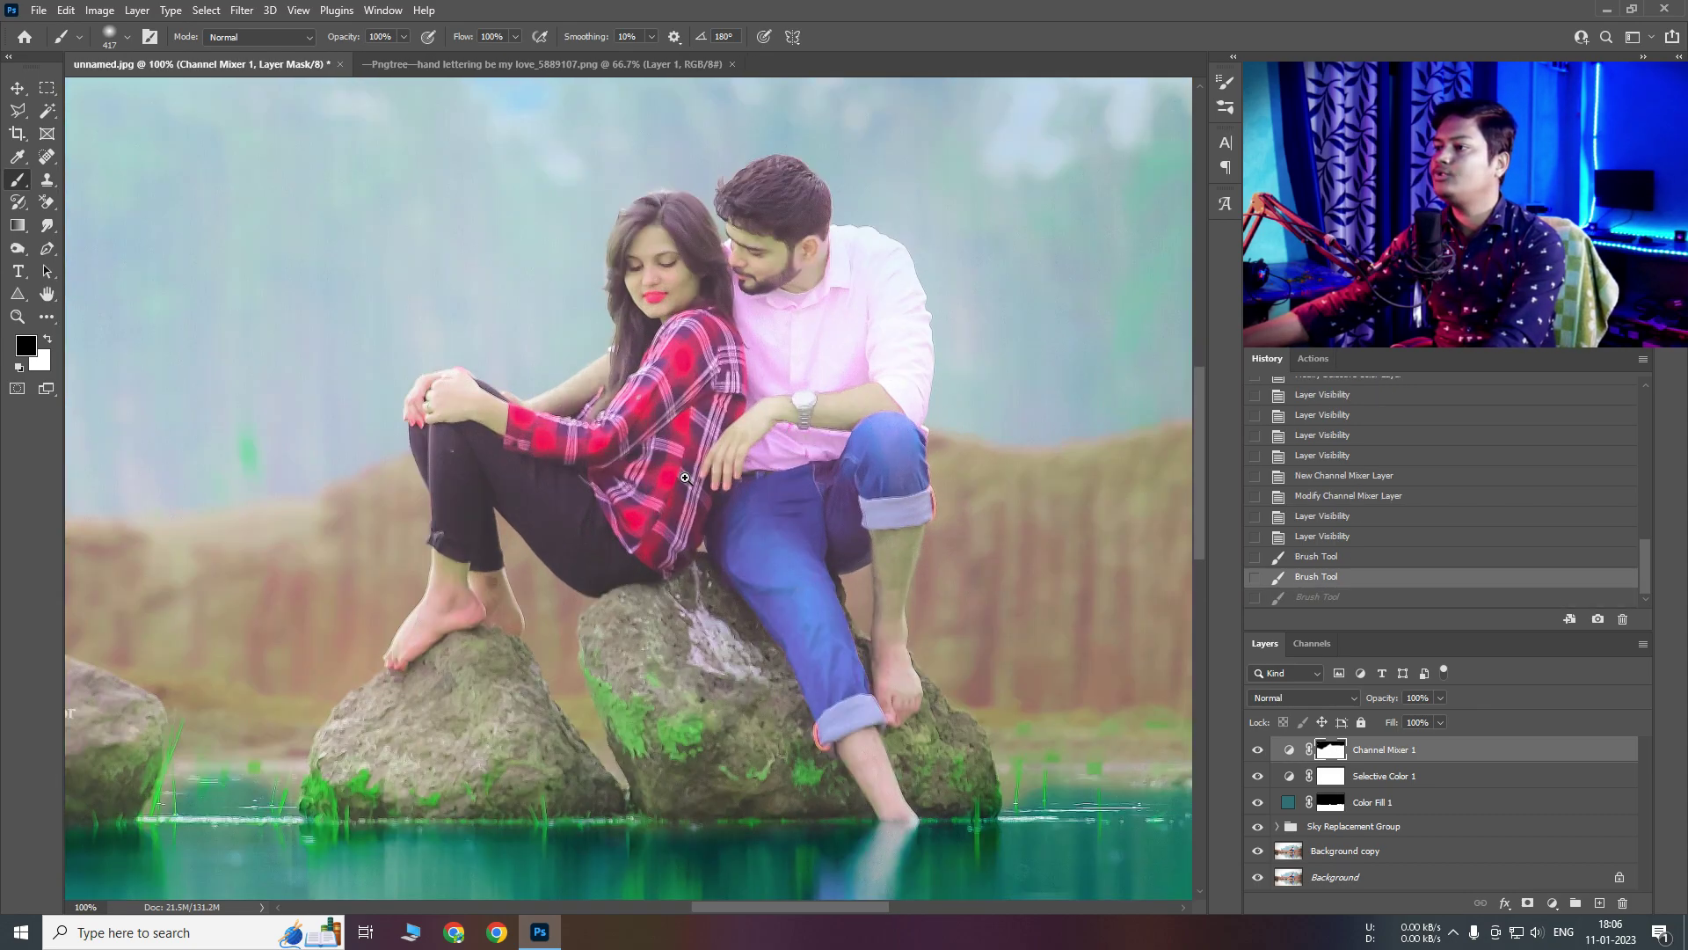
pyautogui.rightClick(809, 409)
pyautogui.click(866, 410)
pyautogui.press('Return')
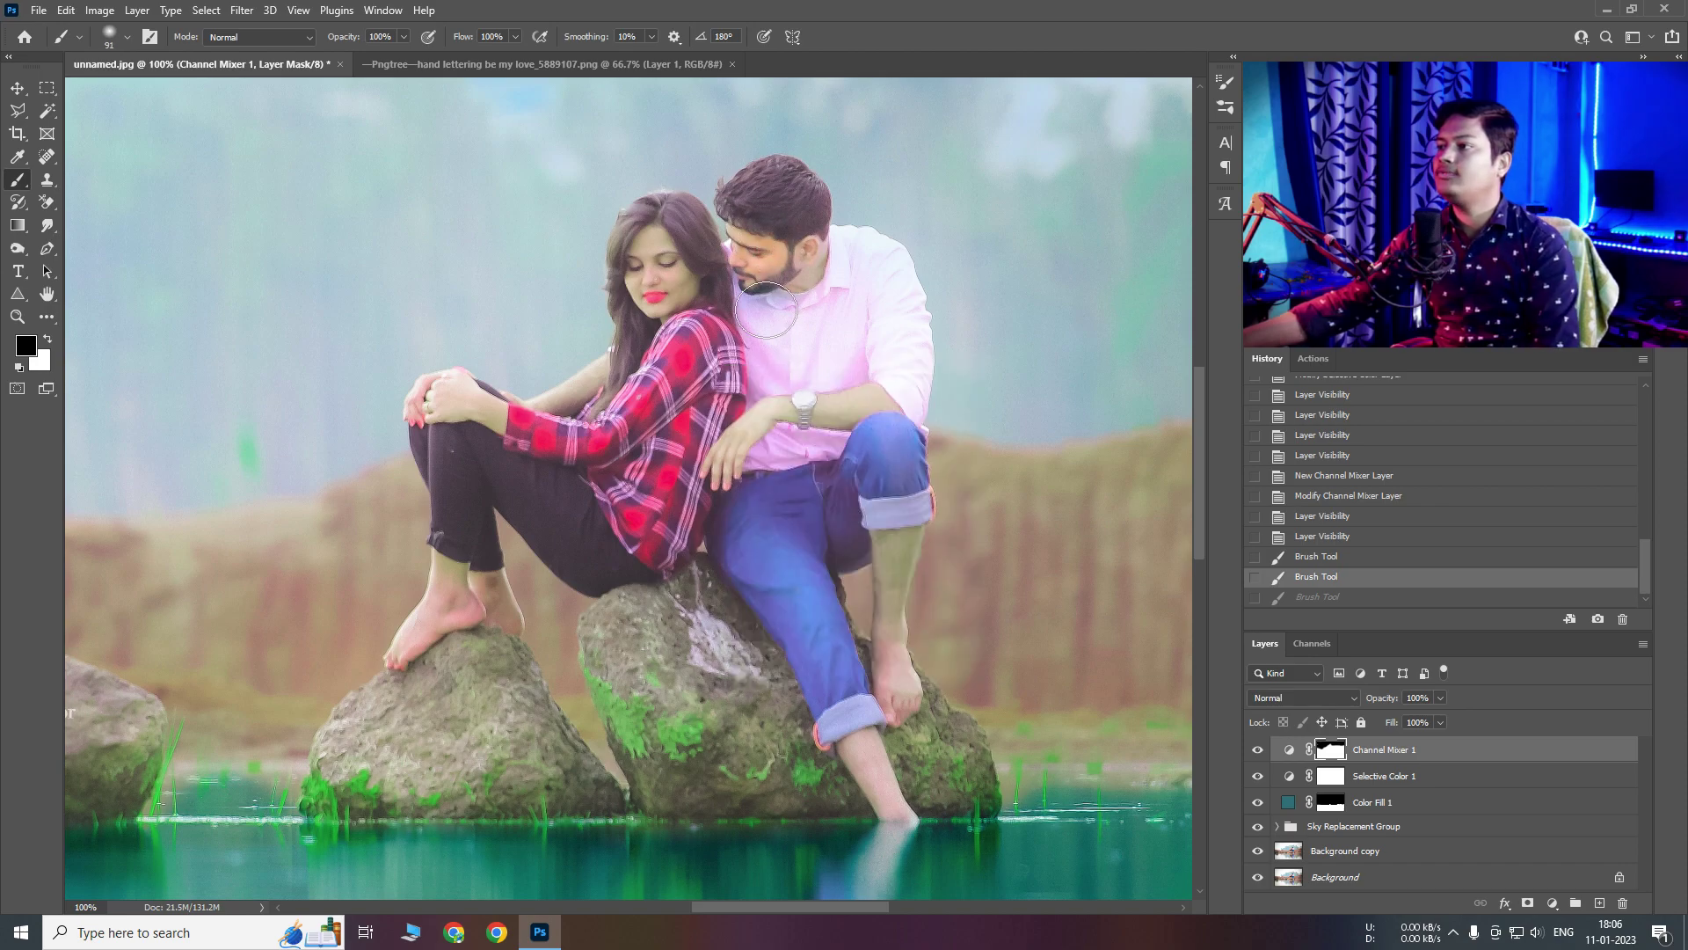
pyautogui.moveTo(825, 246)
pyautogui.mouseDown()
pyautogui.moveTo(844, 282)
pyautogui.moveTo(803, 339)
pyautogui.moveTo(883, 352)
pyautogui.mouseUp()
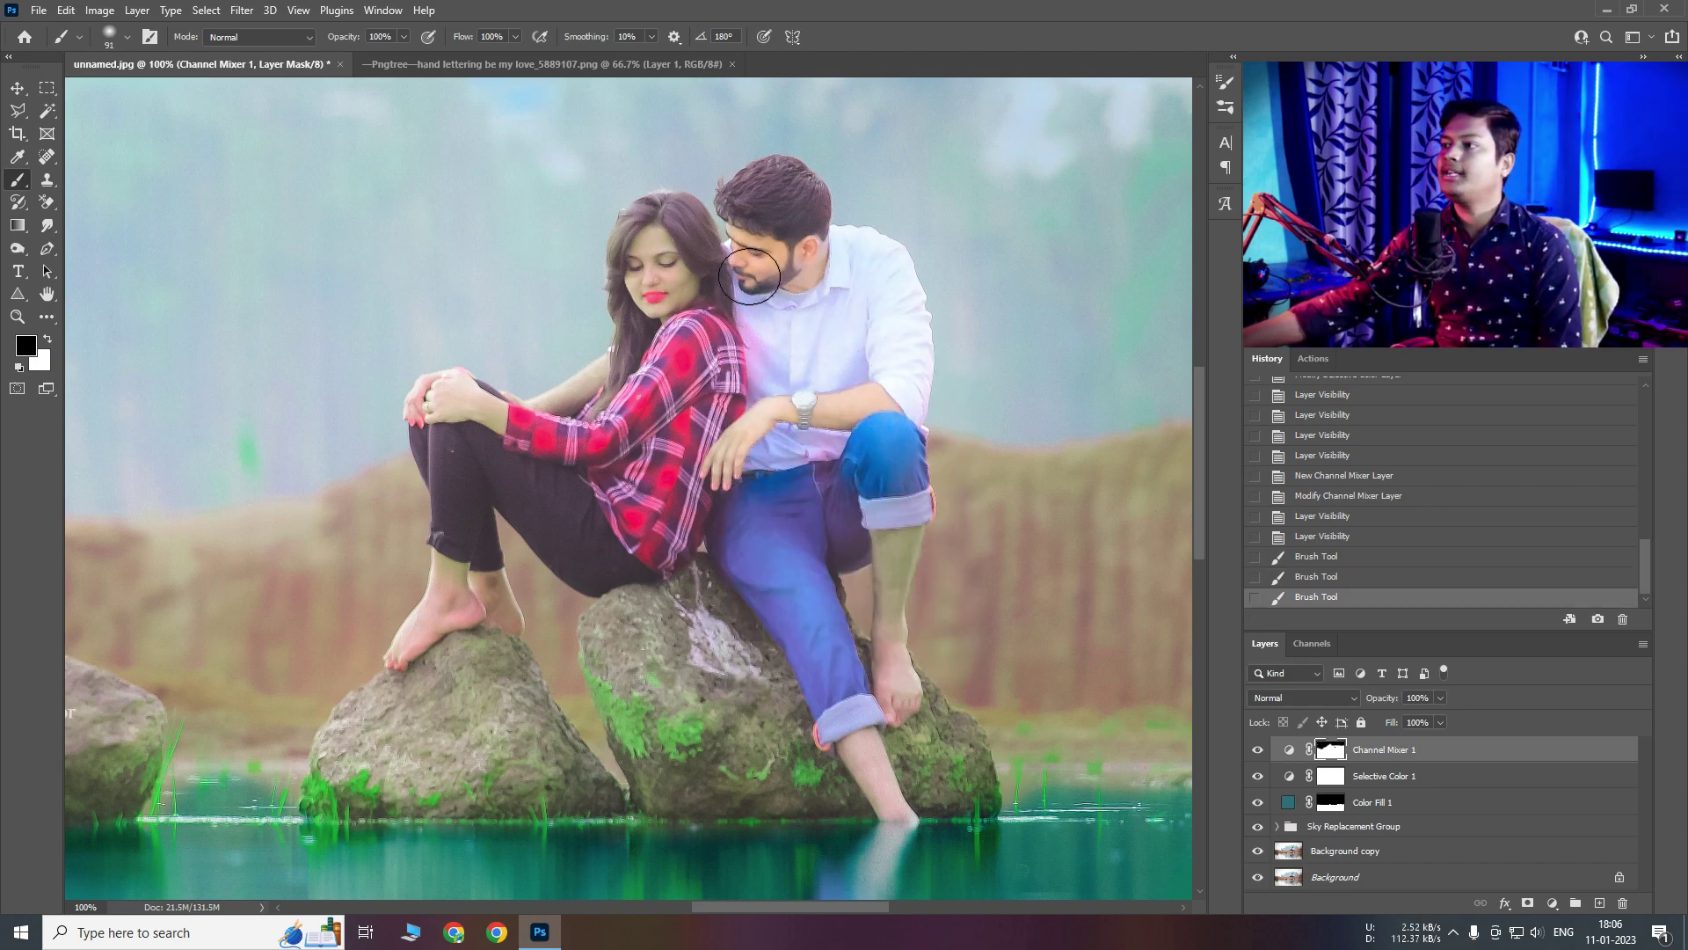
pyautogui.moveTo(630, 323)
pyautogui.mouseDown()
pyautogui.moveTo(475, 446)
pyautogui.moveTo(441, 388)
pyautogui.moveTo(456, 567)
pyautogui.moveTo(488, 593)
pyautogui.moveTo(779, 596)
pyautogui.moveTo(840, 545)
pyautogui.moveTo(879, 449)
pyautogui.moveTo(884, 585)
pyautogui.mouseUp()
pyautogui.moveTo(875, 791)
pyautogui.mouseDown()
pyautogui.moveTo(903, 694)
pyautogui.moveTo(866, 466)
pyautogui.moveTo(831, 545)
pyautogui.mouseUp()
pyautogui.keyDown('ctrl'); pyautogui.keyDown('alt'); pyautogui.click(899, 526); pyautogui.keyUp('alt'); pyautogui.keyUp('ctrl')
pyautogui.scroll(-1, 861, 546)
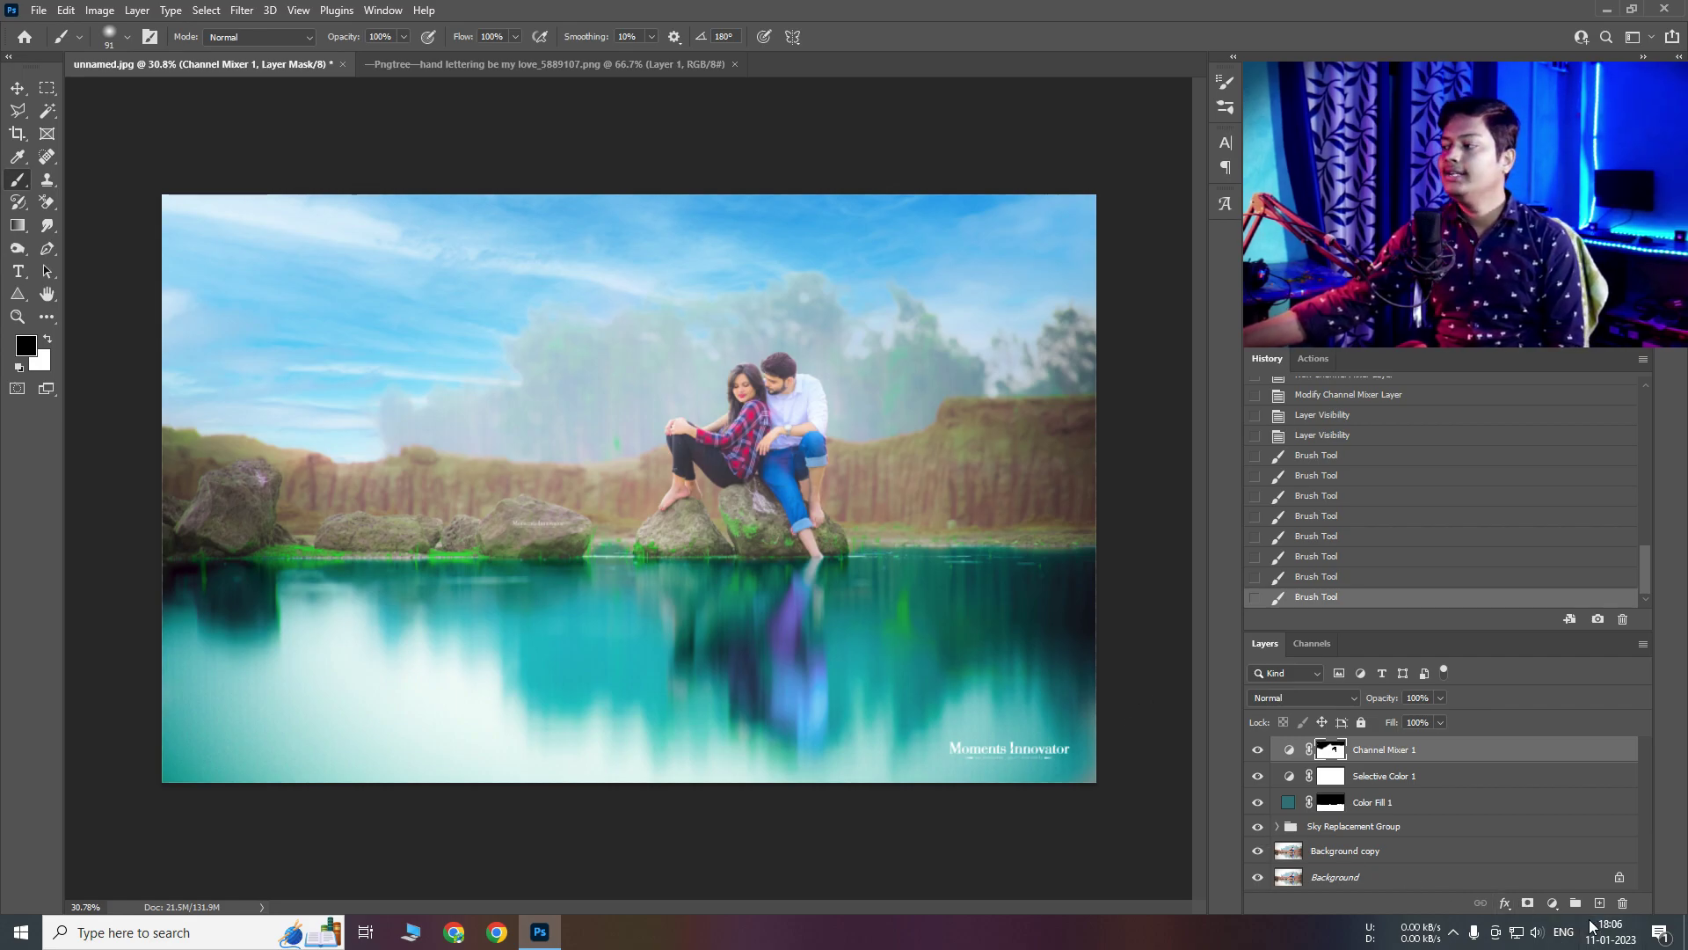
pyautogui.click(1551, 905)
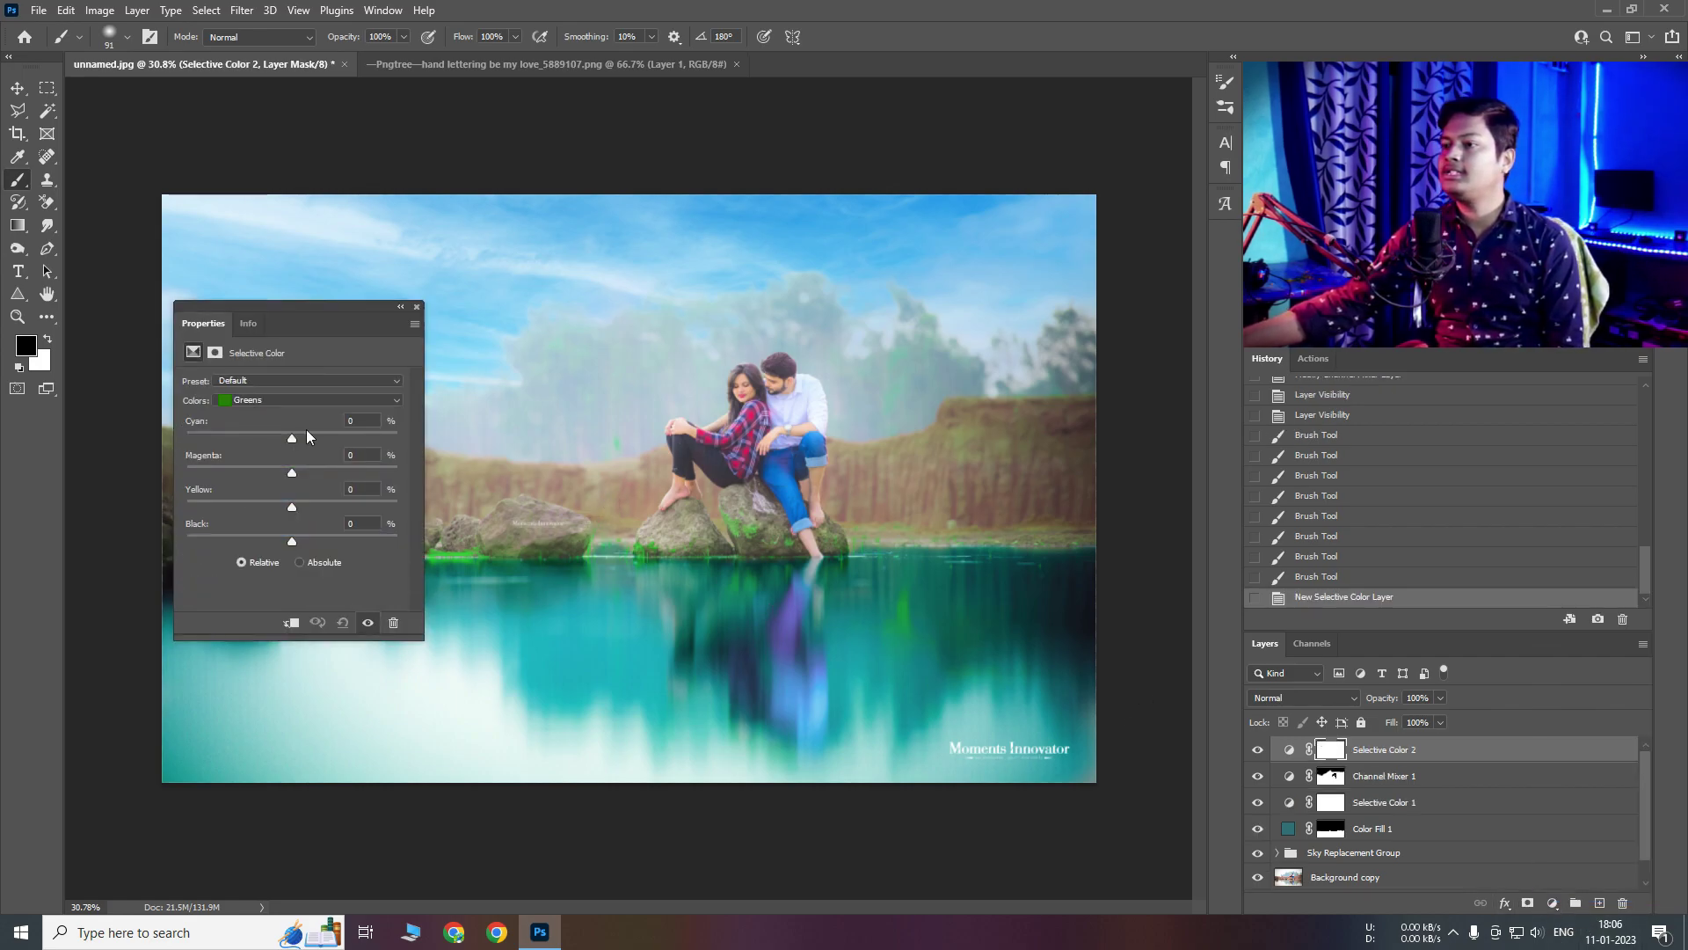
# In Selective Color 2, set Neutrals Black to +15 and Blacks Black to +3
pyautogui.moveTo(264, 308); pyautogui.dragTo(253, 290)
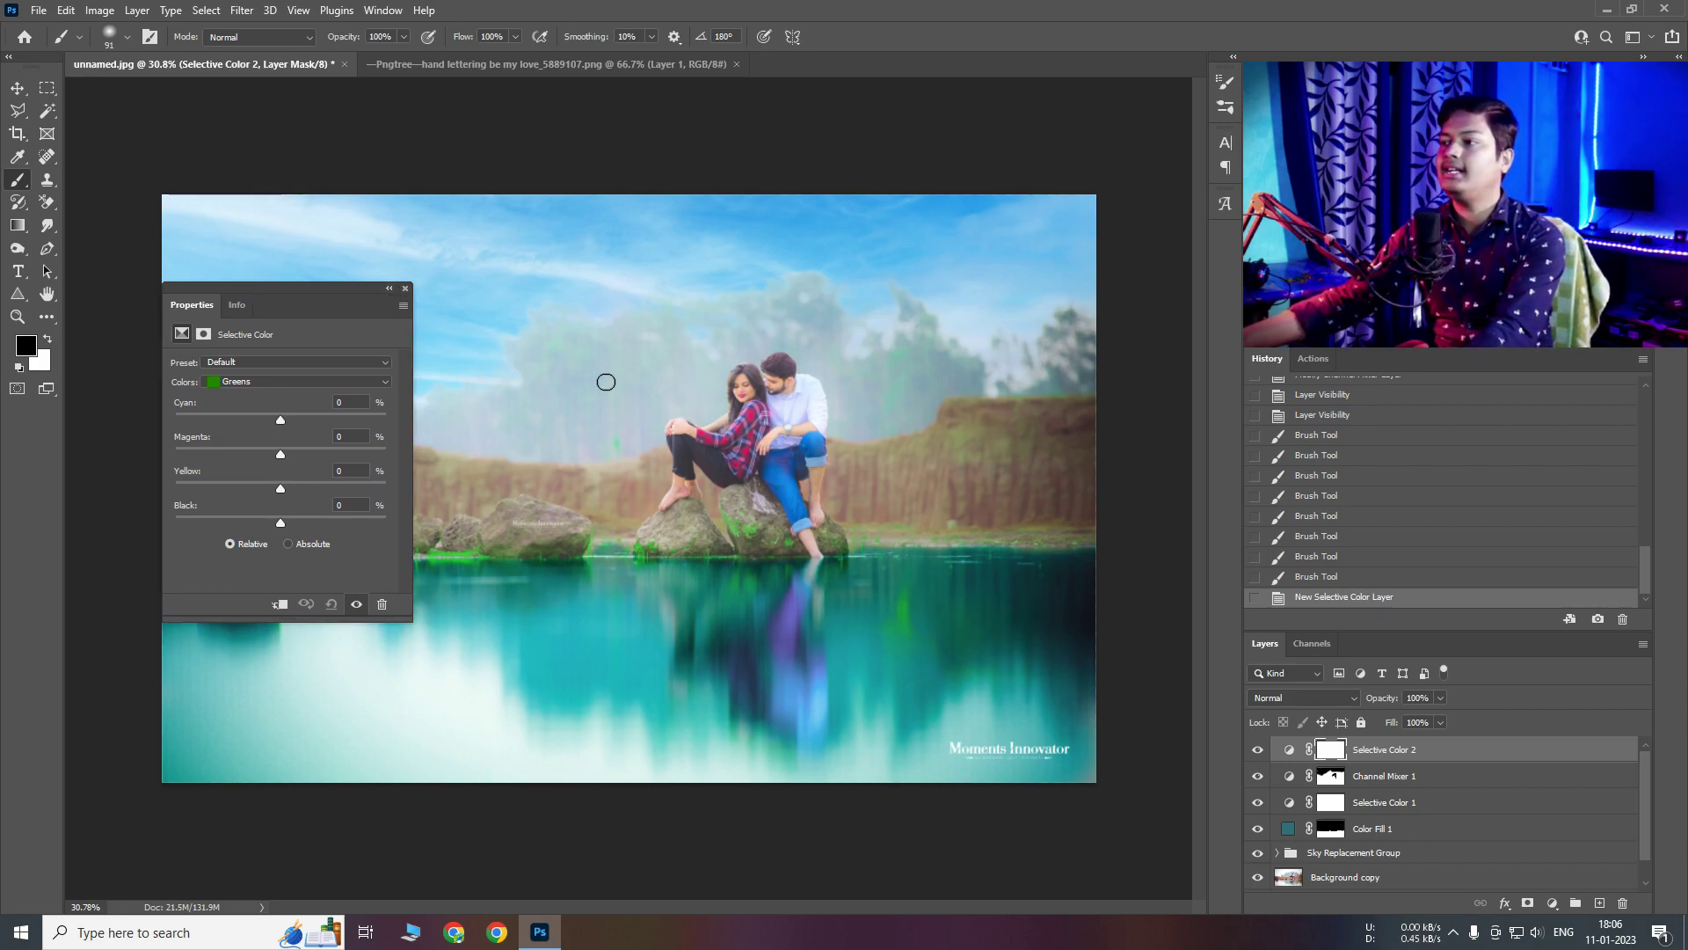
pyautogui.hotkey('ctrl', '+')
pyautogui.click(299, 381)
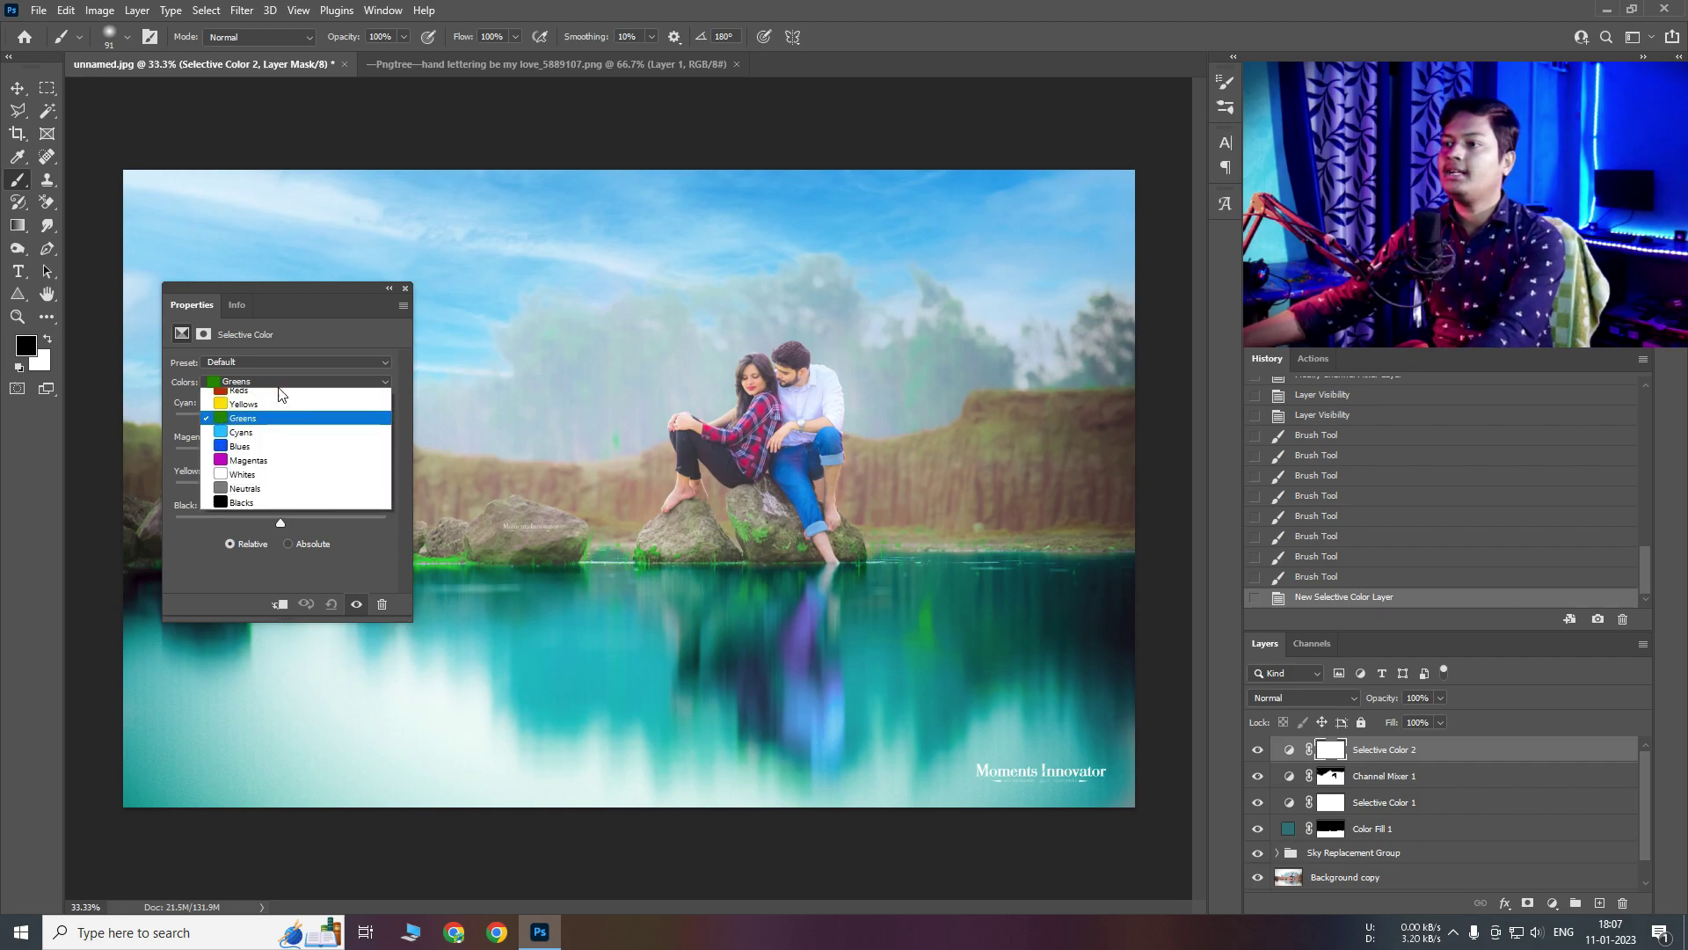
pyautogui.click(236, 495)
pyautogui.moveTo(280, 522); pyautogui.dragTo(295, 524)
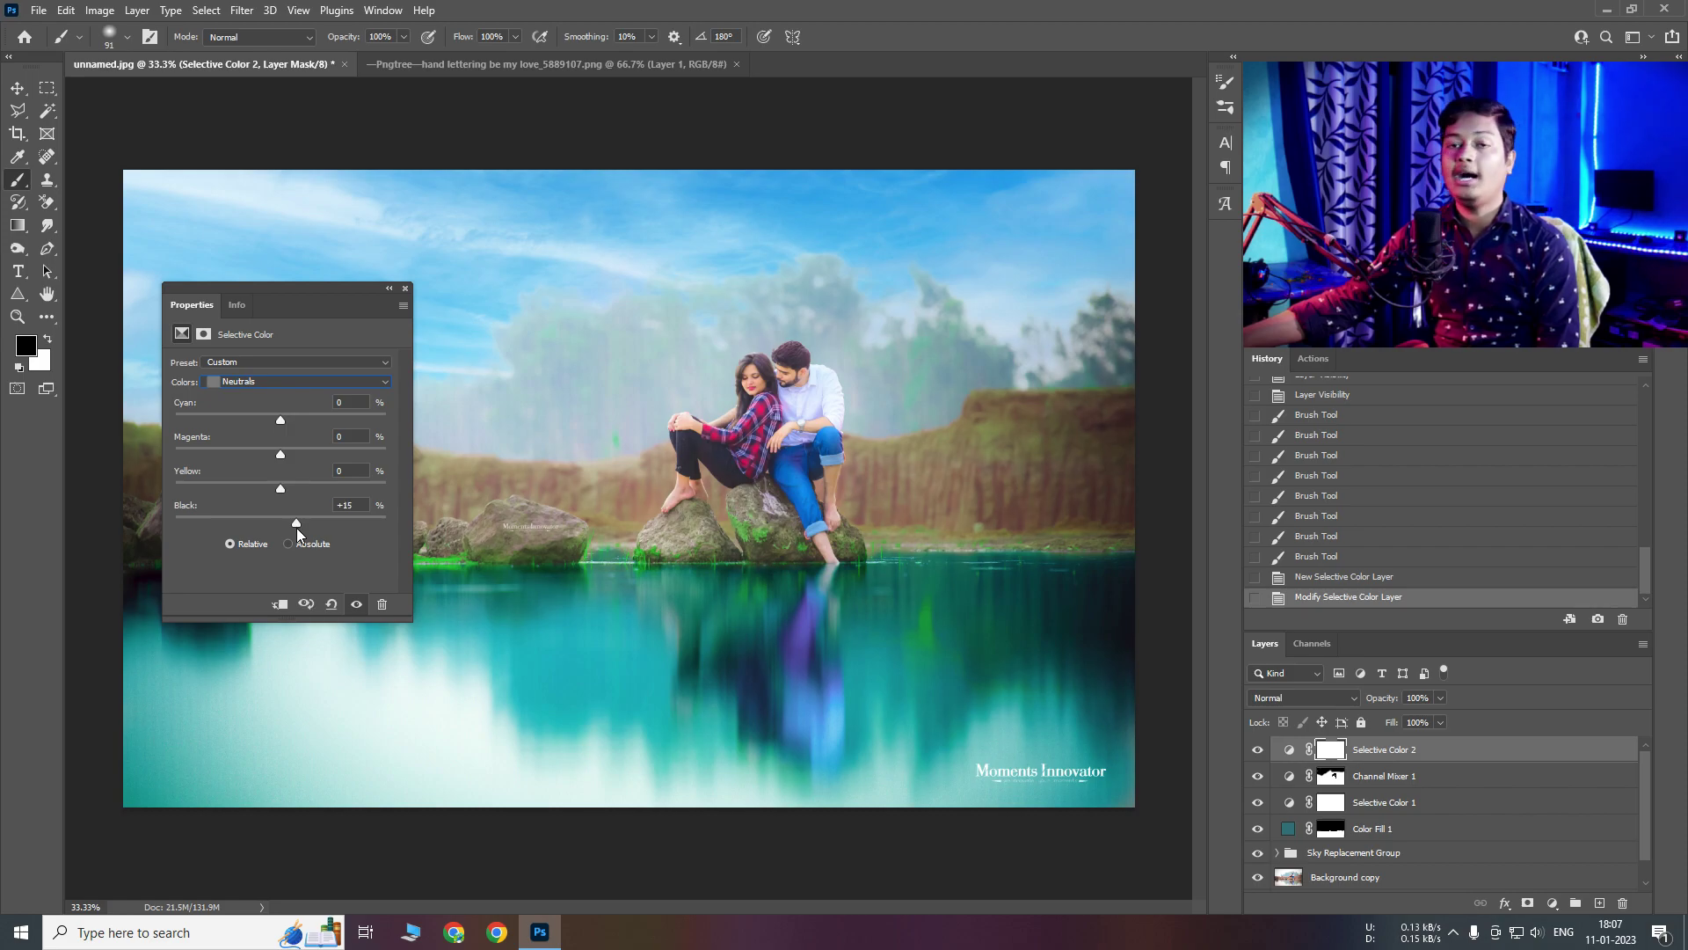
pyautogui.click(252, 381)
pyautogui.click(255, 508)
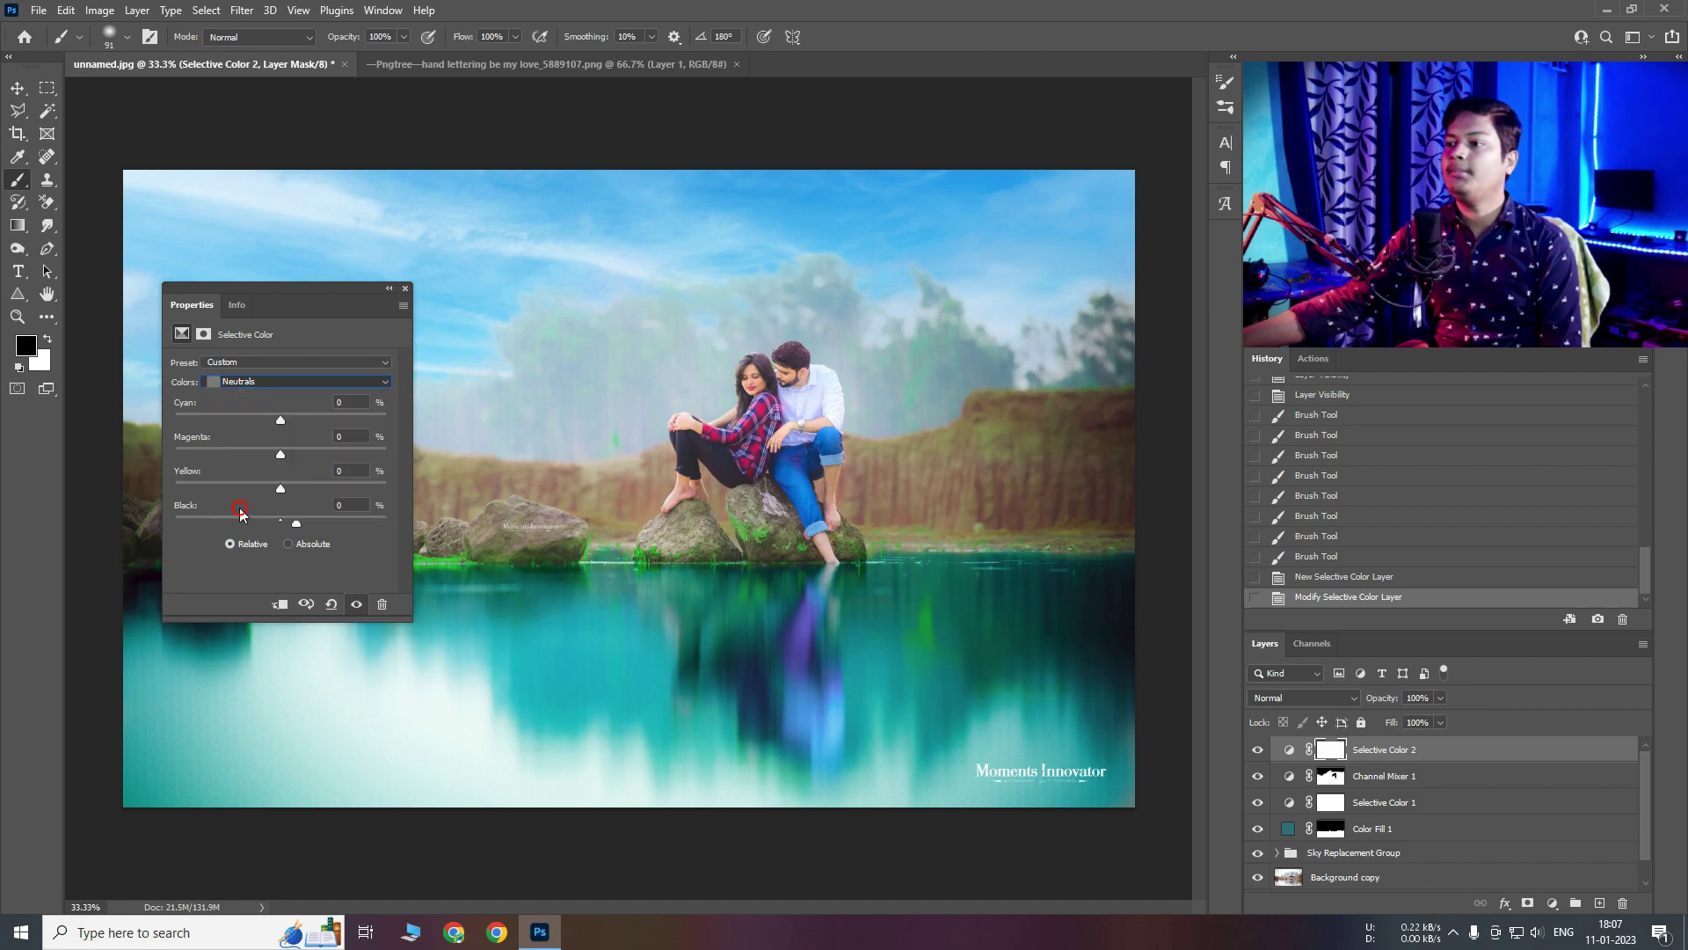
pyautogui.moveTo(281, 524); pyautogui.dragTo(282, 526)
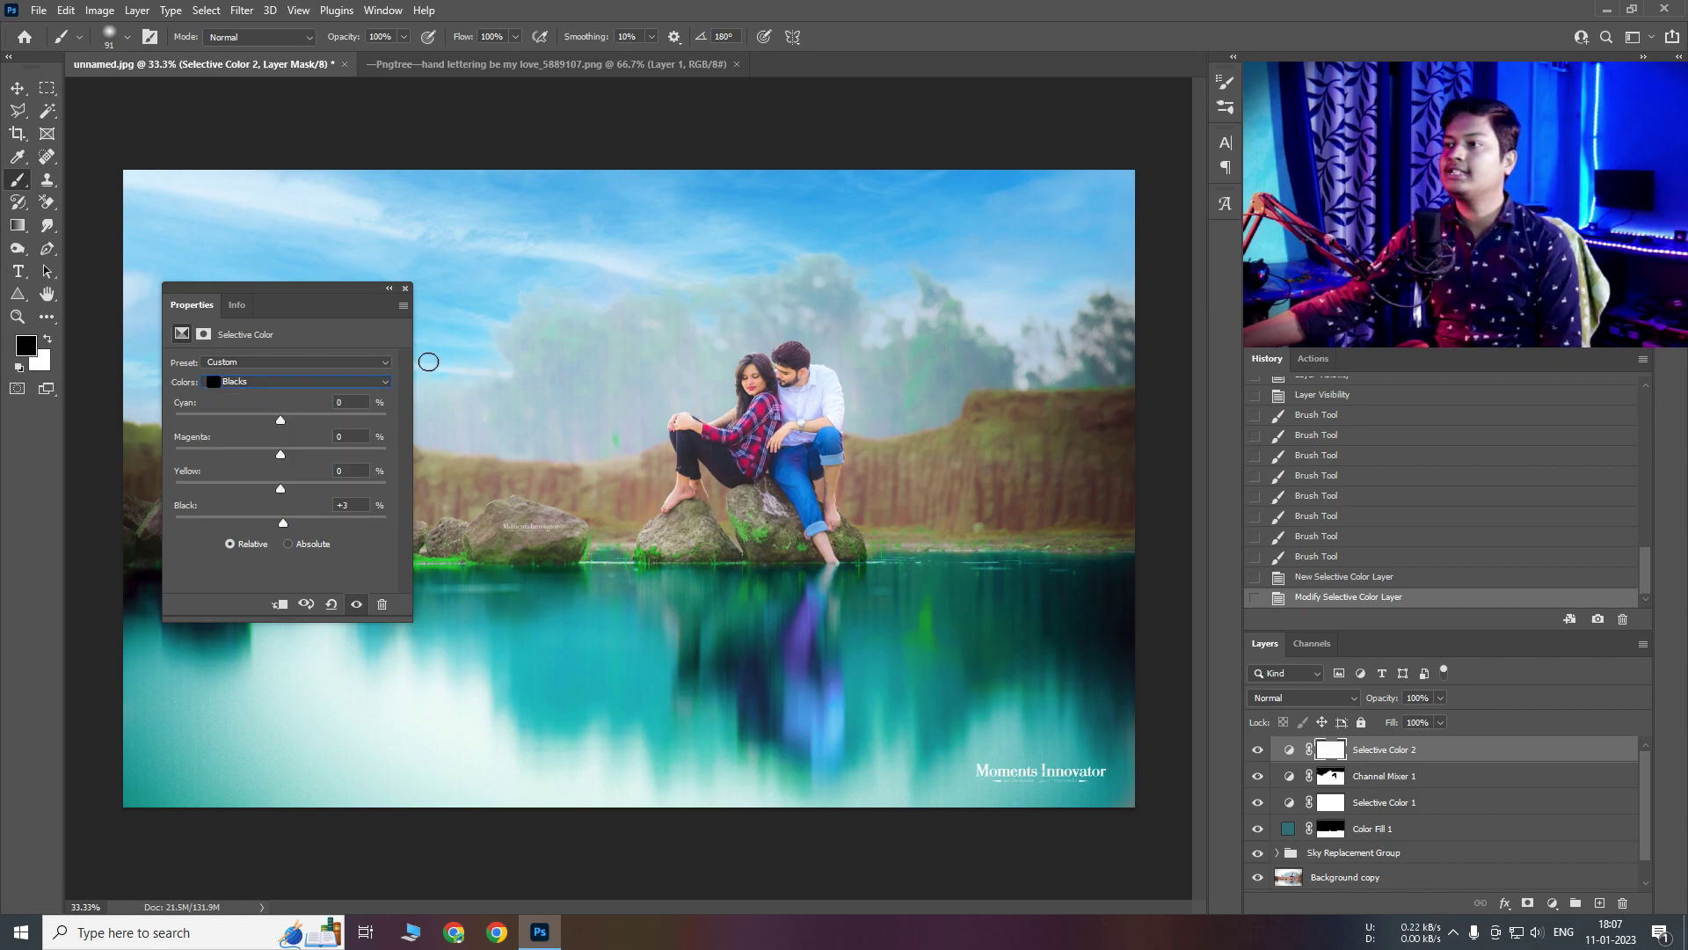
pyautogui.click(406, 287)
# Toggle Selective Color 2 to compare, leaving it hidden
pyautogui.click(1258, 750)
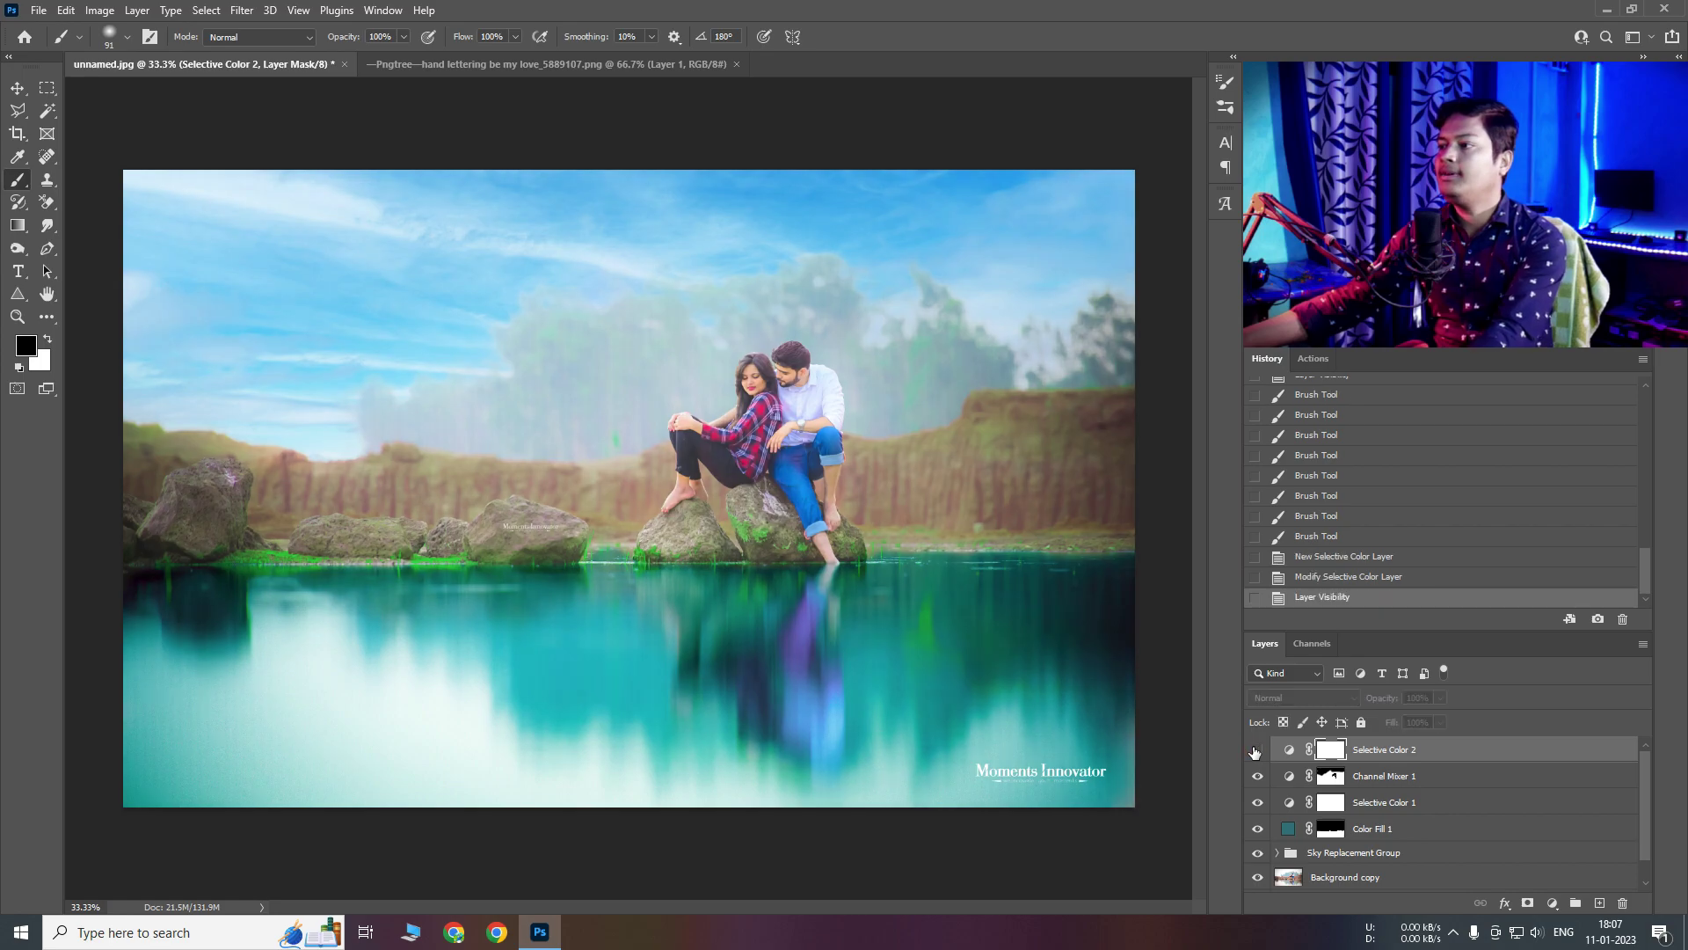
pyautogui.click(1257, 749)
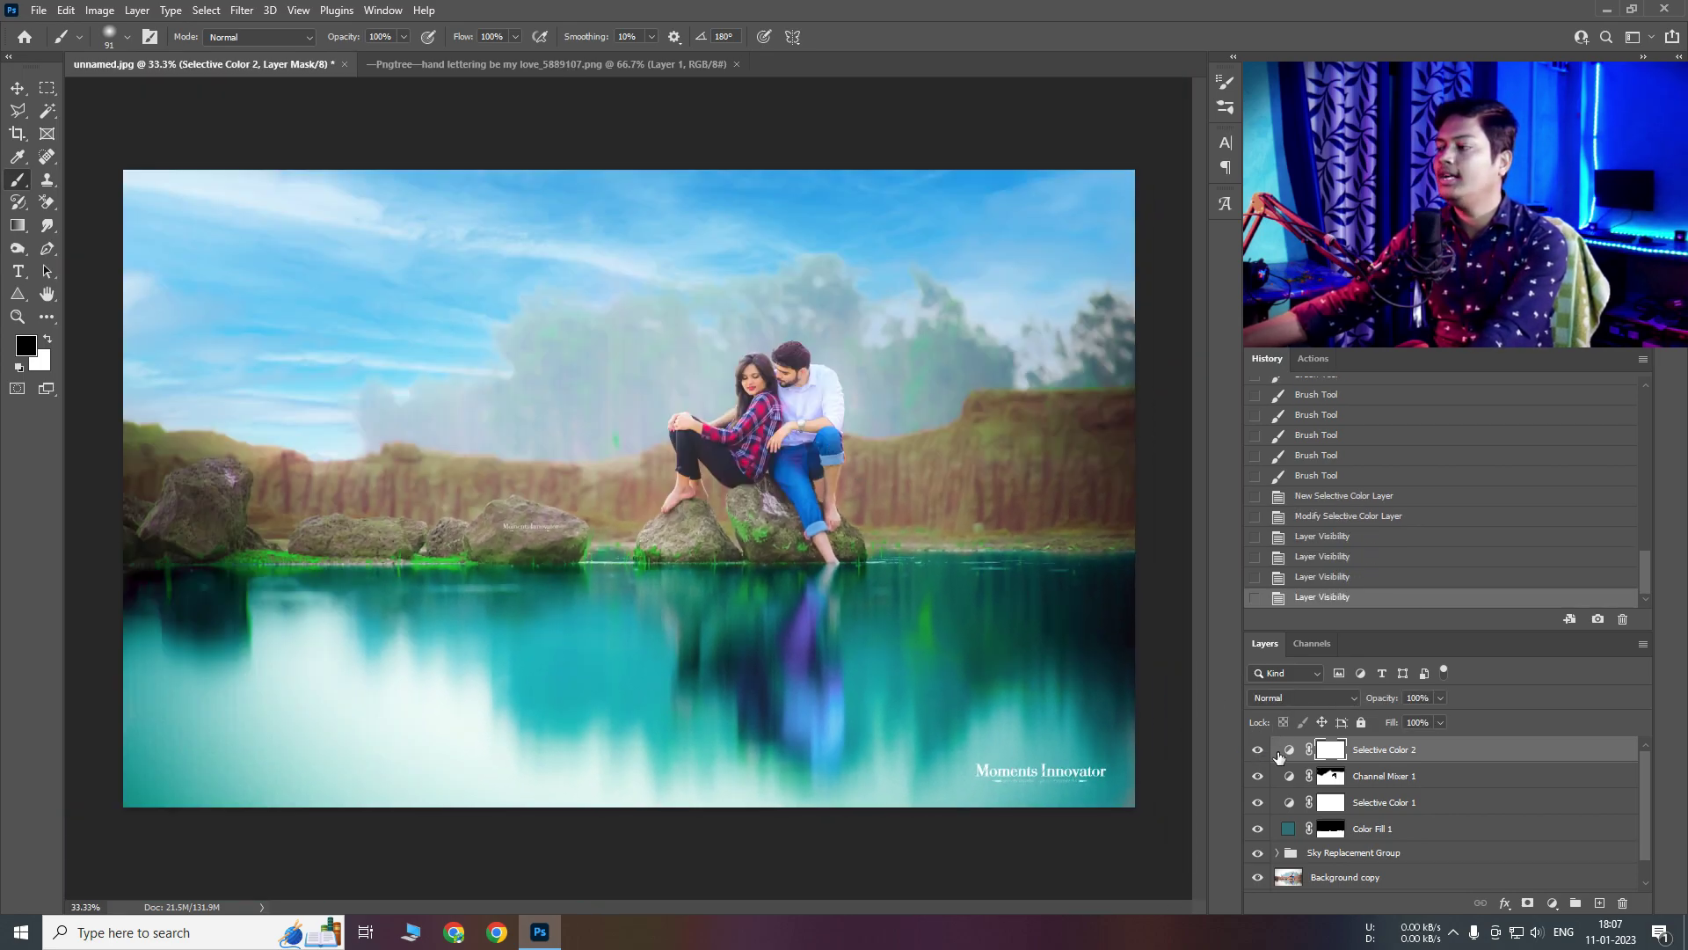
pyautogui.click(1257, 750)
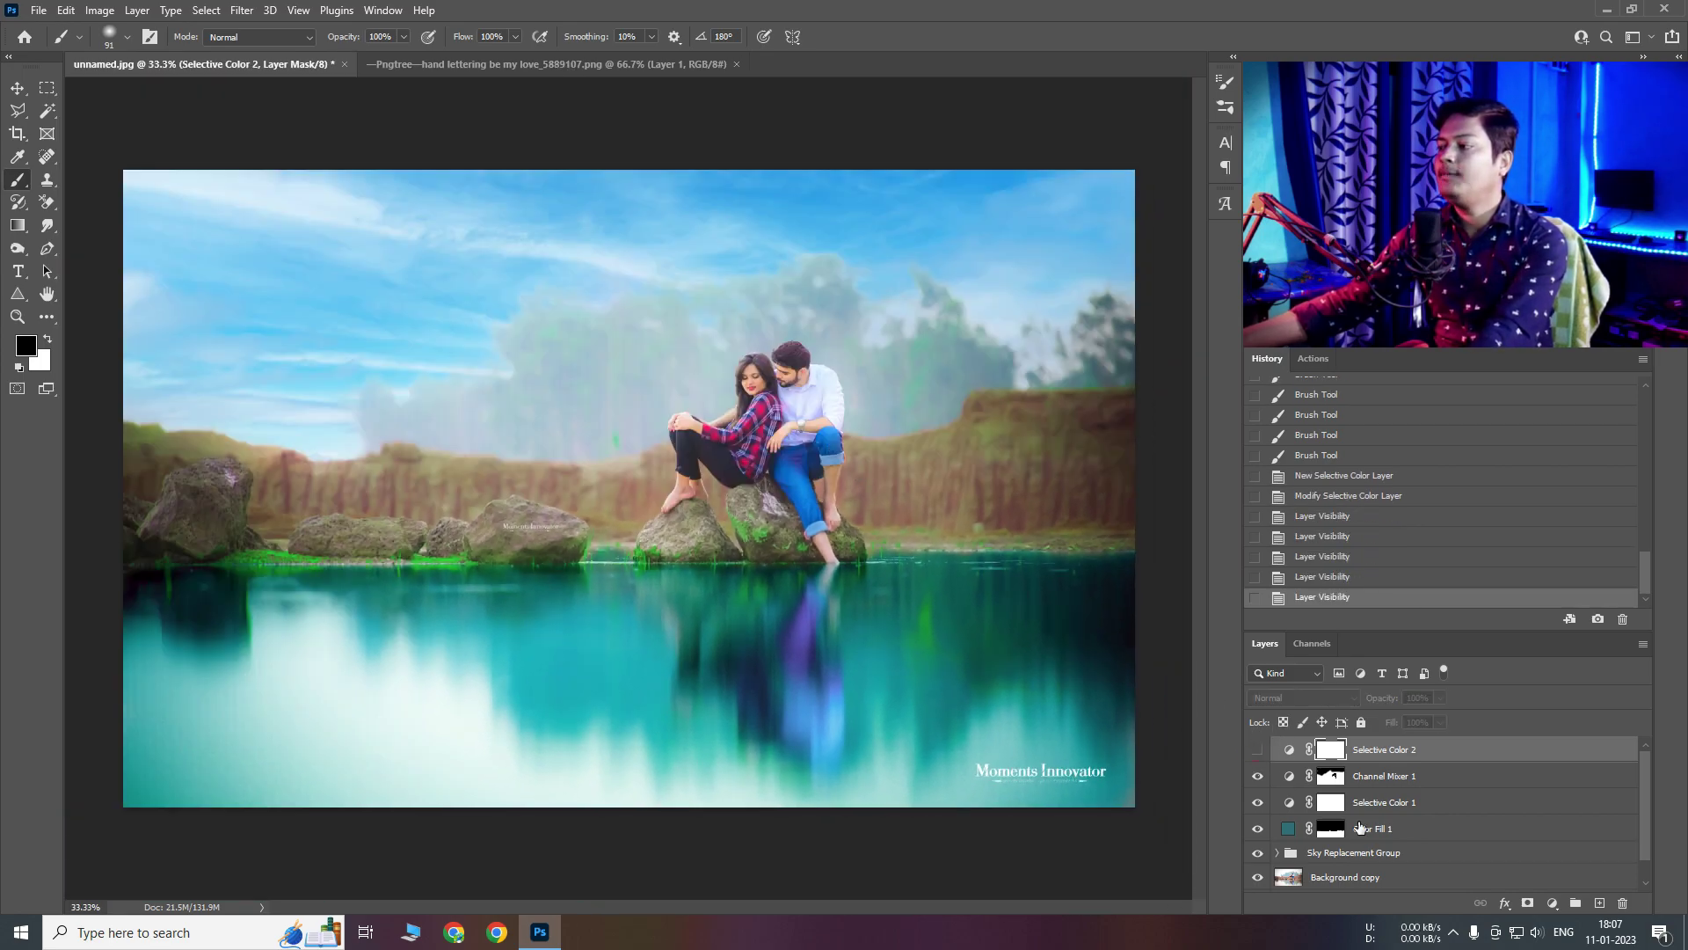
pyautogui.click(1552, 903)
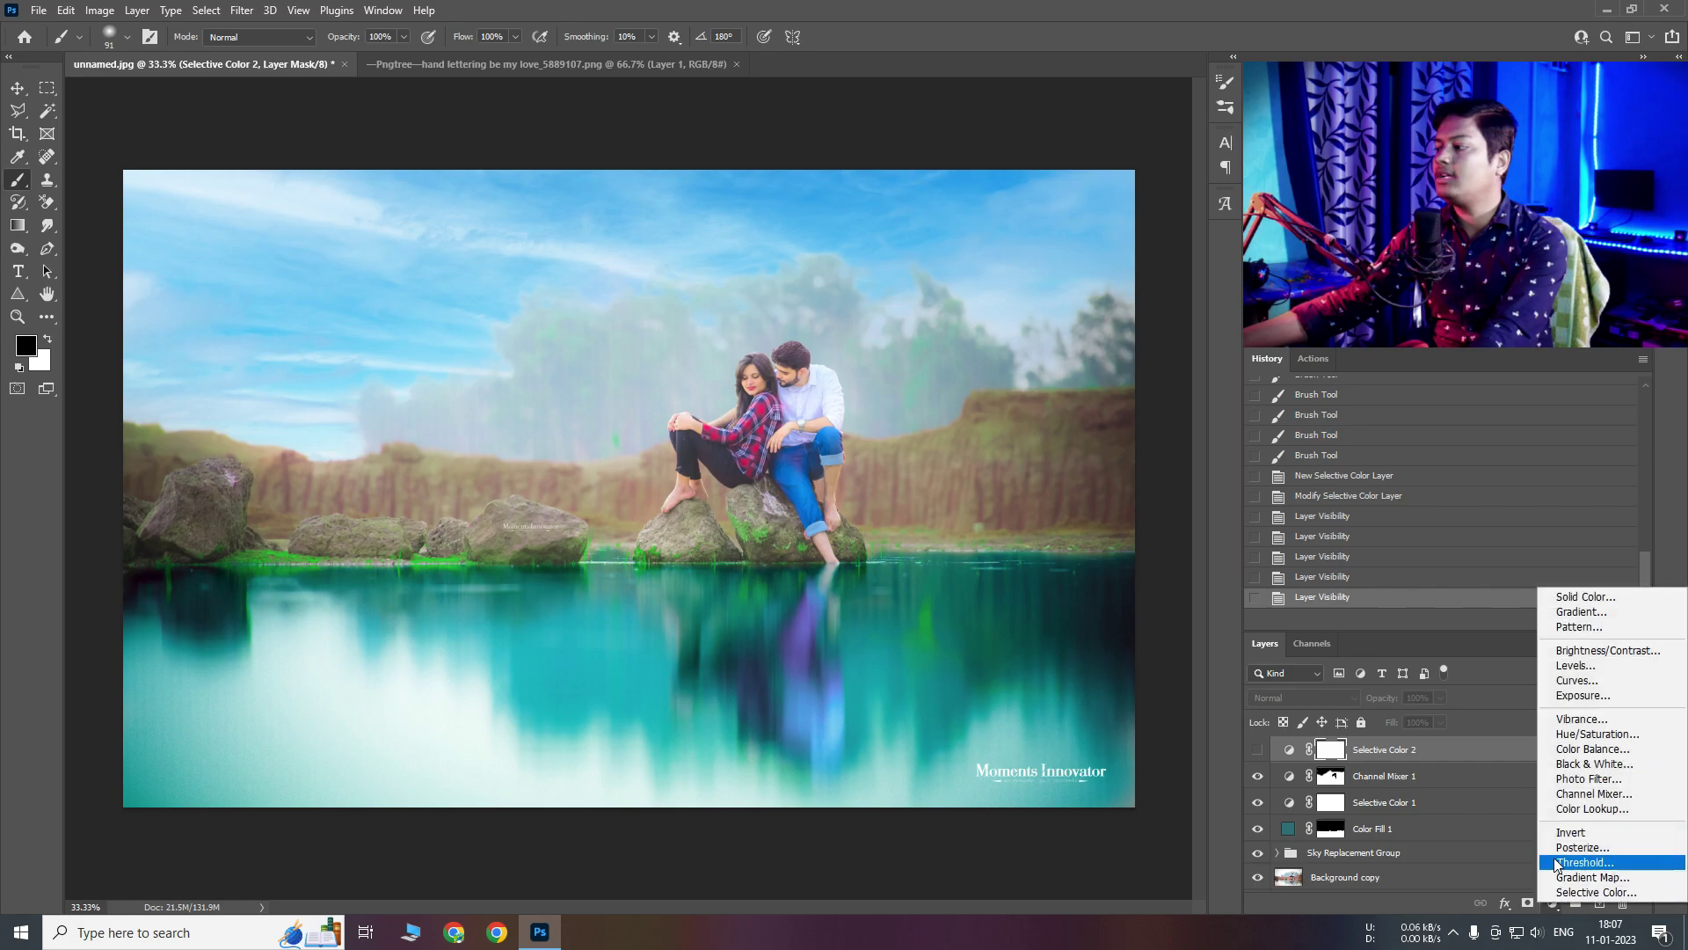
# Add a Curves 1 adjustment layer and nudge its black and white points inward
pyautogui.click(1577, 680)
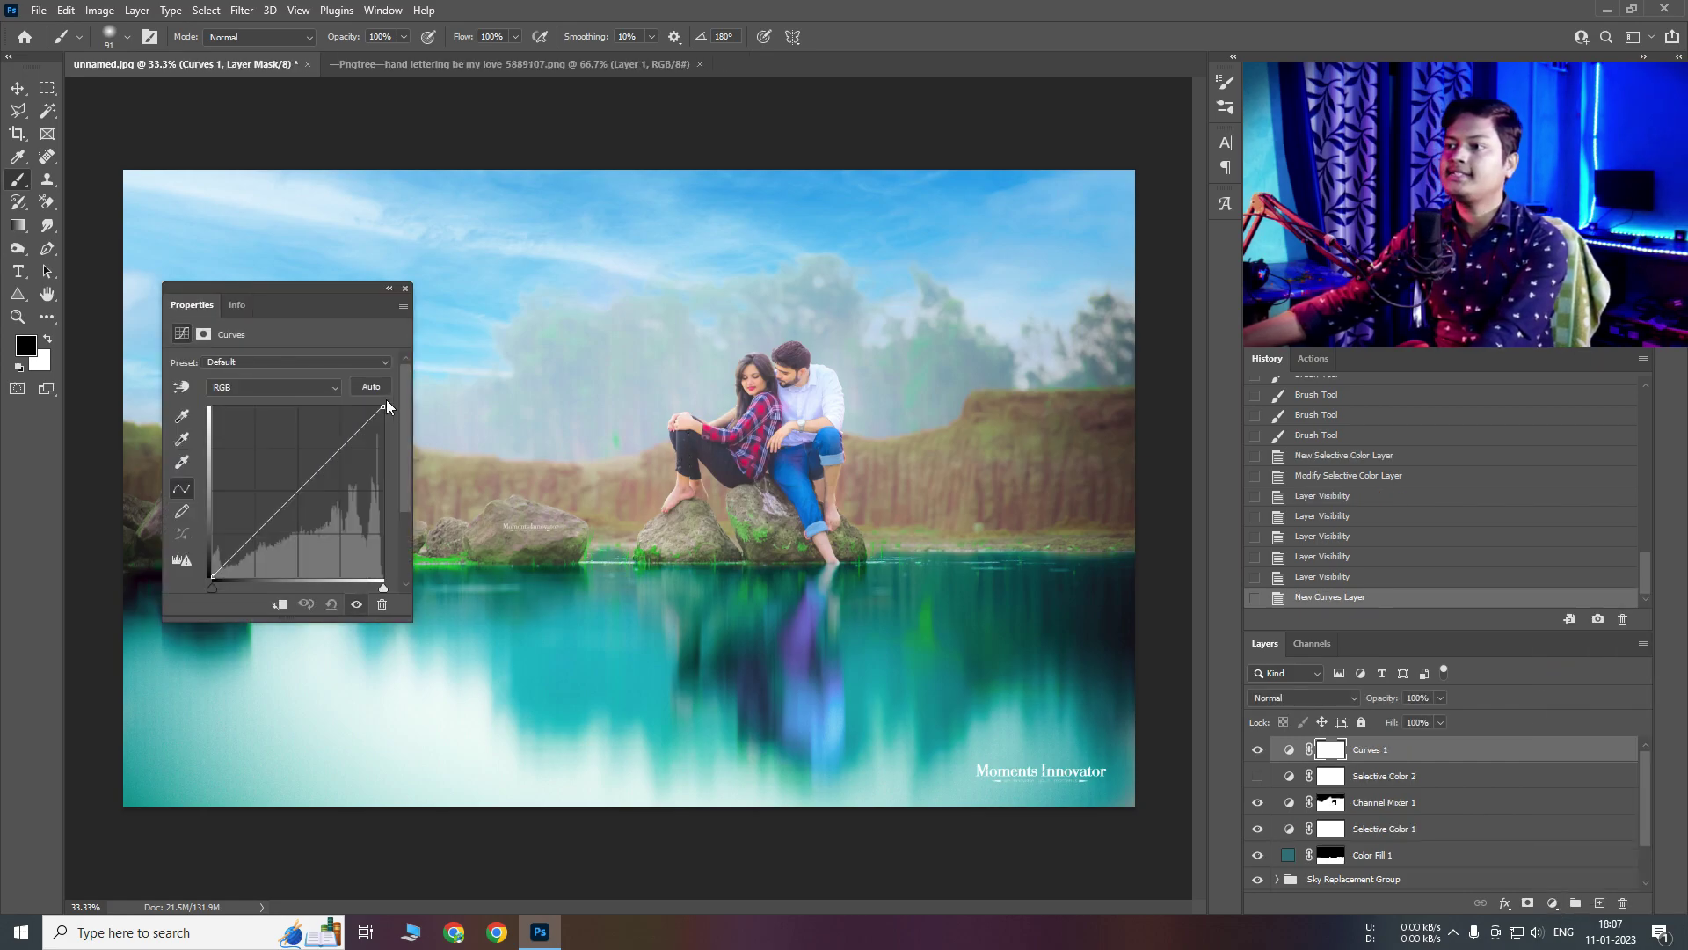
pyautogui.moveTo(382, 407); pyautogui.dragTo(377, 405)
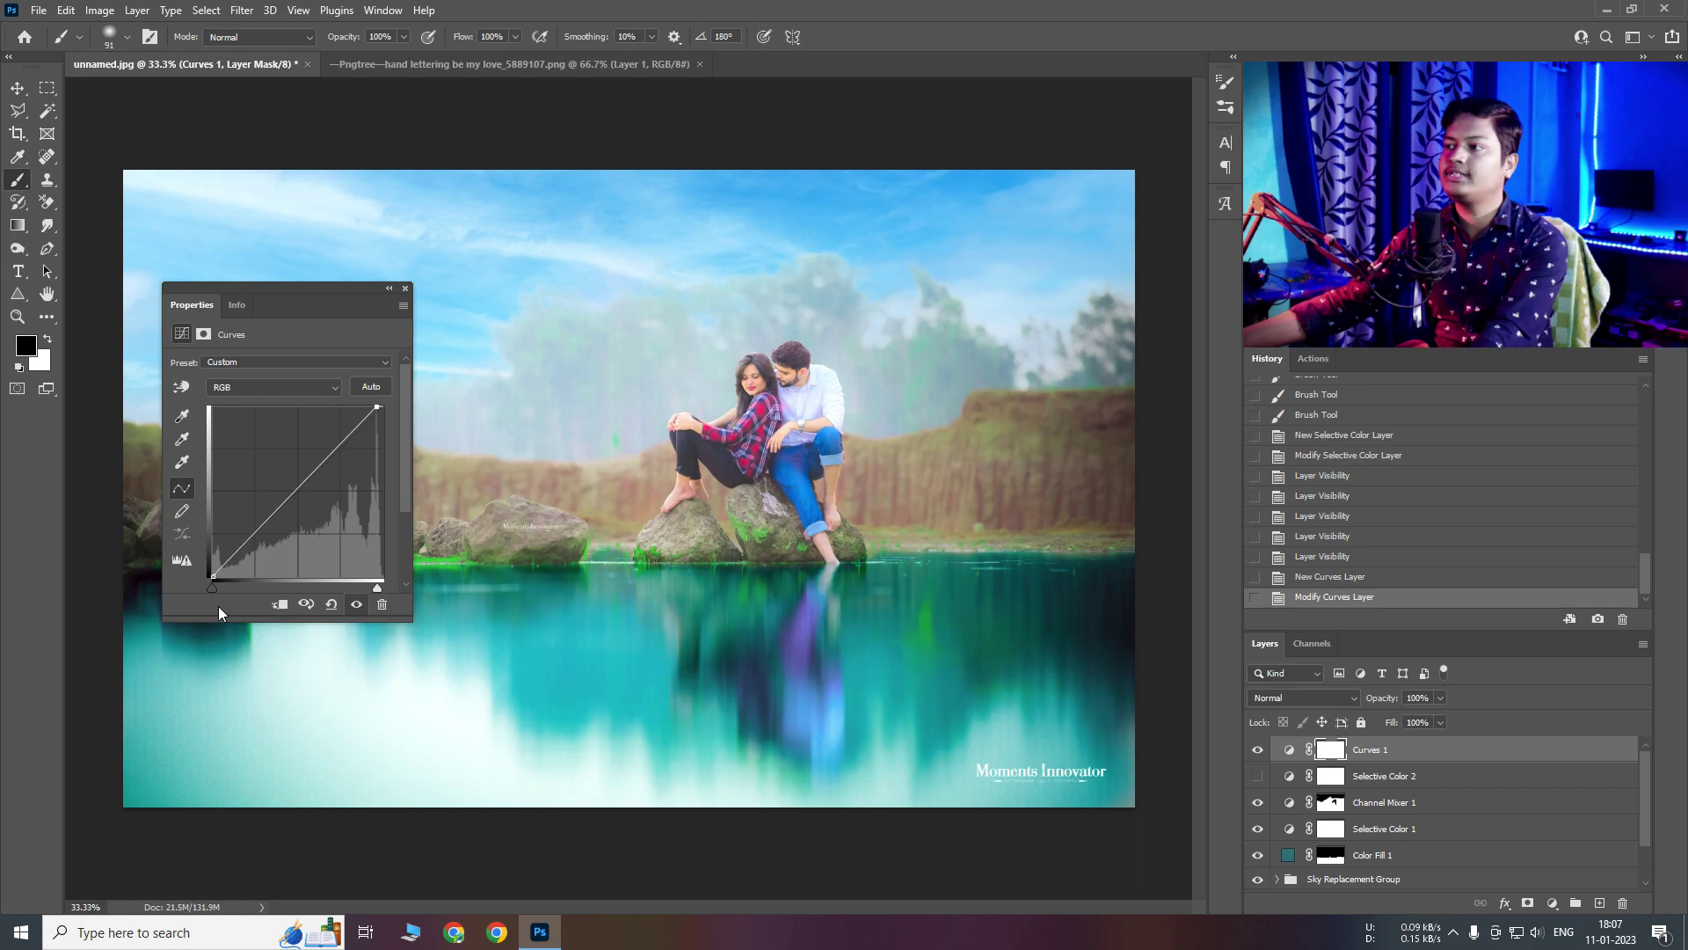
pyautogui.moveTo(213, 582); pyautogui.dragTo(217, 580)
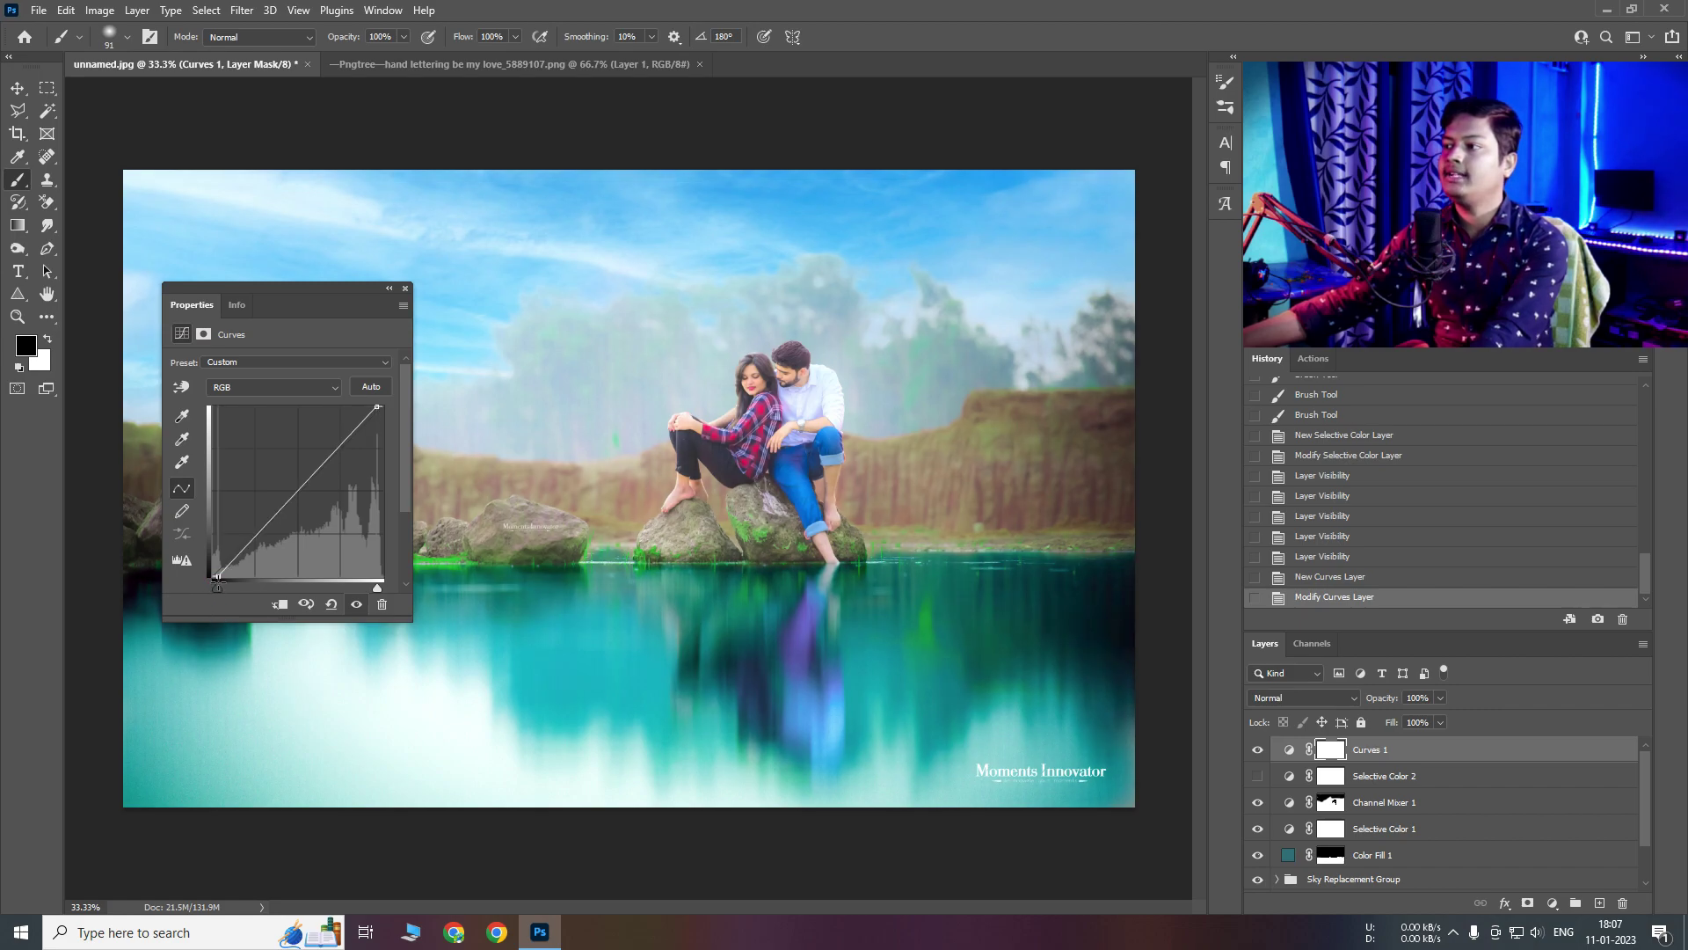
pyautogui.moveTo(379, 408); pyautogui.dragTo(384, 406)
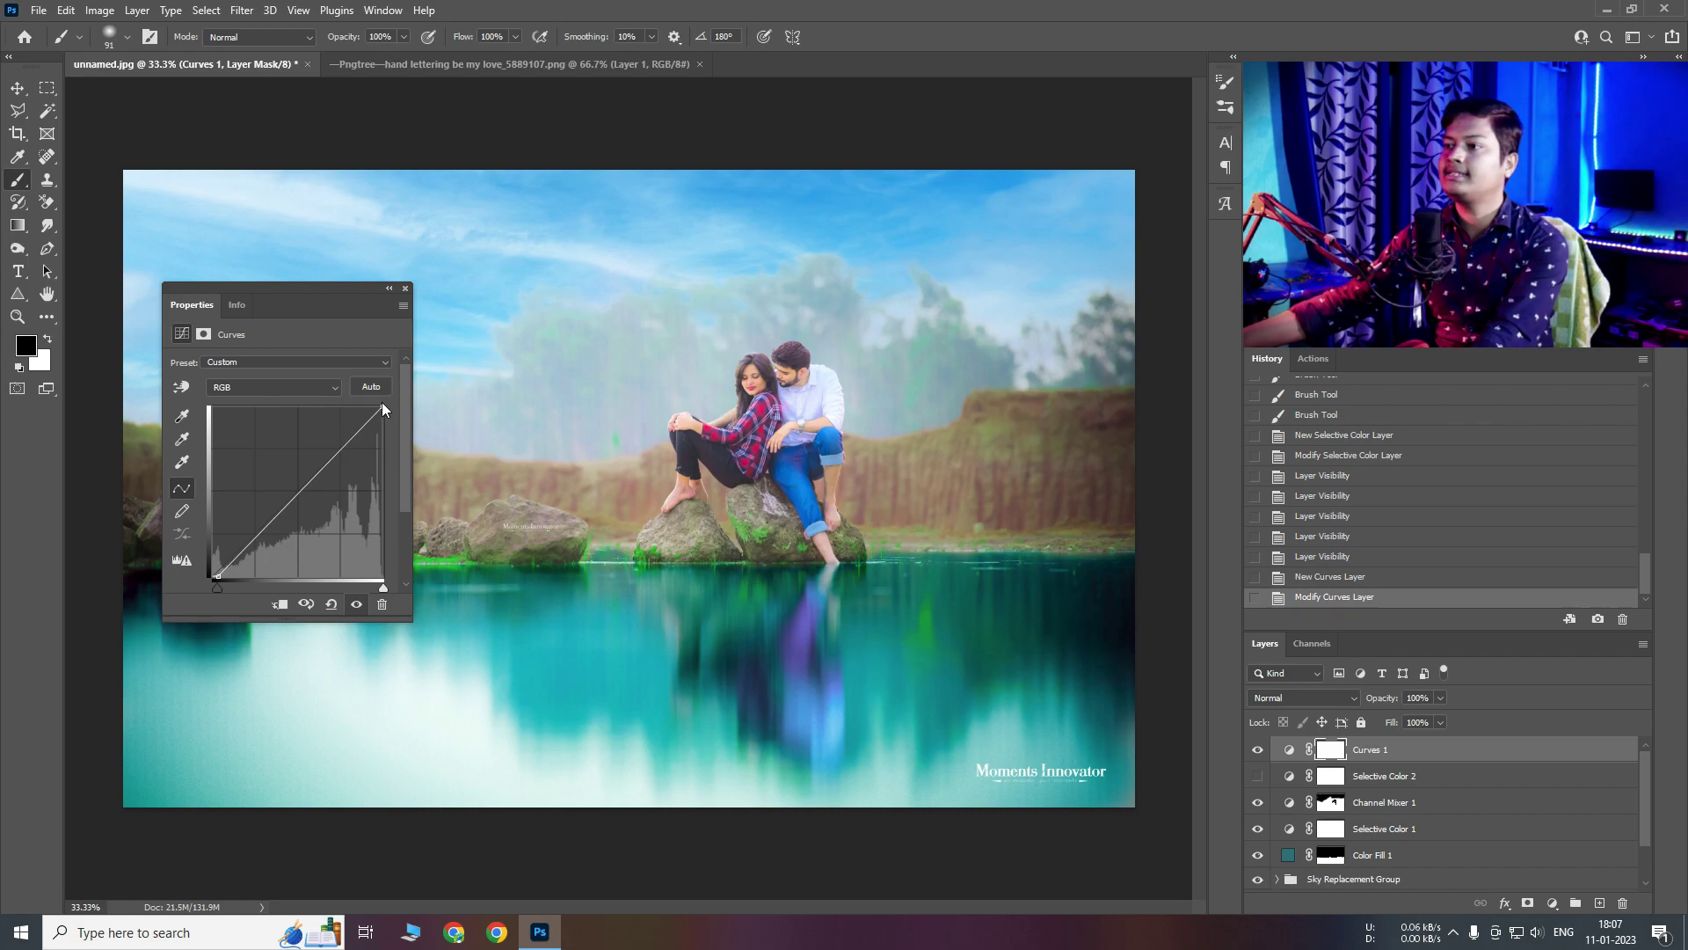
pyautogui.moveTo(382, 406); pyautogui.dragTo(380, 393)
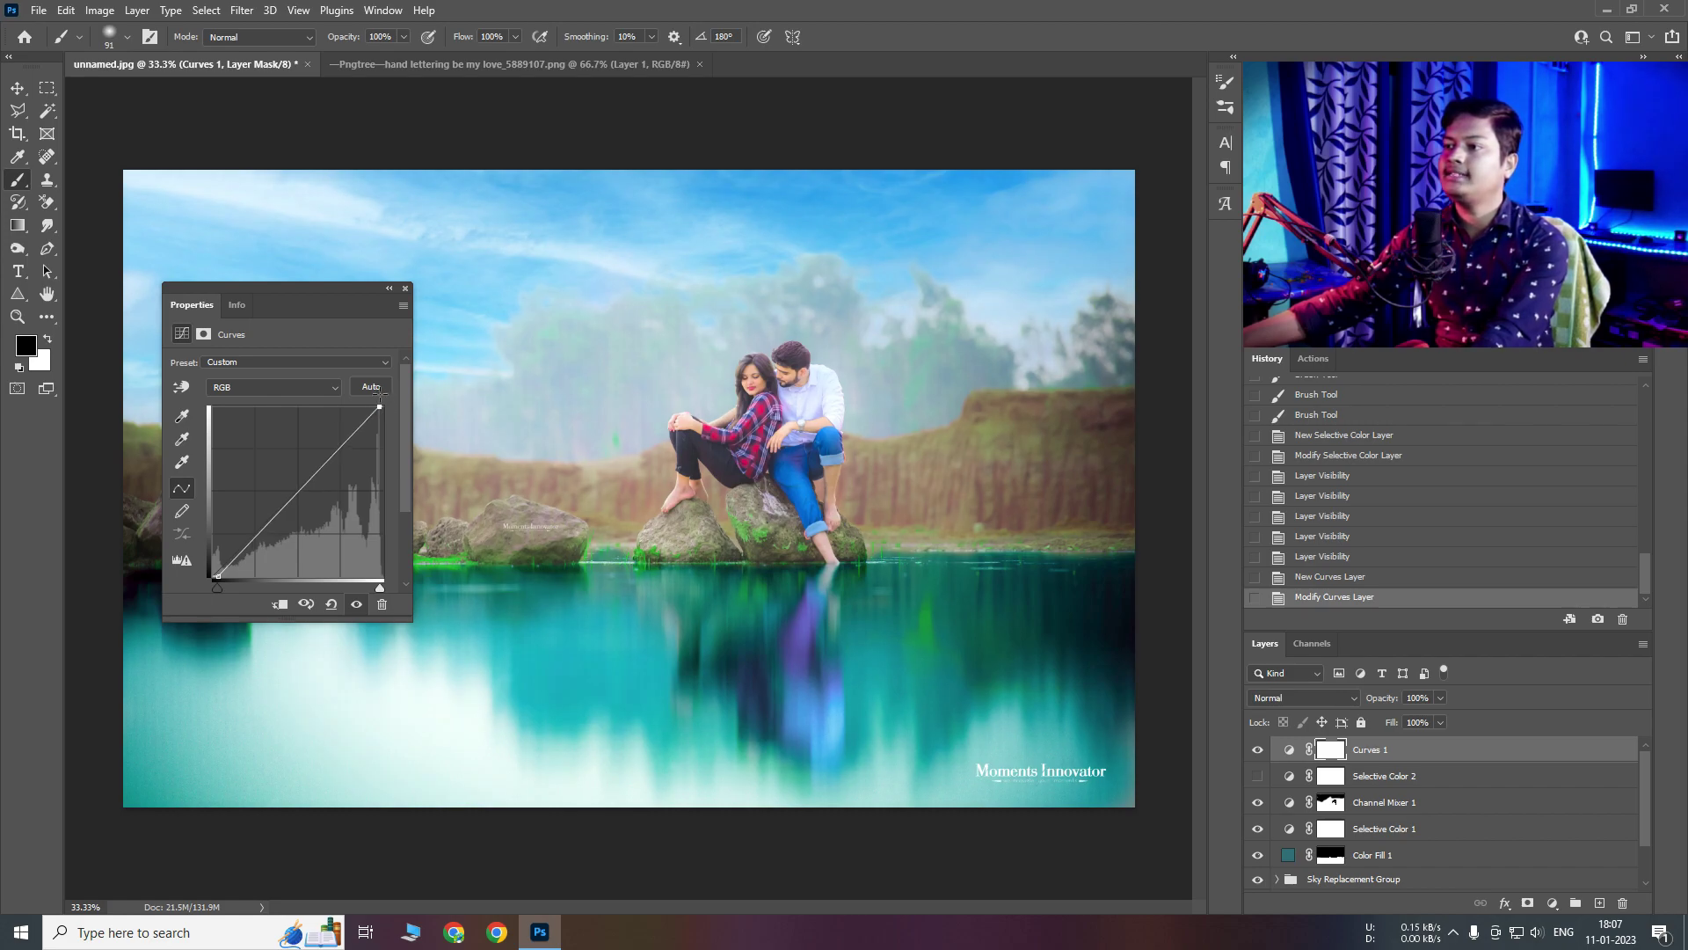
pyautogui.moveTo(219, 578); pyautogui.dragTo(222, 583)
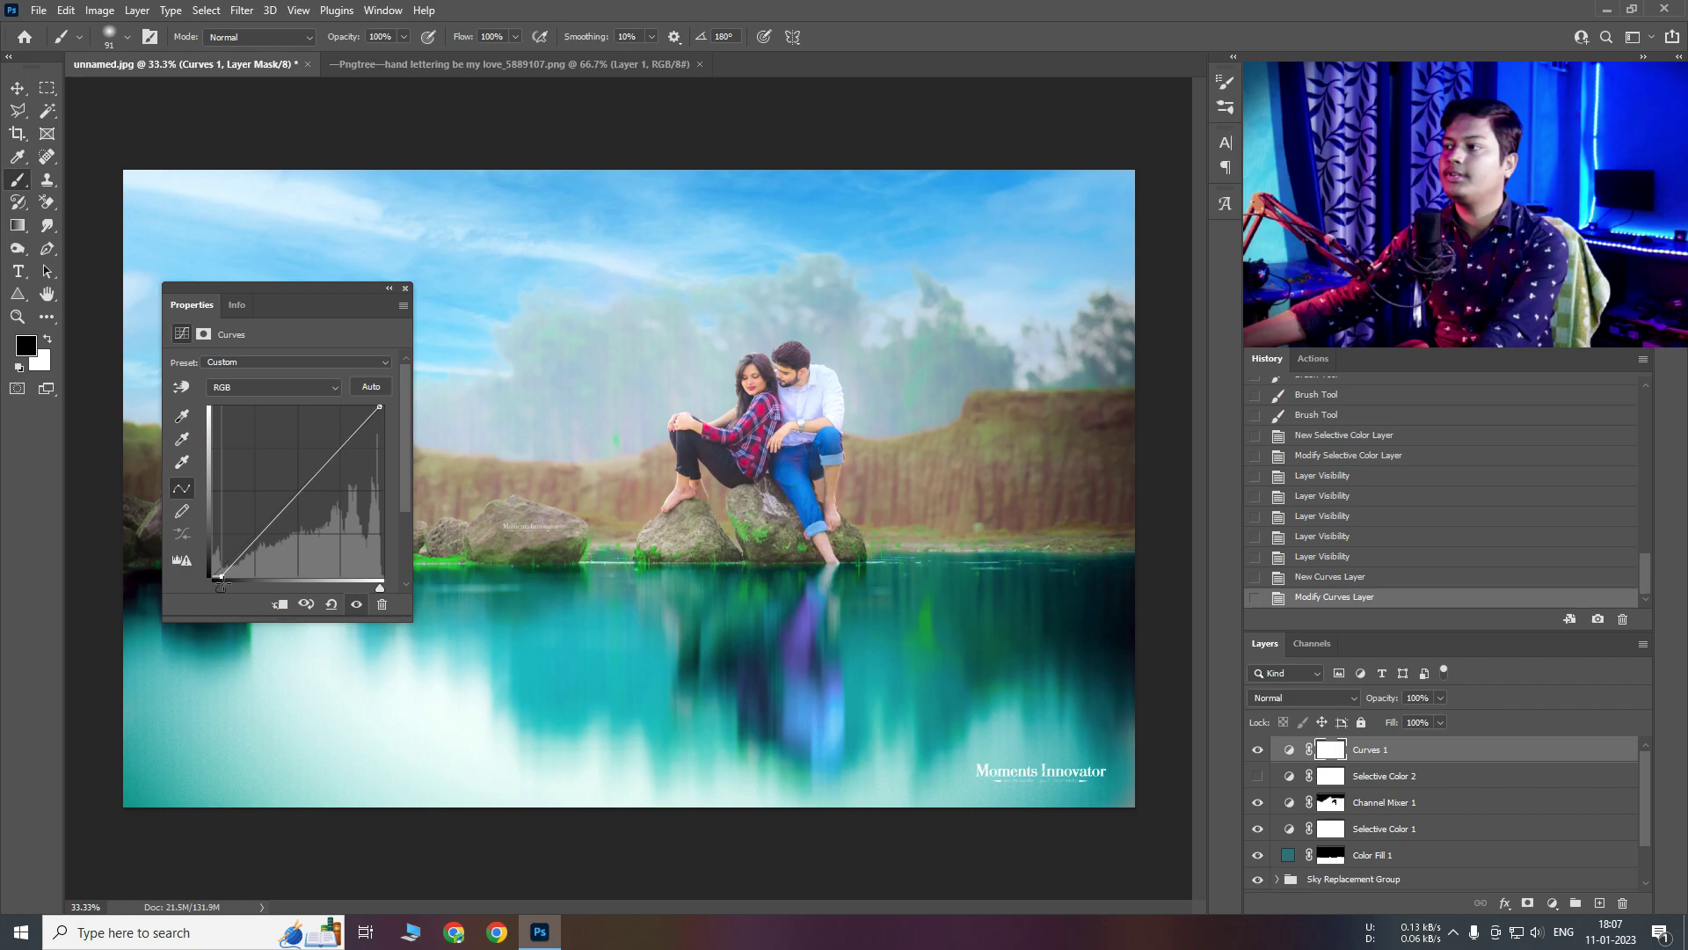
# Turn Selective Color 2 back on and delete the trial Curves 1 layer and its mask
pyautogui.click(406, 291)
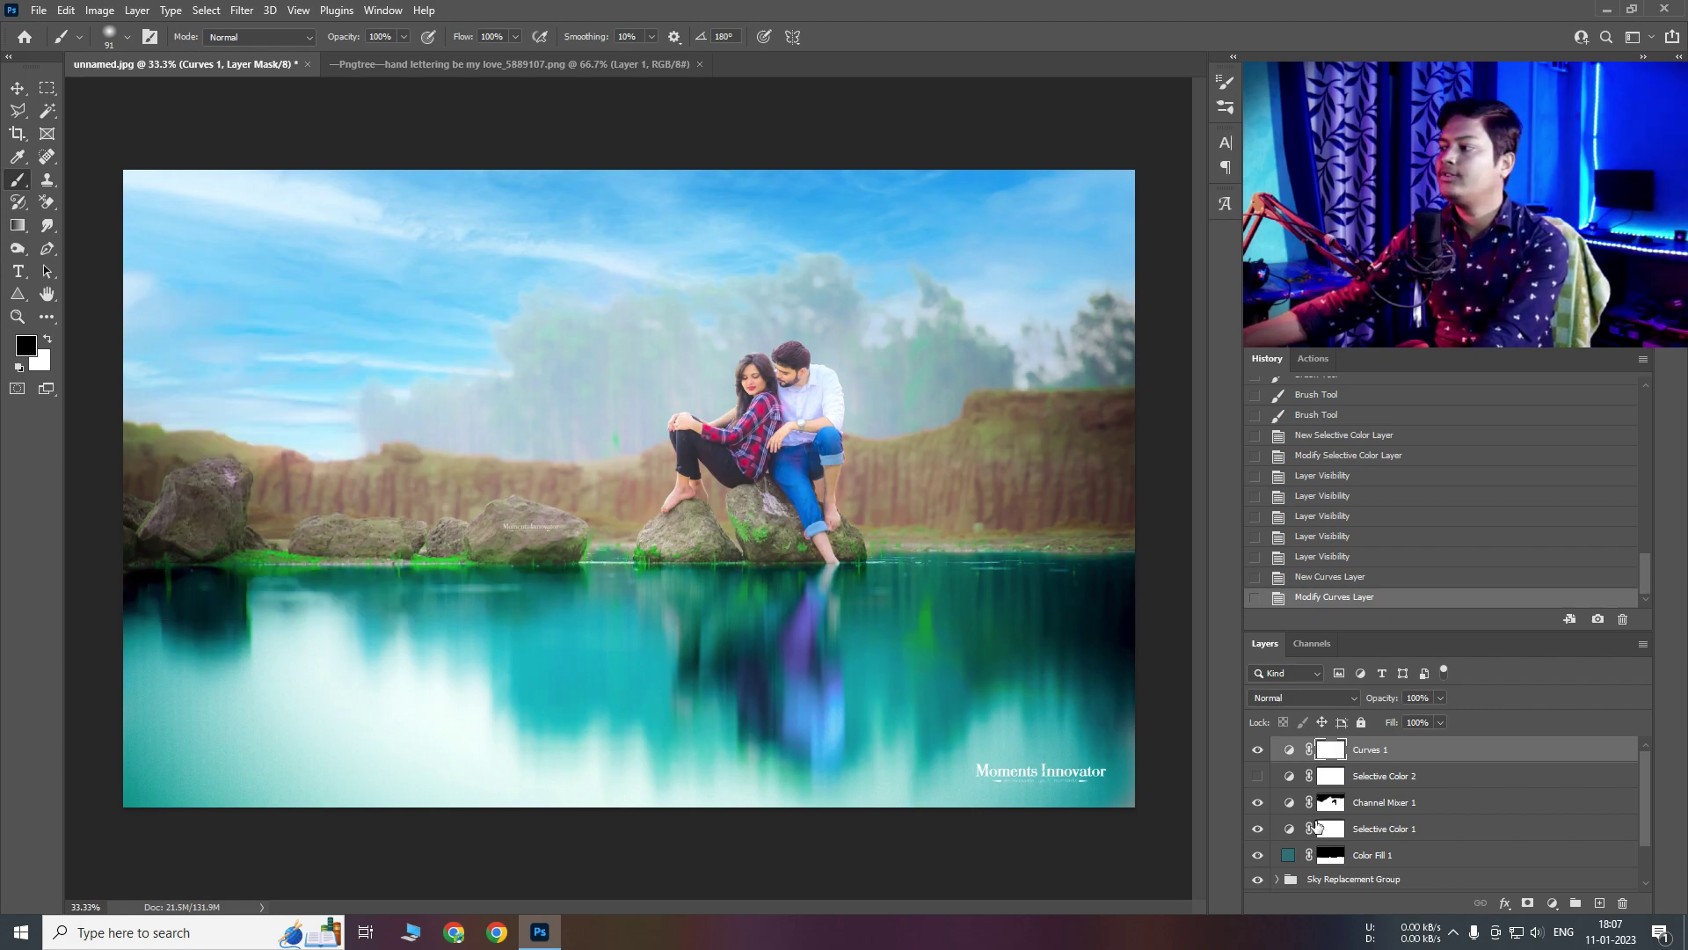
pyautogui.click(1258, 776)
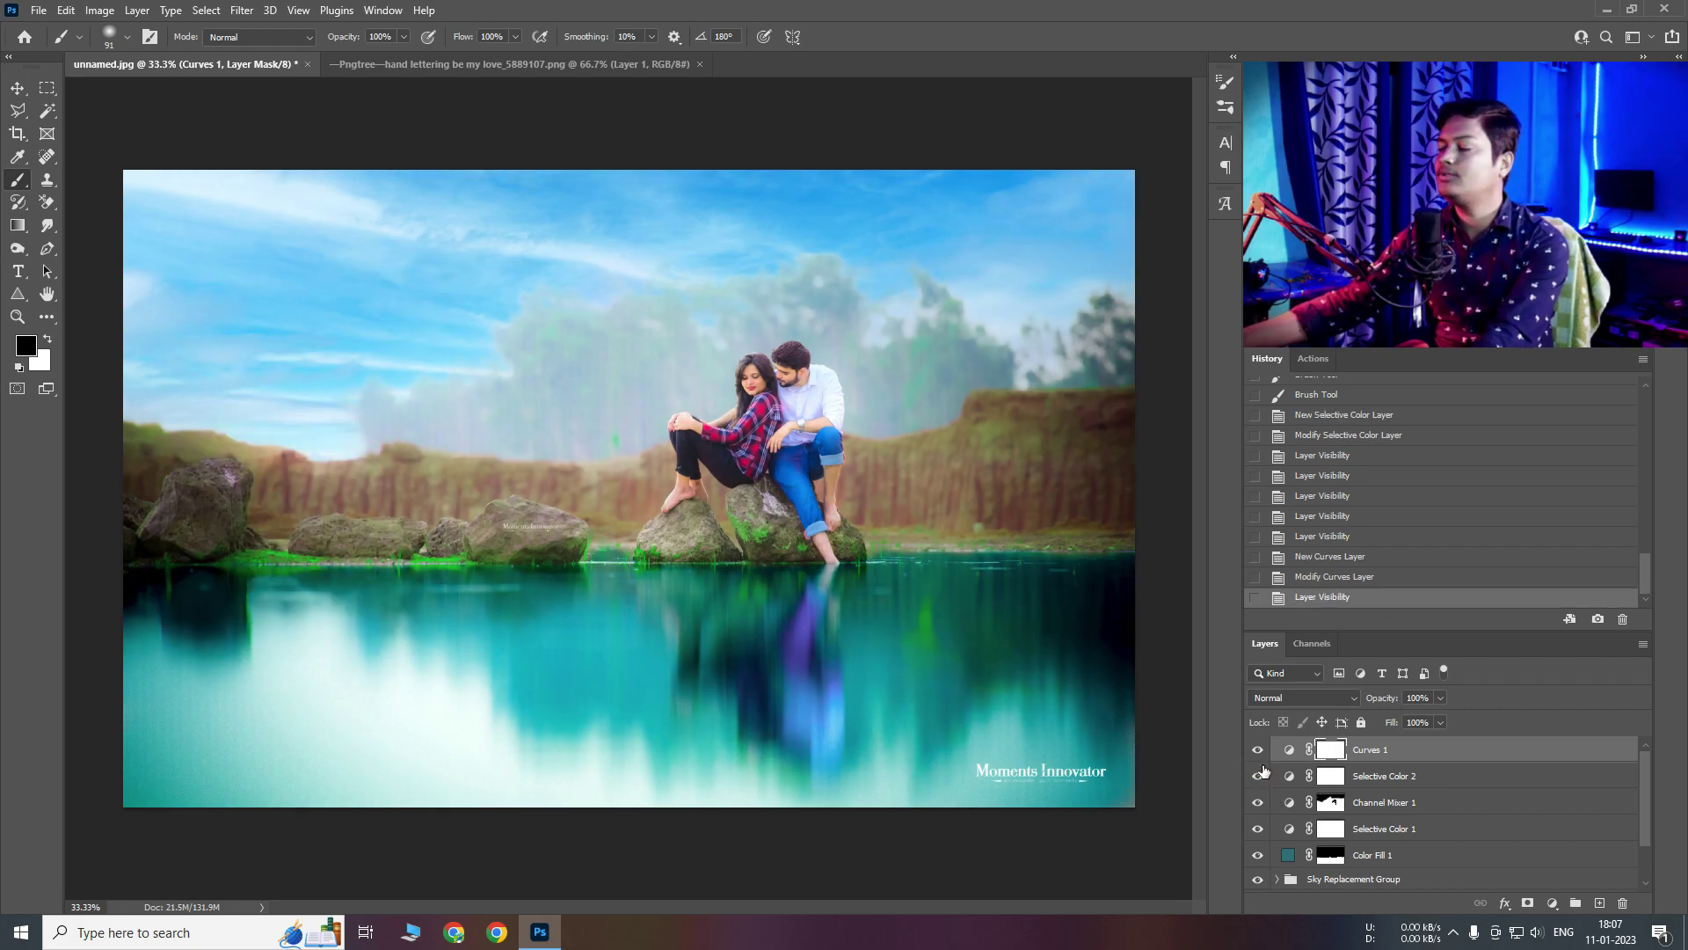
pyautogui.click(1258, 752)
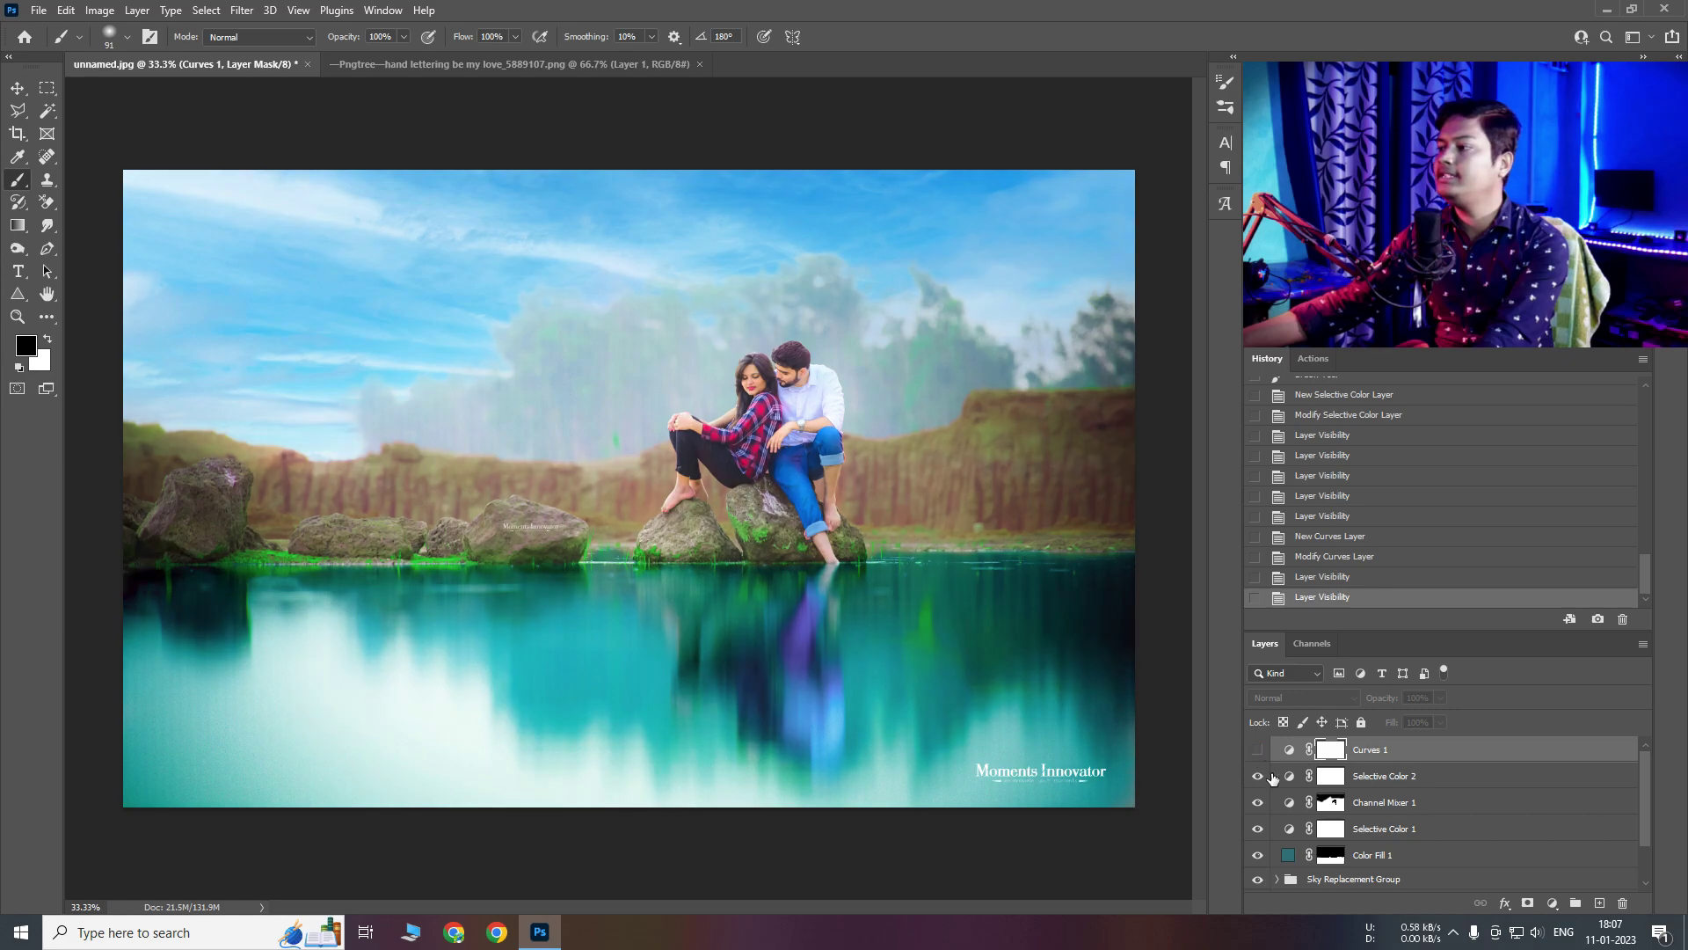
pyautogui.press('Delete')
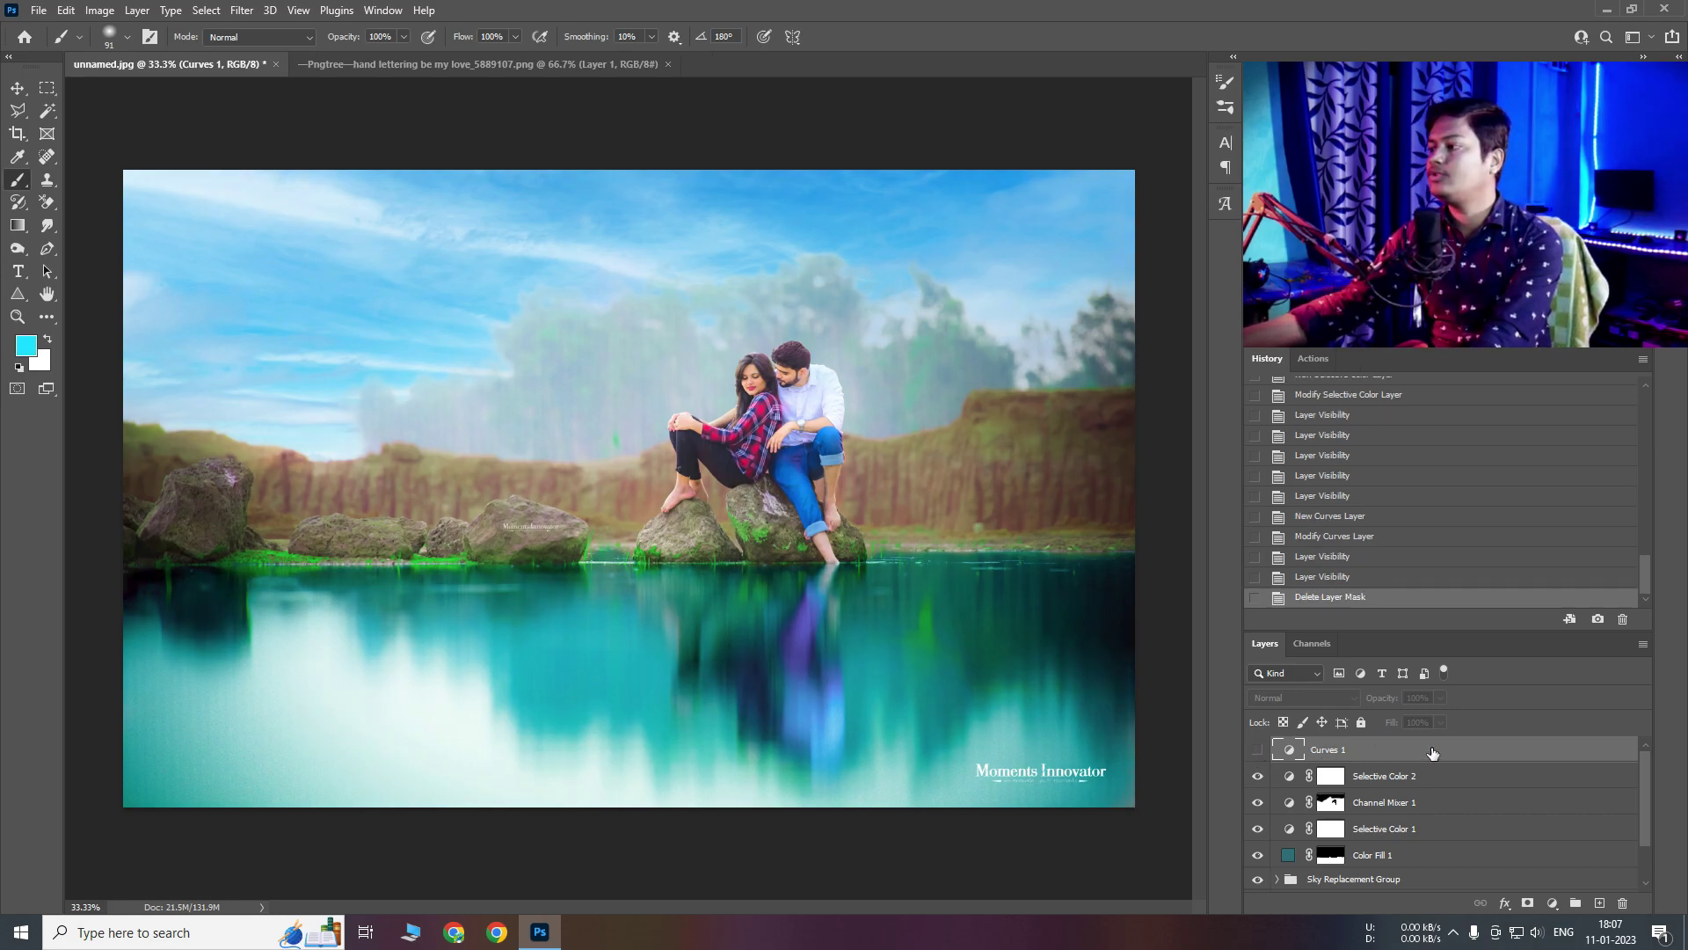
pyautogui.press('Delete')
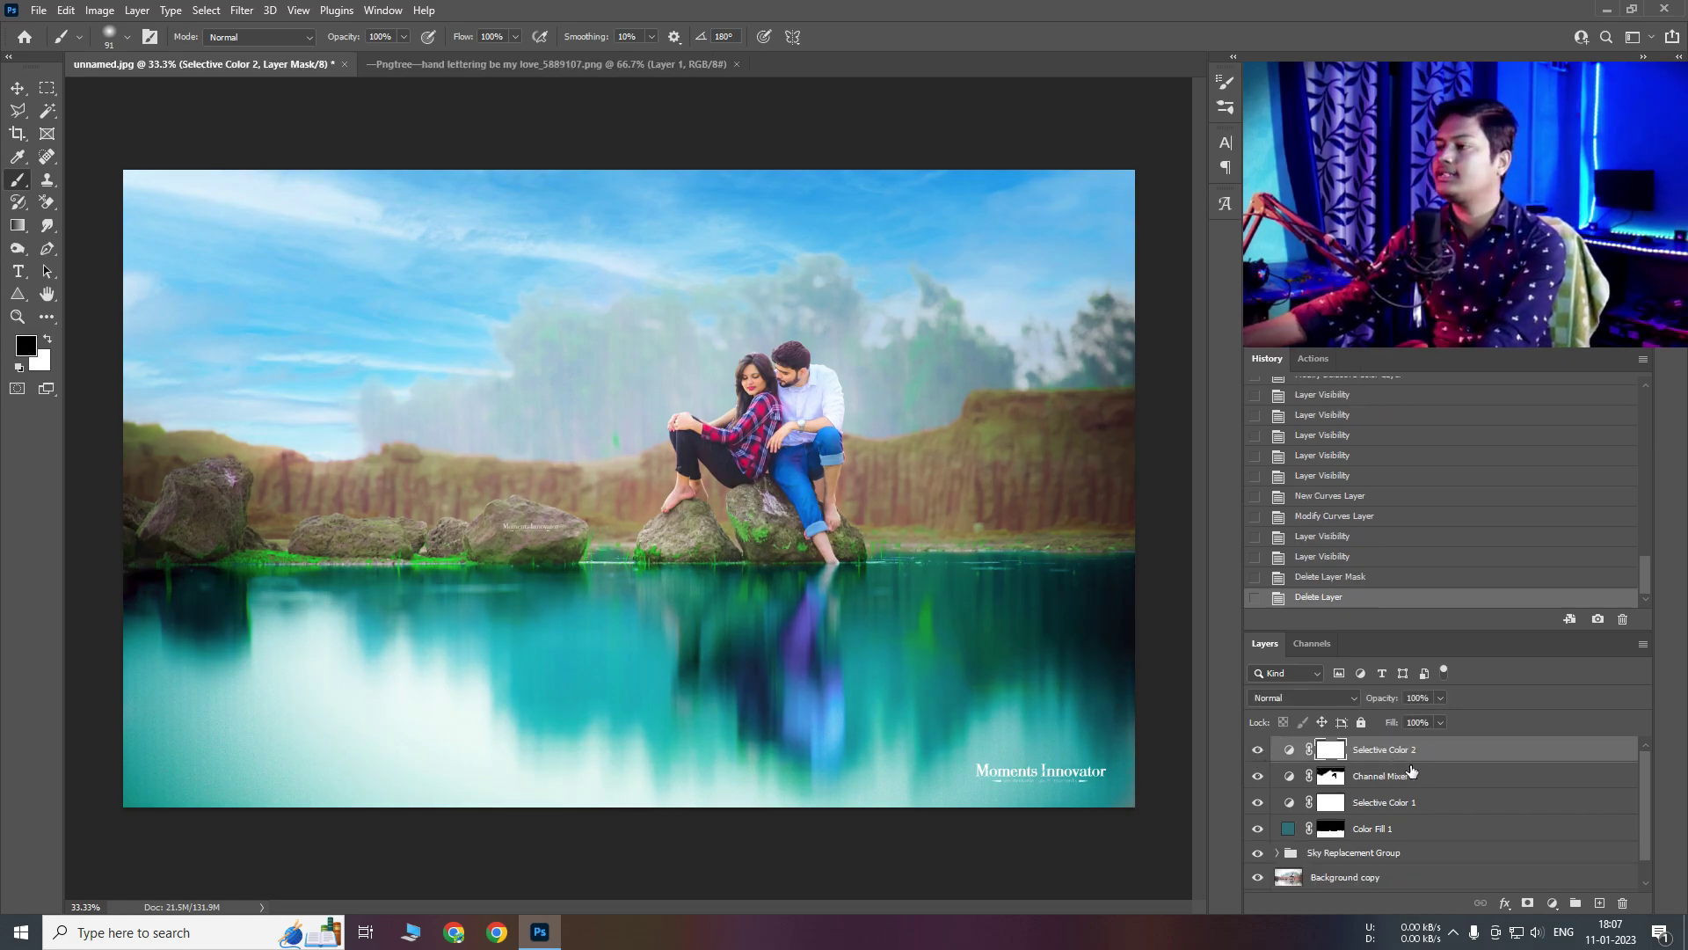
# Magnify the view to about 115% on the couple sitting on the rocks
pyautogui.scroll(-2, 783, 424)
pyautogui.scroll(3, 765, 422)
pyautogui.scroll(-1, 752, 422)
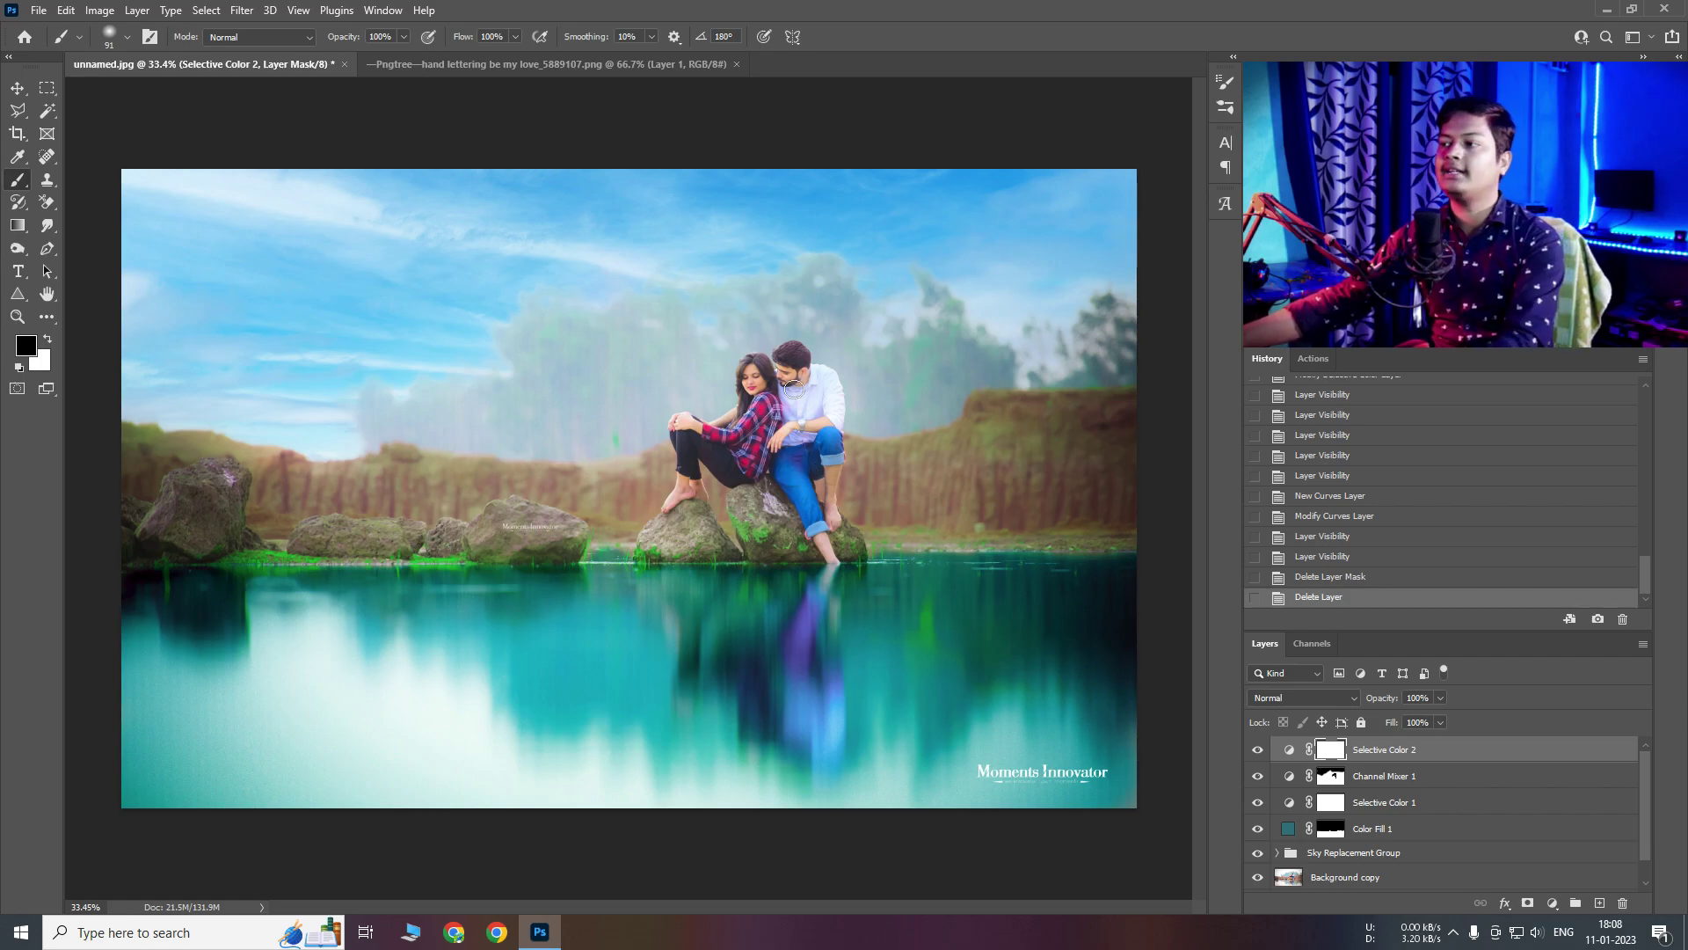
pyautogui.moveTo(759, 376); pyautogui.dragTo(732, 369)
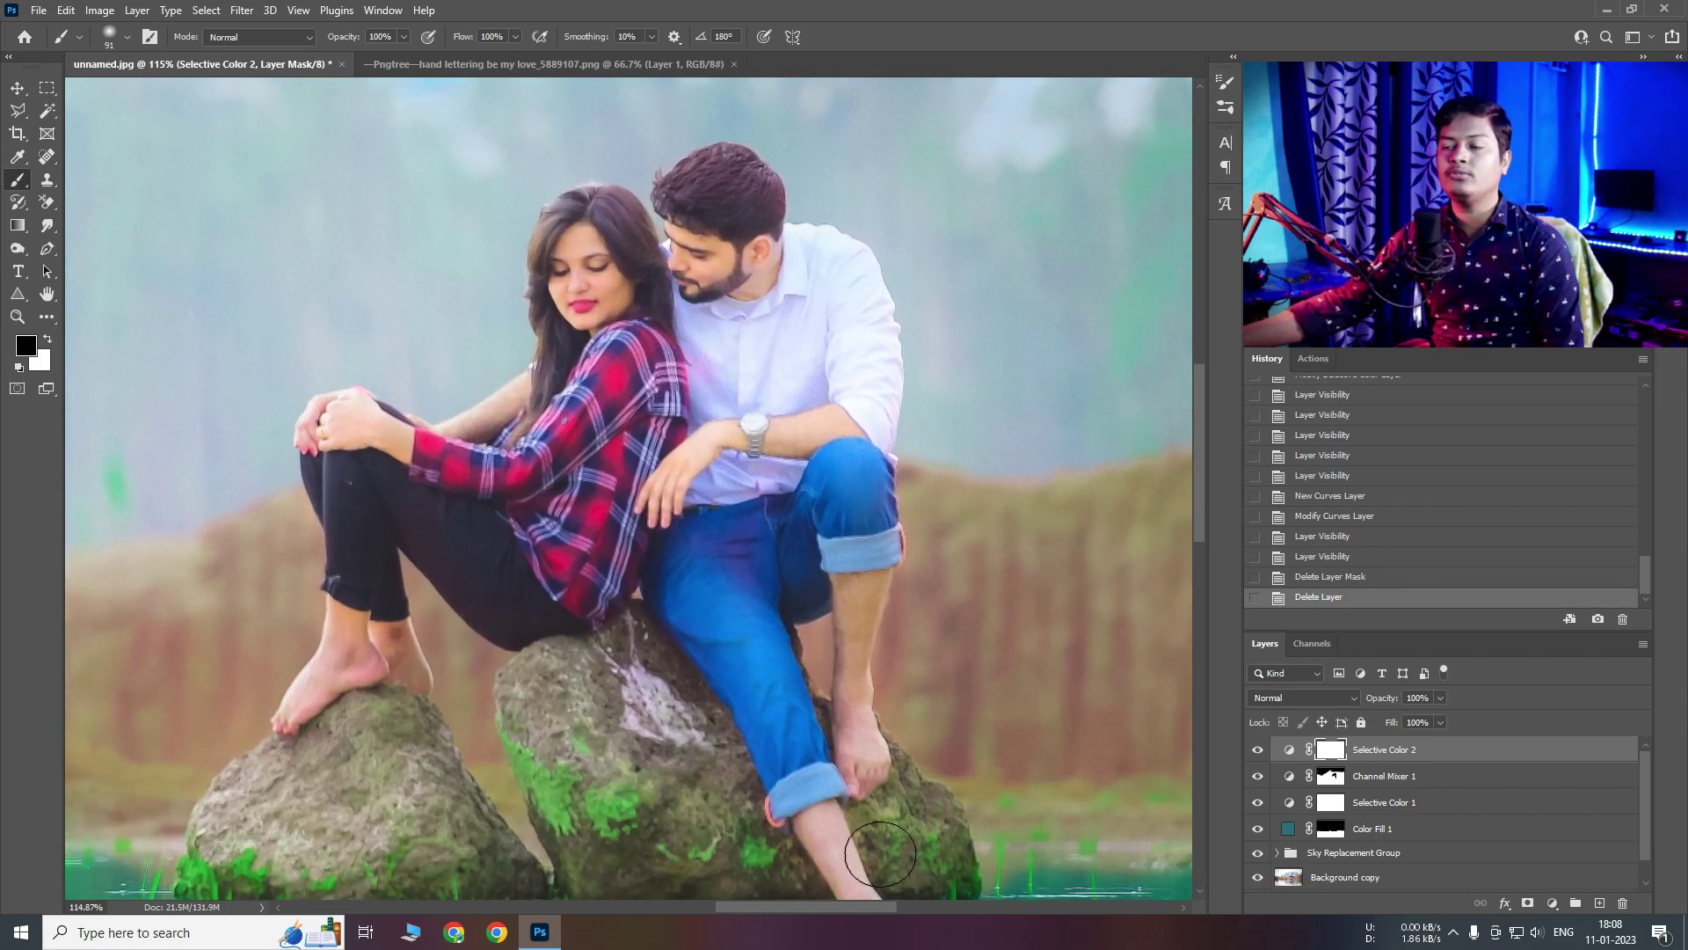
# Add a Solid Color fill layer set to pure white (#ffffff)
pyautogui.click(1552, 903)
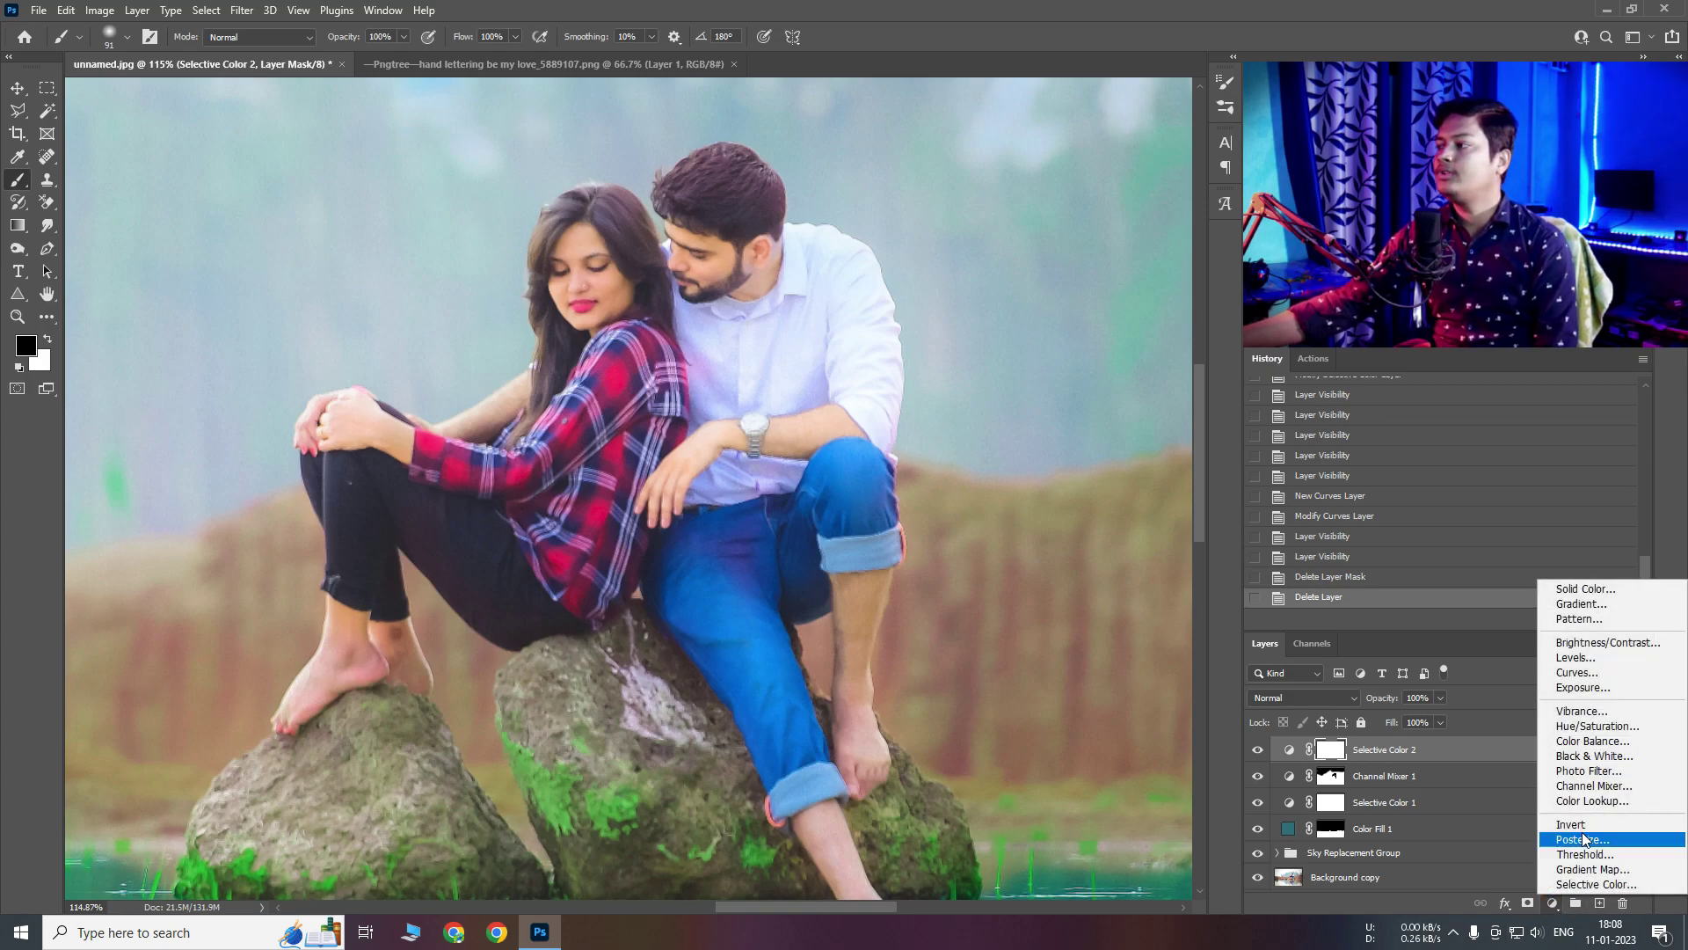
pyautogui.click(1590, 596)
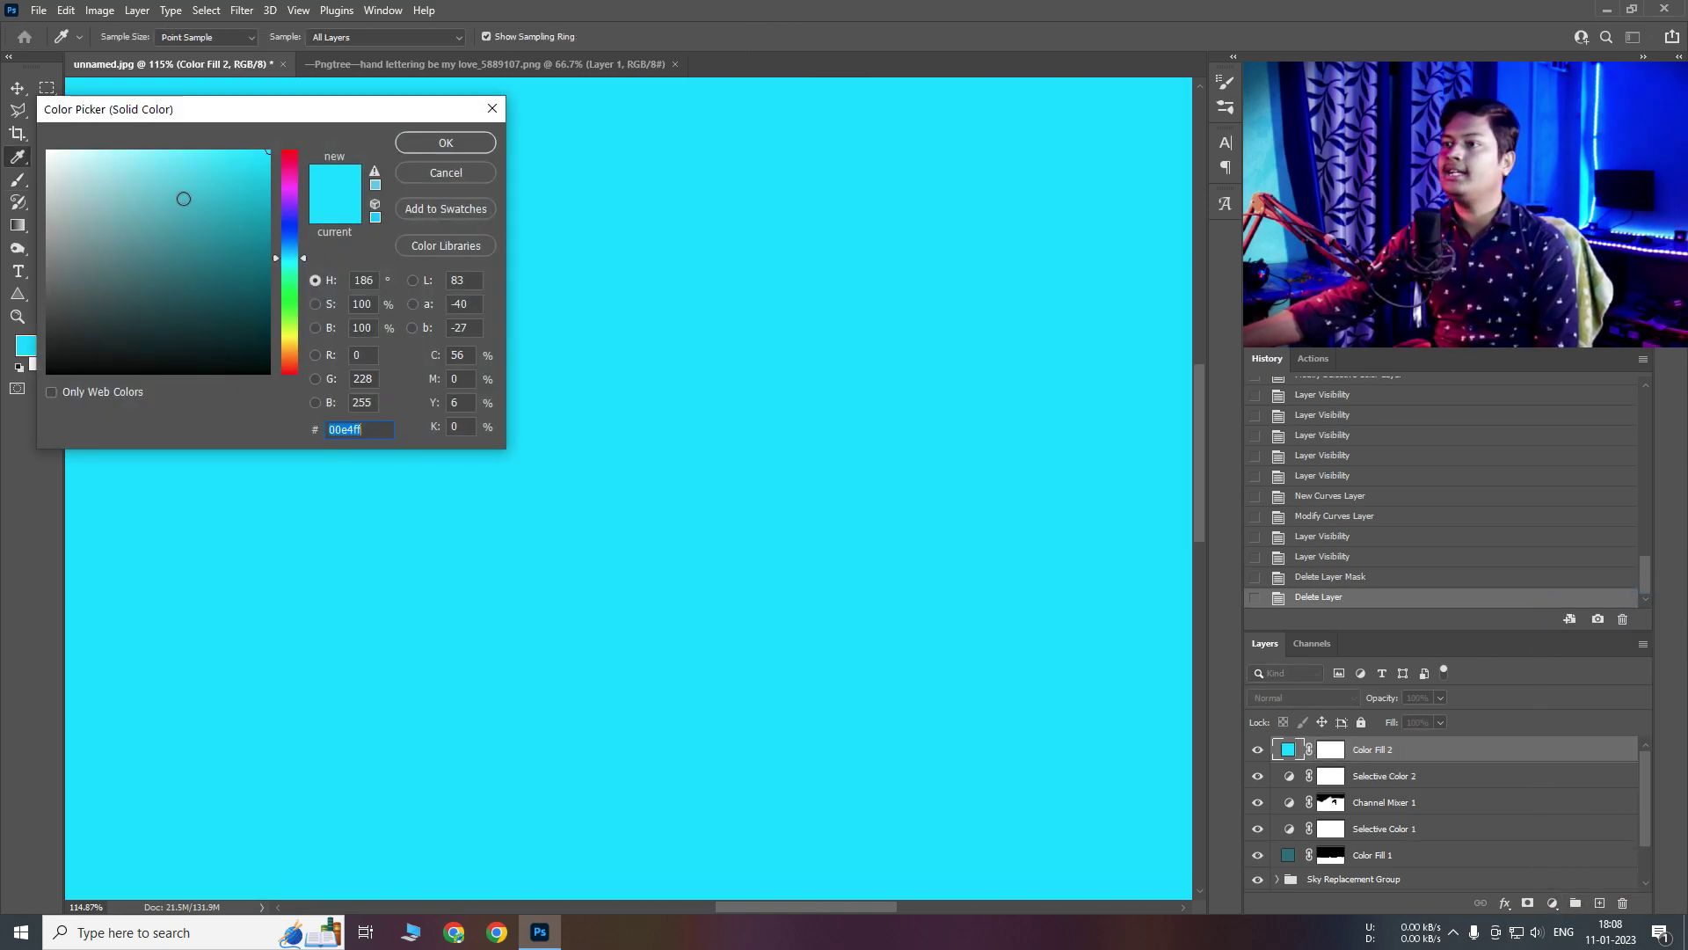
pyautogui.moveTo(182, 196); pyautogui.dragTo(95, 70)
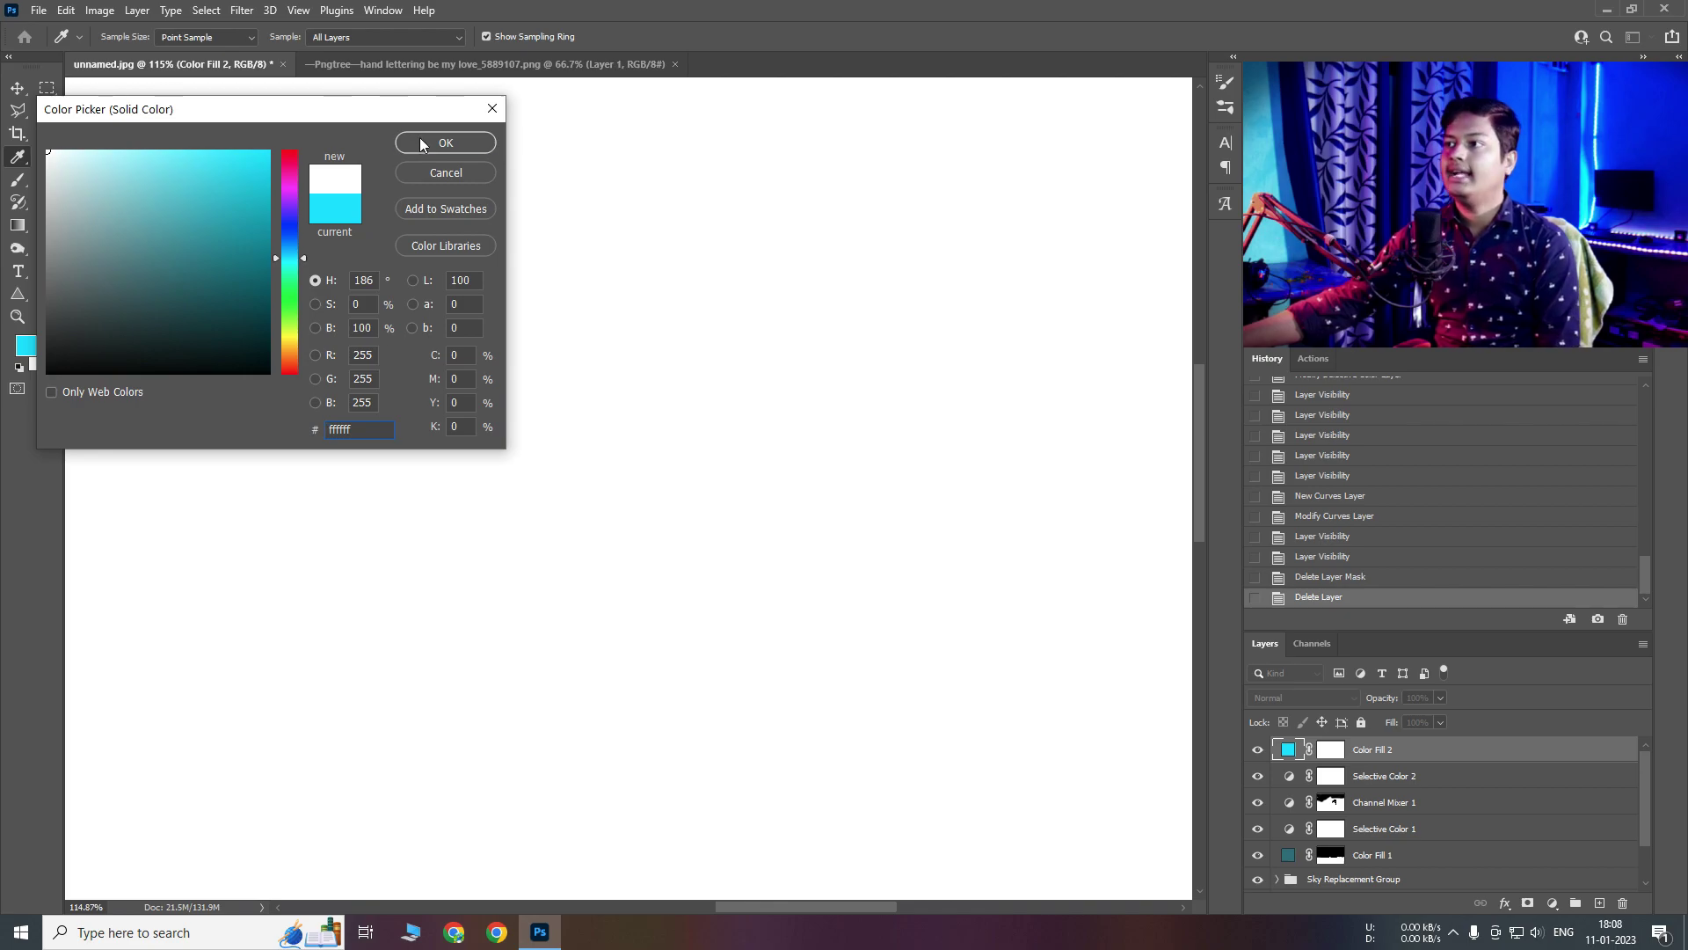
pyautogui.click(419, 142)
# Keep Color Fill 2 on Normal blend mode and bring up its Layer Style blending options
pyautogui.click(1323, 699)
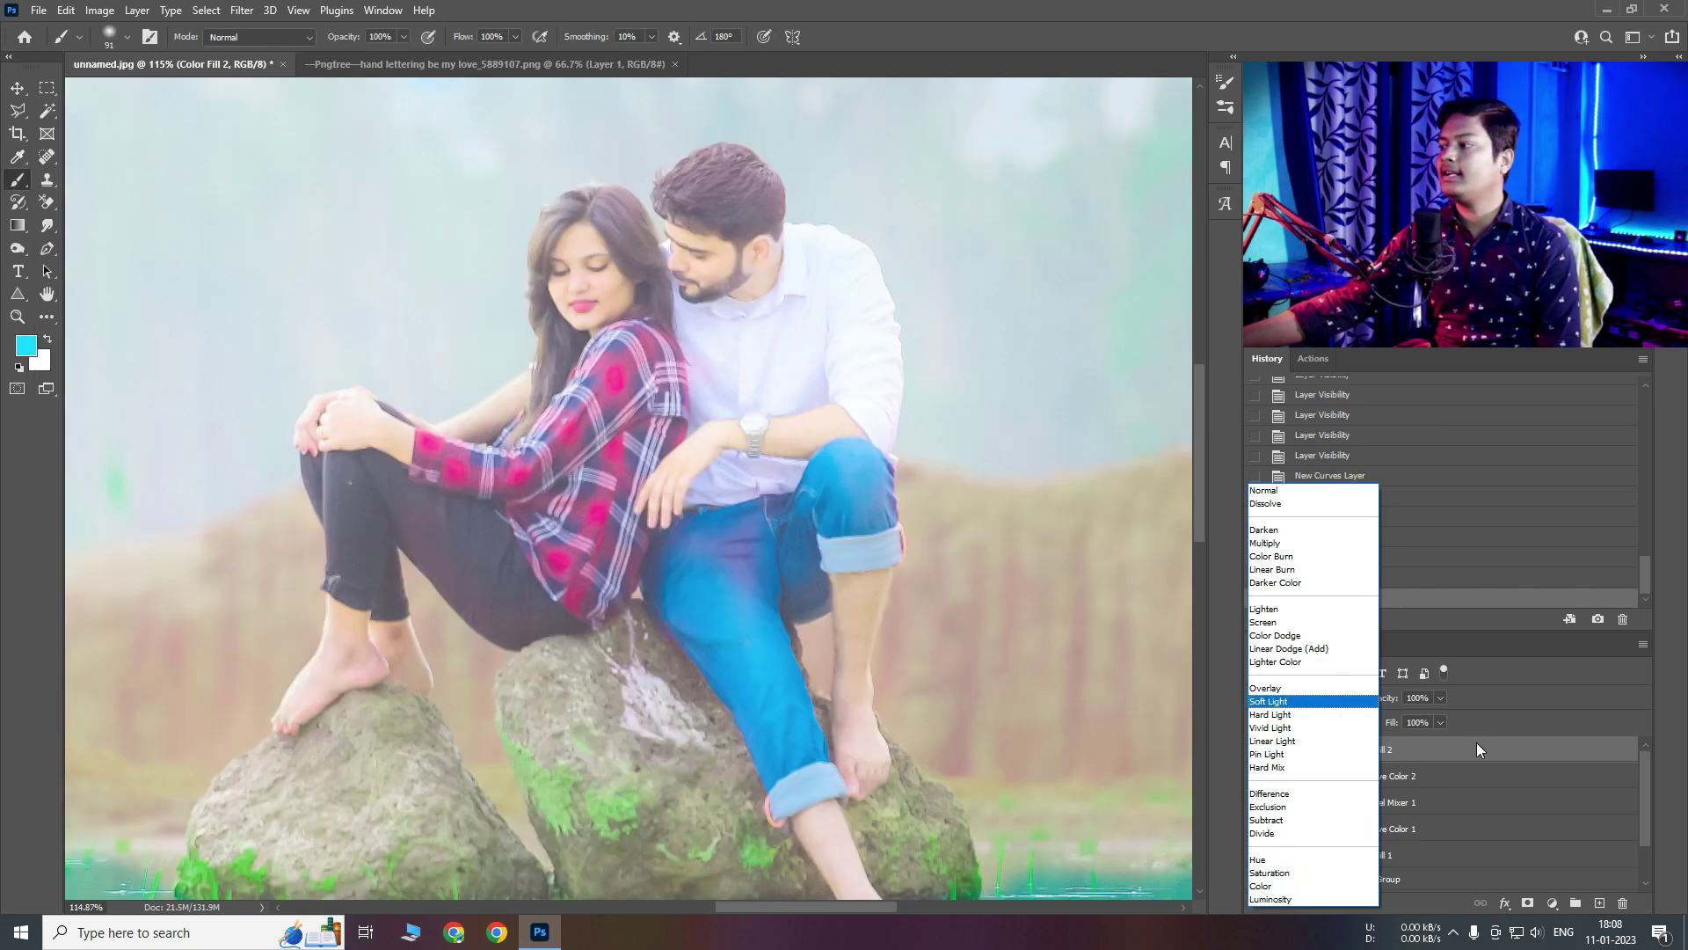
pyautogui.click(1475, 742)
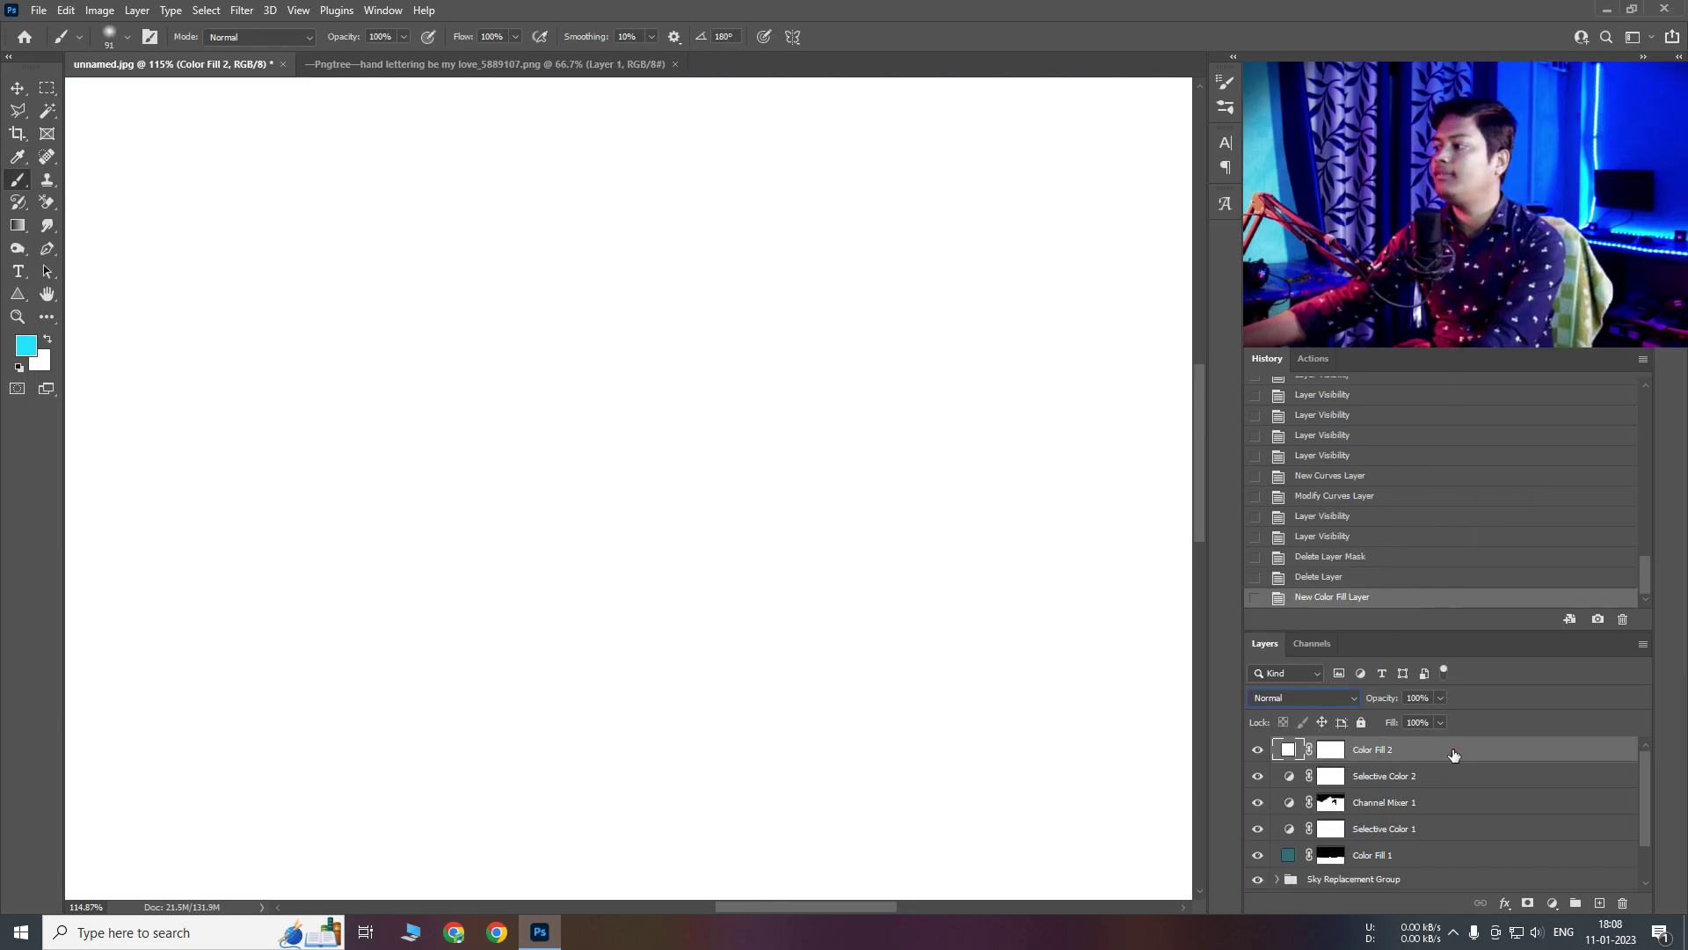
pyautogui.doubleClick(1352, 741)
pyautogui.moveTo(959, 231); pyautogui.dragTo(302, 303)
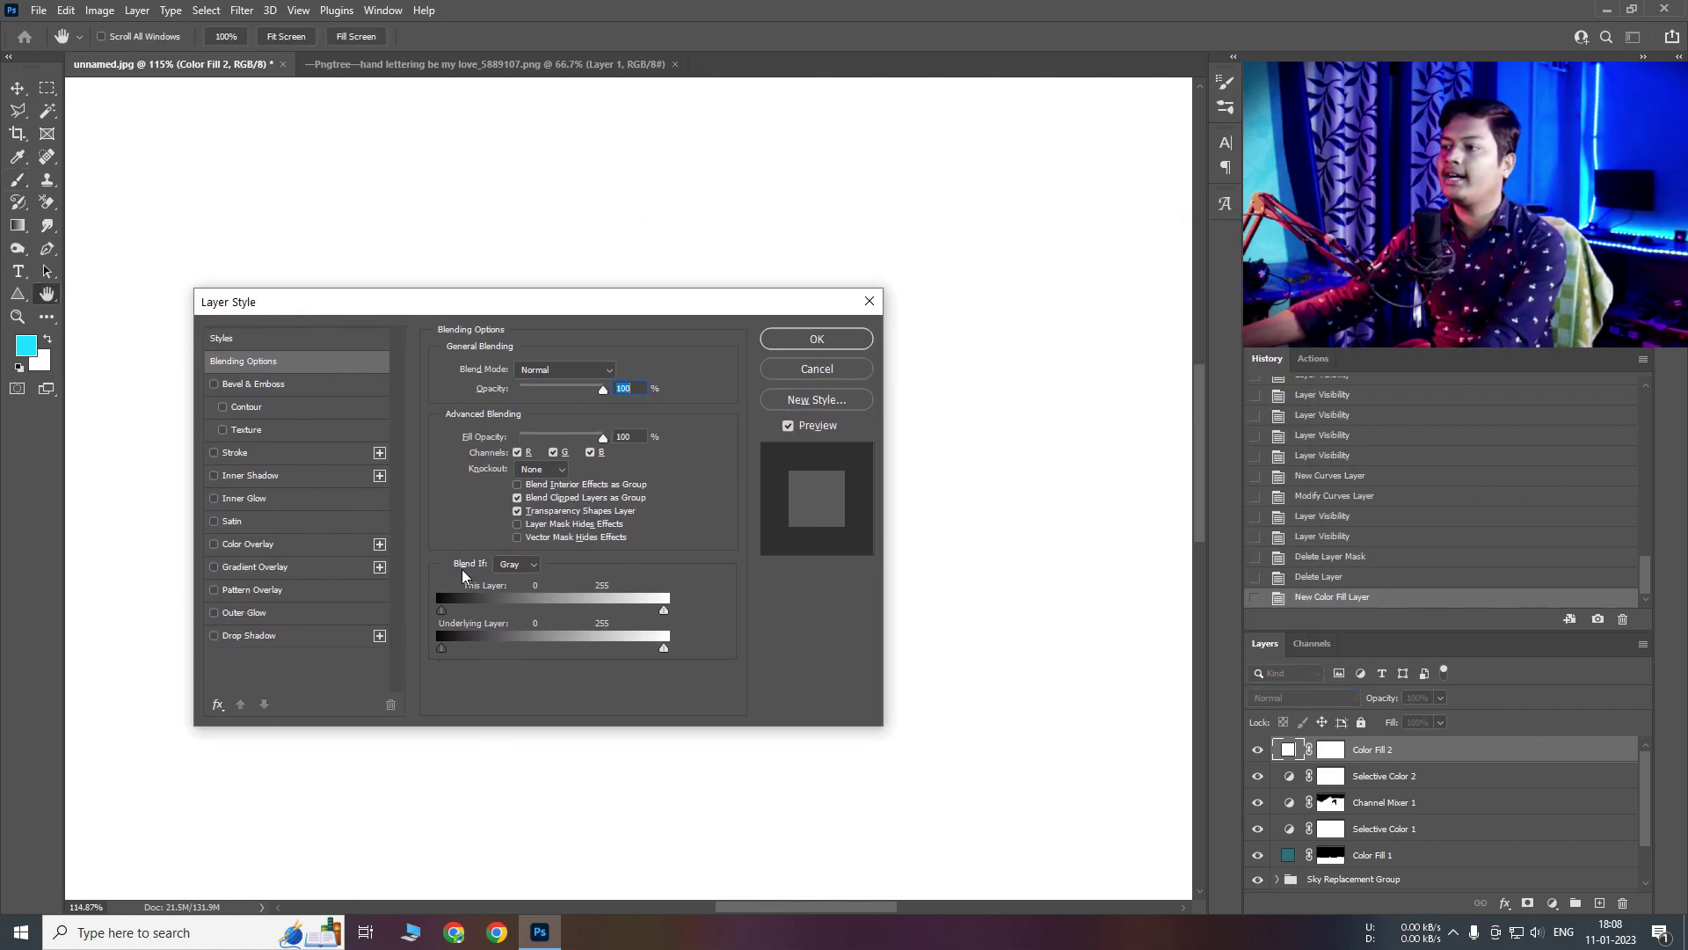
# Set Color Fill 2's Blend If to Red with the Underlying Layer slider at 0/255, and apply
pyautogui.moveTo(448, 296)
pyautogui.mouseDown()
pyautogui.moveTo(403, 376)
pyautogui.moveTo(338, 433)
pyautogui.mouseUp()
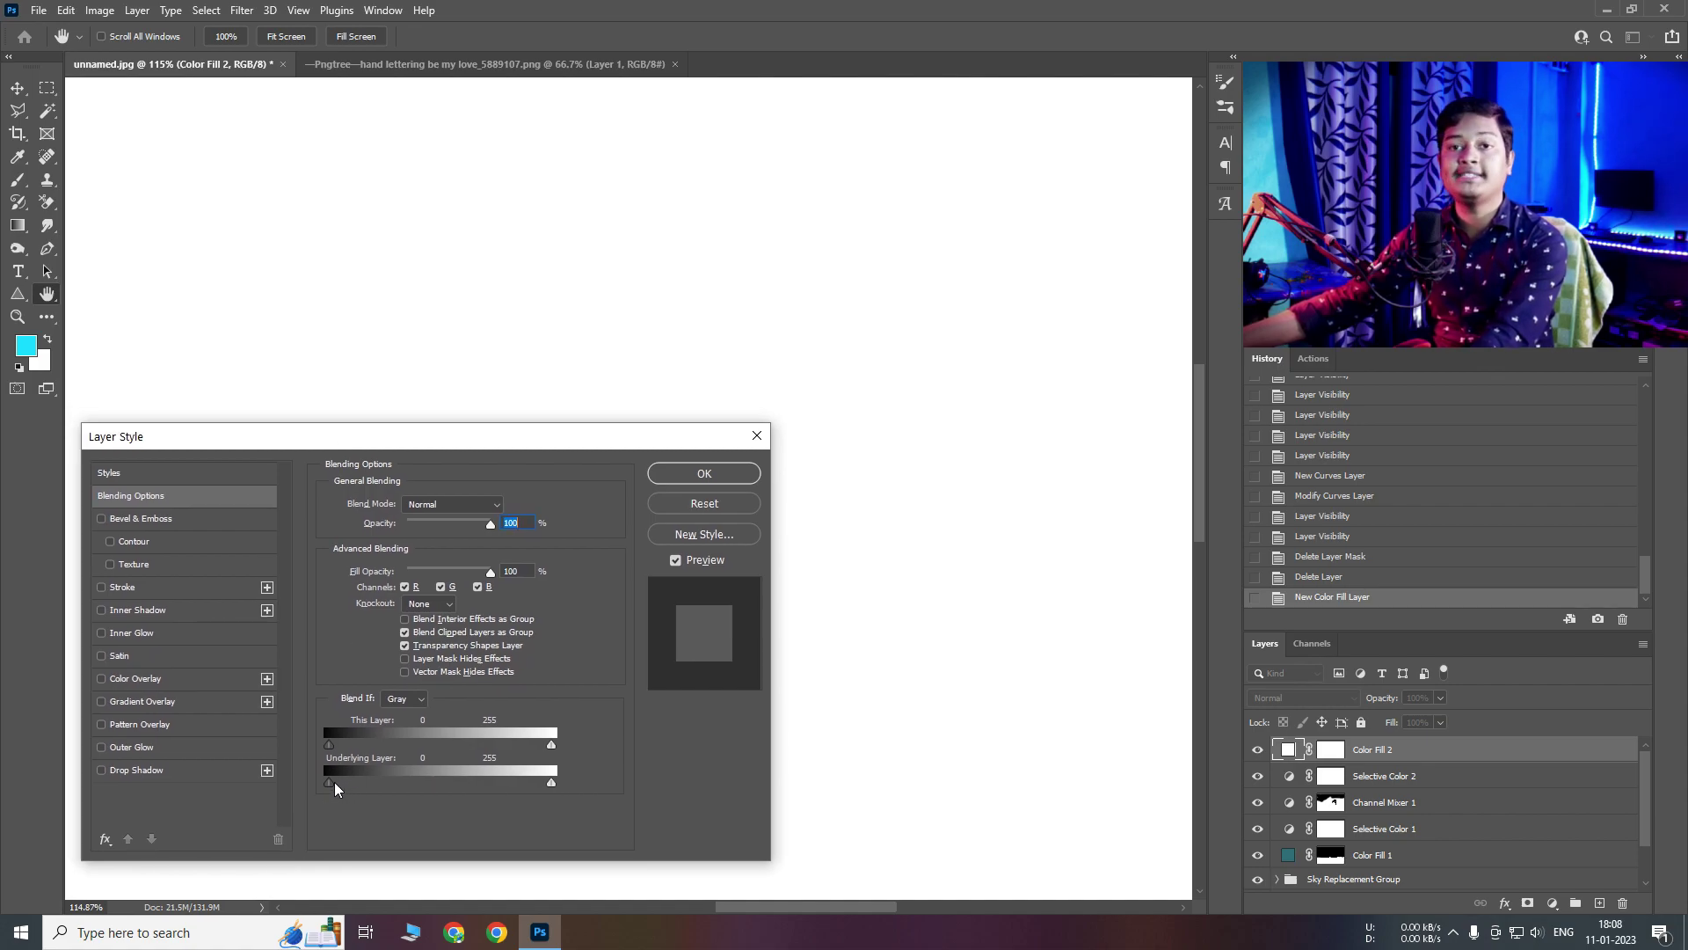
pyautogui.moveTo(361, 793); pyautogui.dragTo(649, 780)
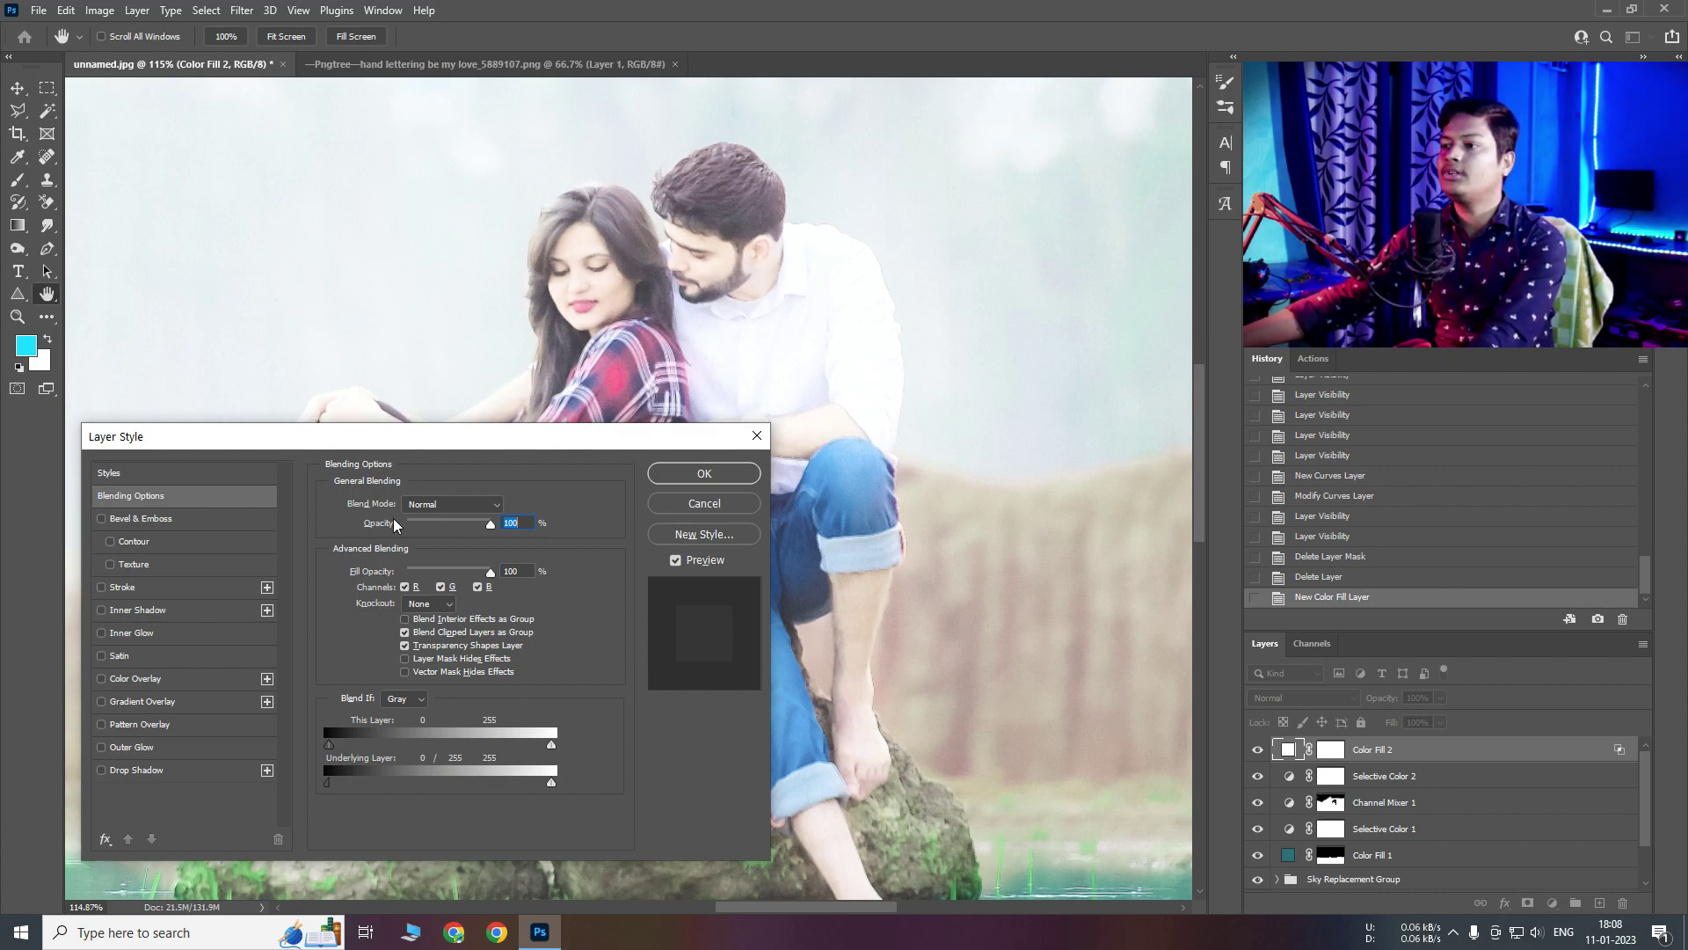
pyautogui.click(404, 698)
pyautogui.click(400, 726)
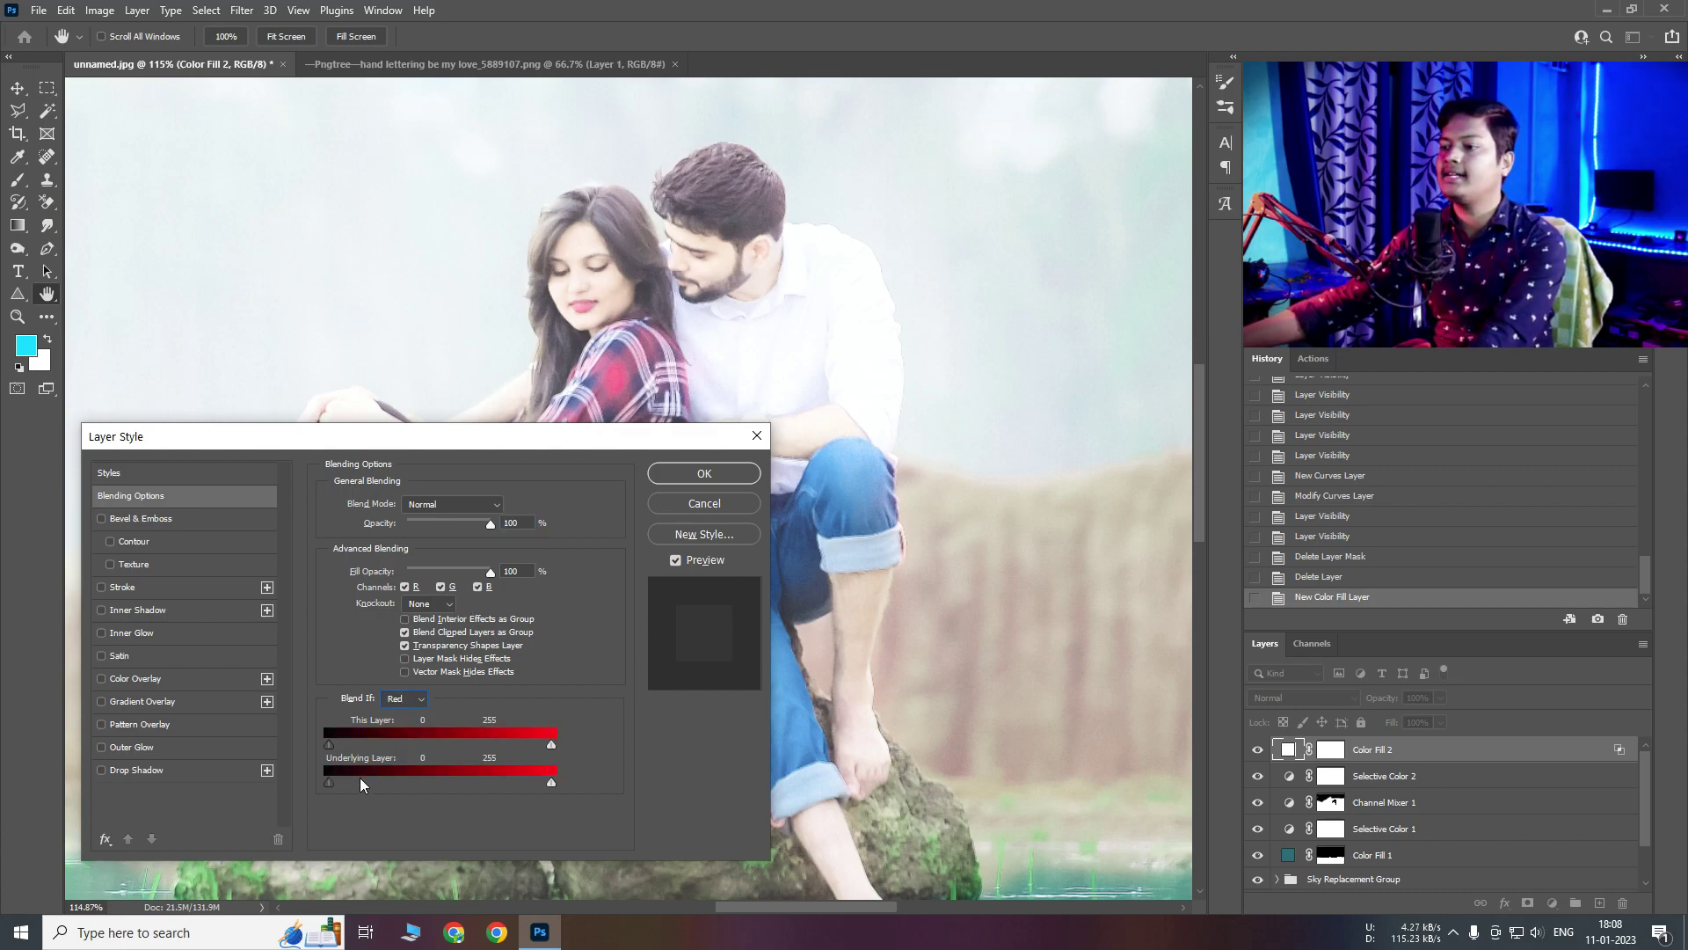
pyautogui.moveTo(335, 793); pyautogui.dragTo(858, 800)
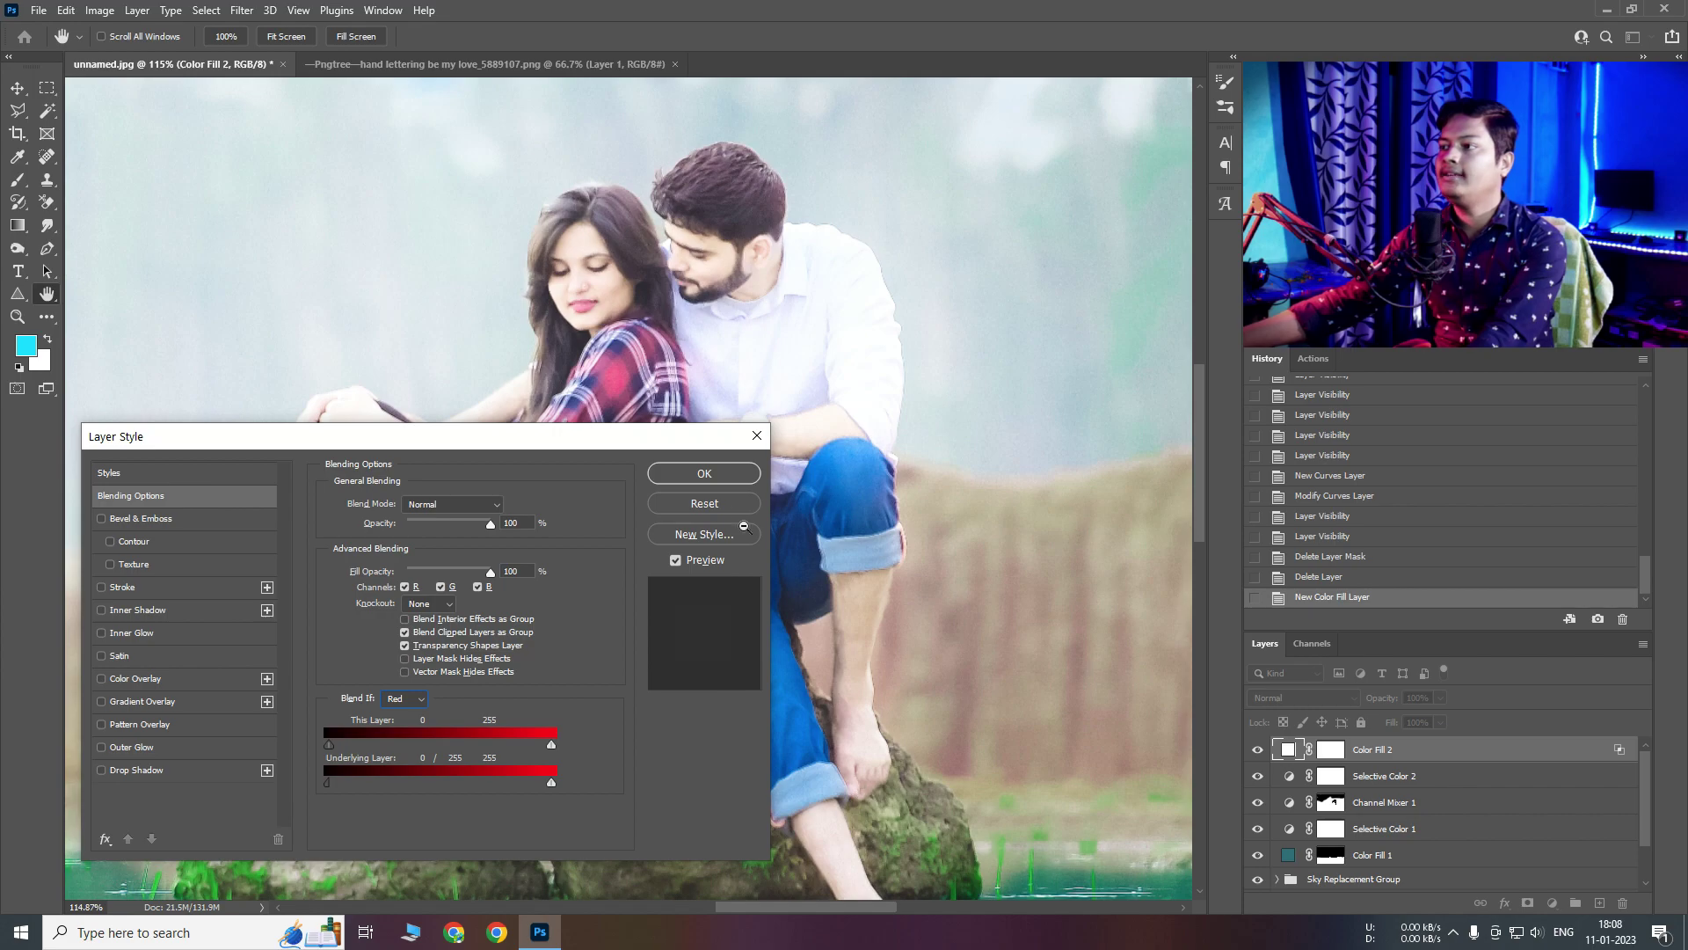
pyautogui.click(705, 474)
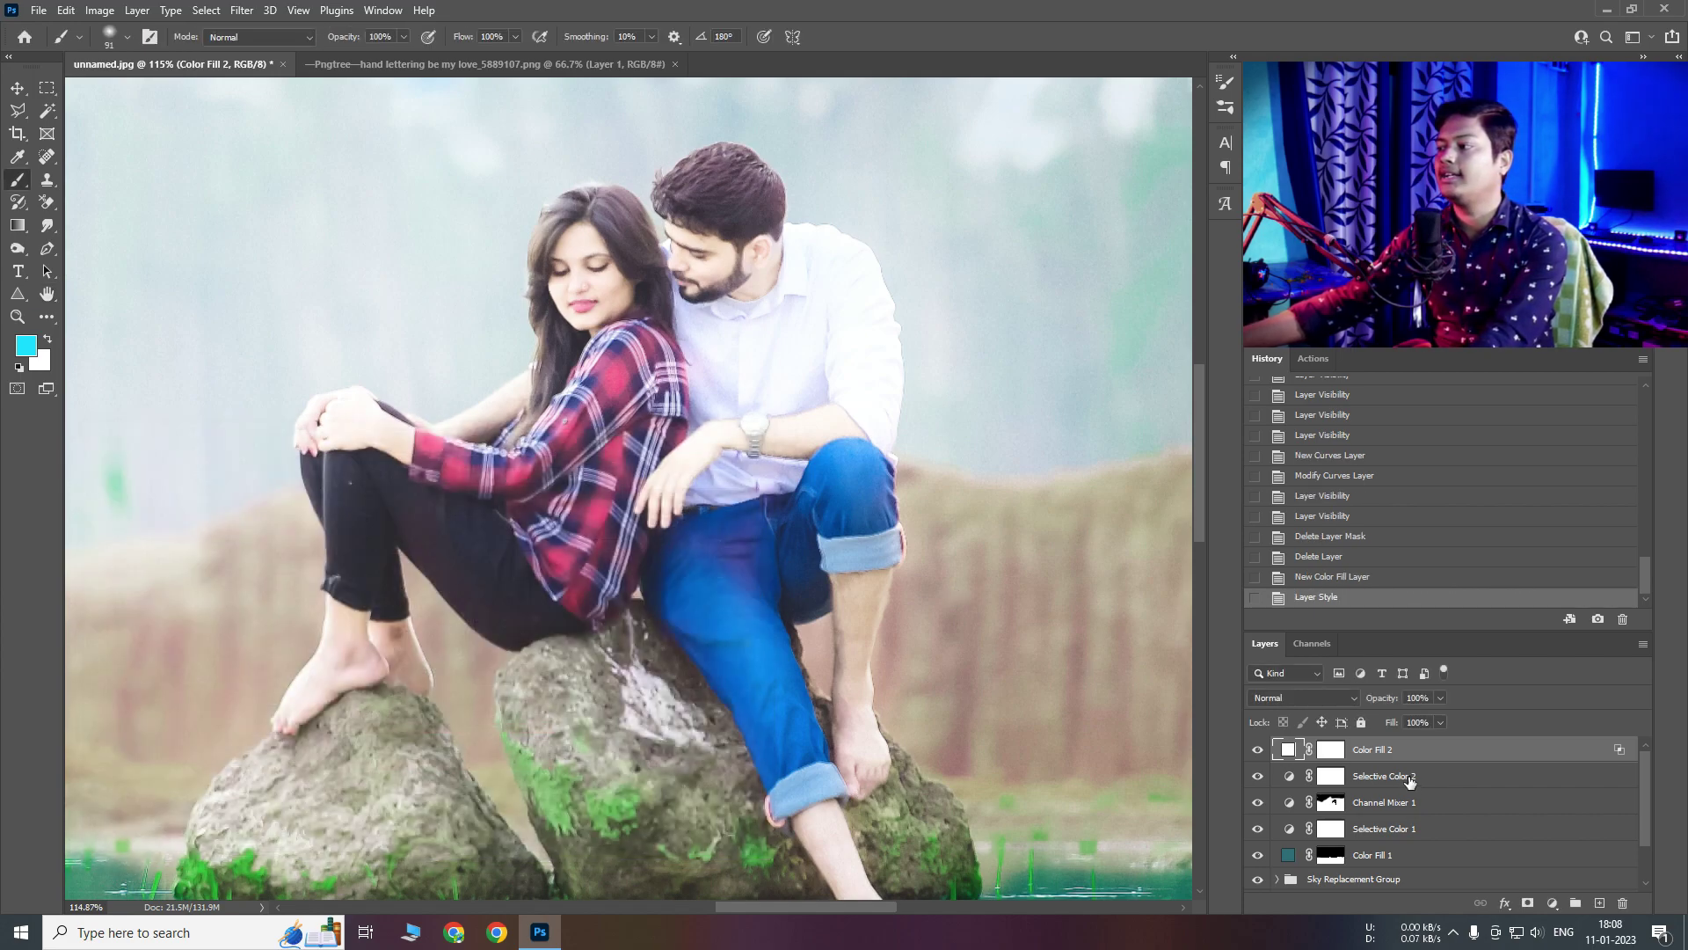
# Set Color Fill 2 to Soft Light and invert its mask to hide the fill
pyautogui.click(1300, 698)
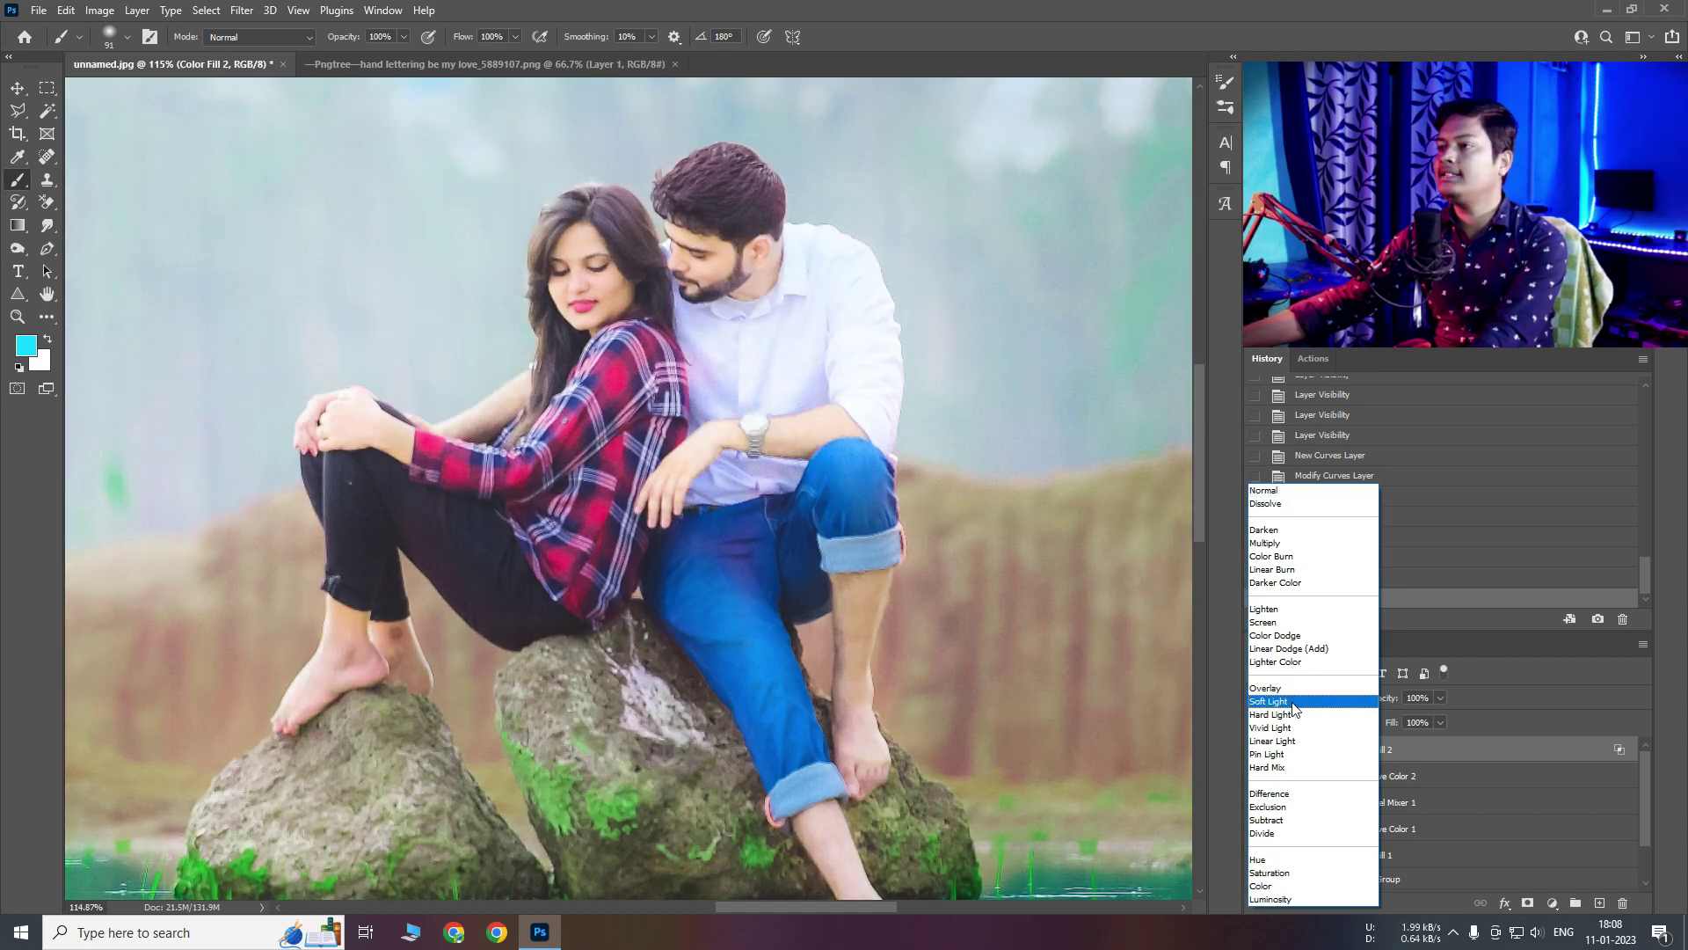
pyautogui.click(1294, 701)
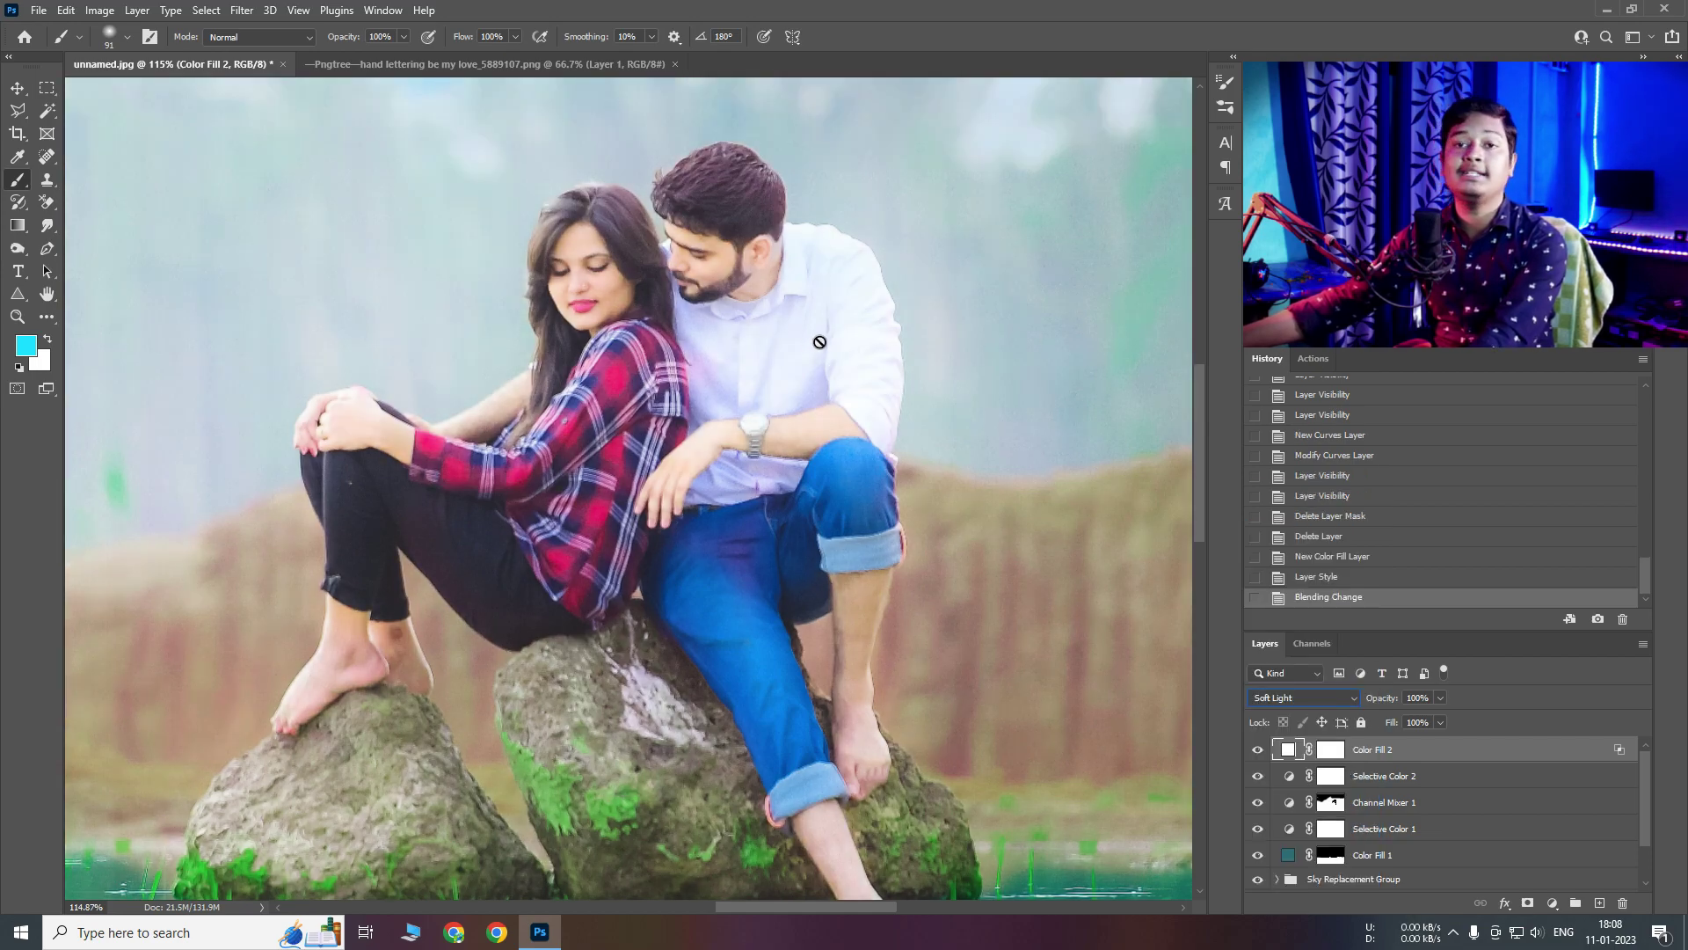
pyautogui.click(1333, 752)
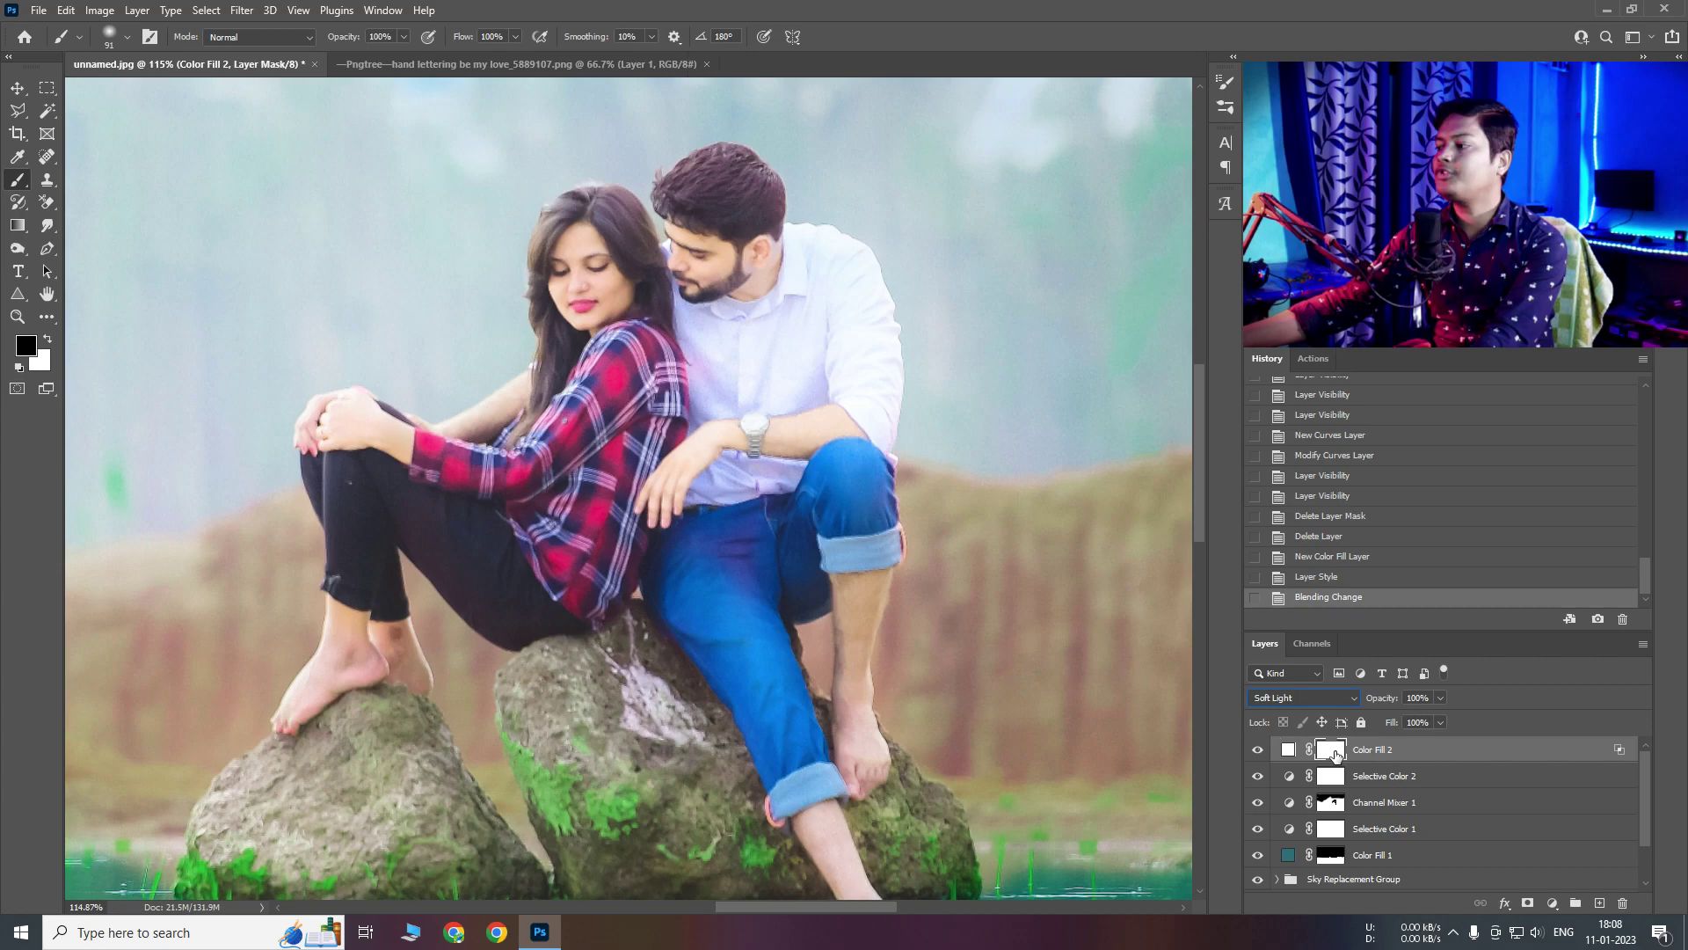
pyautogui.scroll(-2, 923, 562)
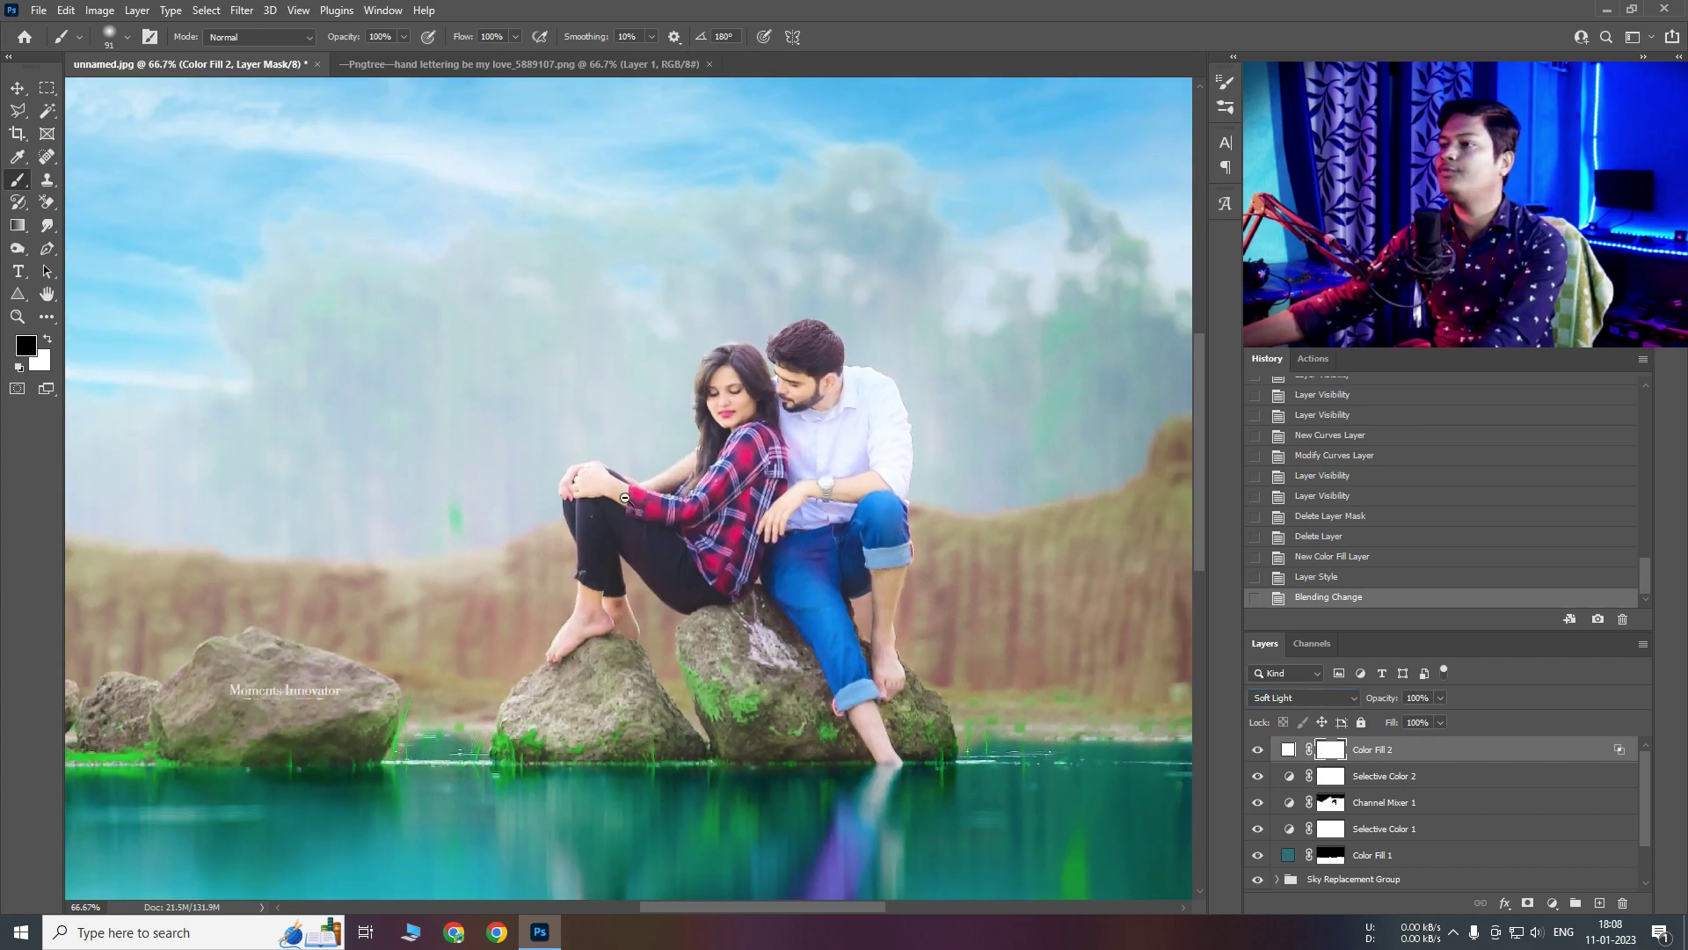
pyautogui.scroll(3, 791, 475)
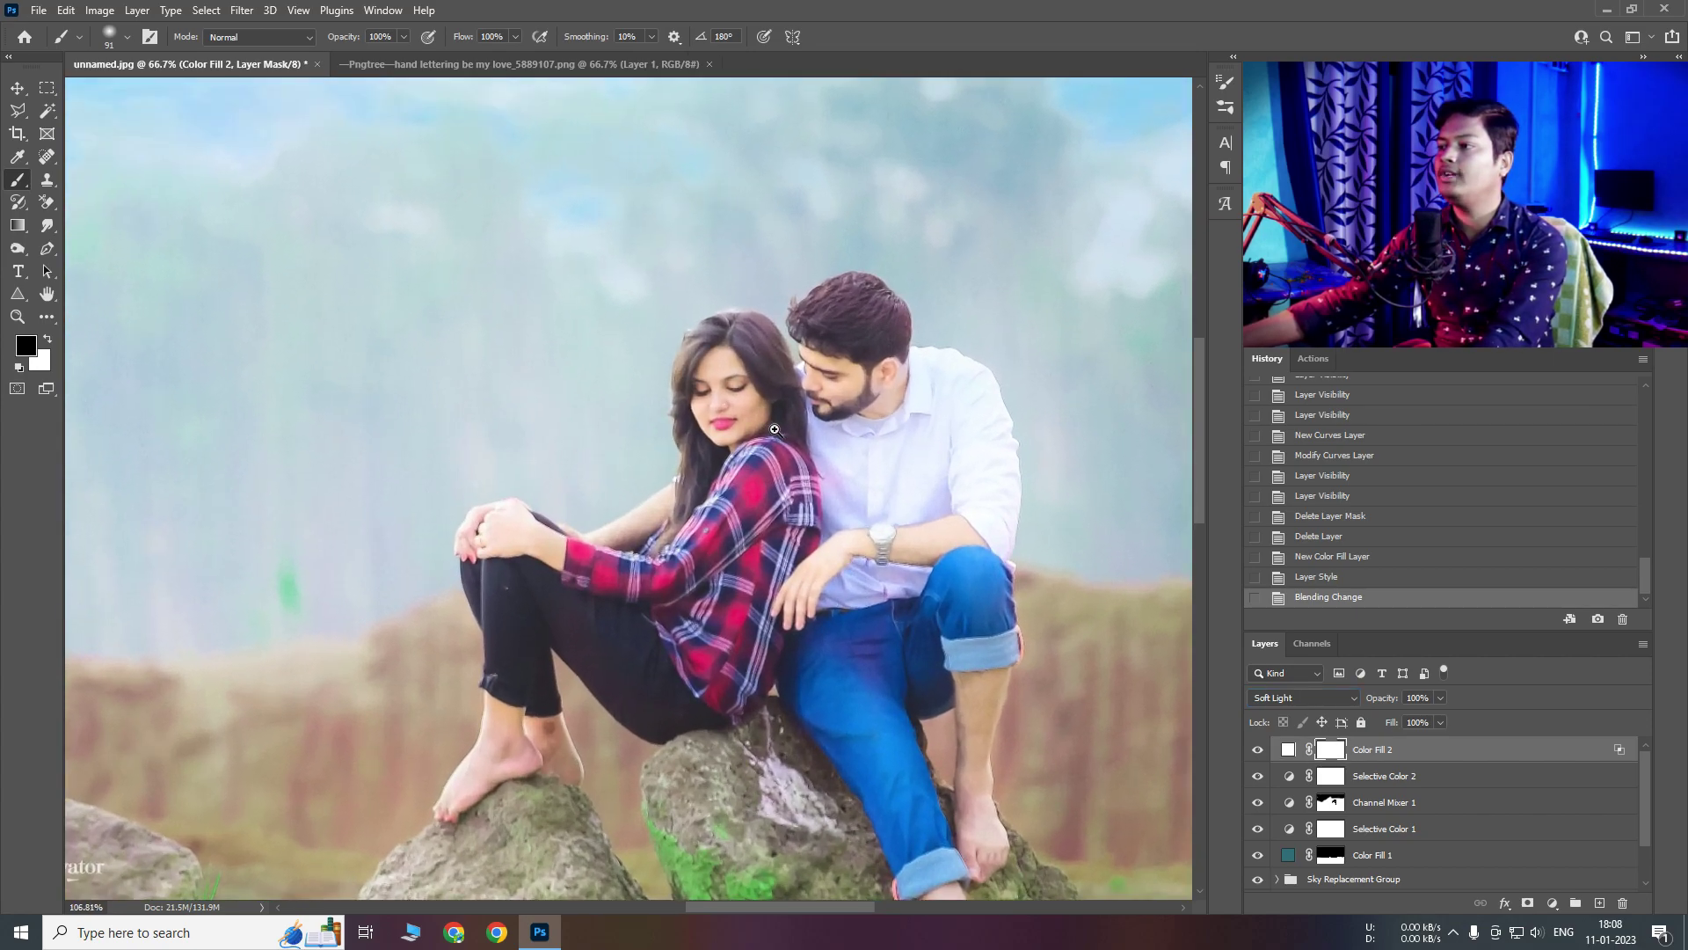
pyautogui.hotkey('ctrl', 'i')
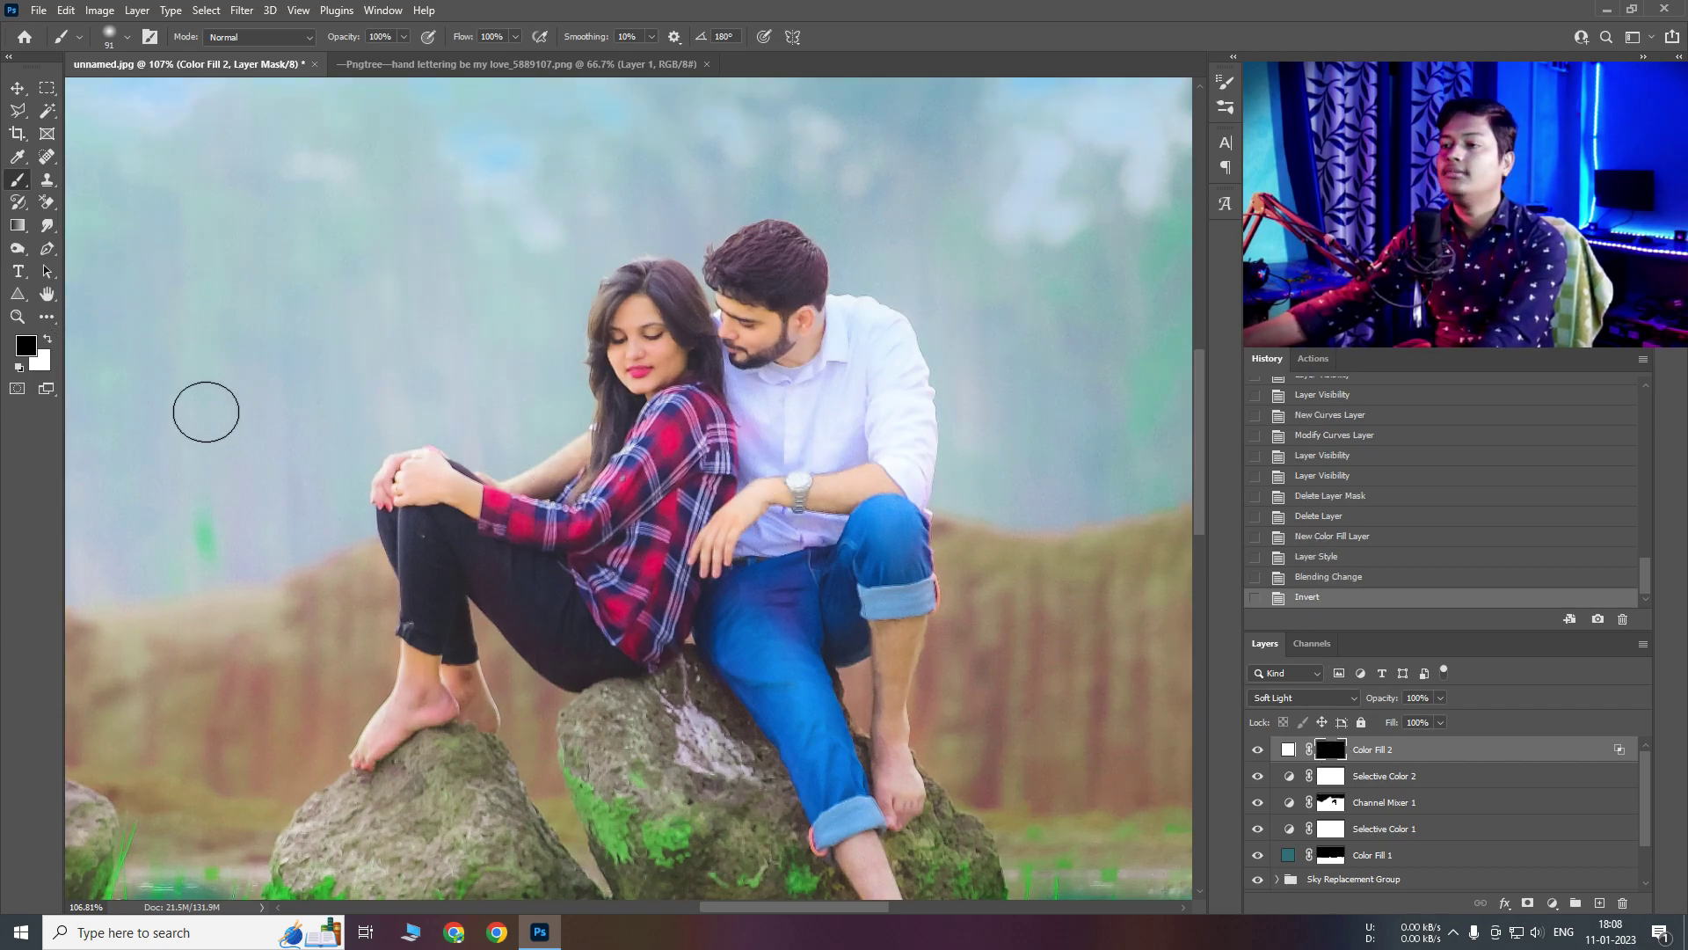
# Paint white on the mask over the man's face and the woman's face, arm and leg
pyautogui.click(47, 339)
pyautogui.click(833, 363)
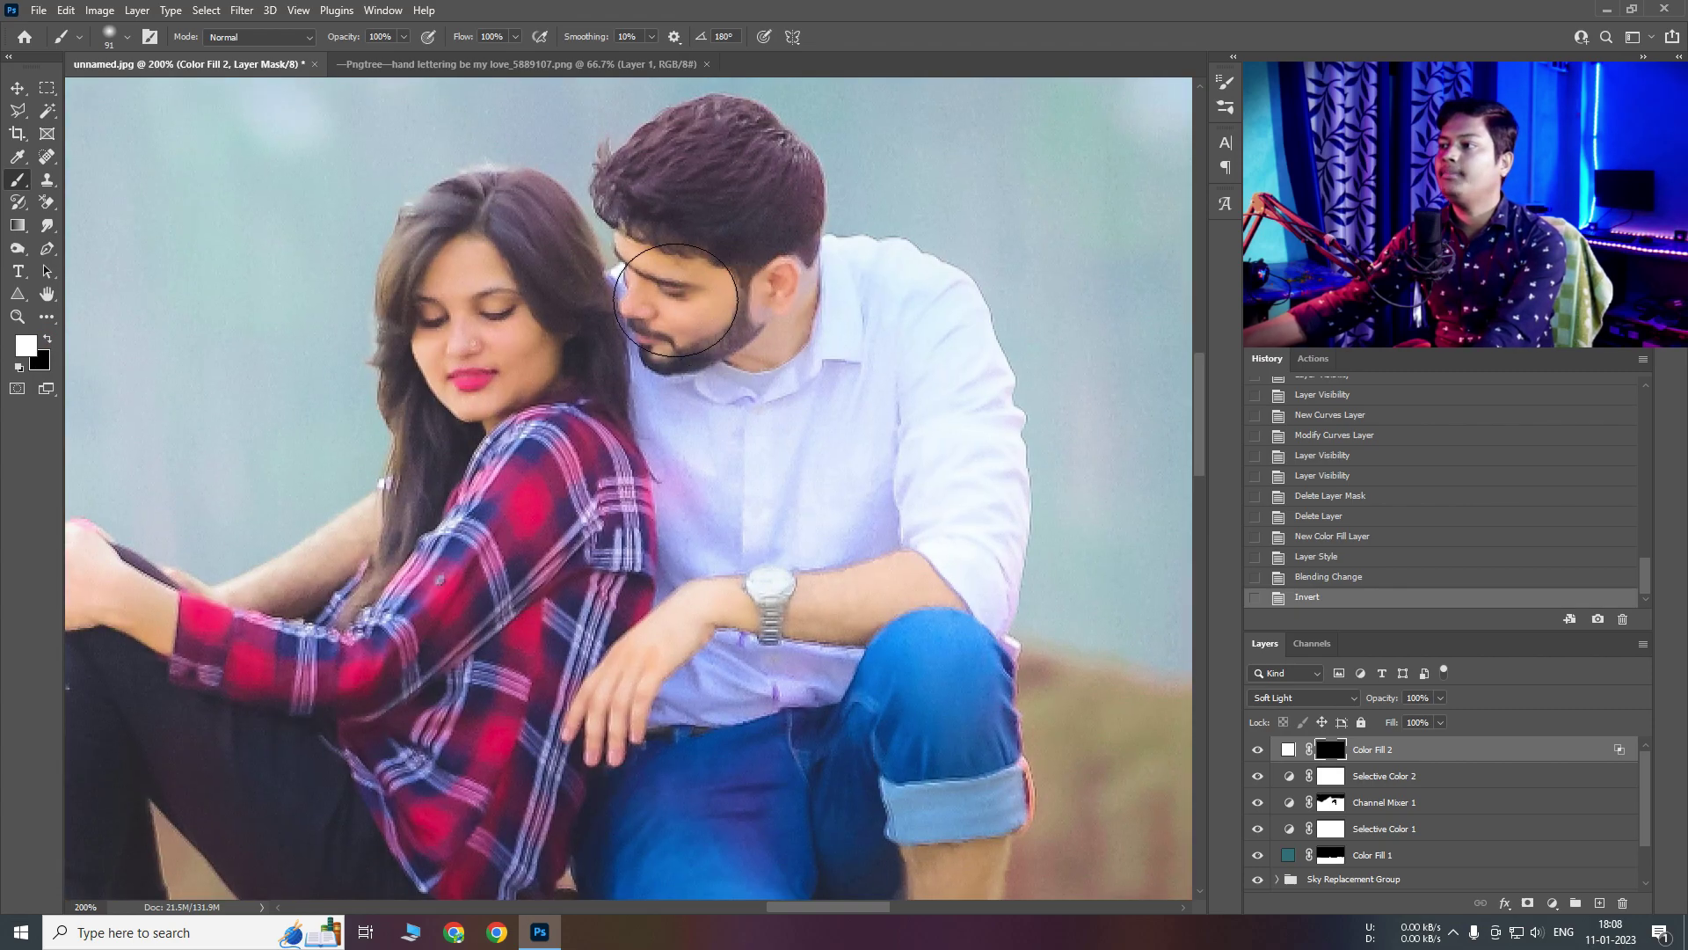
pyautogui.moveTo(616, 264); pyautogui.dragTo(835, 334)
pyautogui.moveTo(468, 321); pyautogui.dragTo(501, 466)
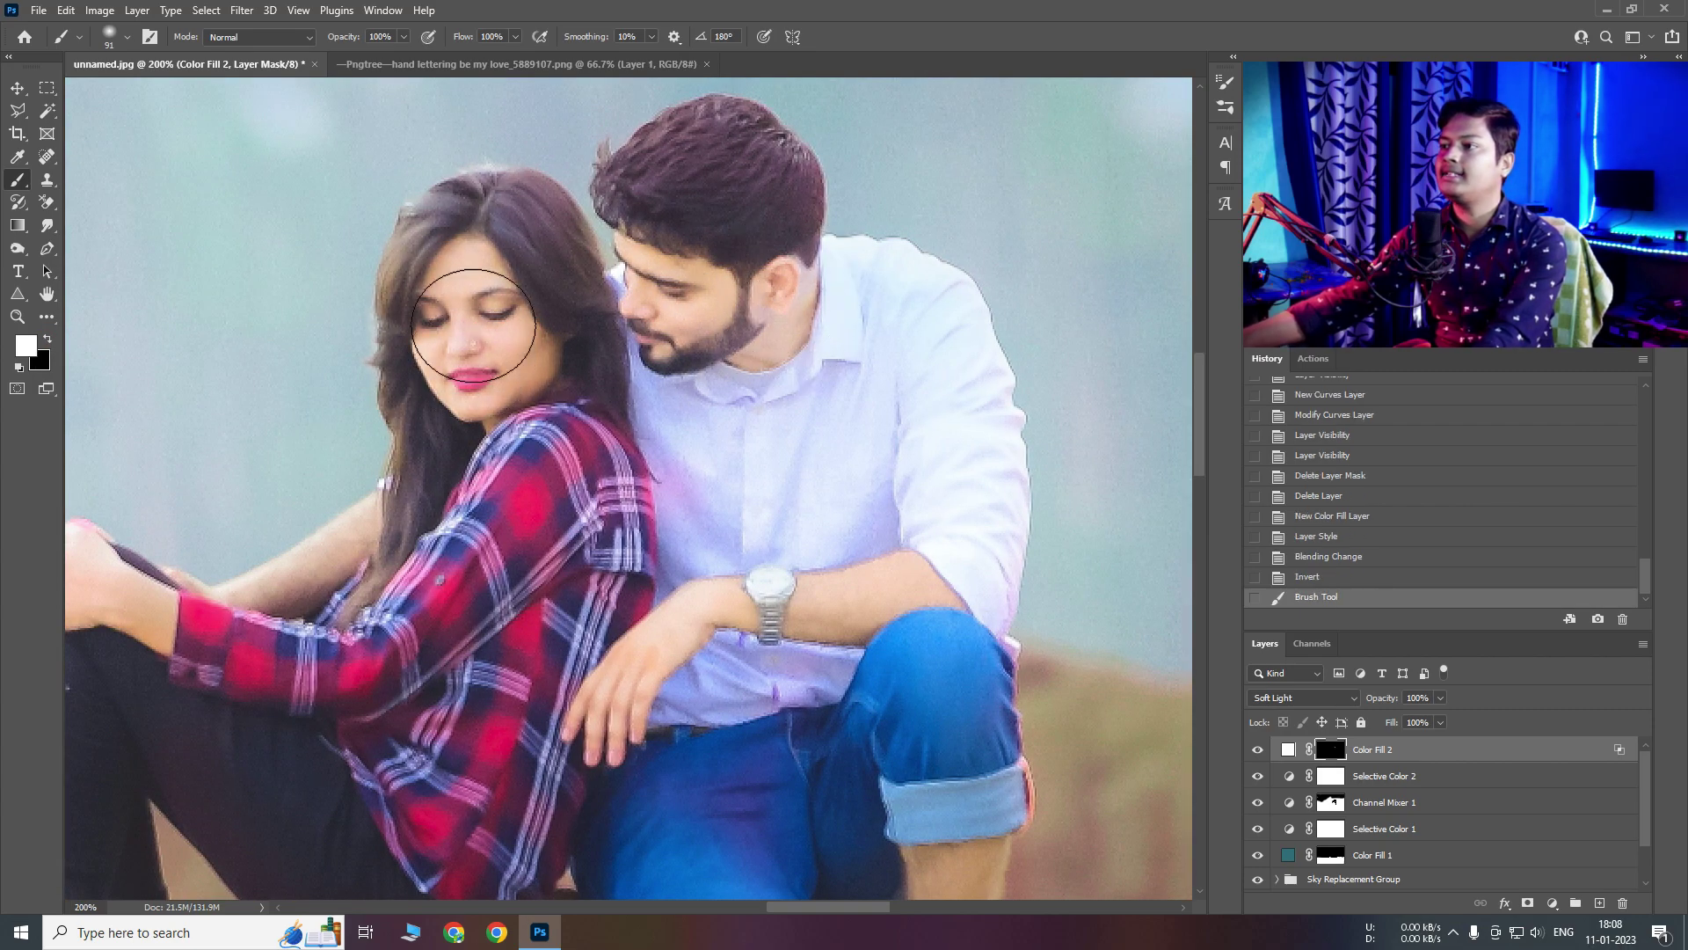
pyautogui.moveTo(395, 554)
pyautogui.mouseDown()
pyautogui.moveTo(633, 361)
pyautogui.moveTo(357, 453)
pyautogui.mouseUp()
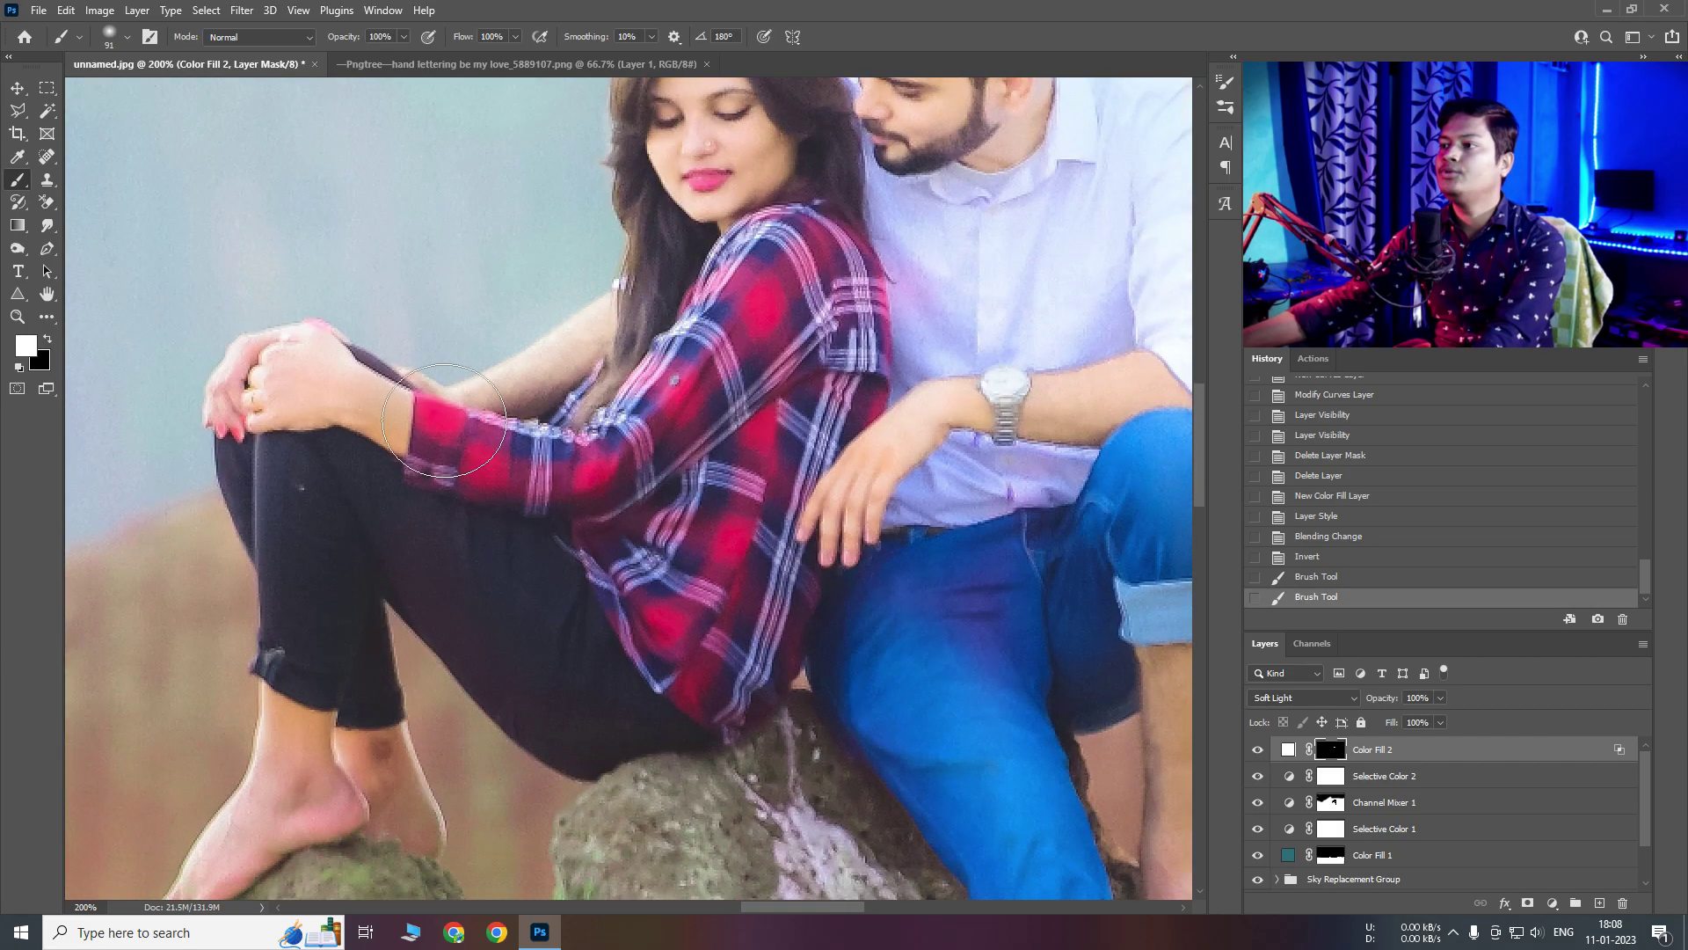
pyautogui.moveTo(363, 615); pyautogui.dragTo(422, 392)
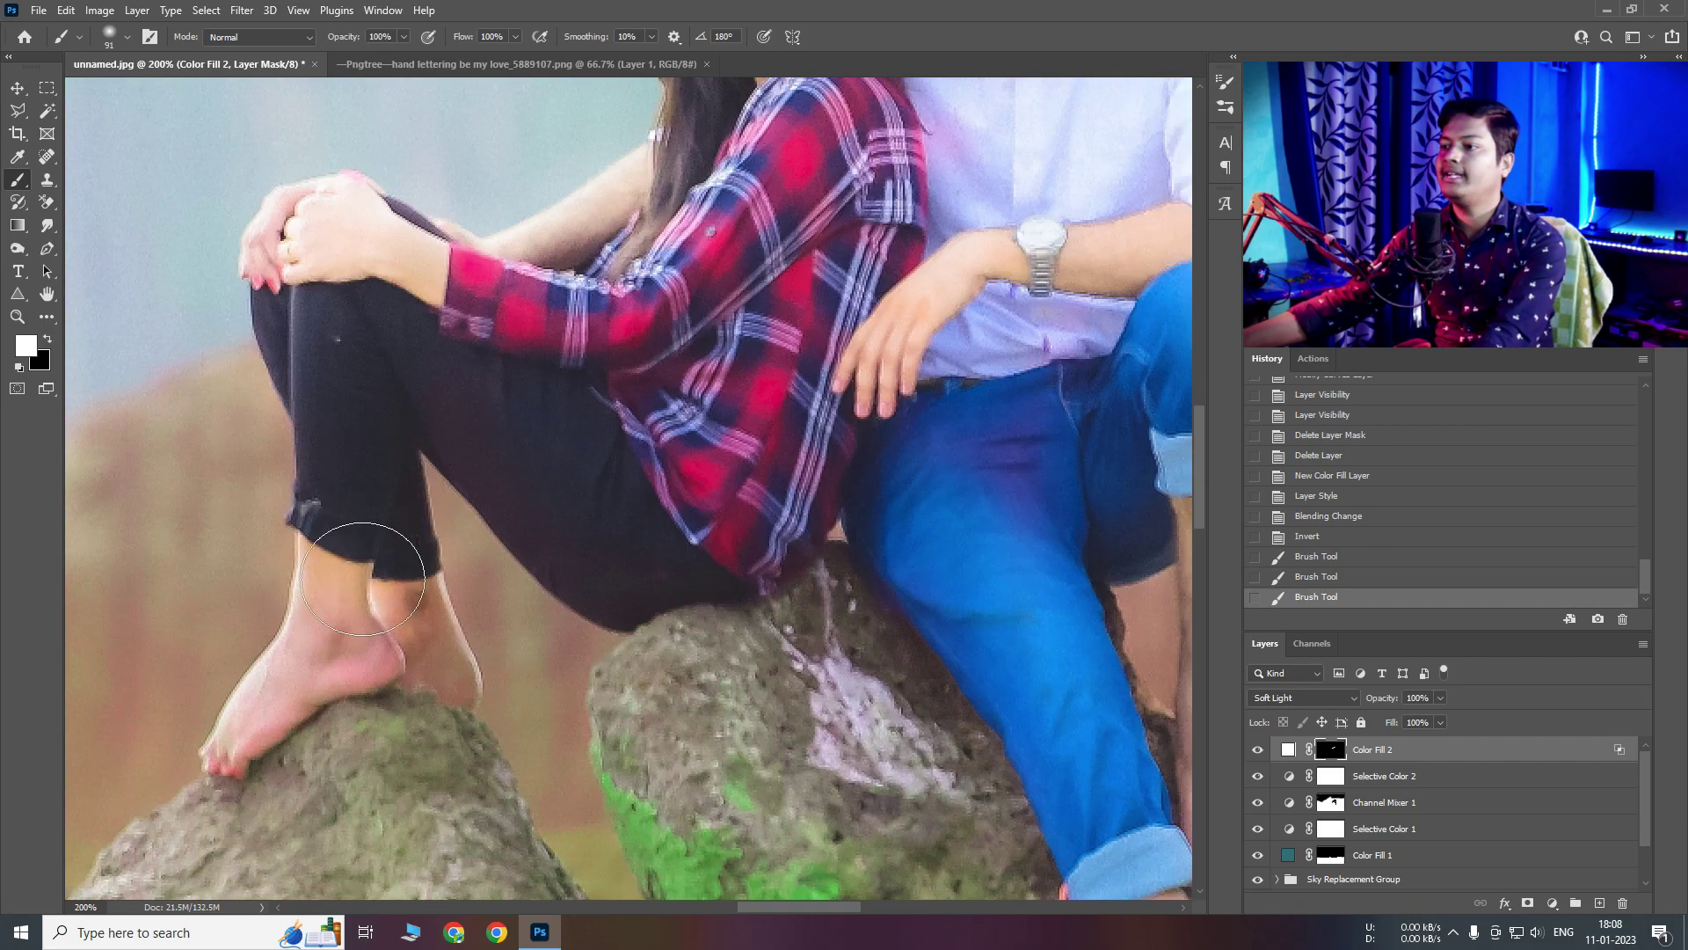
pyautogui.moveTo(366, 539); pyautogui.dragTo(479, 695)
pyautogui.moveTo(902, 659); pyautogui.dragTo(515, 352)
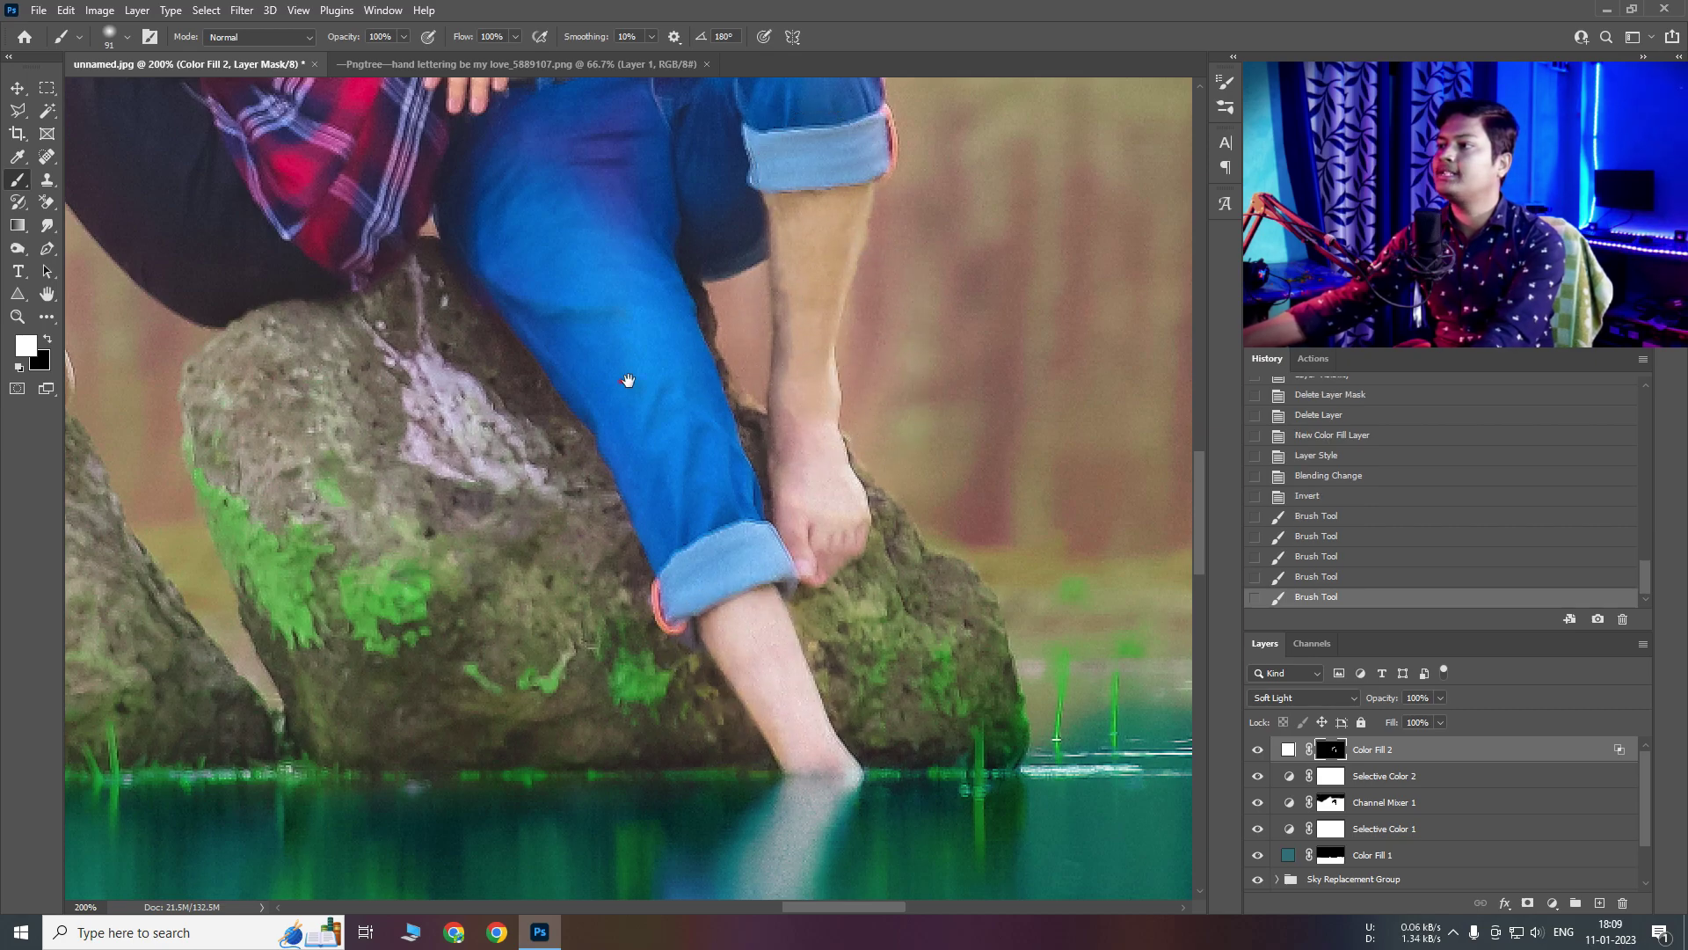
pyautogui.moveTo(625, 381); pyautogui.dragTo(839, 269)
# Enlarge the brush and paint the brightening over the whole couple
pyautogui.scroll(-1, 853, 246)
pyautogui.scroll(-1, 855, 245)
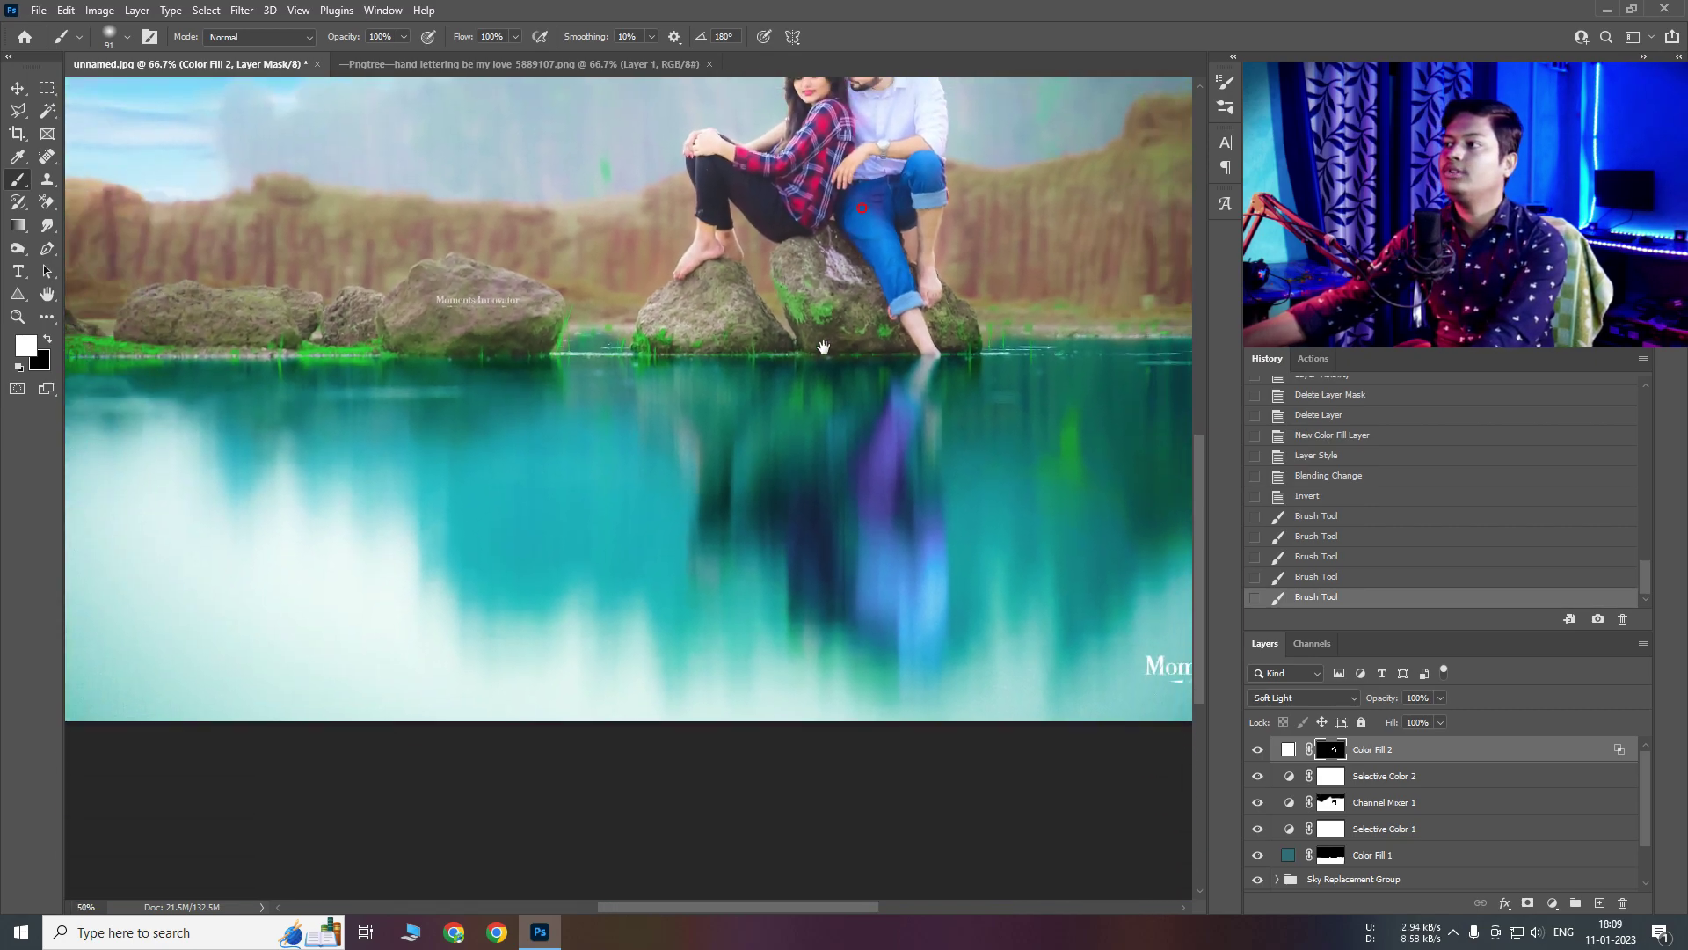
pyautogui.scroll(-1, 849, 316)
pyautogui.scroll(-1, 841, 399)
pyautogui.scroll(-1, 841, 400)
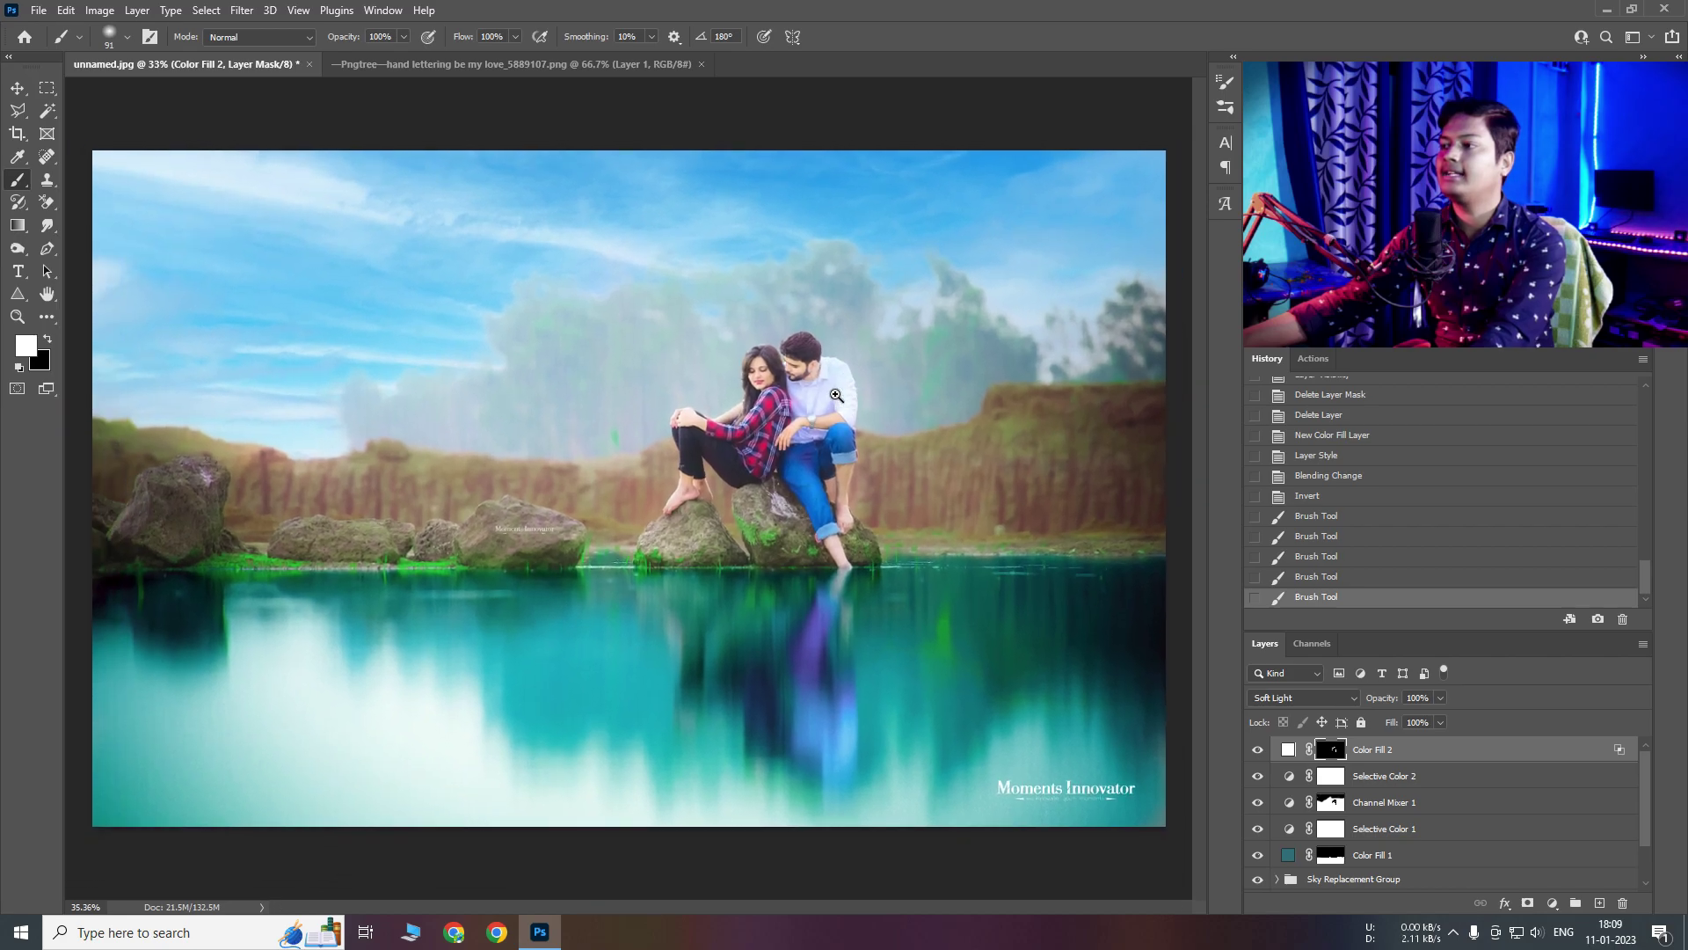
pyautogui.rightClick(839, 383)
pyautogui.moveTo(992, 417); pyautogui.dragTo(1015, 420)
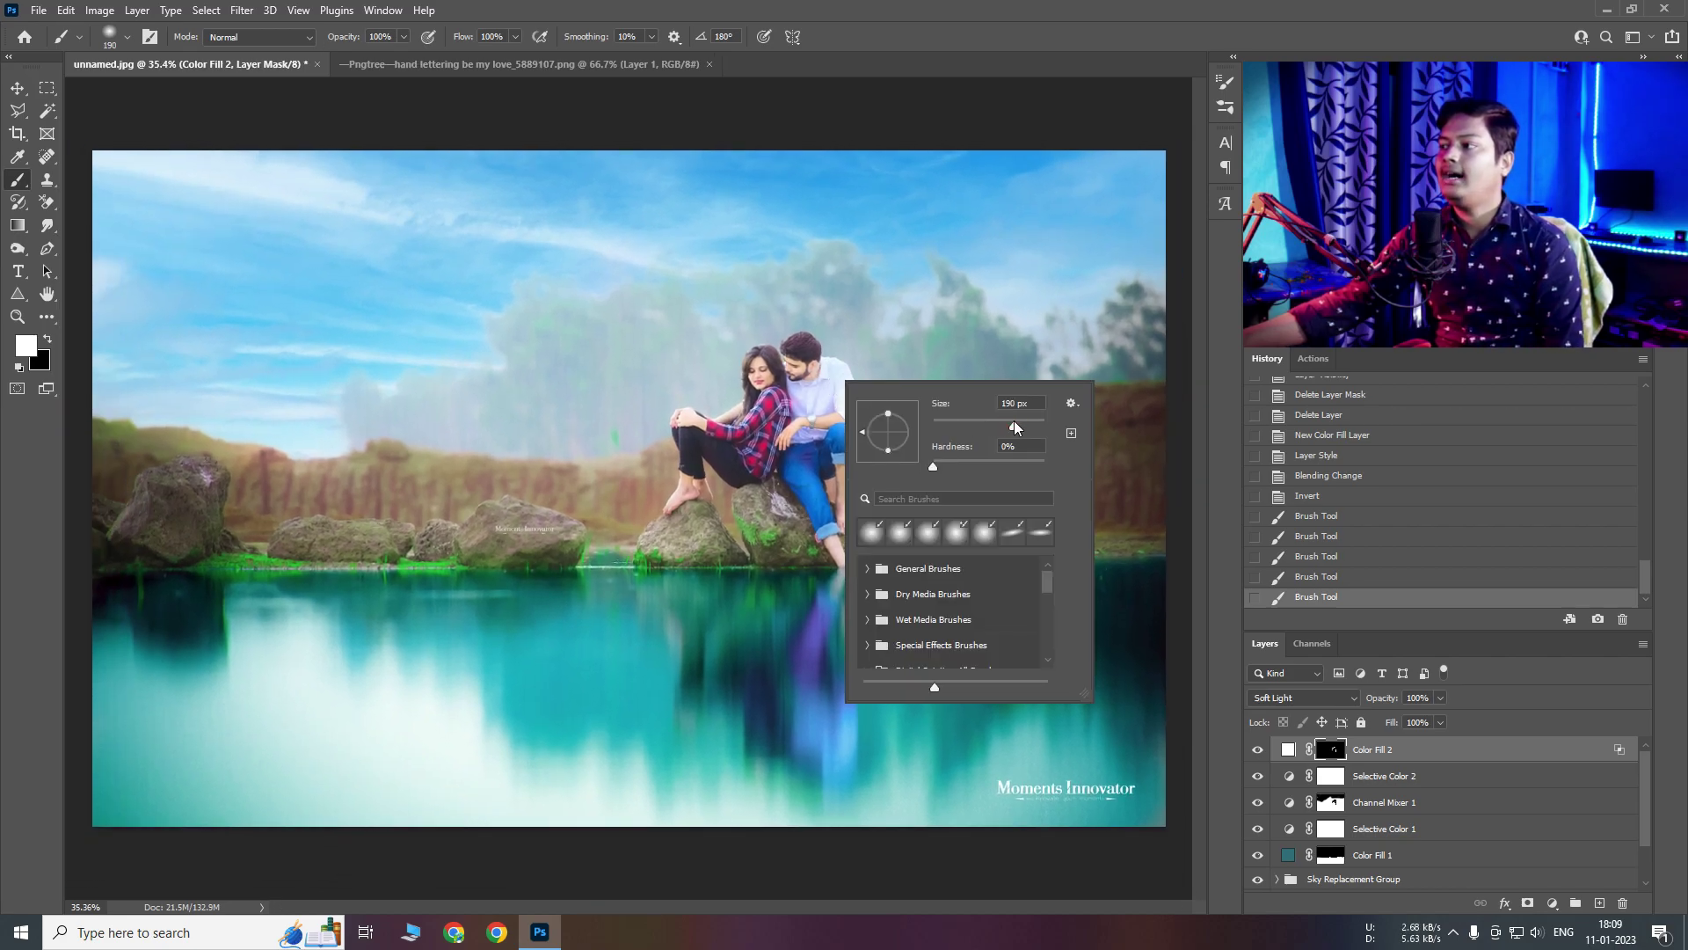
pyautogui.click(795, 316)
pyautogui.moveTo(745, 440); pyautogui.dragTo(832, 375)
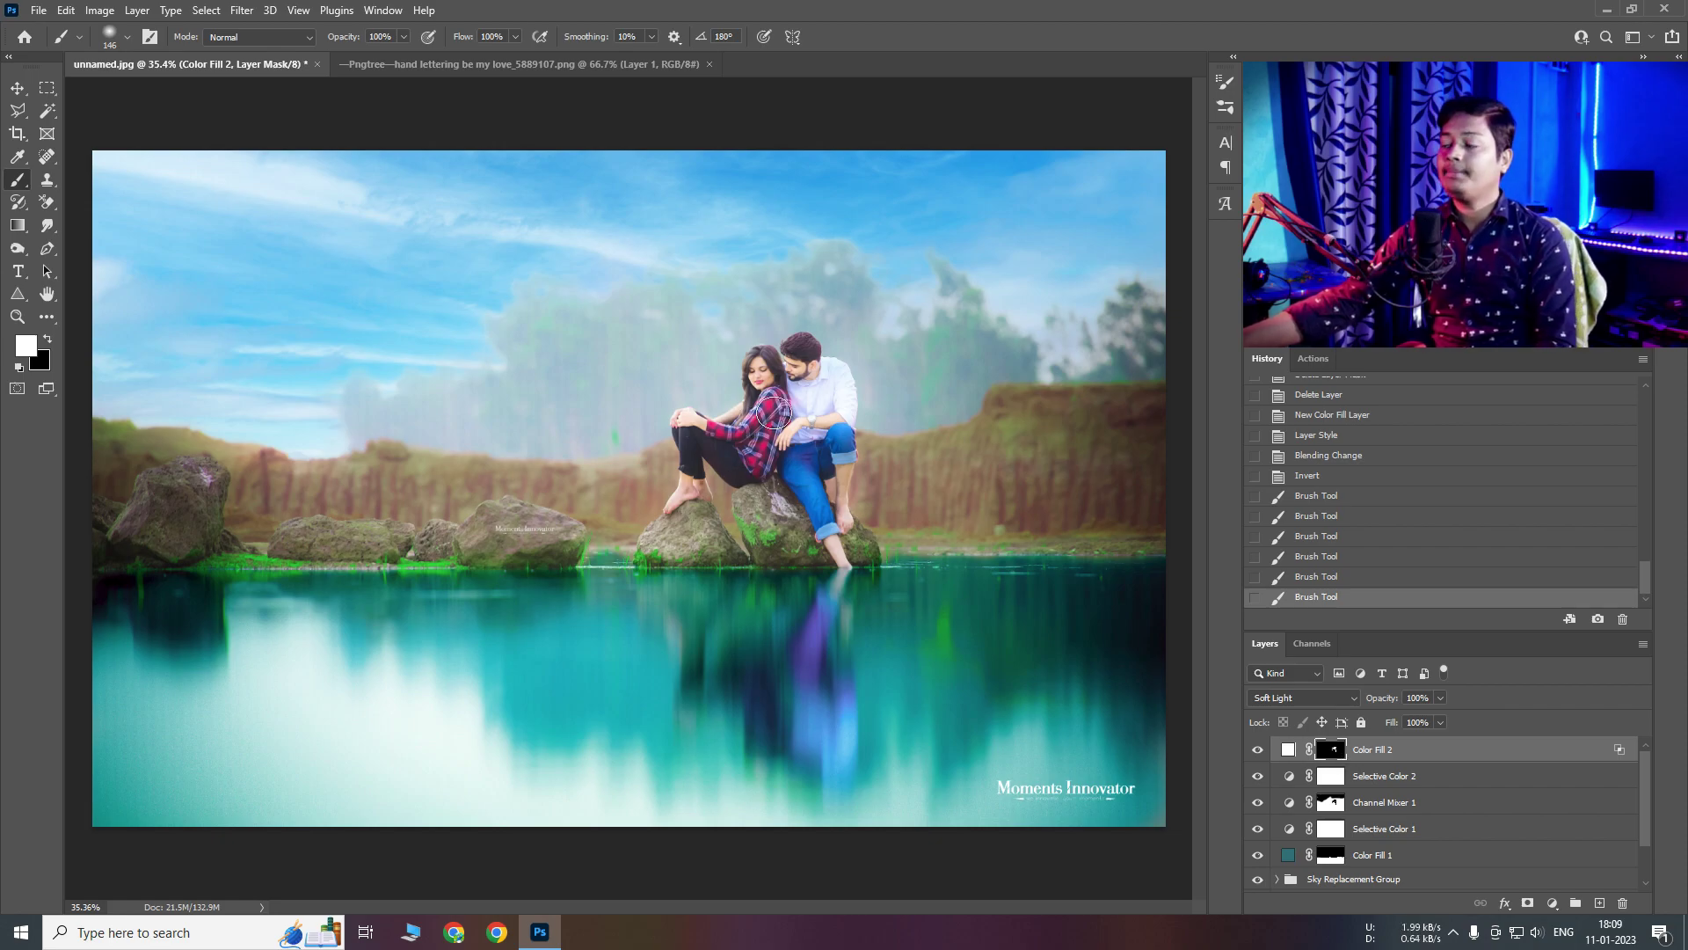
pyautogui.scroll(5, 747, 407)
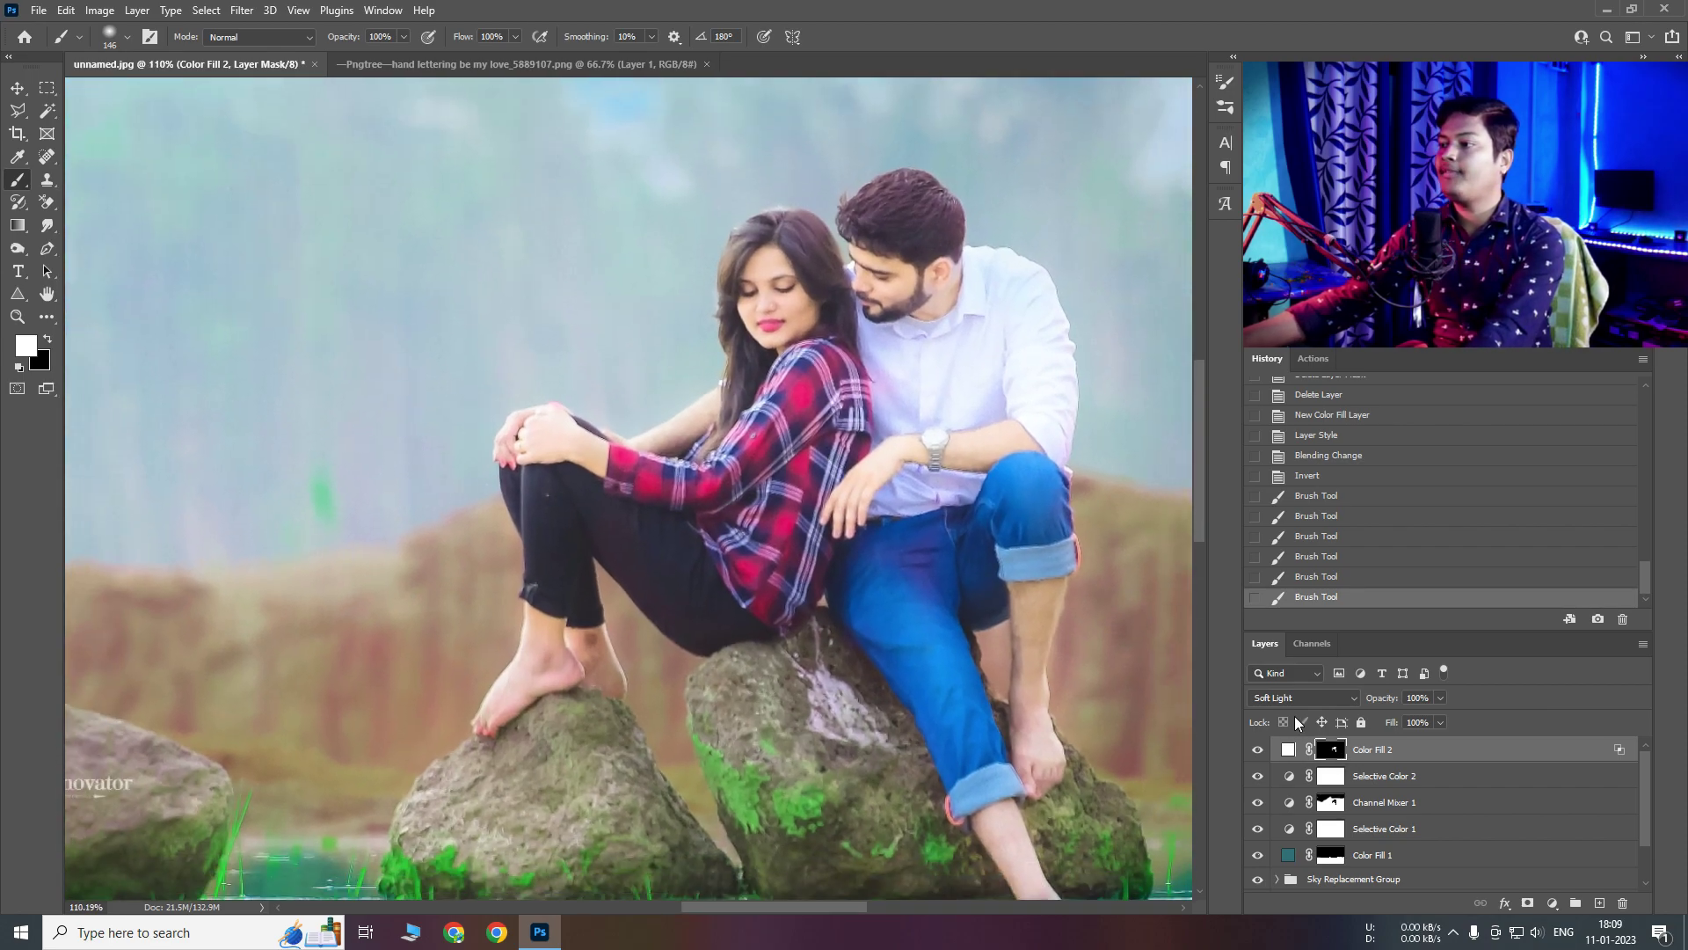
pyautogui.click(1552, 903)
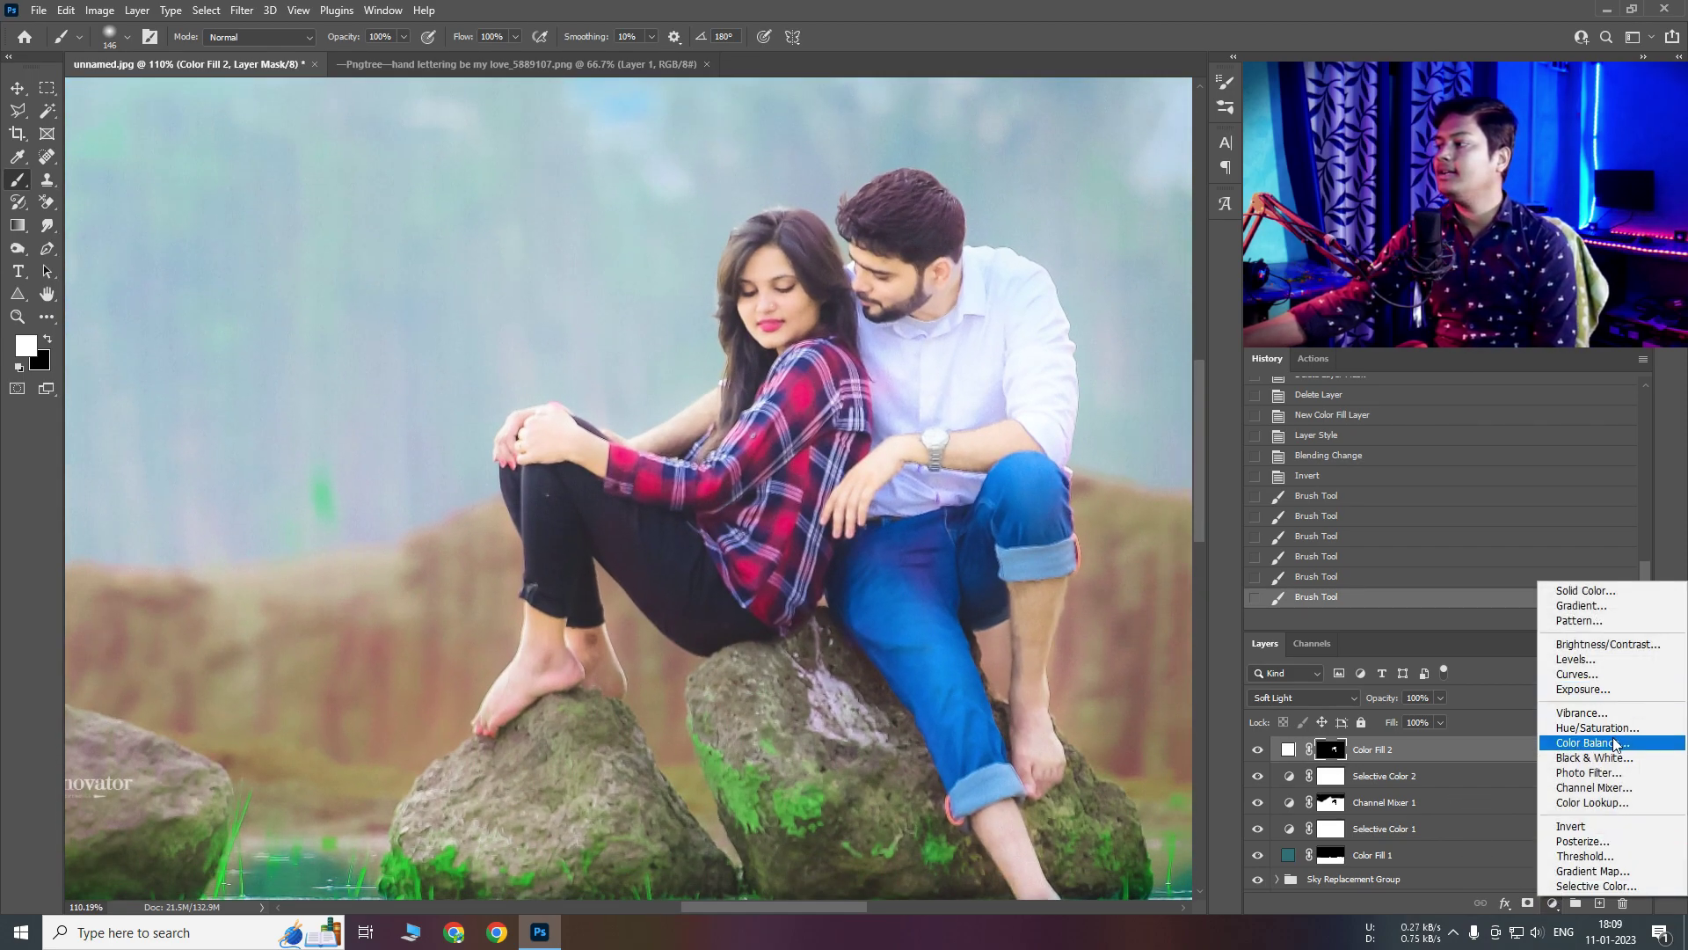
# Add a Vibrance adjustment layer at +68 and invert its mask
pyautogui.click(1581, 712)
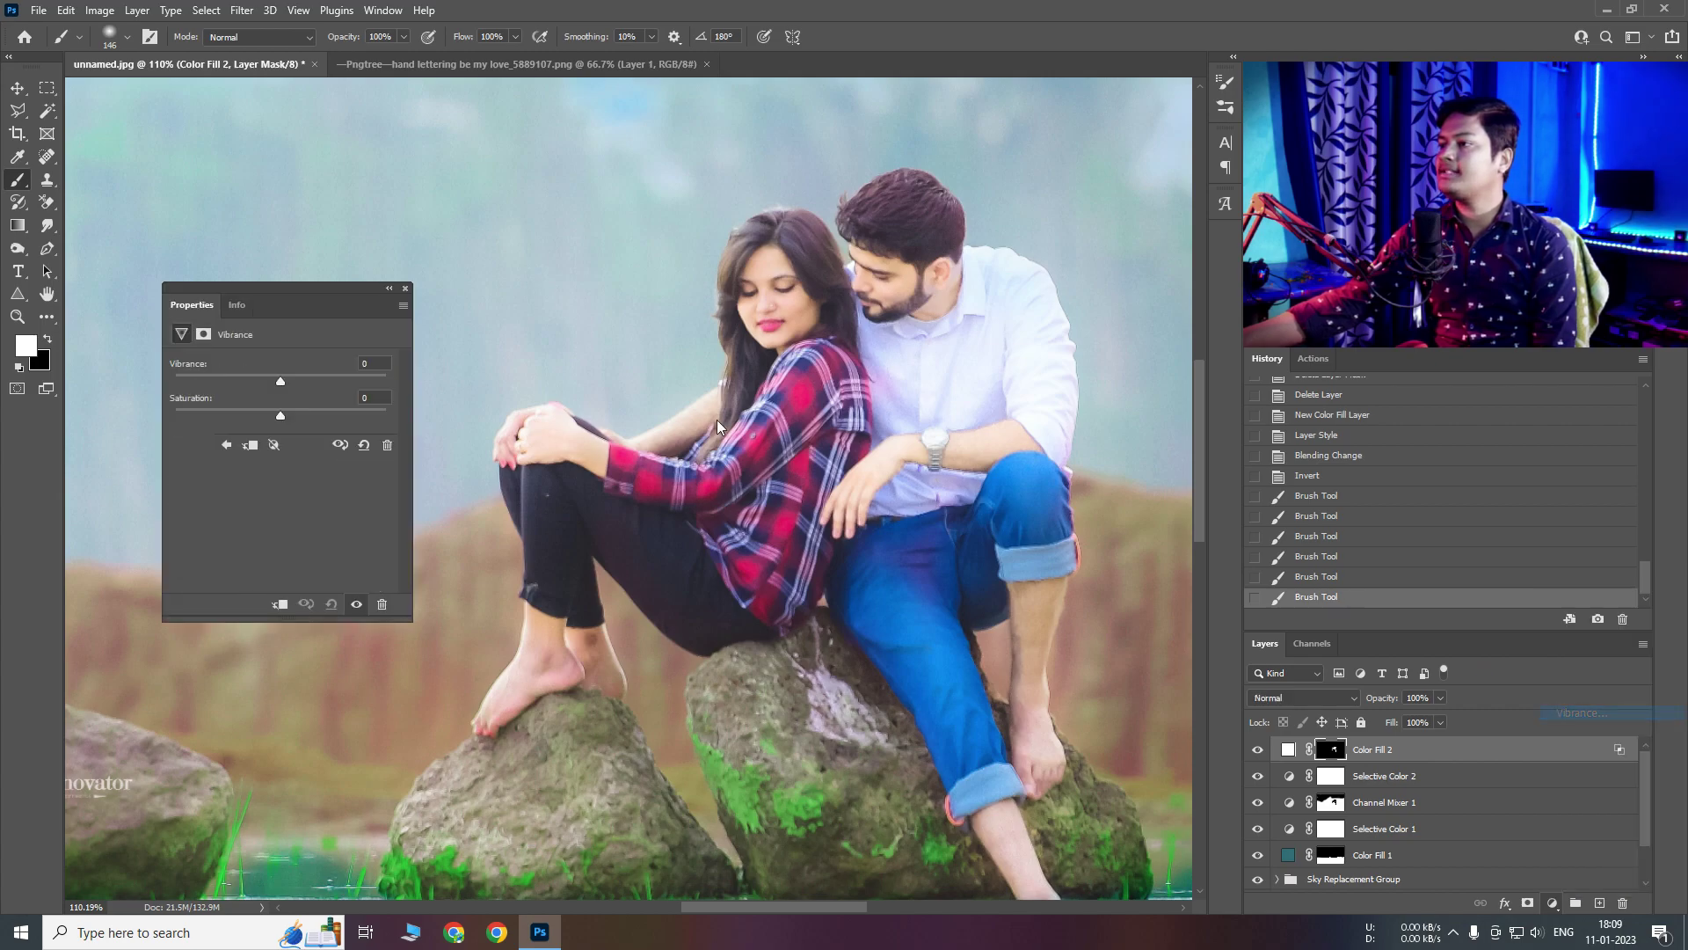
pyautogui.click(286, 381)
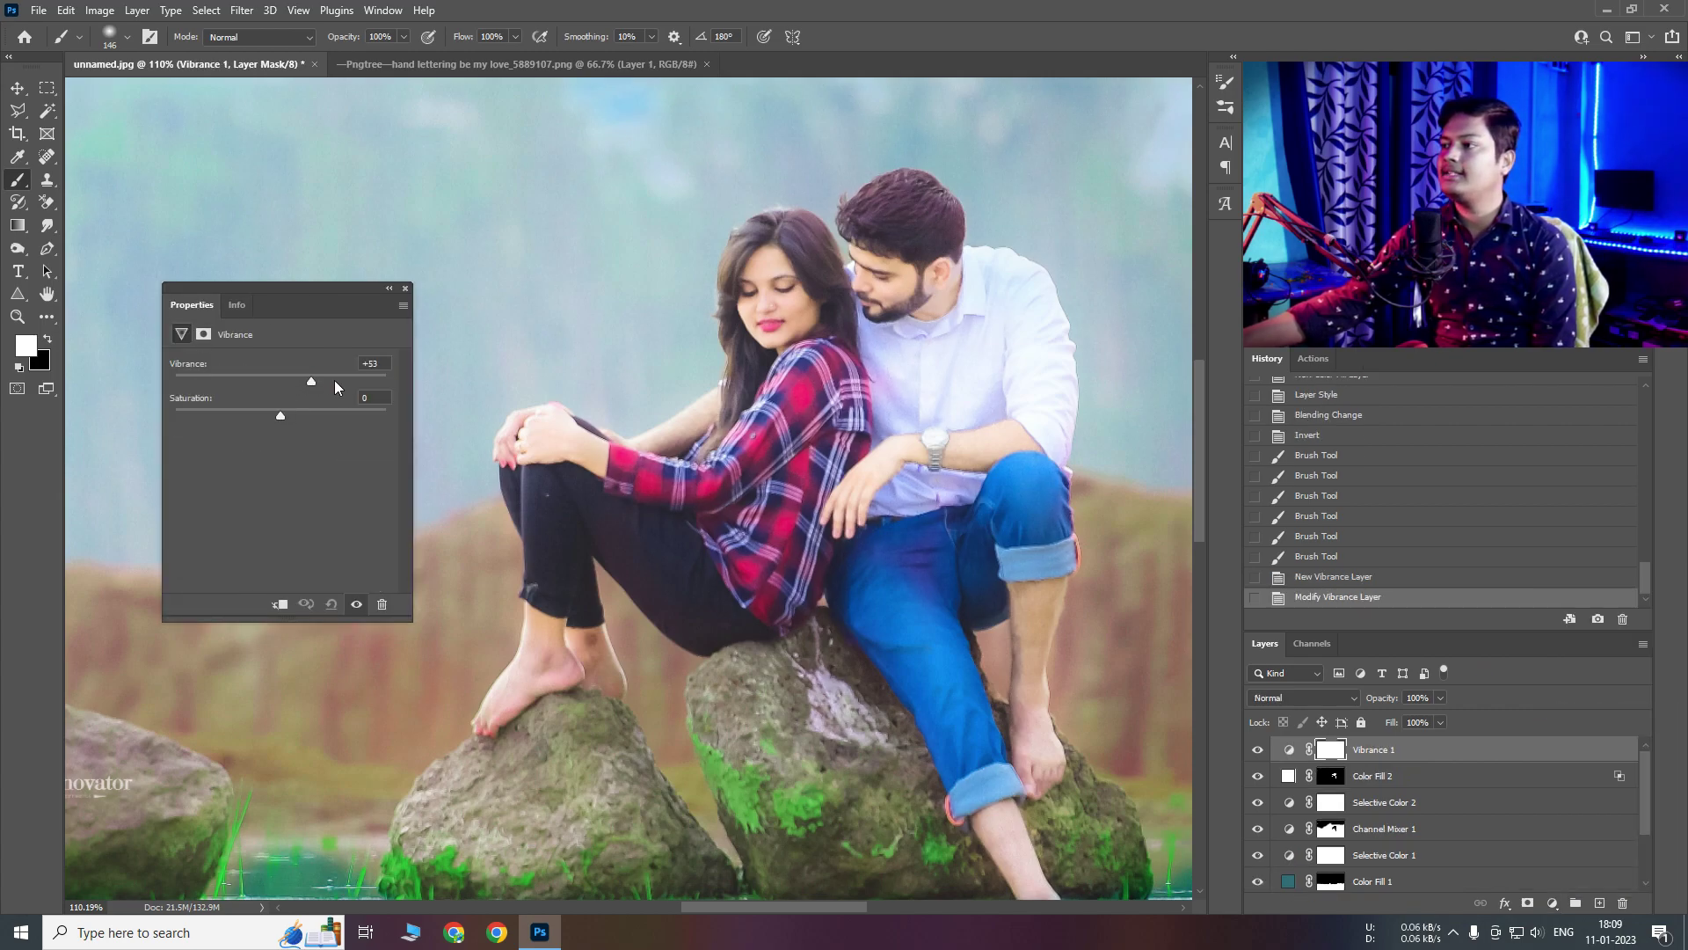
pyautogui.moveTo(361, 383); pyautogui.dragTo(357, 379)
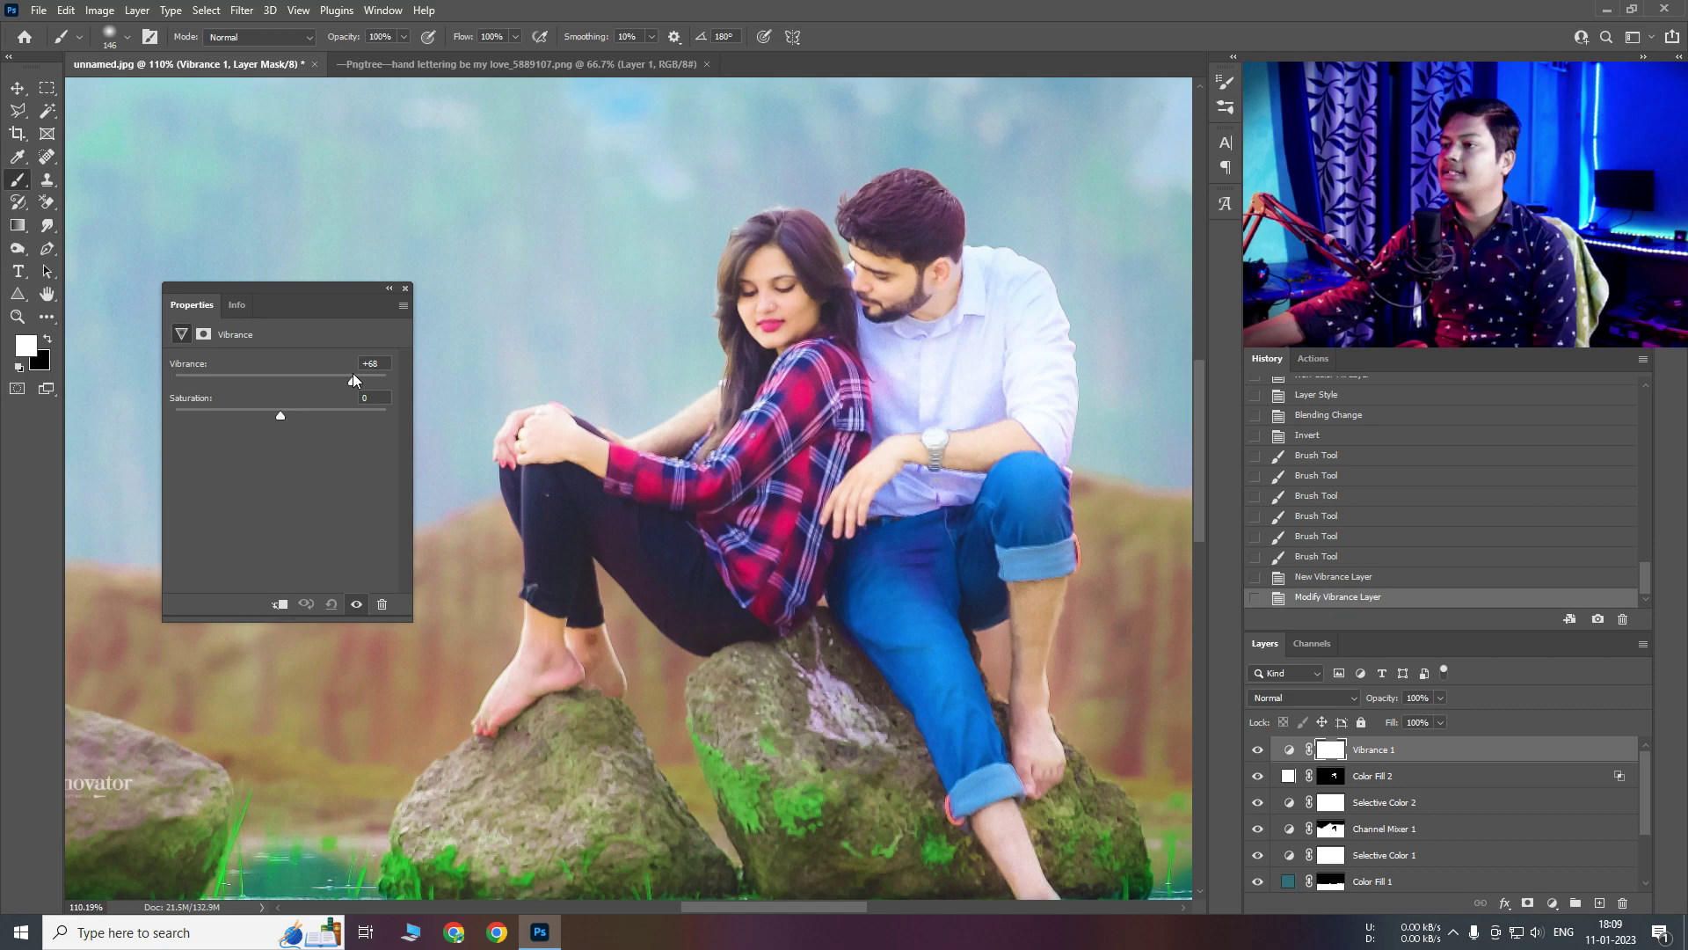
pyautogui.click(405, 288)
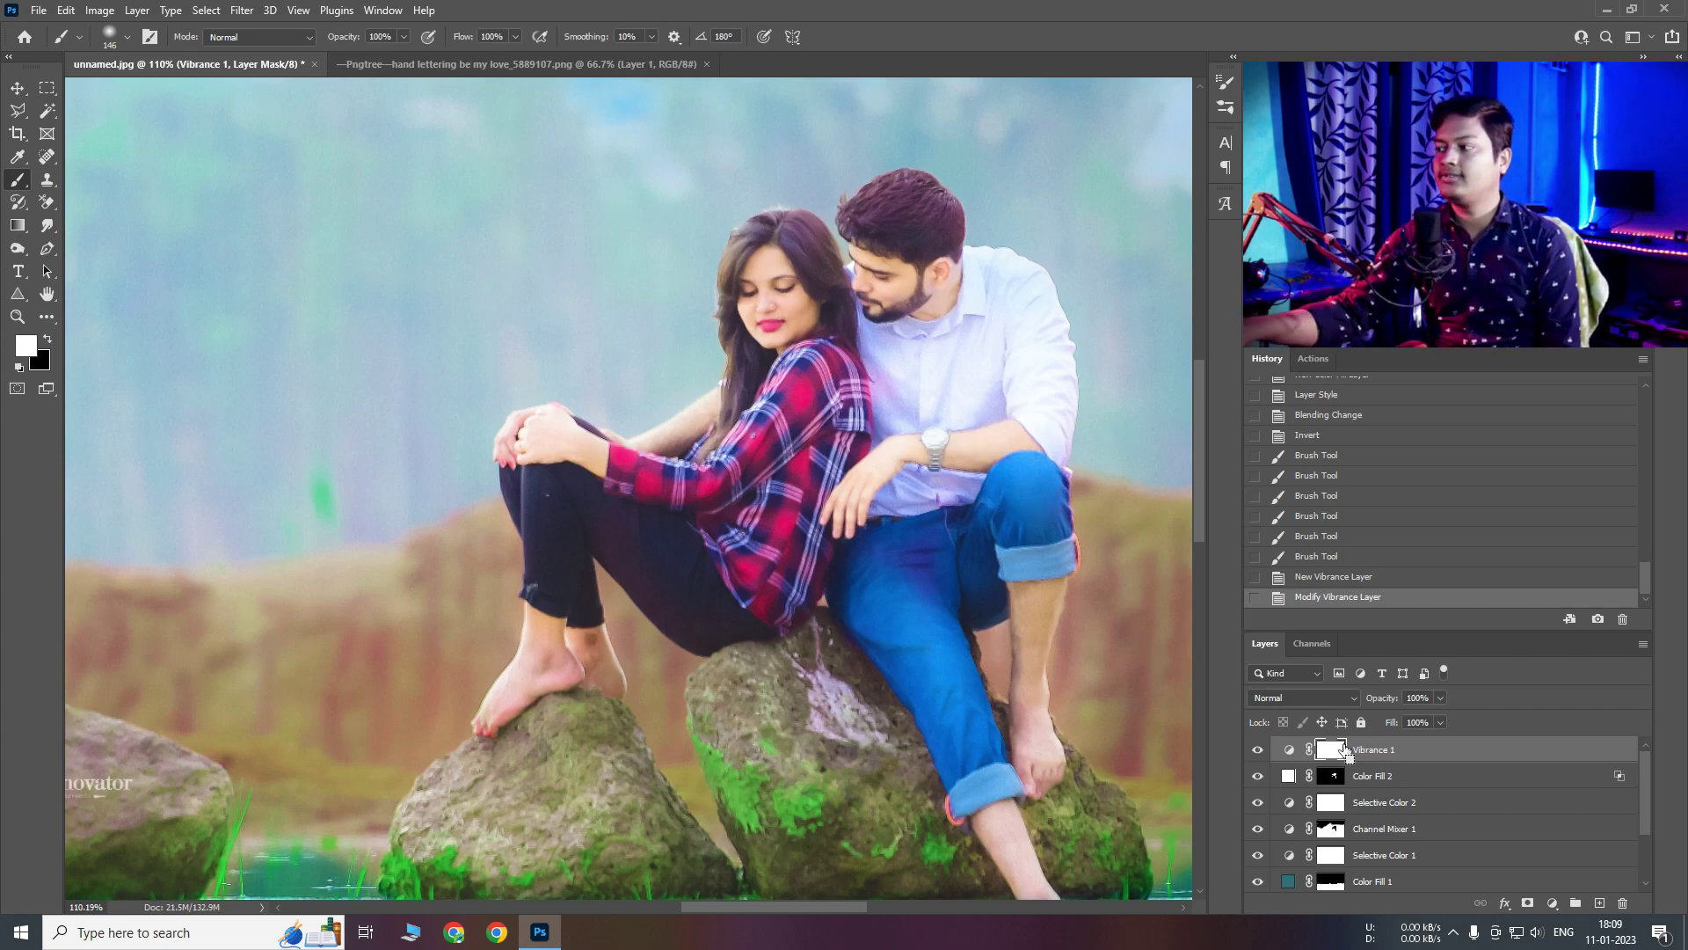
pyautogui.hotkey('ctrl', 'i')
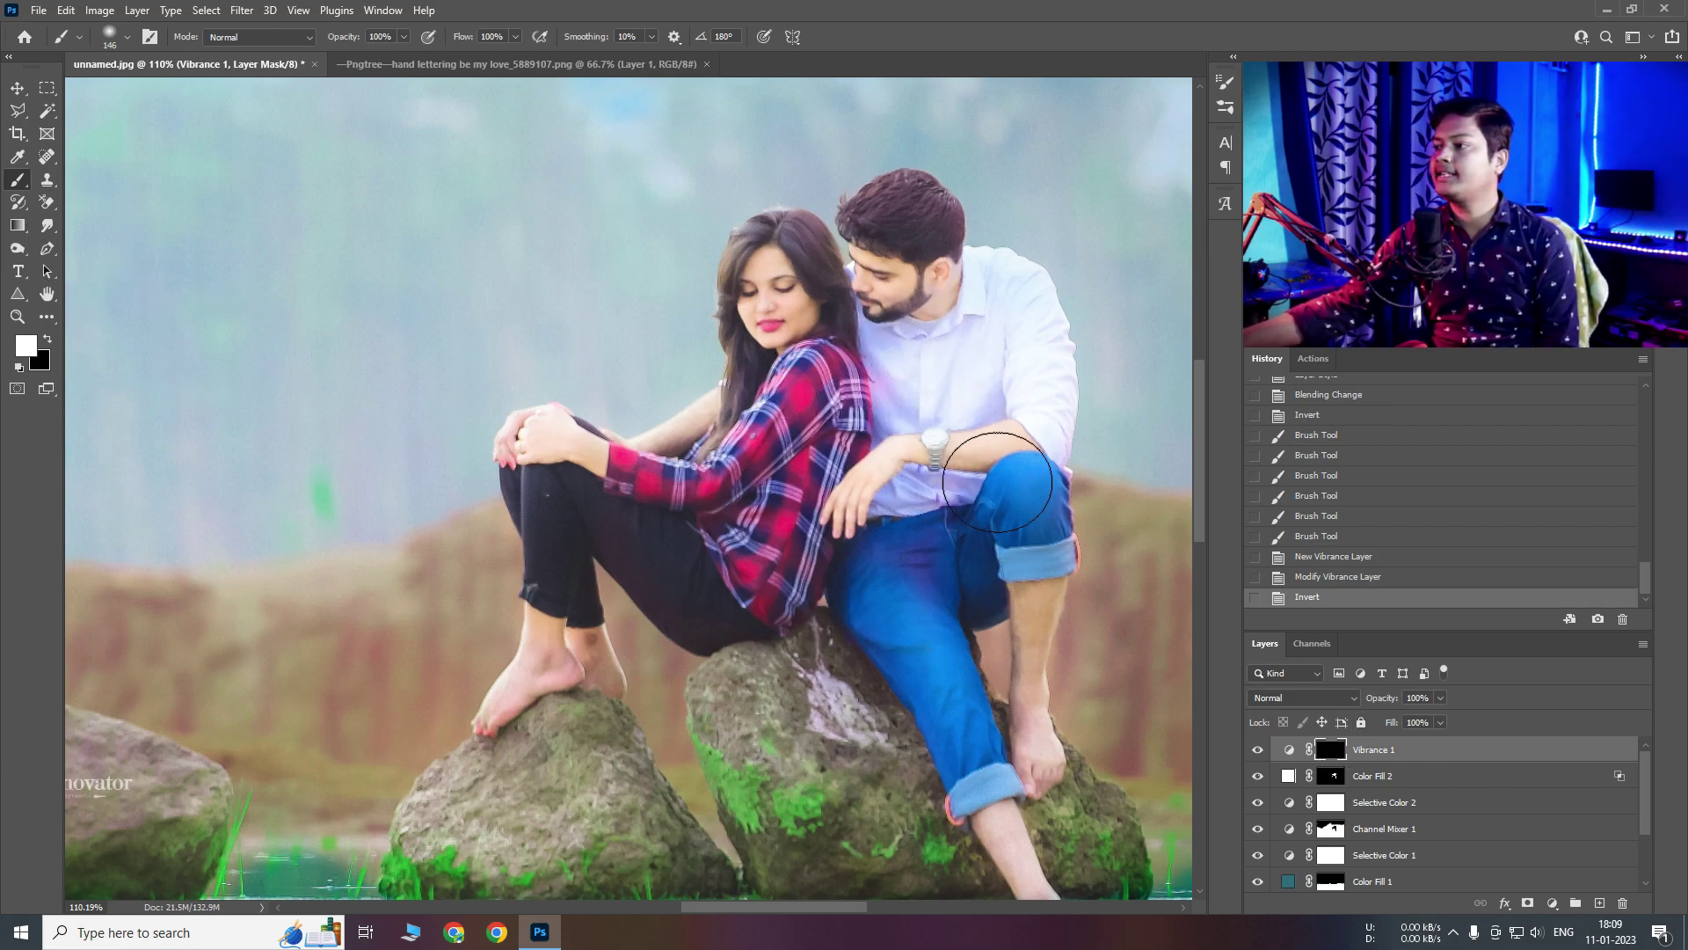
# Paint white on the Vibrance 1 mask over the couple
pyautogui.moveTo(682, 526); pyautogui.dragTo(598, 483)
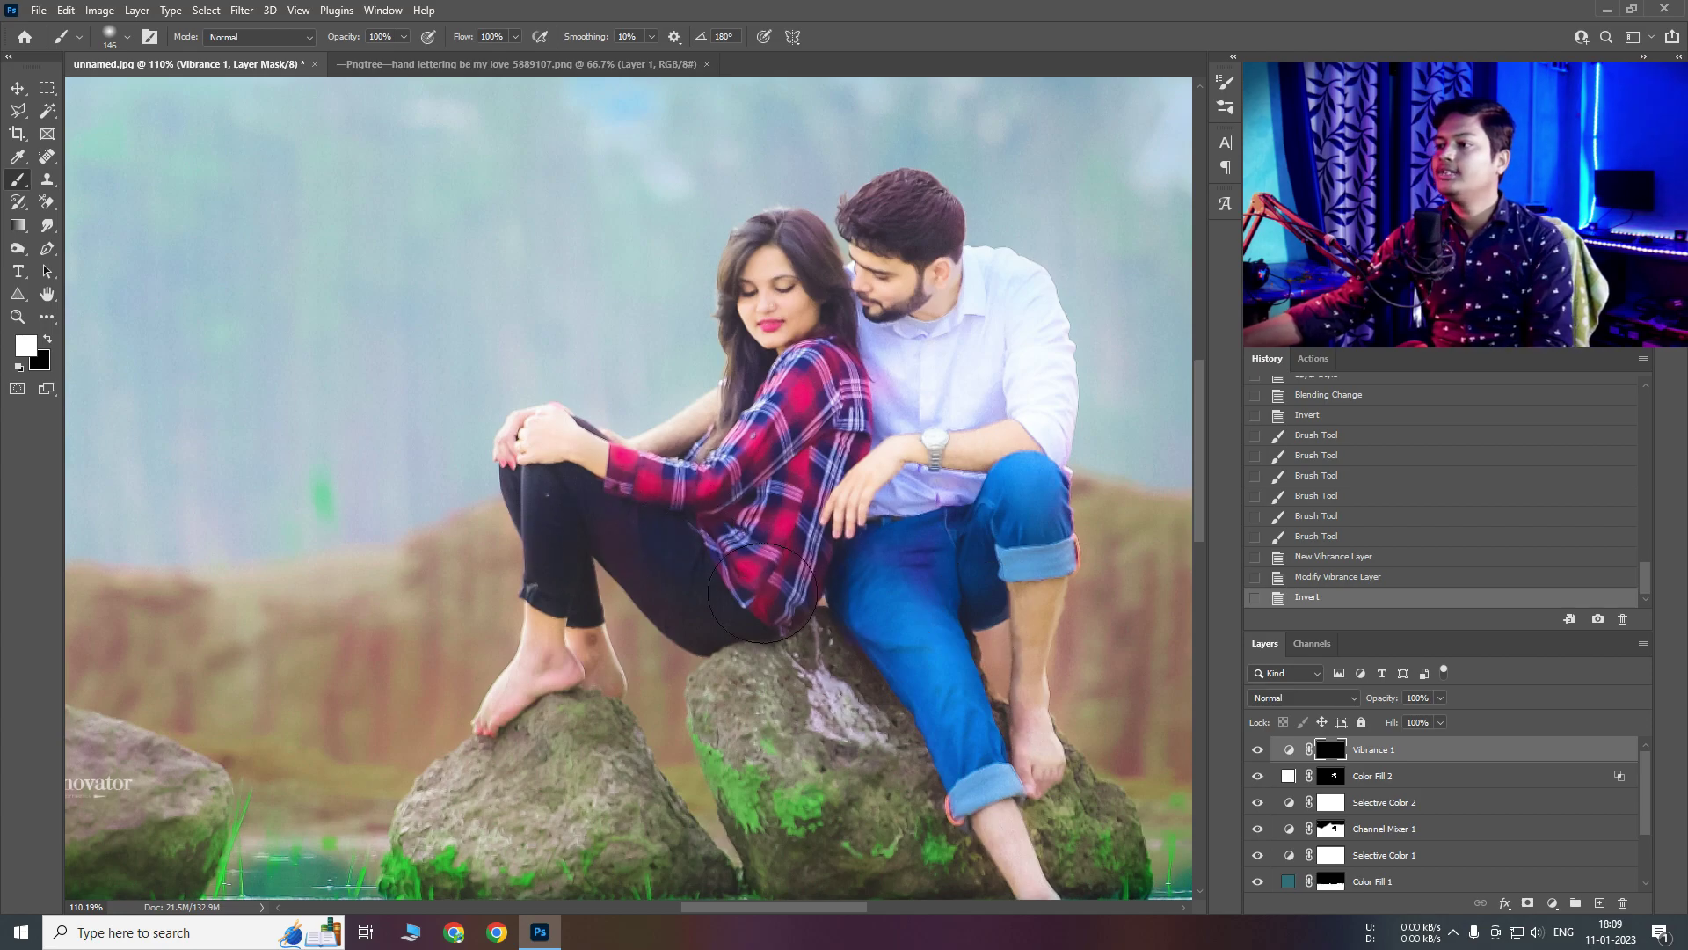
pyautogui.scroll(-2, 846, 547)
pyautogui.scroll(-2, 792, 519)
pyautogui.scroll(-2, 747, 501)
pyautogui.hotkey('ctrl', 'z')
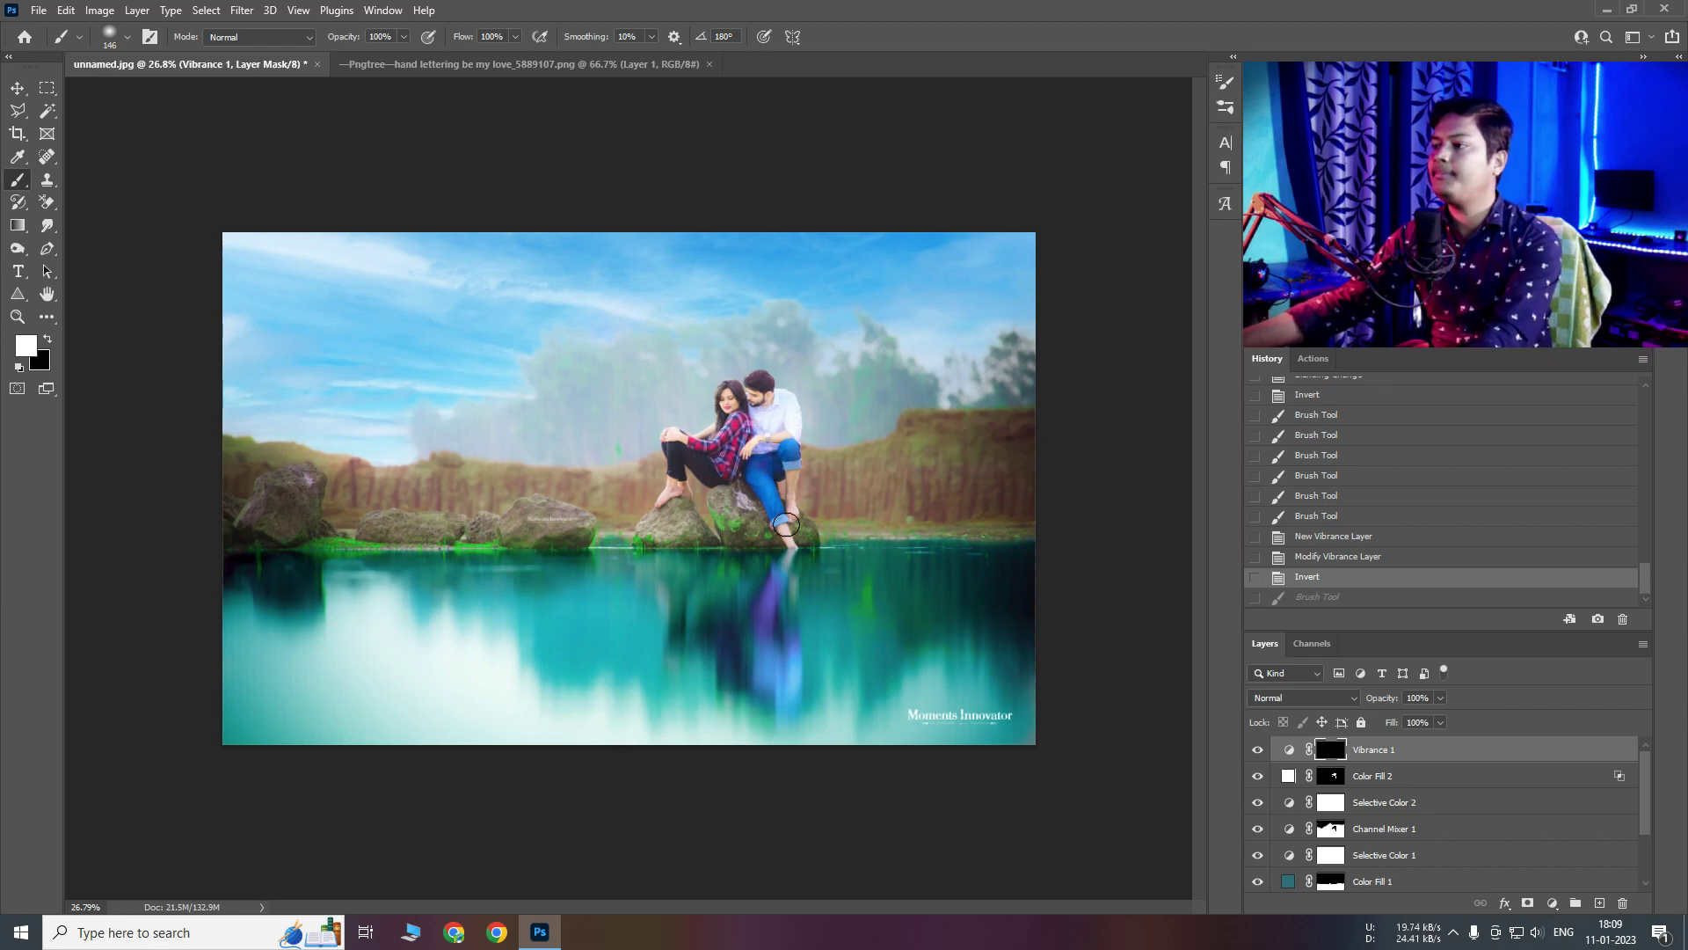
pyautogui.hotkey('ctrl', 'shift', 'z')
pyautogui.scroll(-1, 765, 493)
pyautogui.scroll(2, 747, 457)
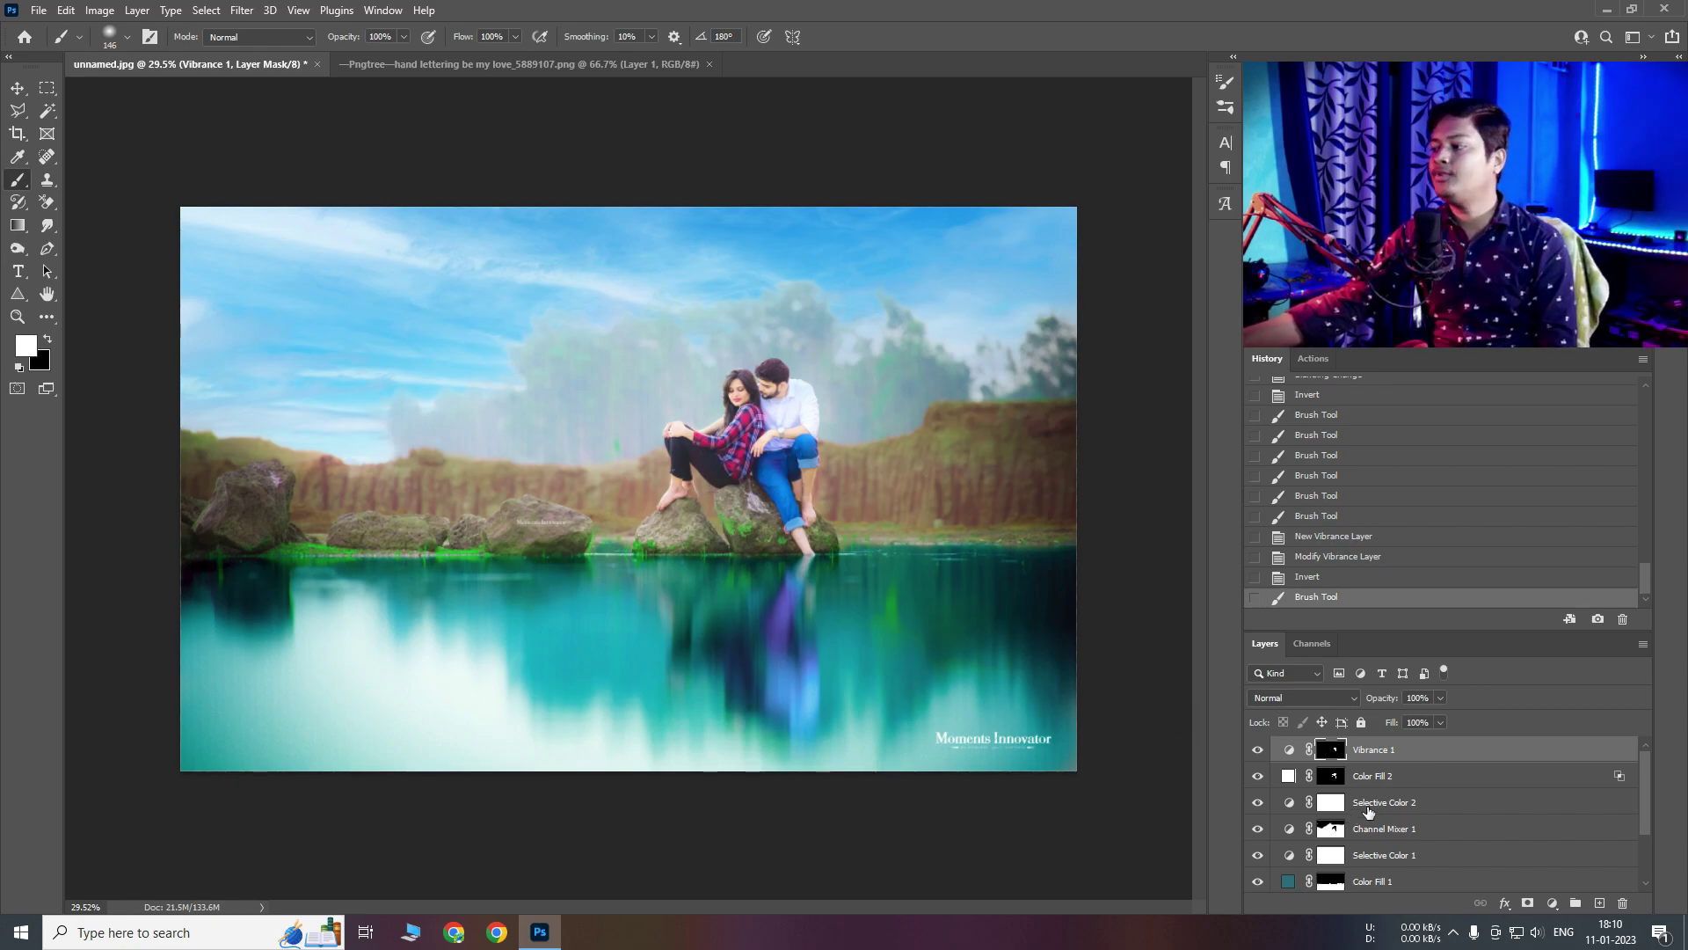
# Select the layers down to Background copy and group them into Group 1
pyautogui.scroll(-2, 1385, 774)
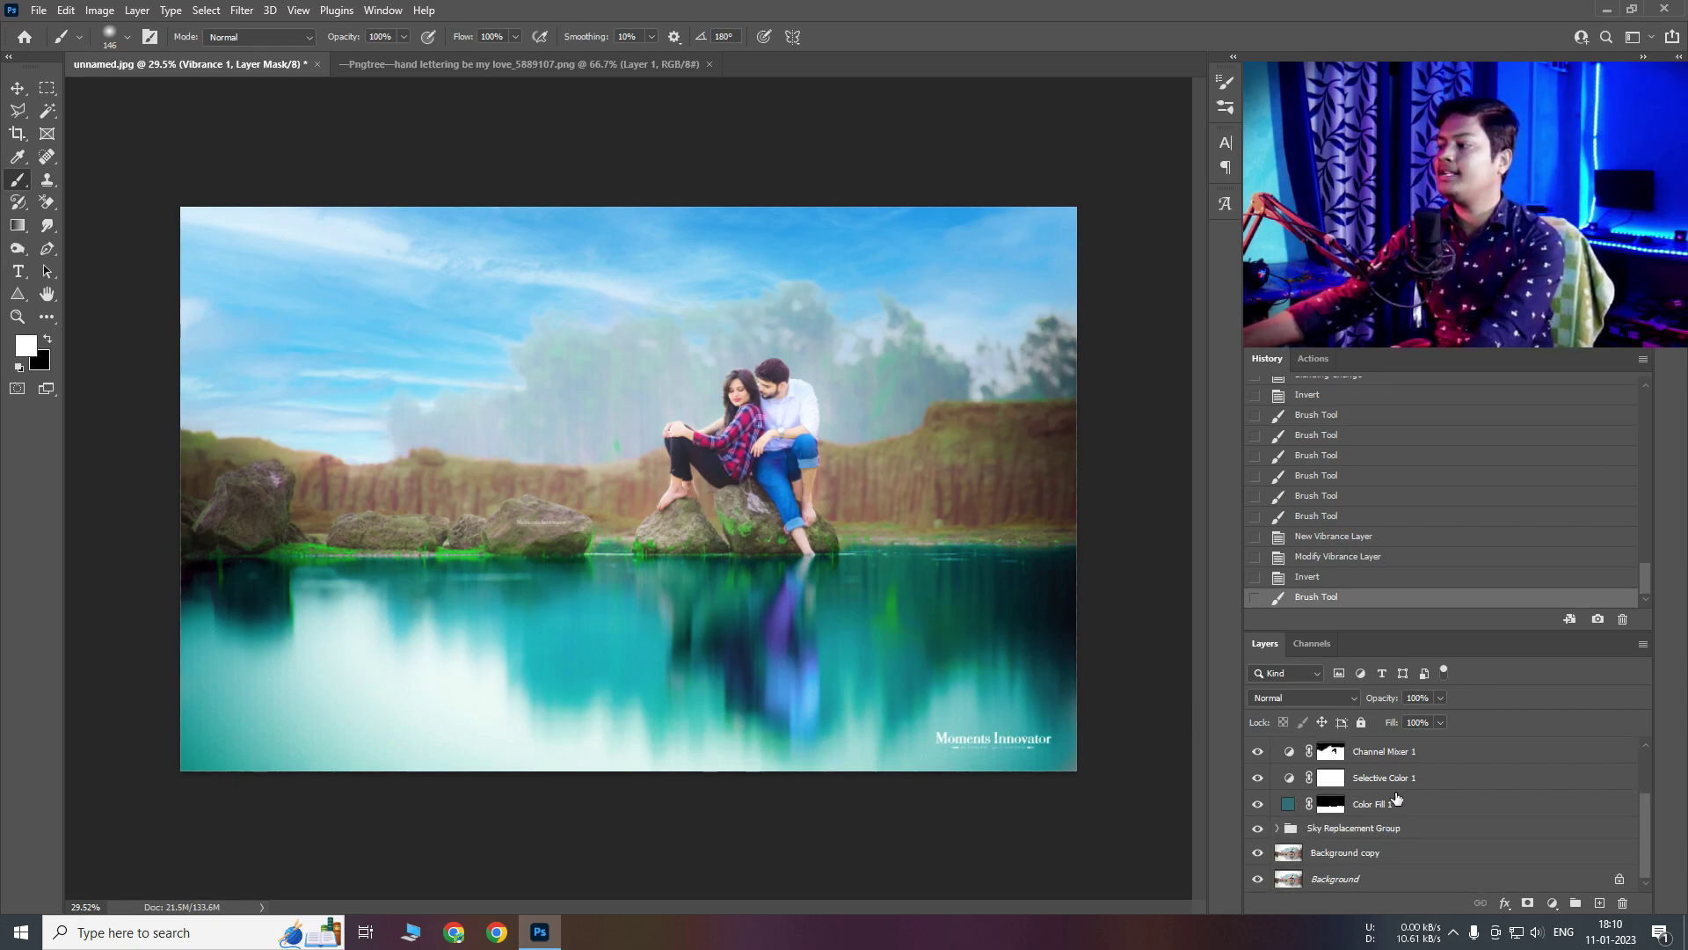
pyautogui.keyDown('shift'); pyautogui.click(1384, 858); pyautogui.keyUp('shift')
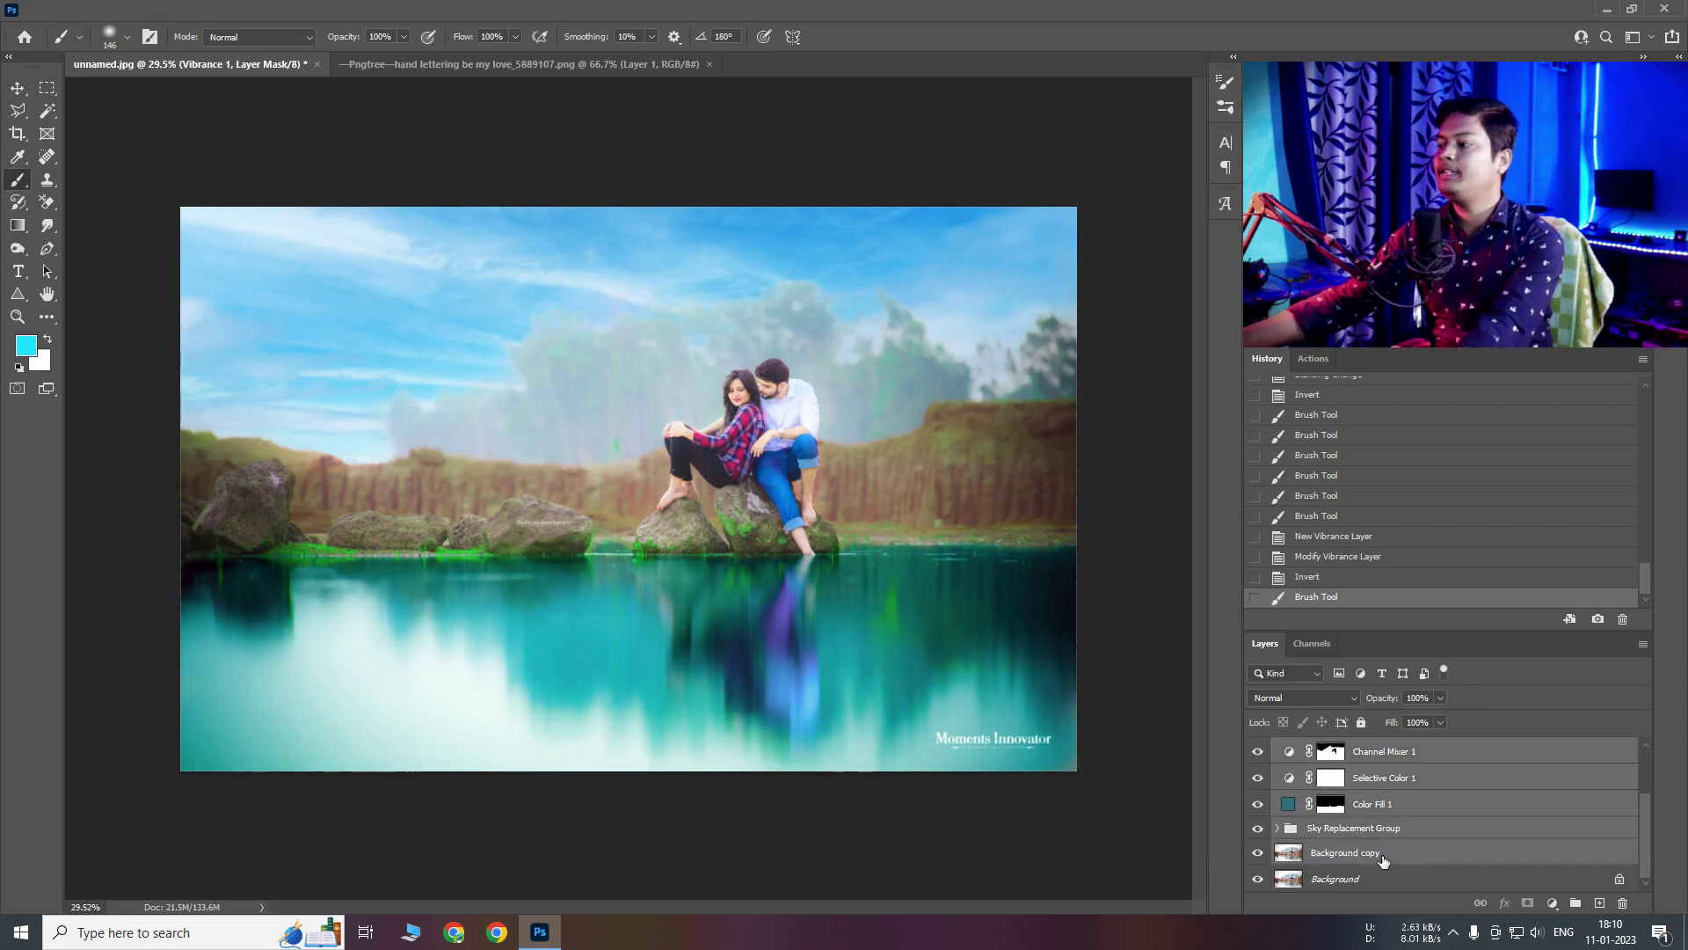
pyautogui.scroll(3, 1427, 865)
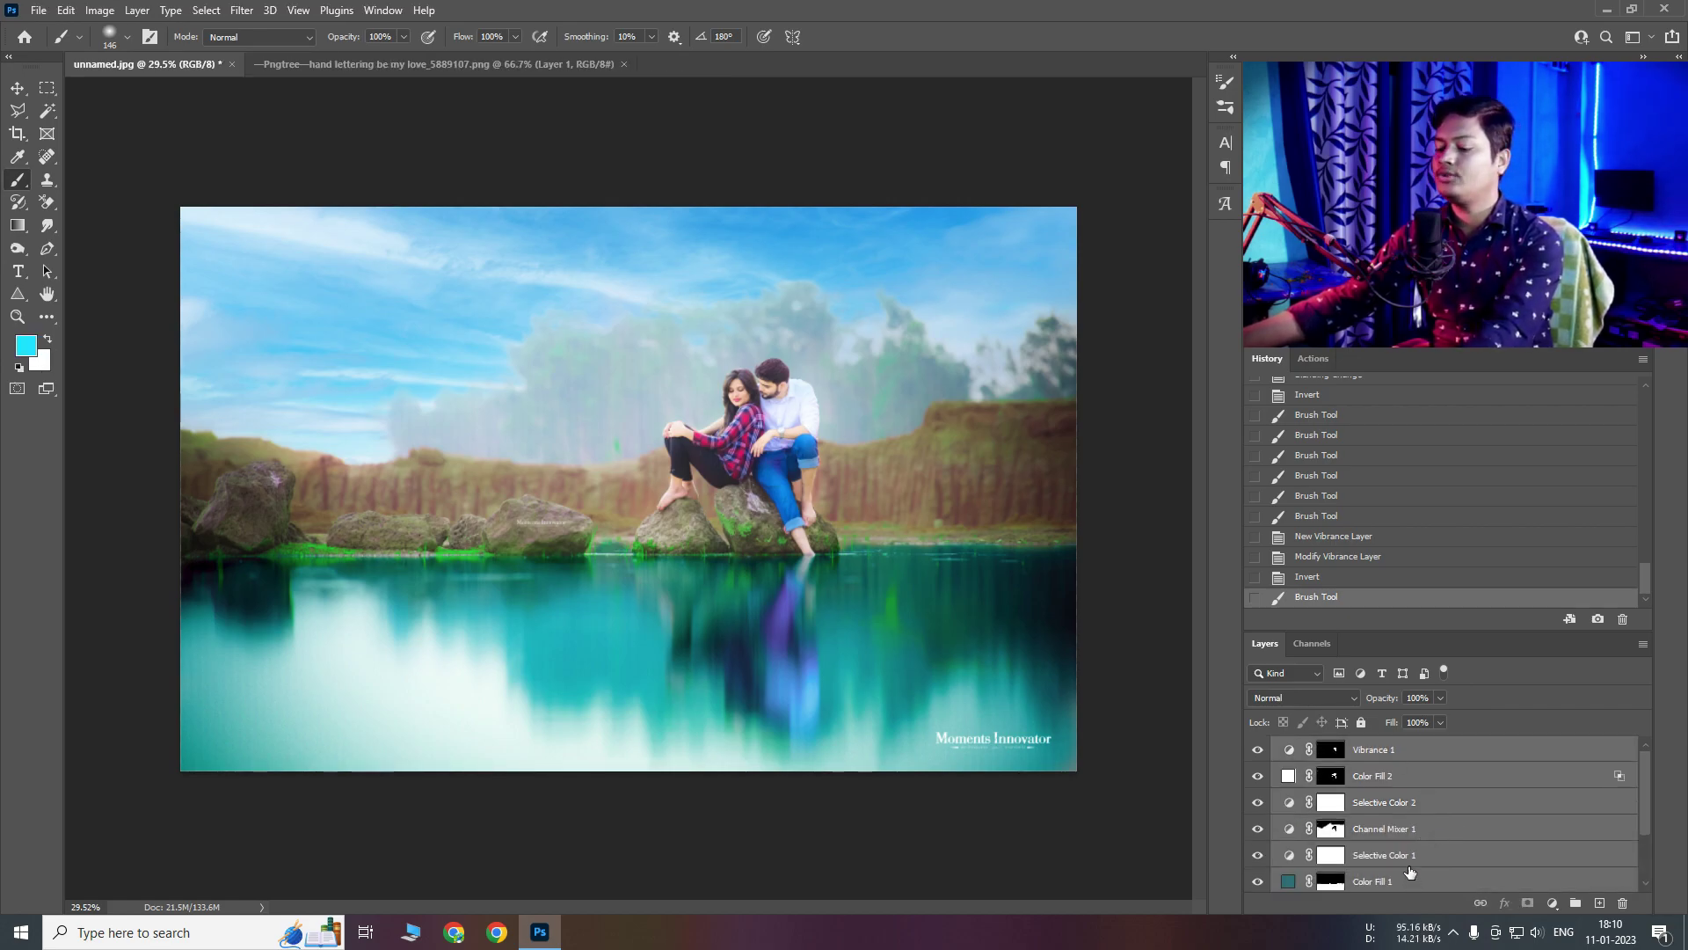
pyautogui.hotkey('ctrl', 'g')
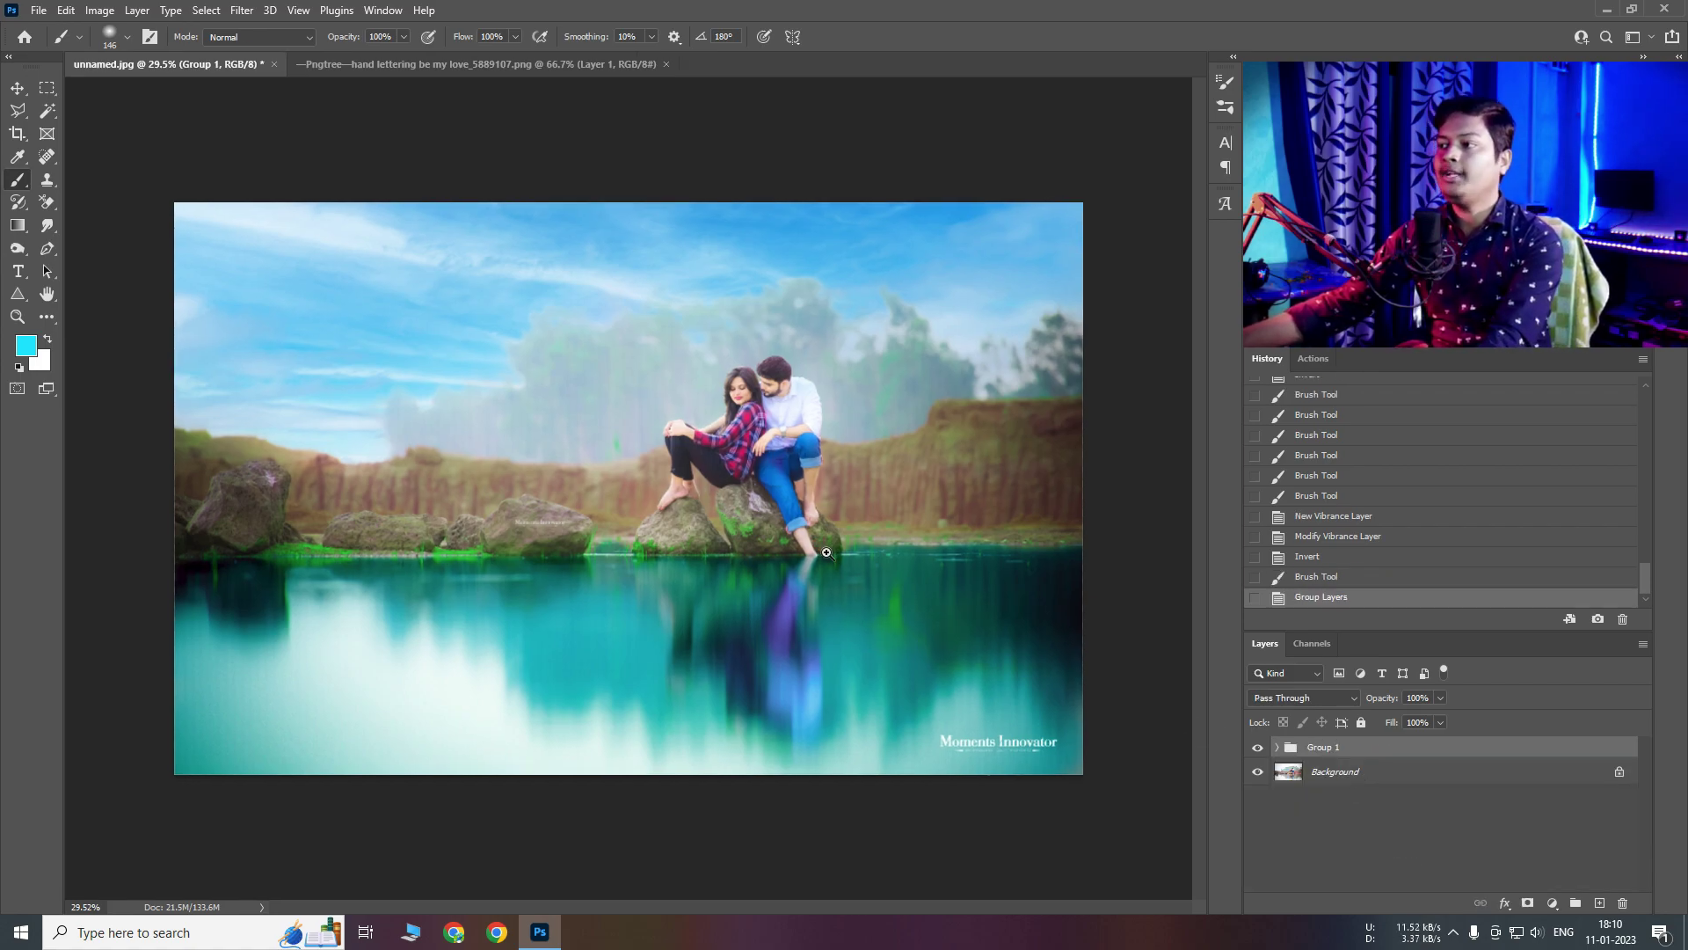
pyautogui.scroll(2, 837, 572)
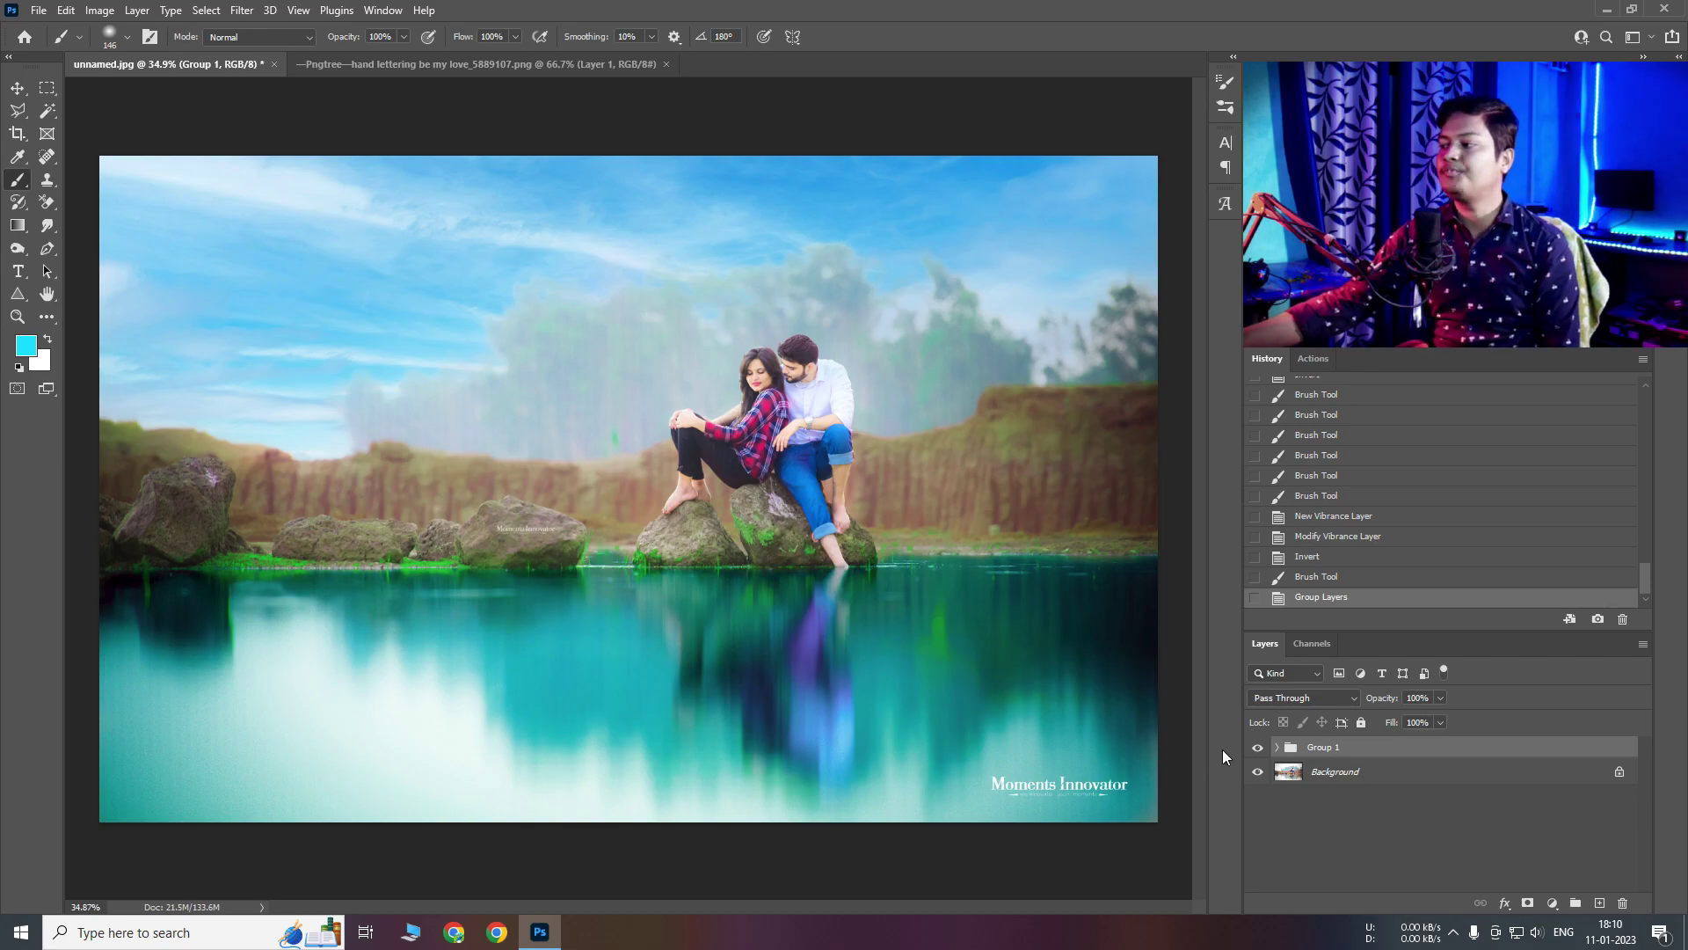
pyautogui.click(1256, 748)
pyautogui.click(1255, 748)
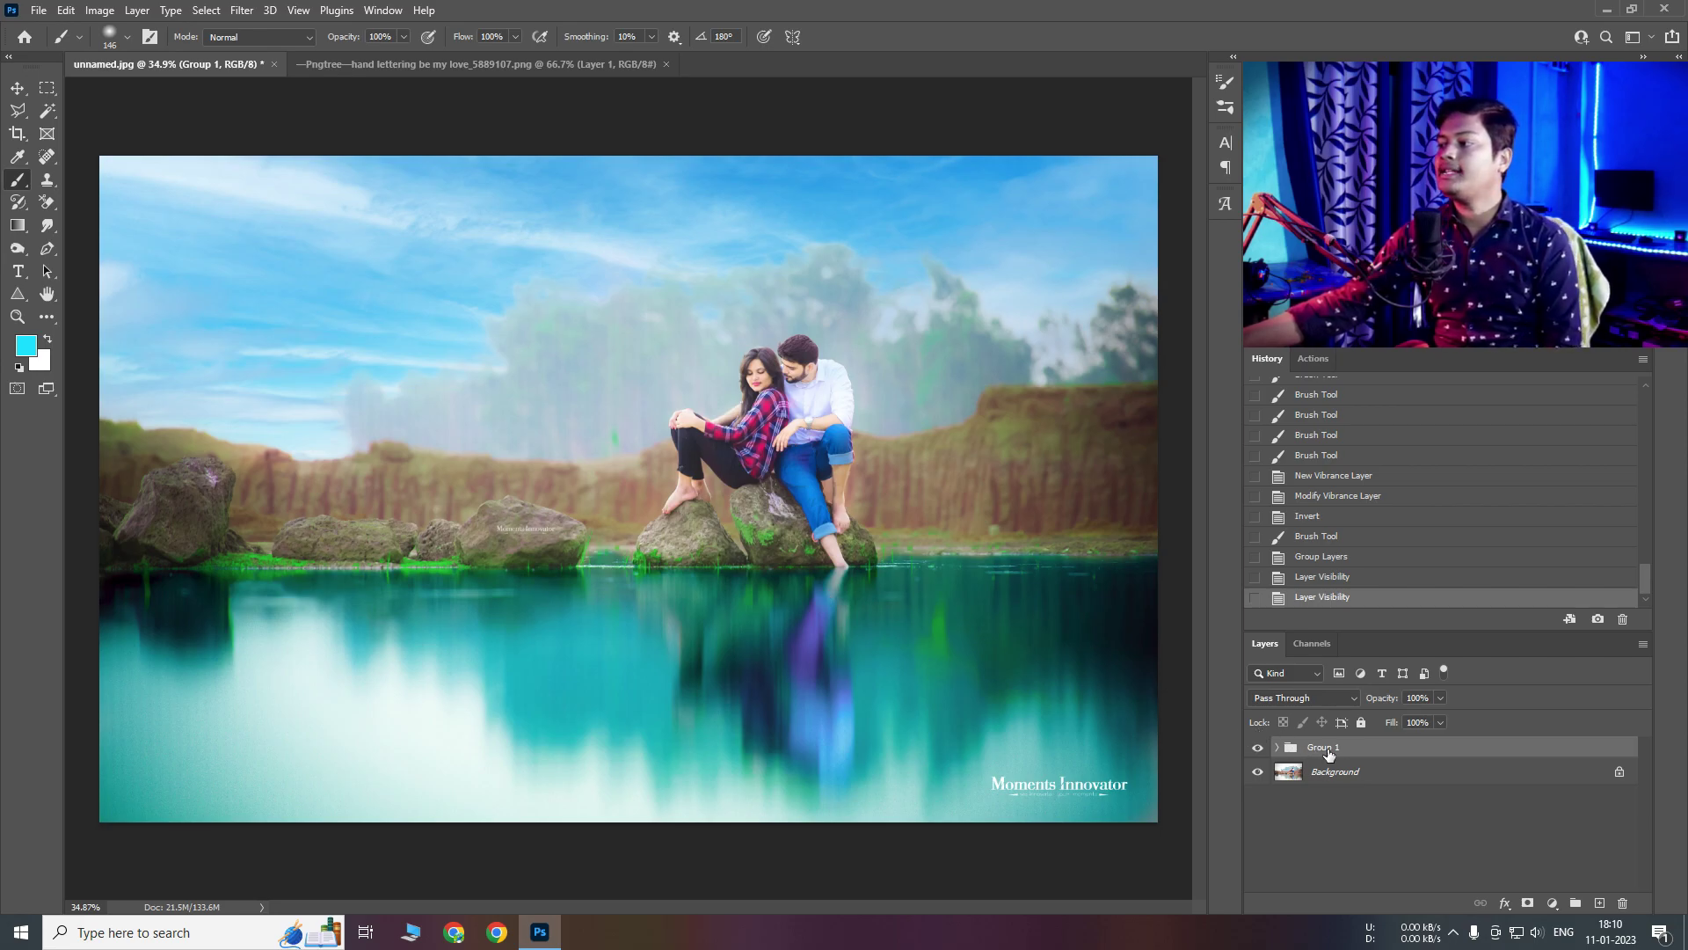
# Duplicate Group 1, hide the original and merge Group 1 copy into one layer
pyautogui.hotkey('ctrl', 'j')
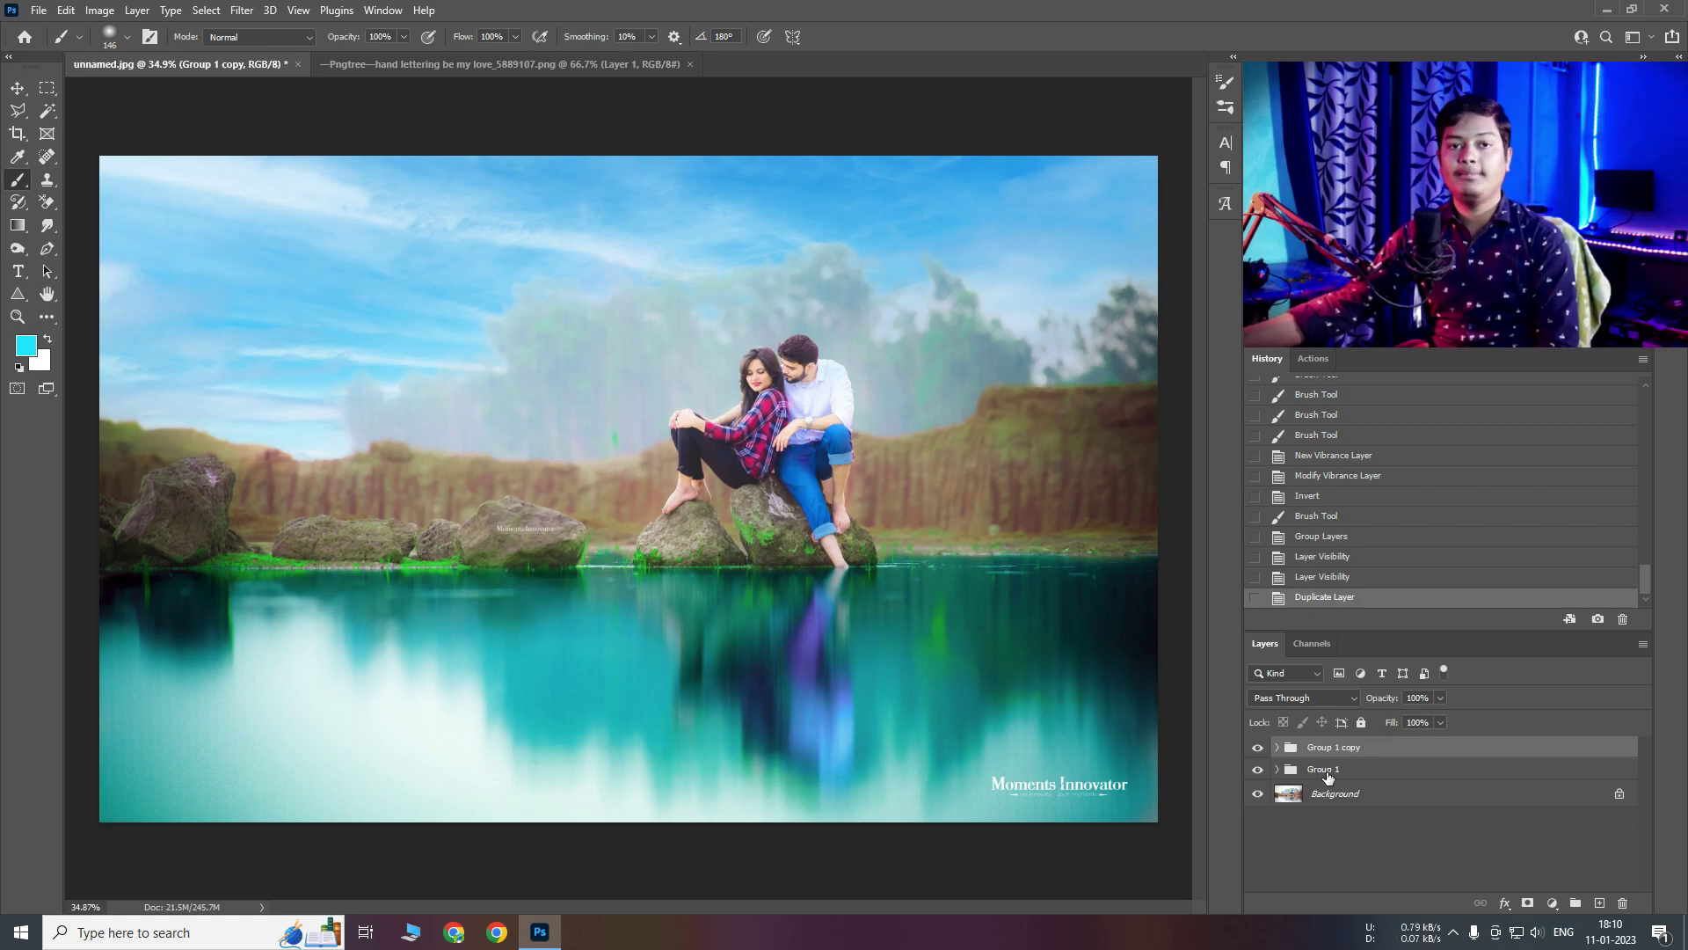
pyautogui.click(1257, 770)
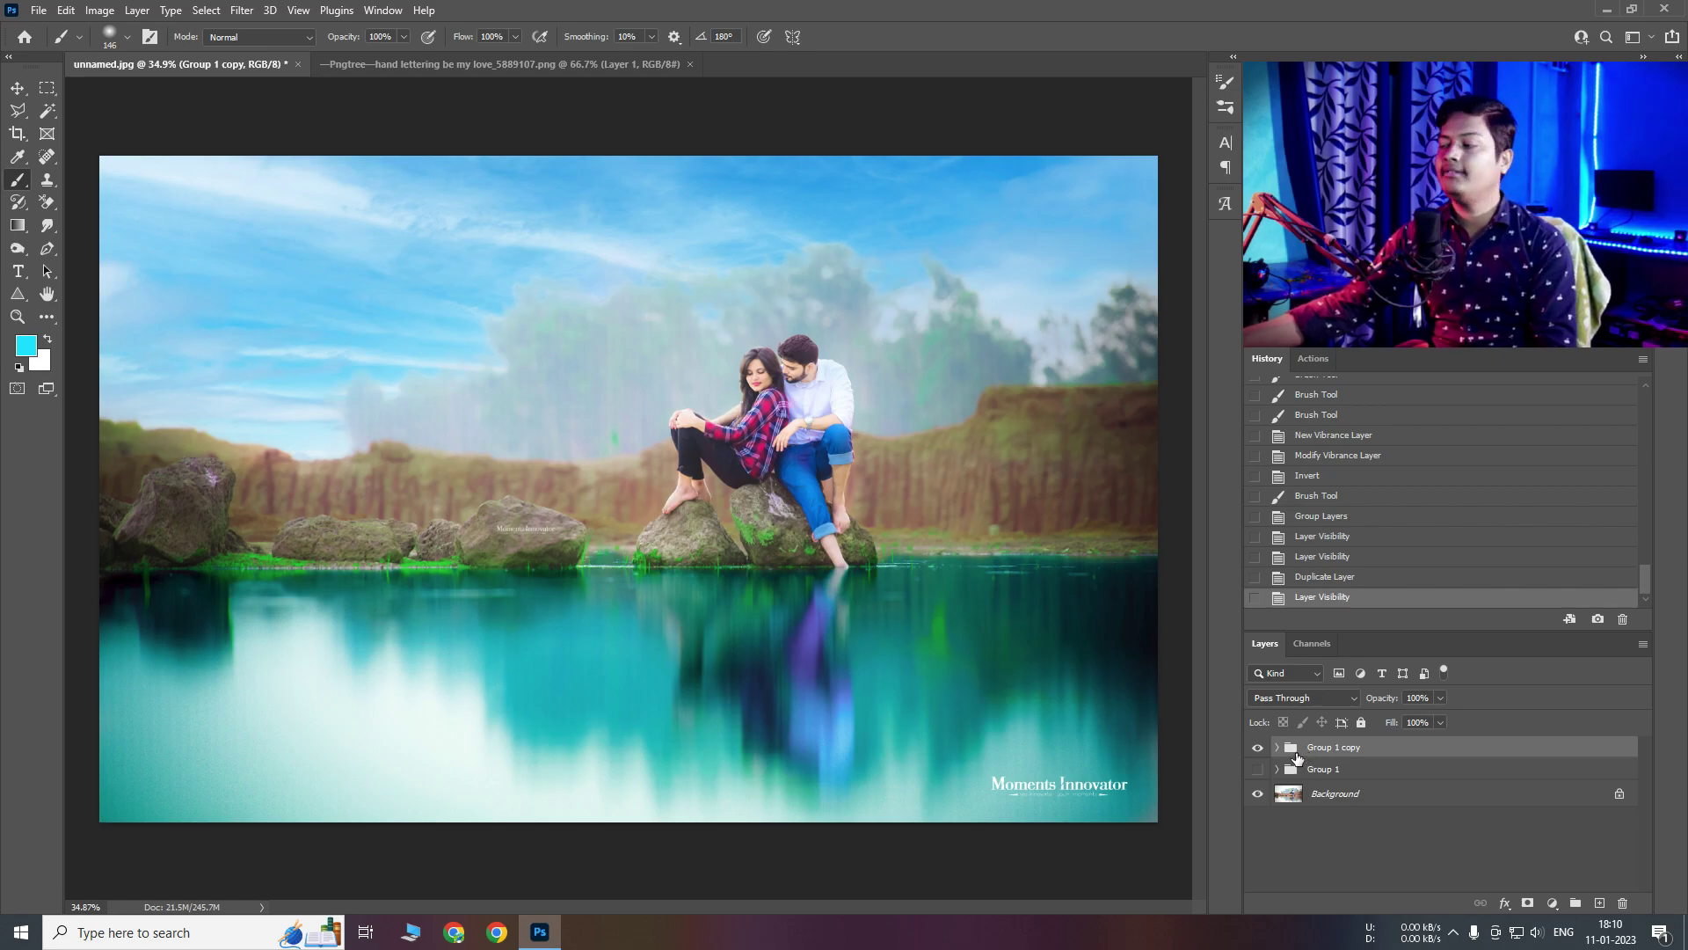
pyautogui.hotkey('ctrl', 'e')
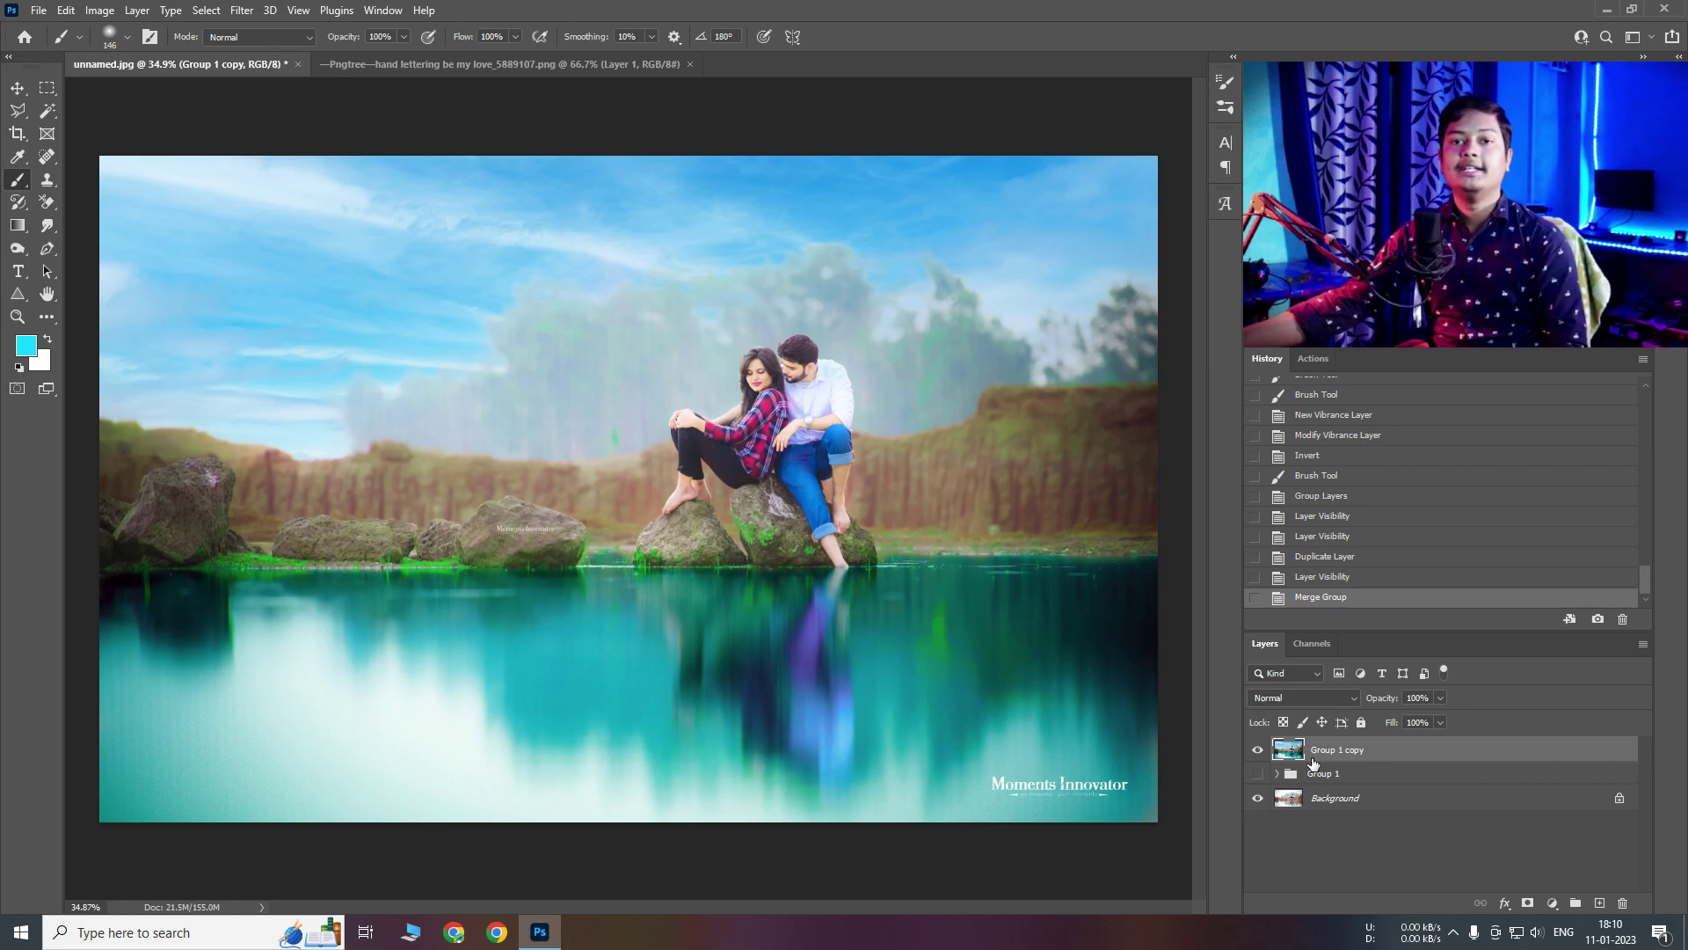
pyautogui.click(241, 9)
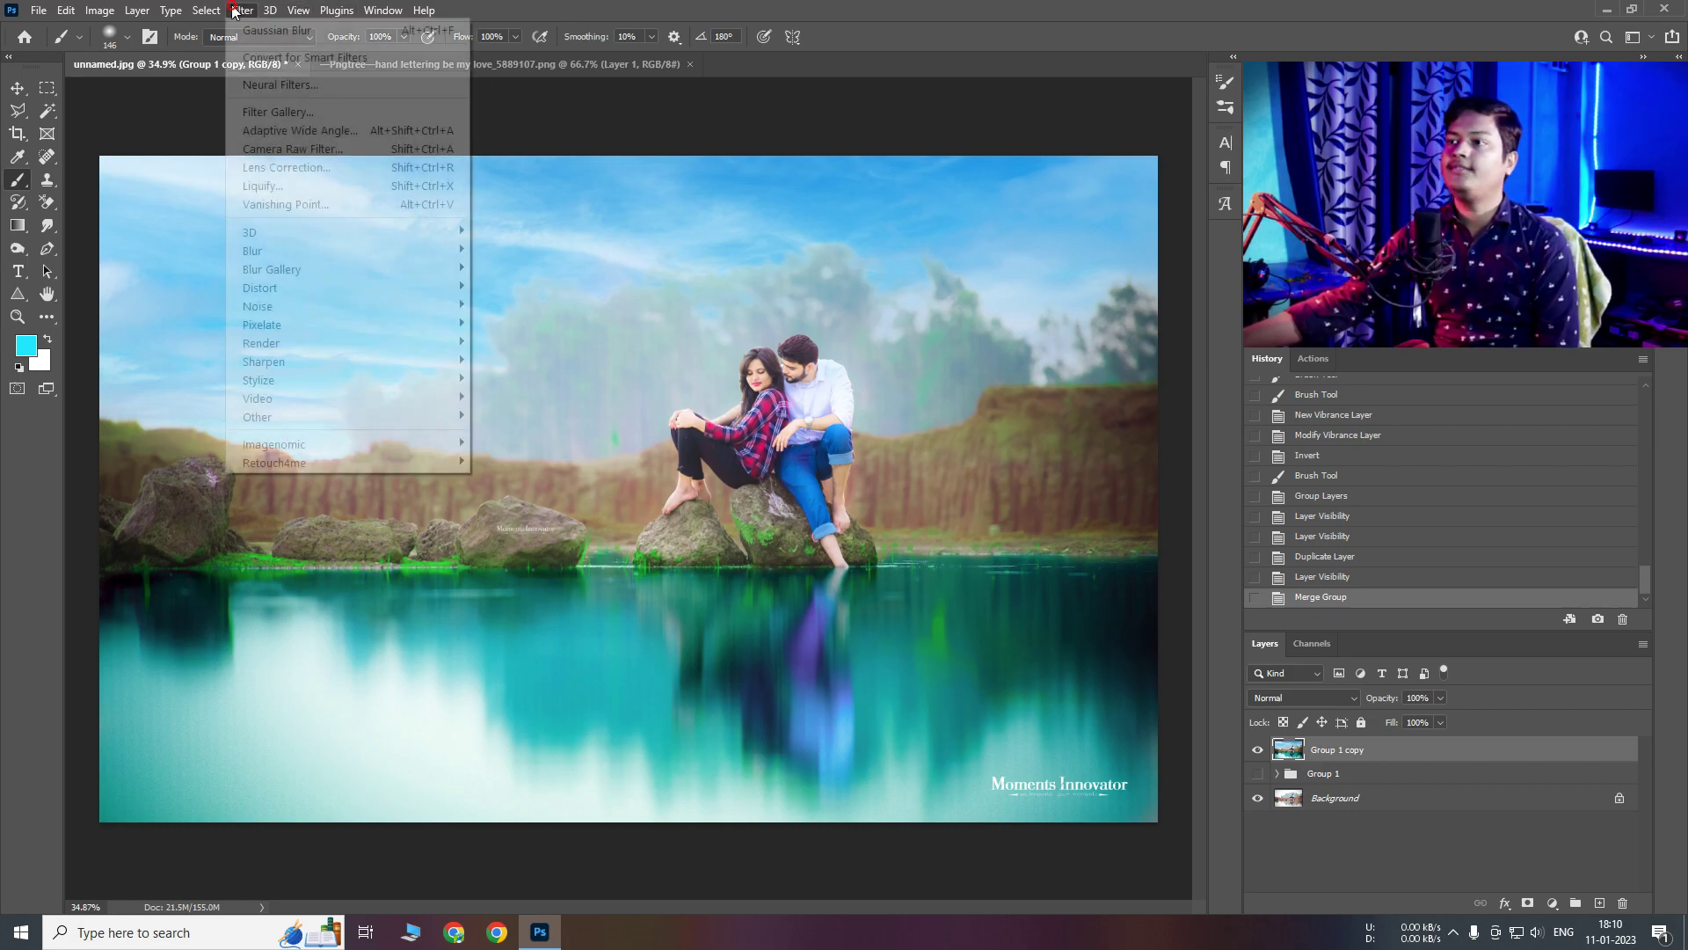
# In the Camera Raw Filter's Color Mixer, maximise green saturation and boost aqua saturation
pyautogui.click(307, 151)
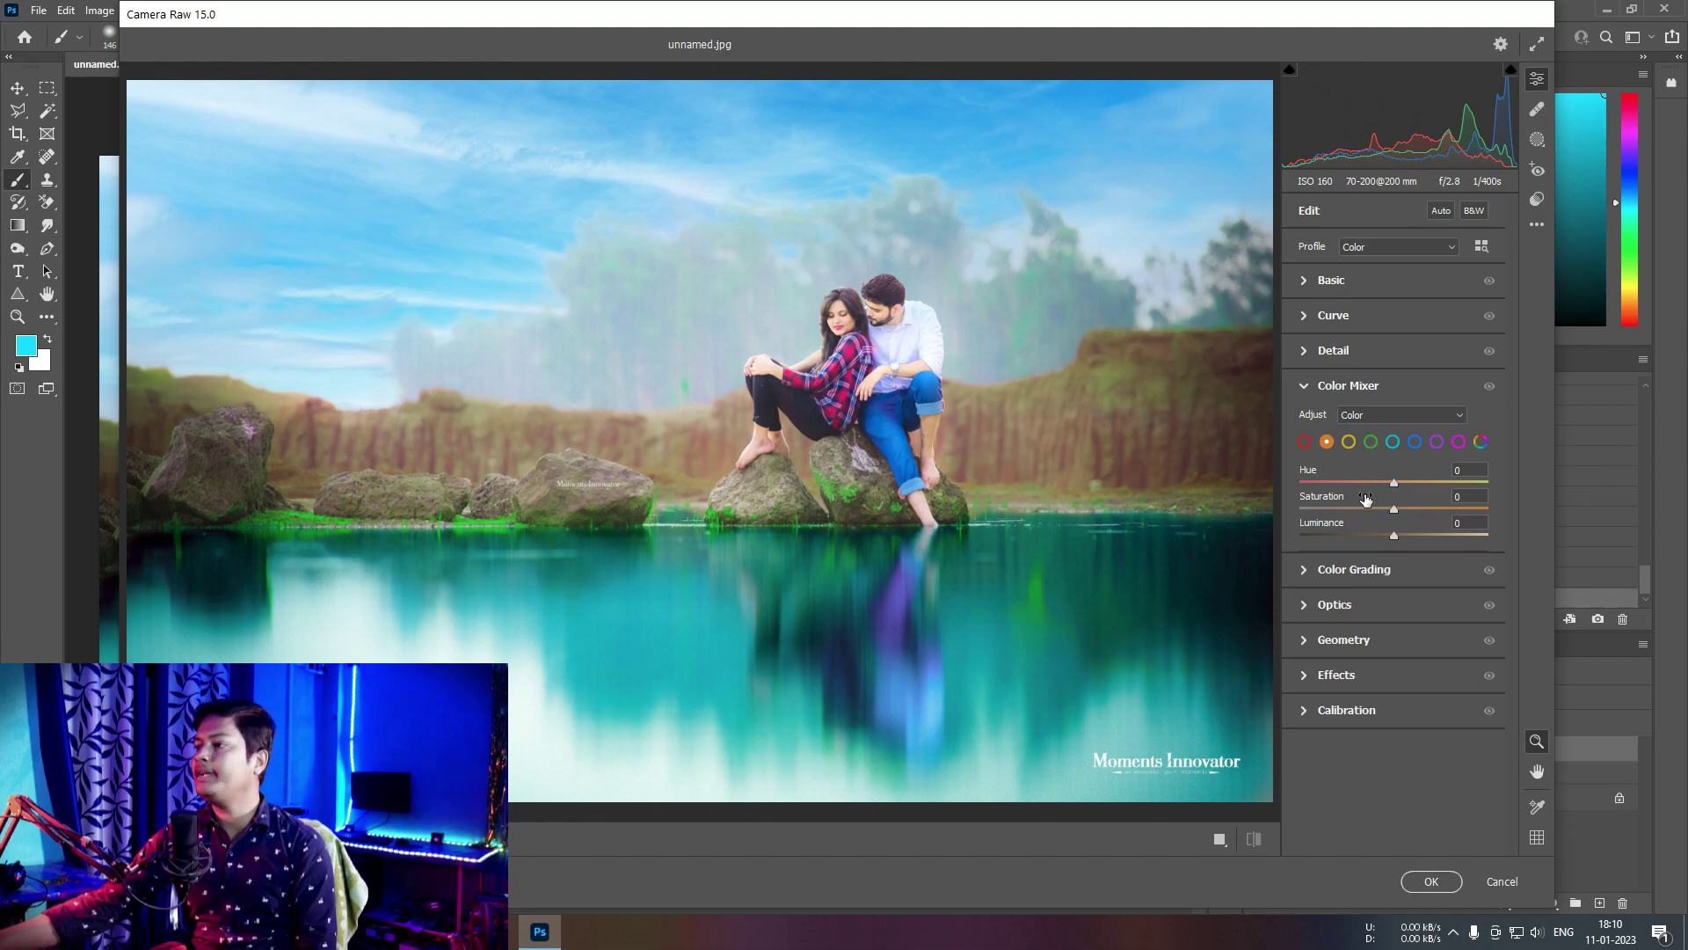
pyautogui.click(1371, 443)
pyautogui.moveTo(1394, 509); pyautogui.dragTo(1685, 512)
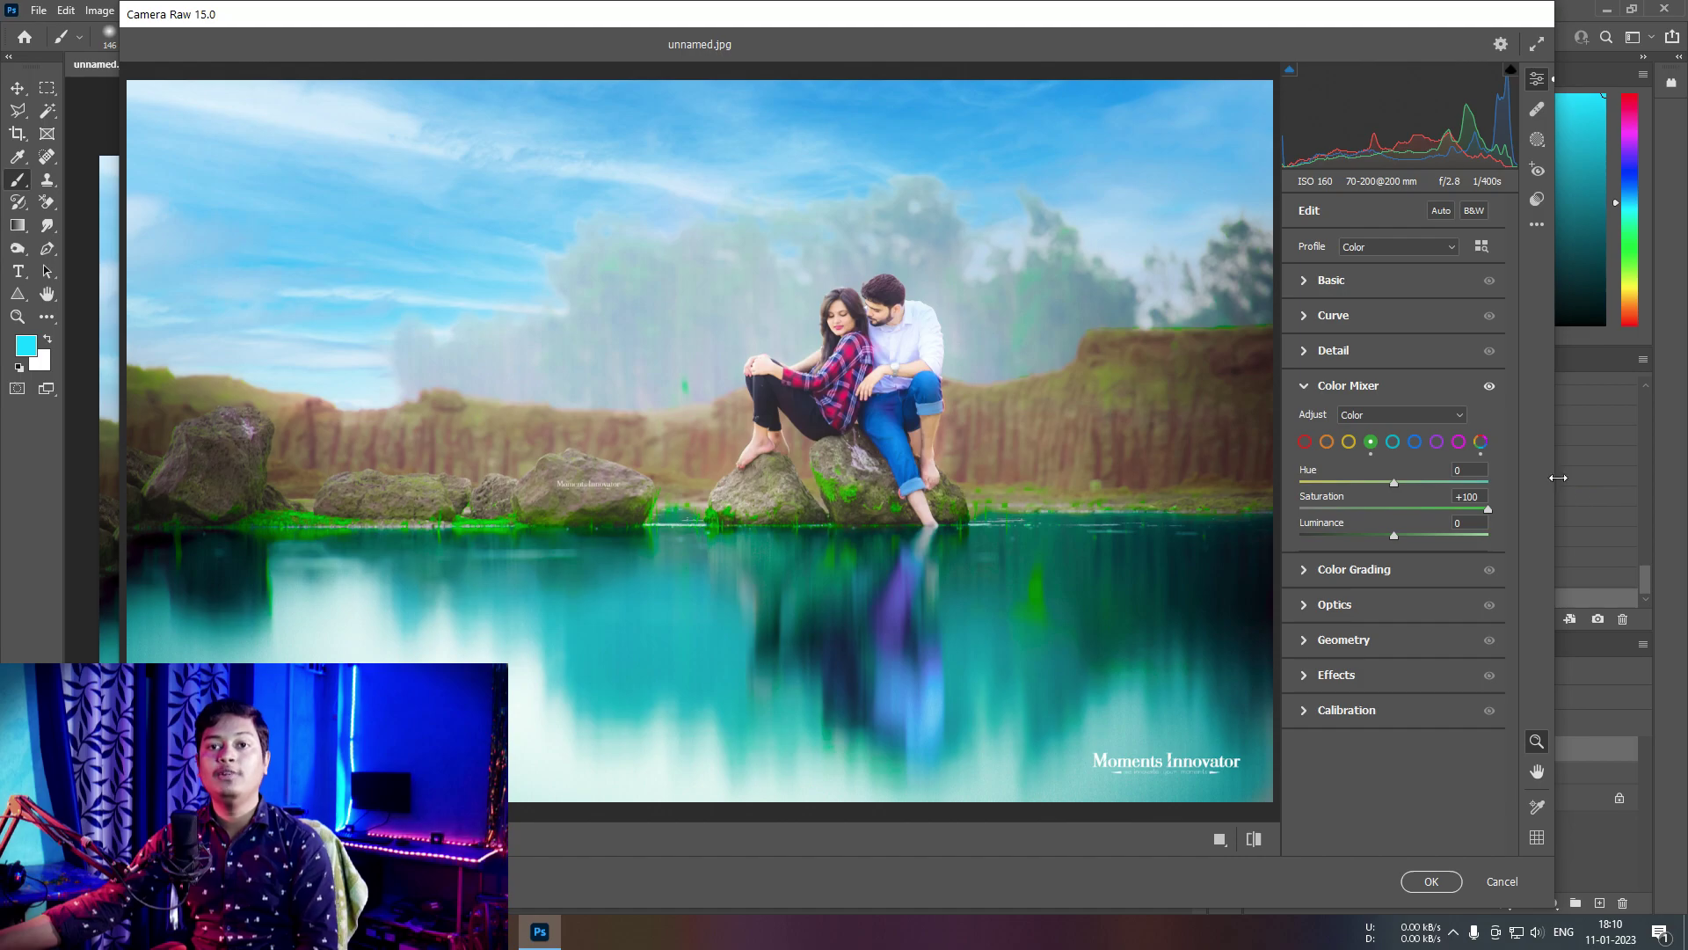
pyautogui.moveTo(704, 522); pyautogui.dragTo(661, 472)
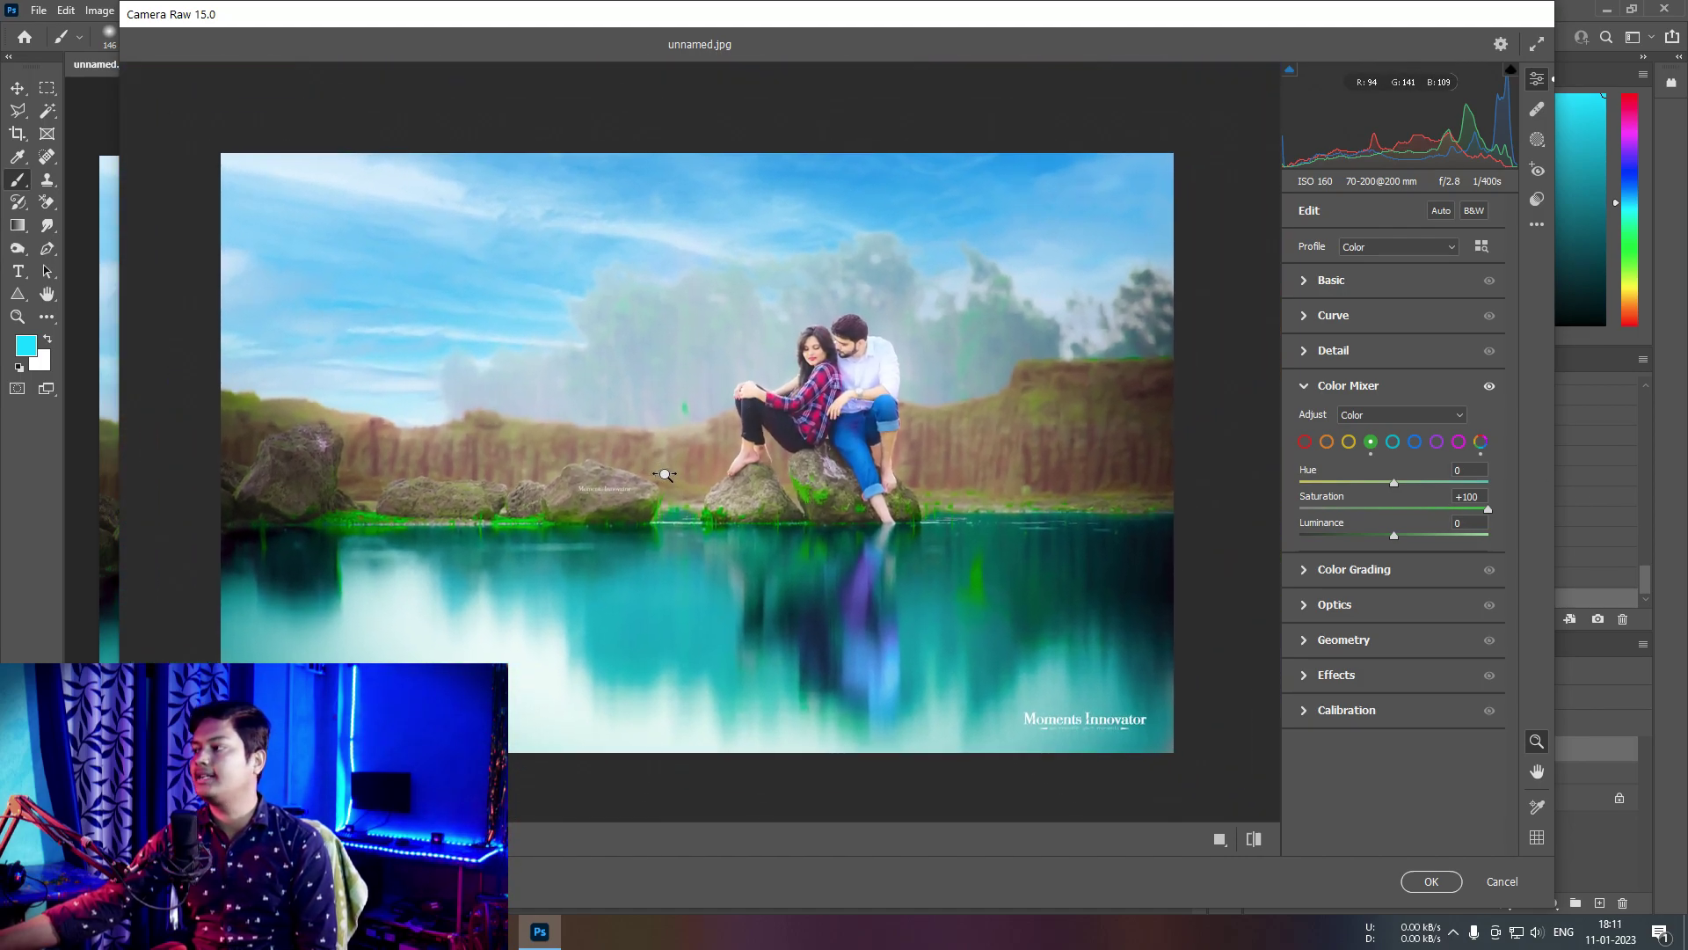
pyautogui.click(1394, 442)
pyautogui.moveTo(1414, 508)
pyautogui.mouseDown()
pyautogui.moveTo(1390, 508)
pyautogui.moveTo(1491, 508)
pyautogui.mouseUp()
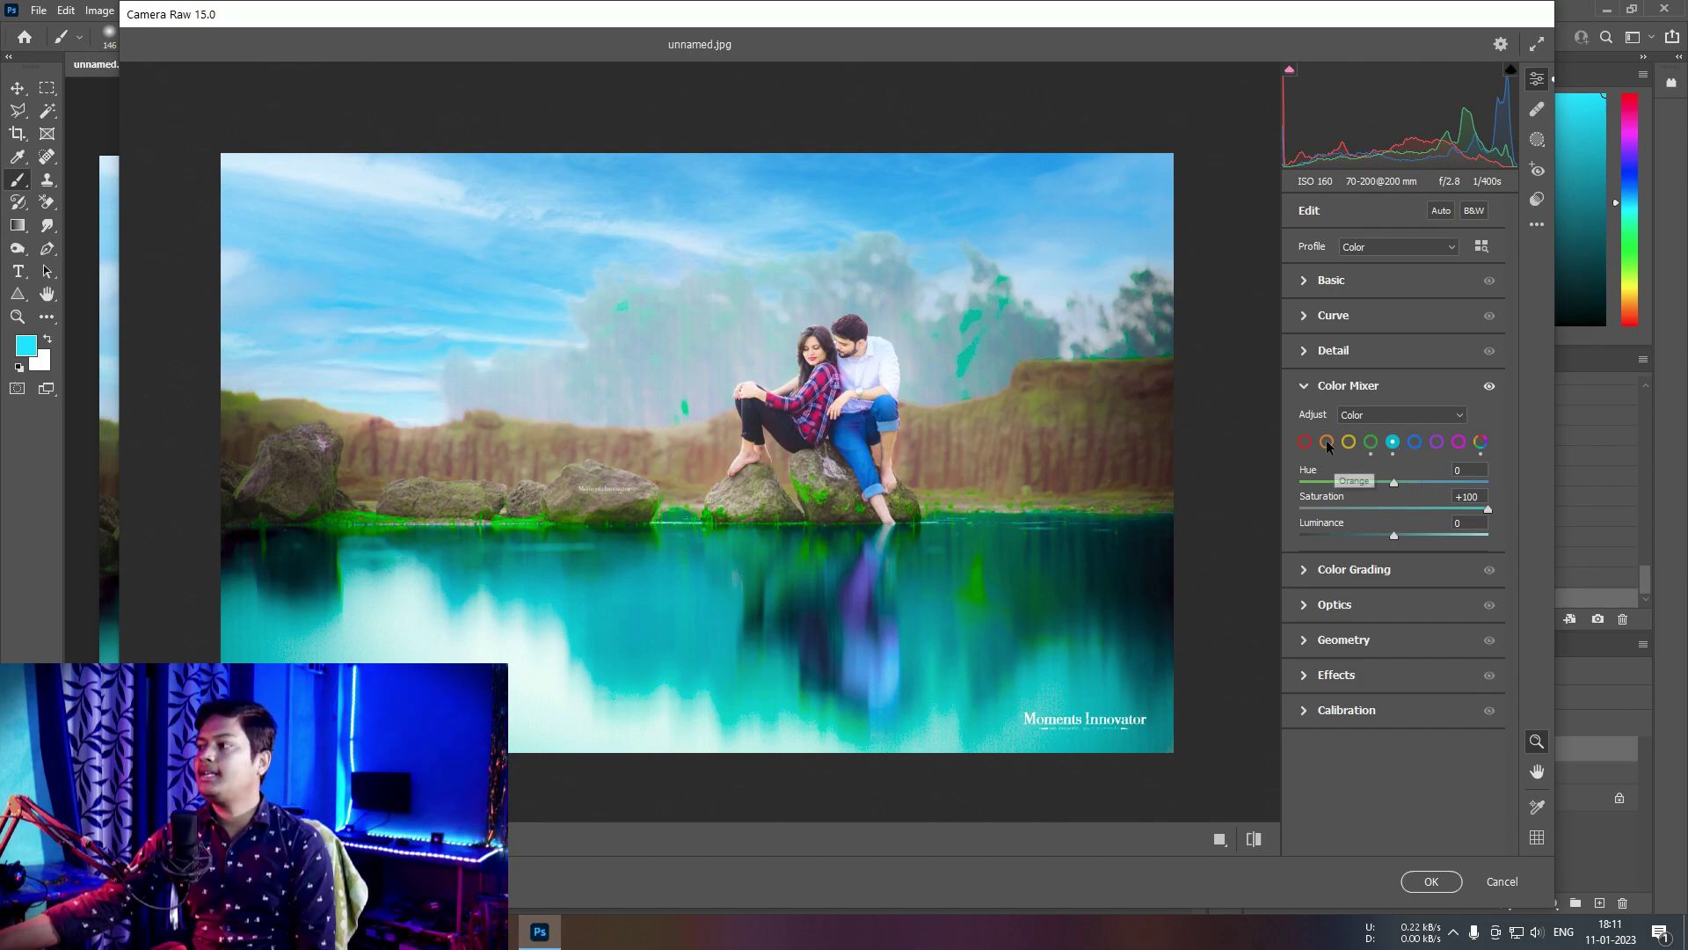
pyautogui.click(844, 370)
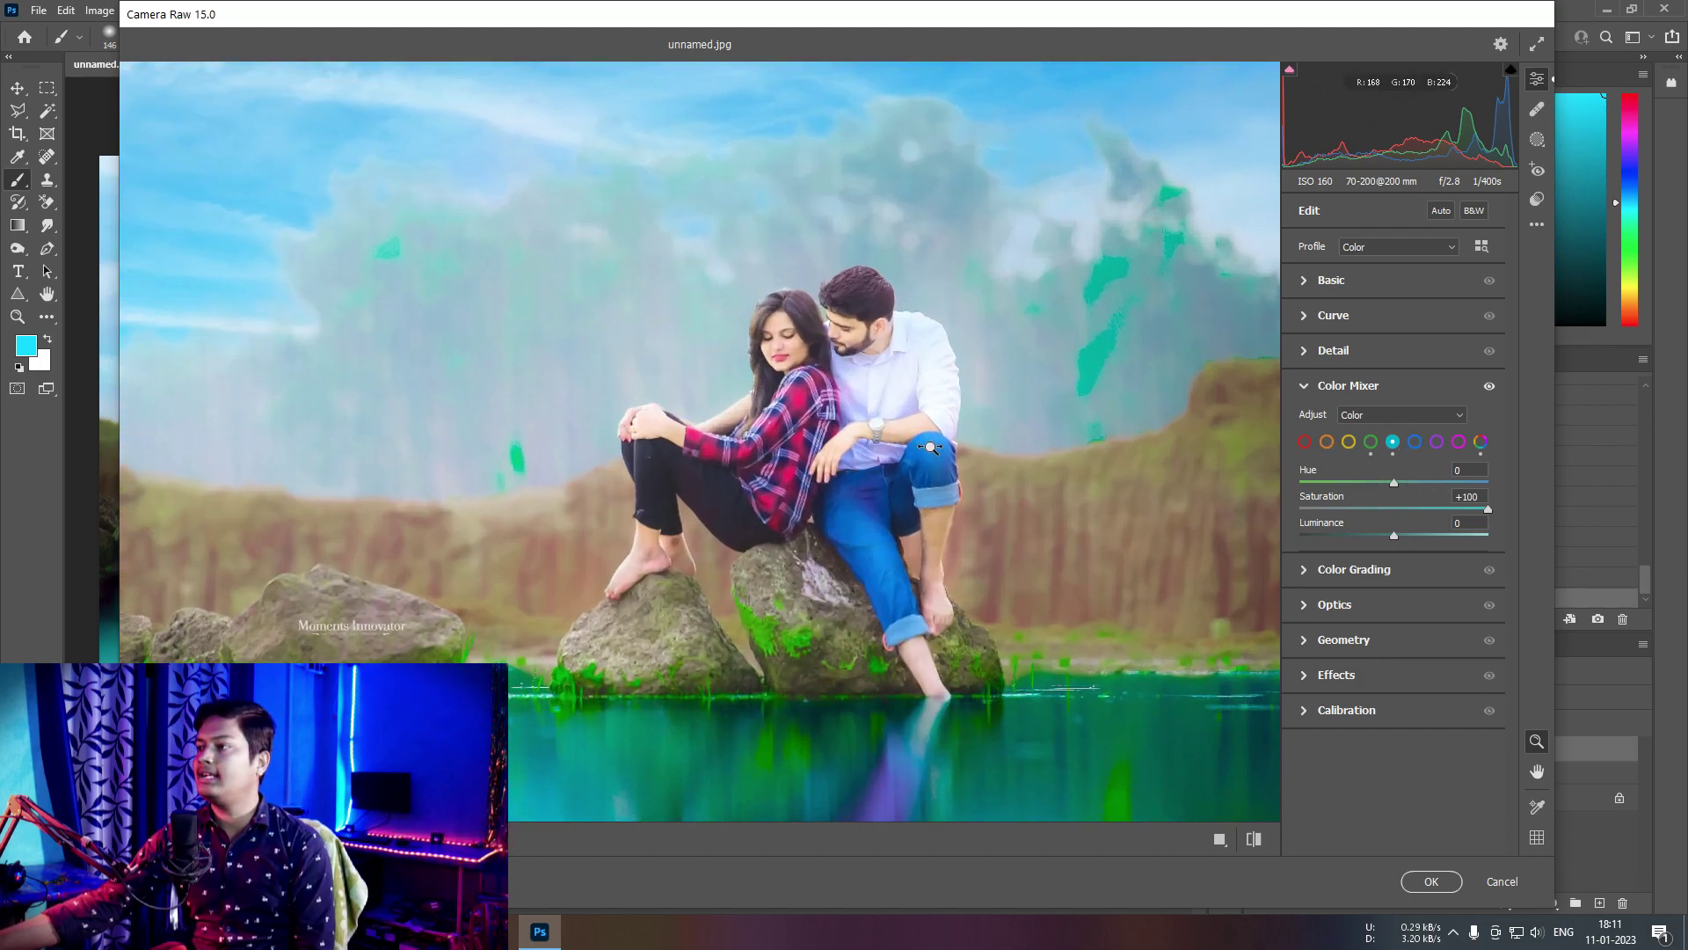
# Mute and brighten oranges, then set yellows to Hue -39, Saturation +49, Luminance +15
pyautogui.click(1327, 441)
pyautogui.click(1360, 508)
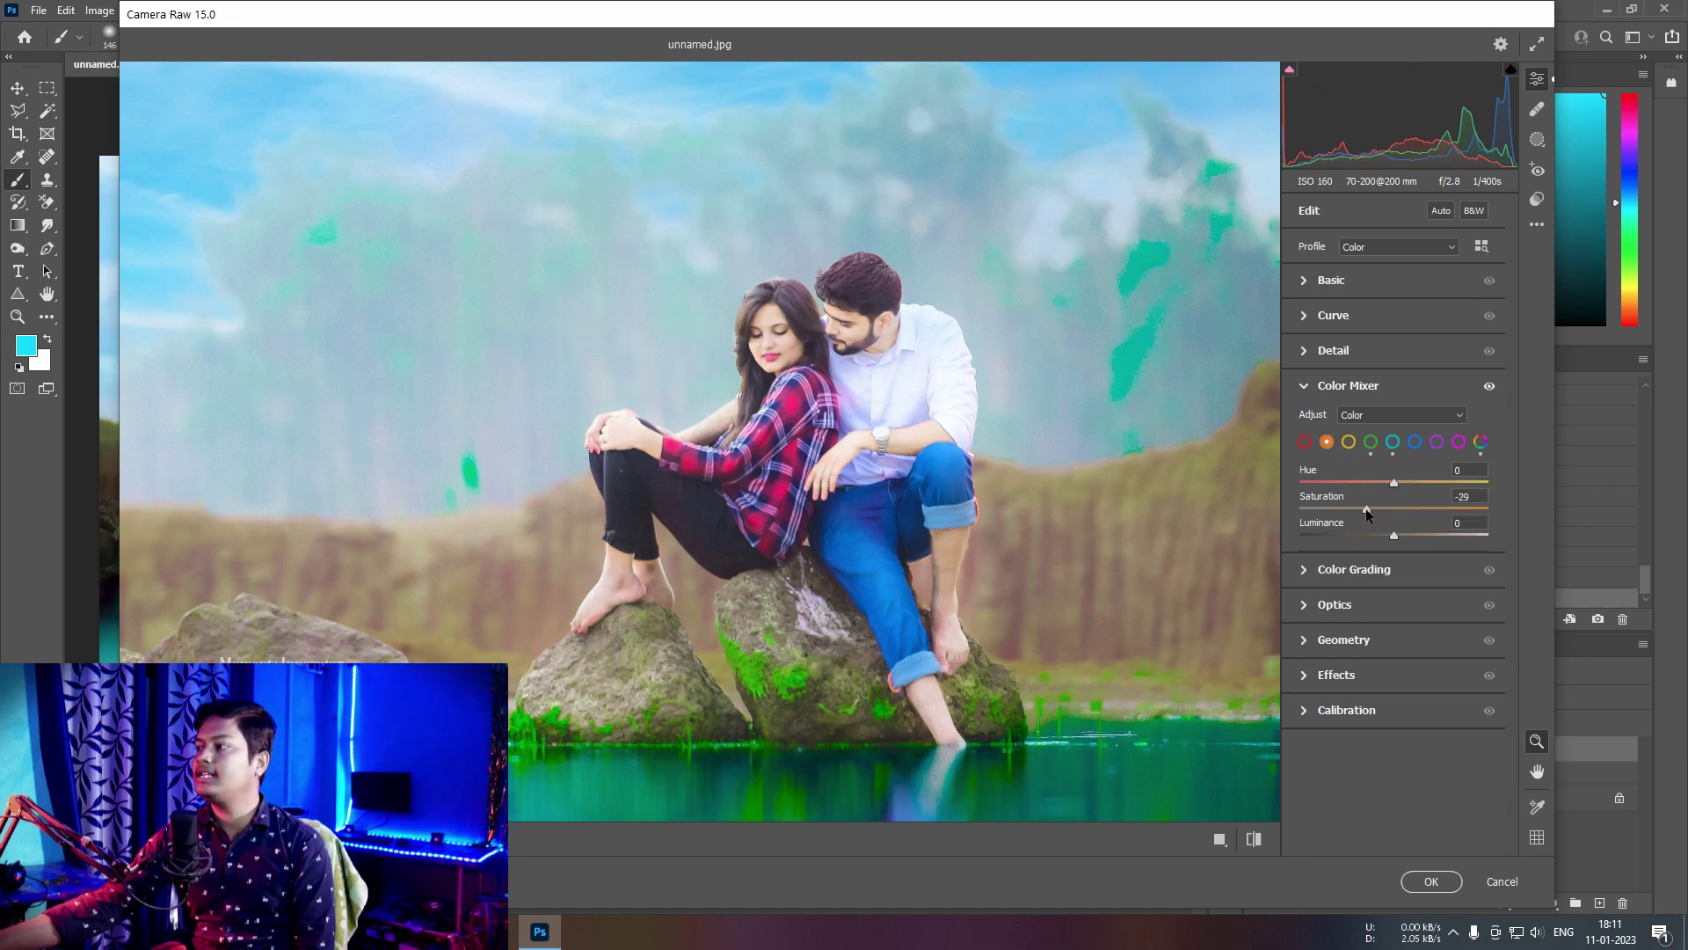
pyautogui.click(1432, 536)
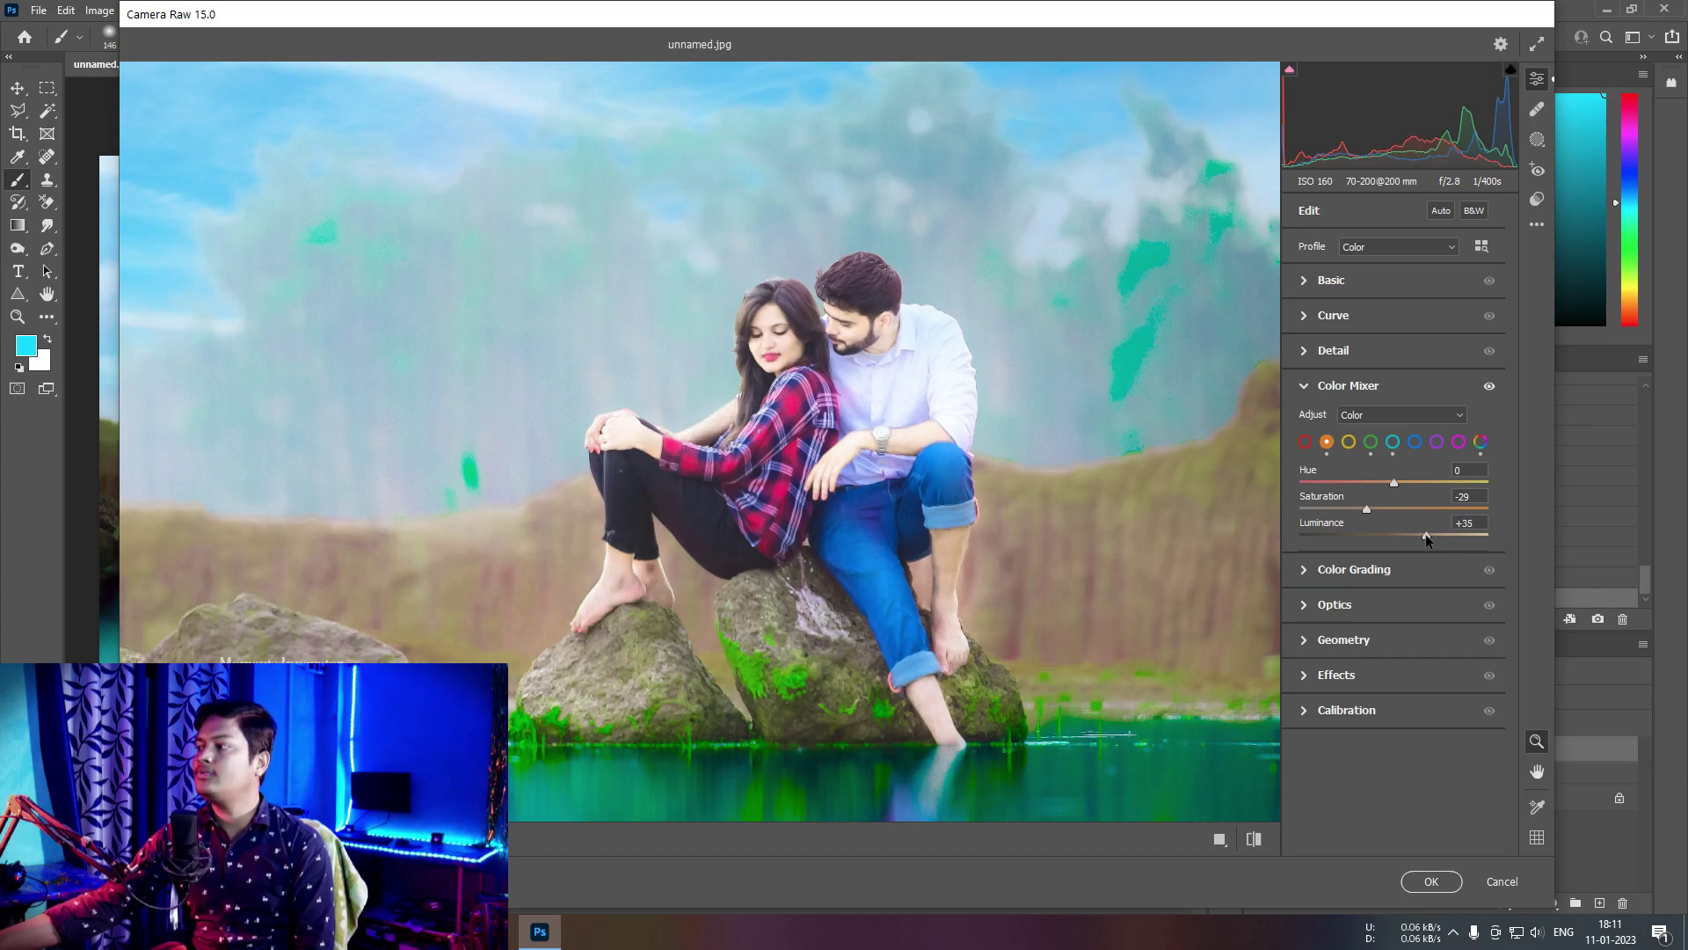
pyautogui.click(1422, 533)
pyautogui.scroll(-3, 905, 371)
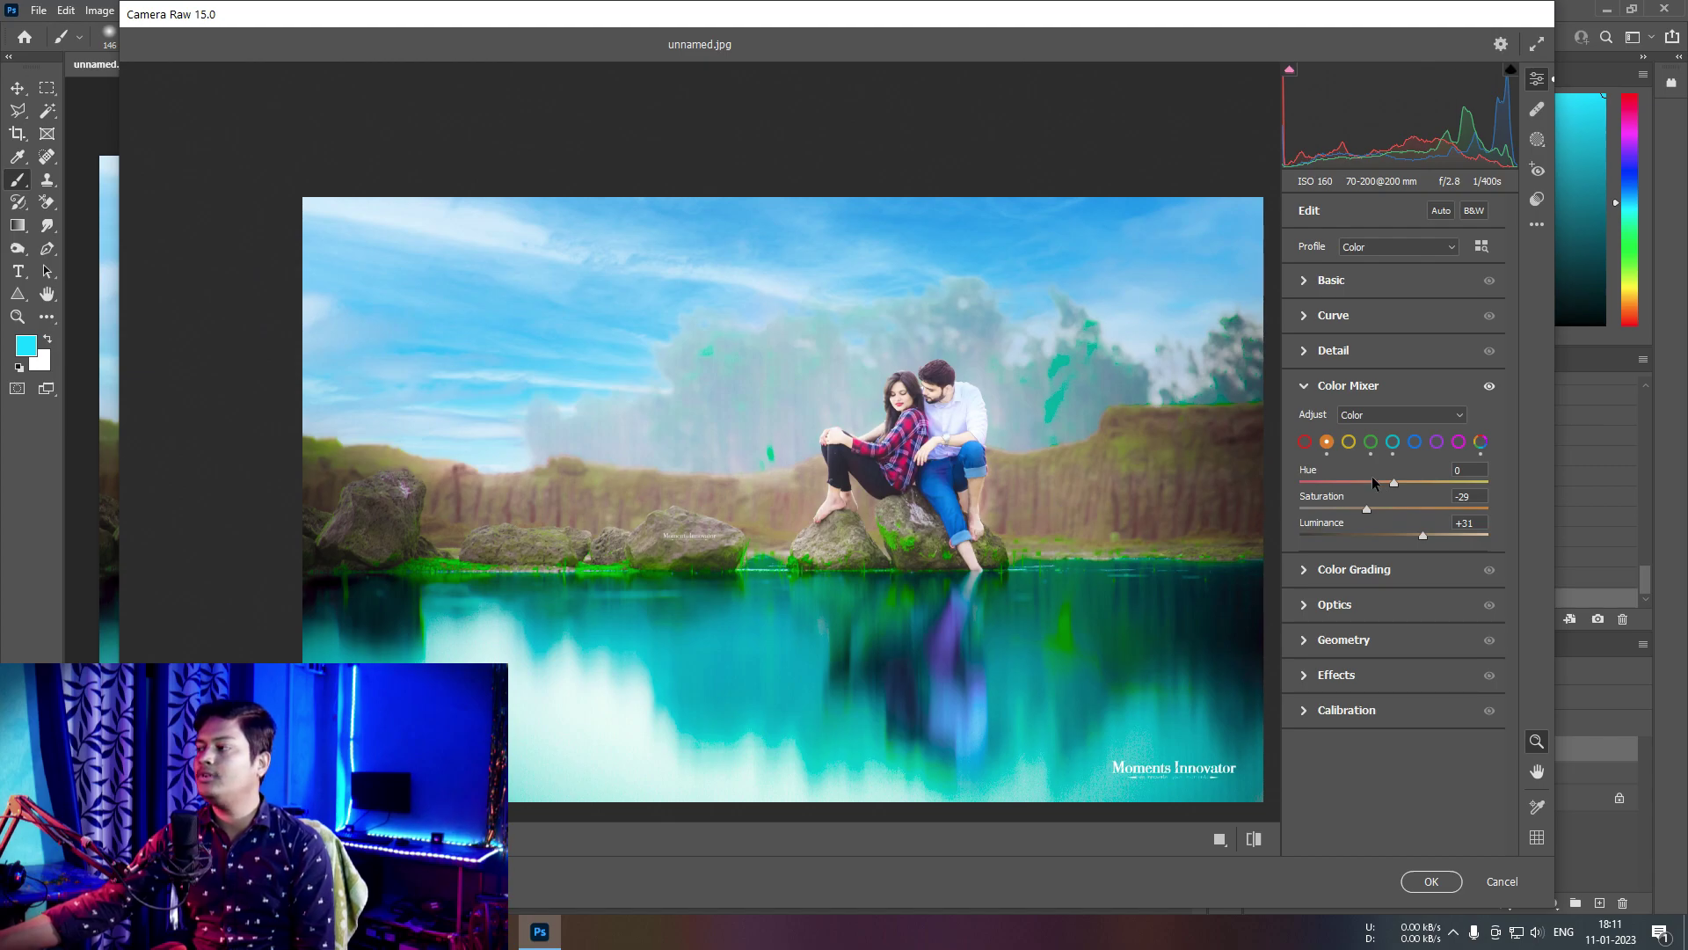
pyautogui.click(1350, 443)
pyautogui.moveTo(1389, 483); pyautogui.dragTo(1134, 486)
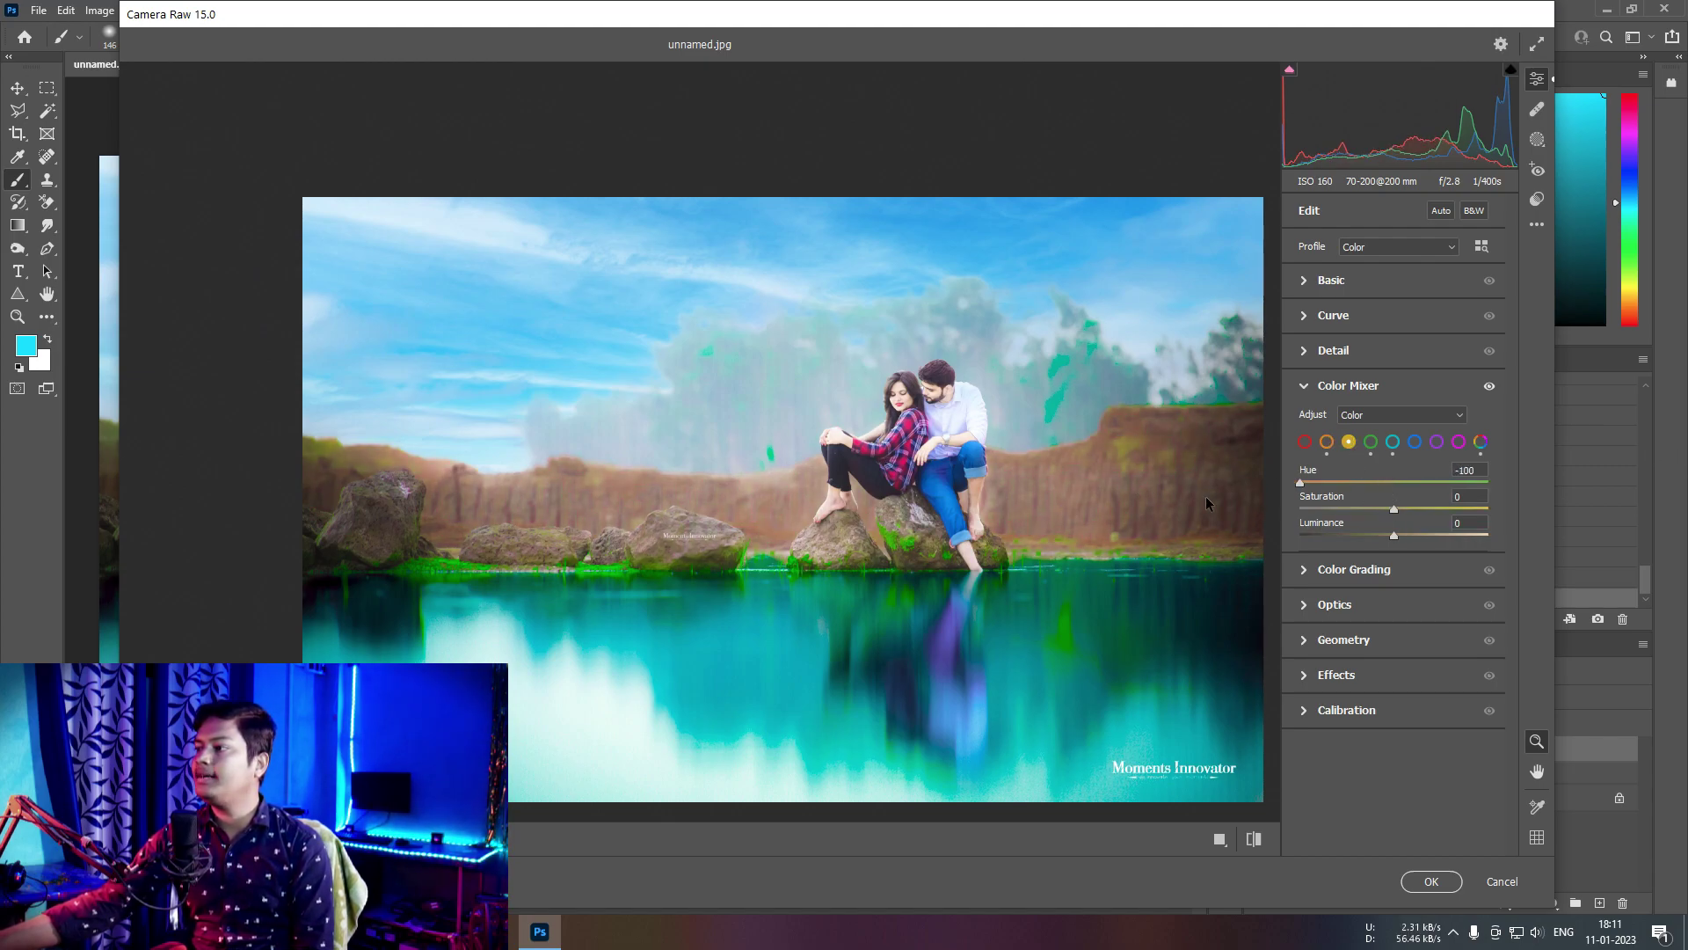
pyautogui.moveTo(1322, 482); pyautogui.dragTo(1452, 509)
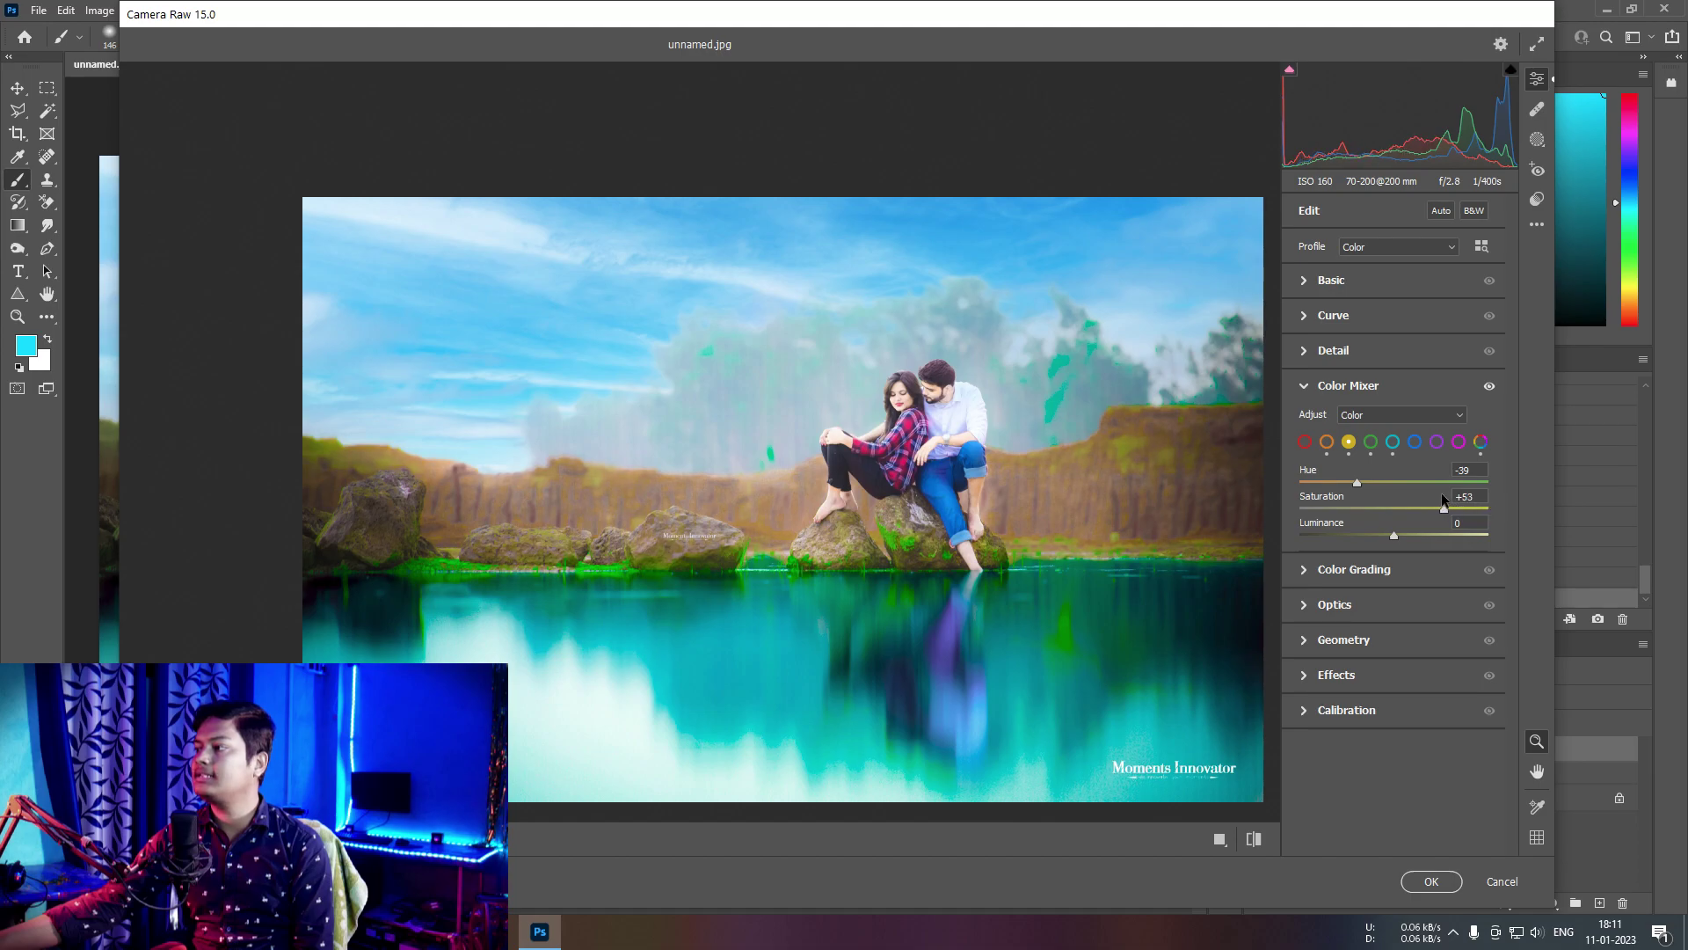
pyautogui.moveTo(1445, 508); pyautogui.dragTo(1401, 535)
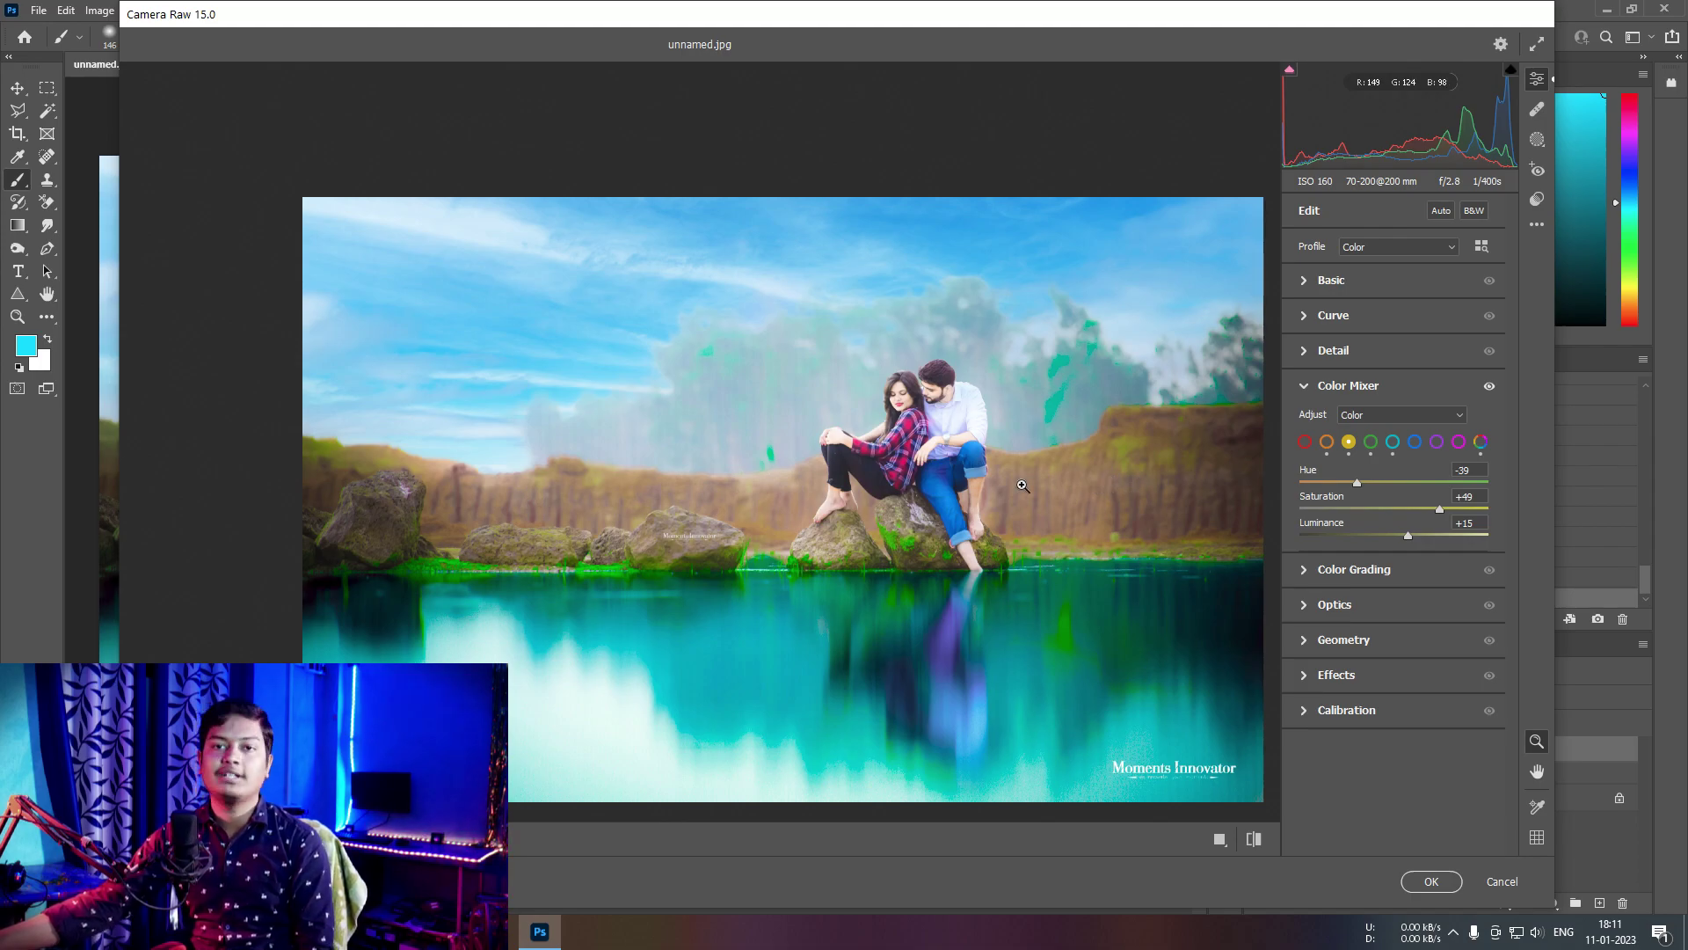
pyautogui.click(947, 429)
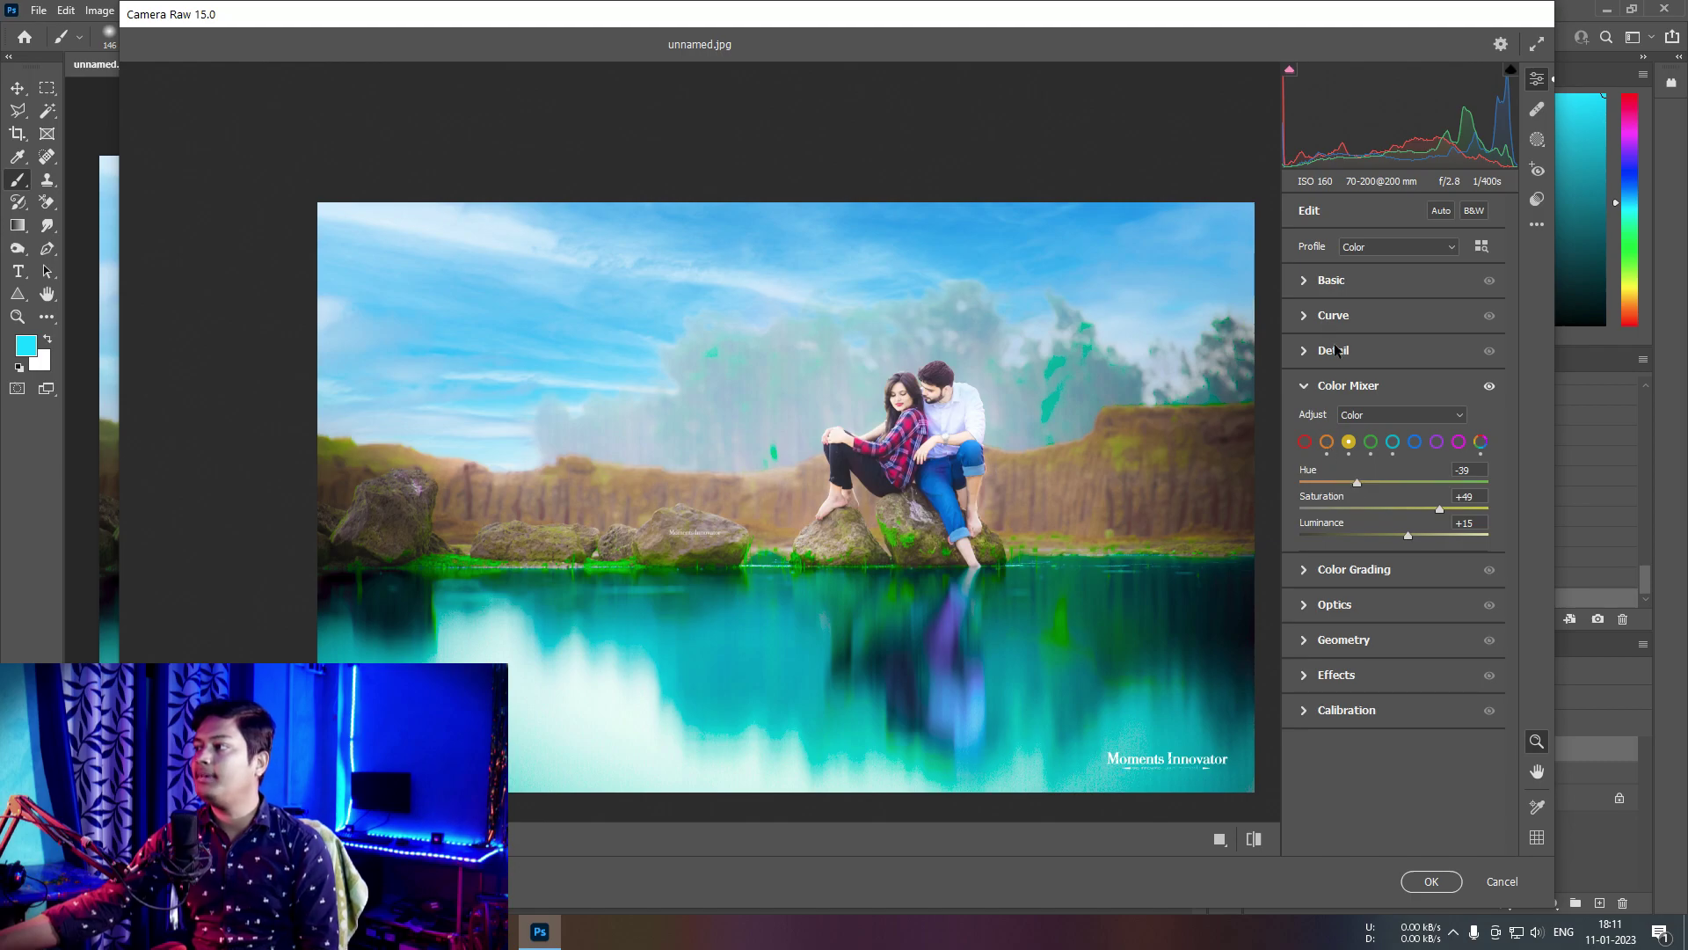
# Set Basic panel Vibrance +50, Dehaze +9, Exposure +0.10 and Contrast +15
pyautogui.click(1312, 286)
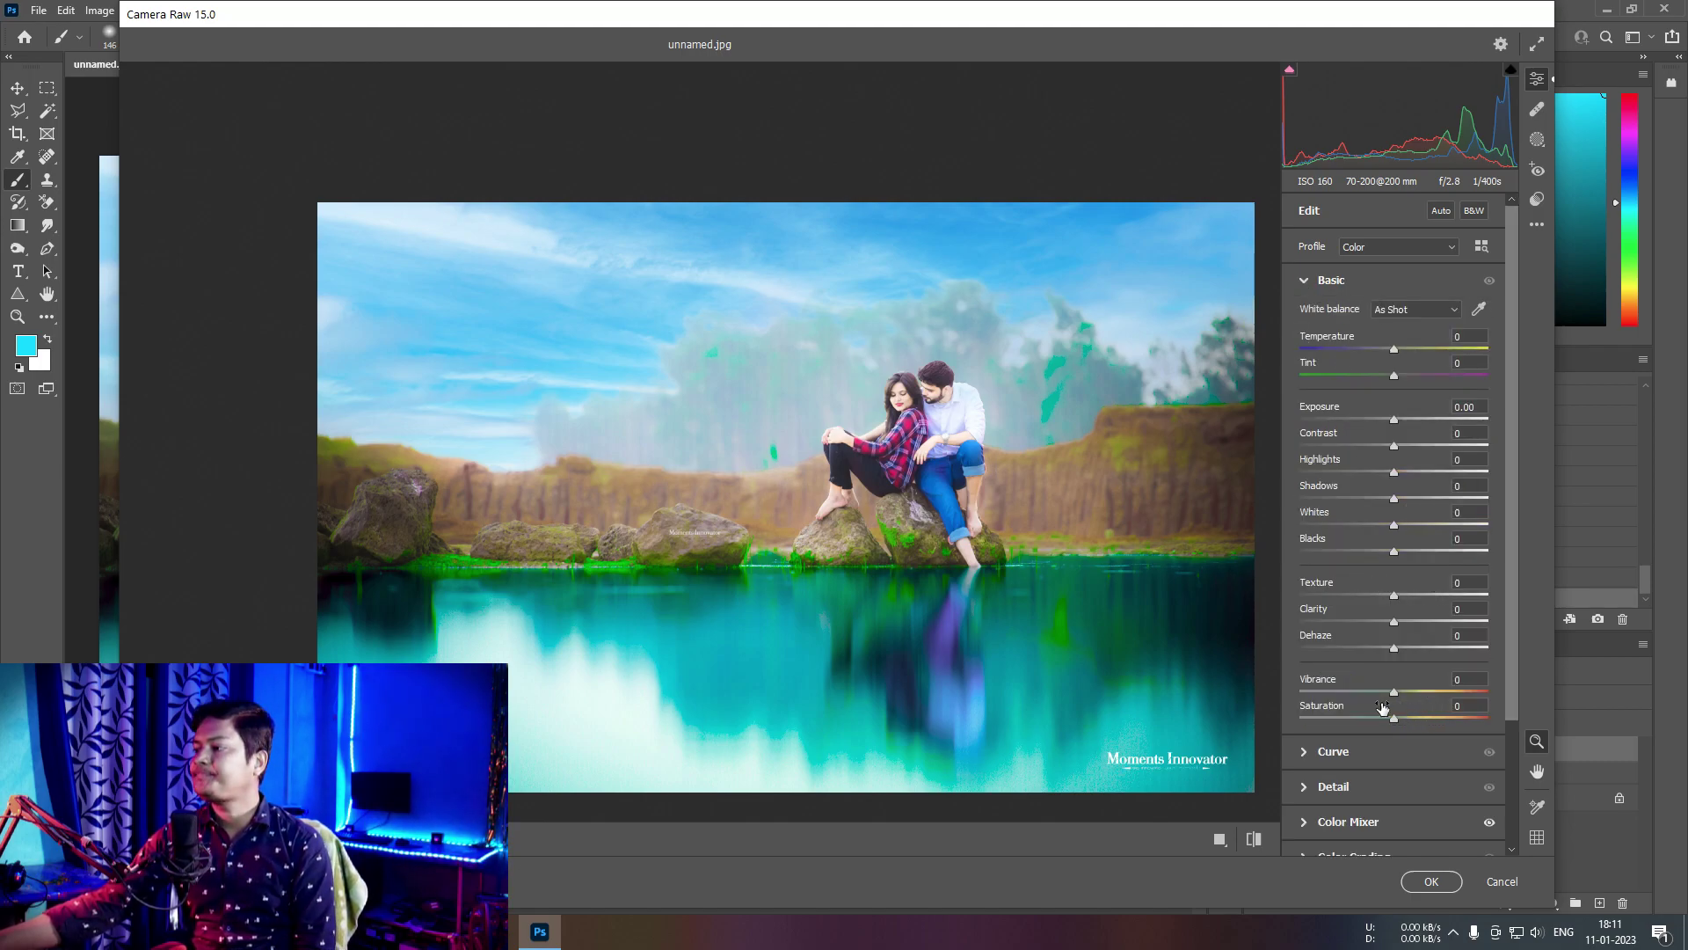
pyautogui.moveTo(1417, 693); pyautogui.dragTo(1433, 691)
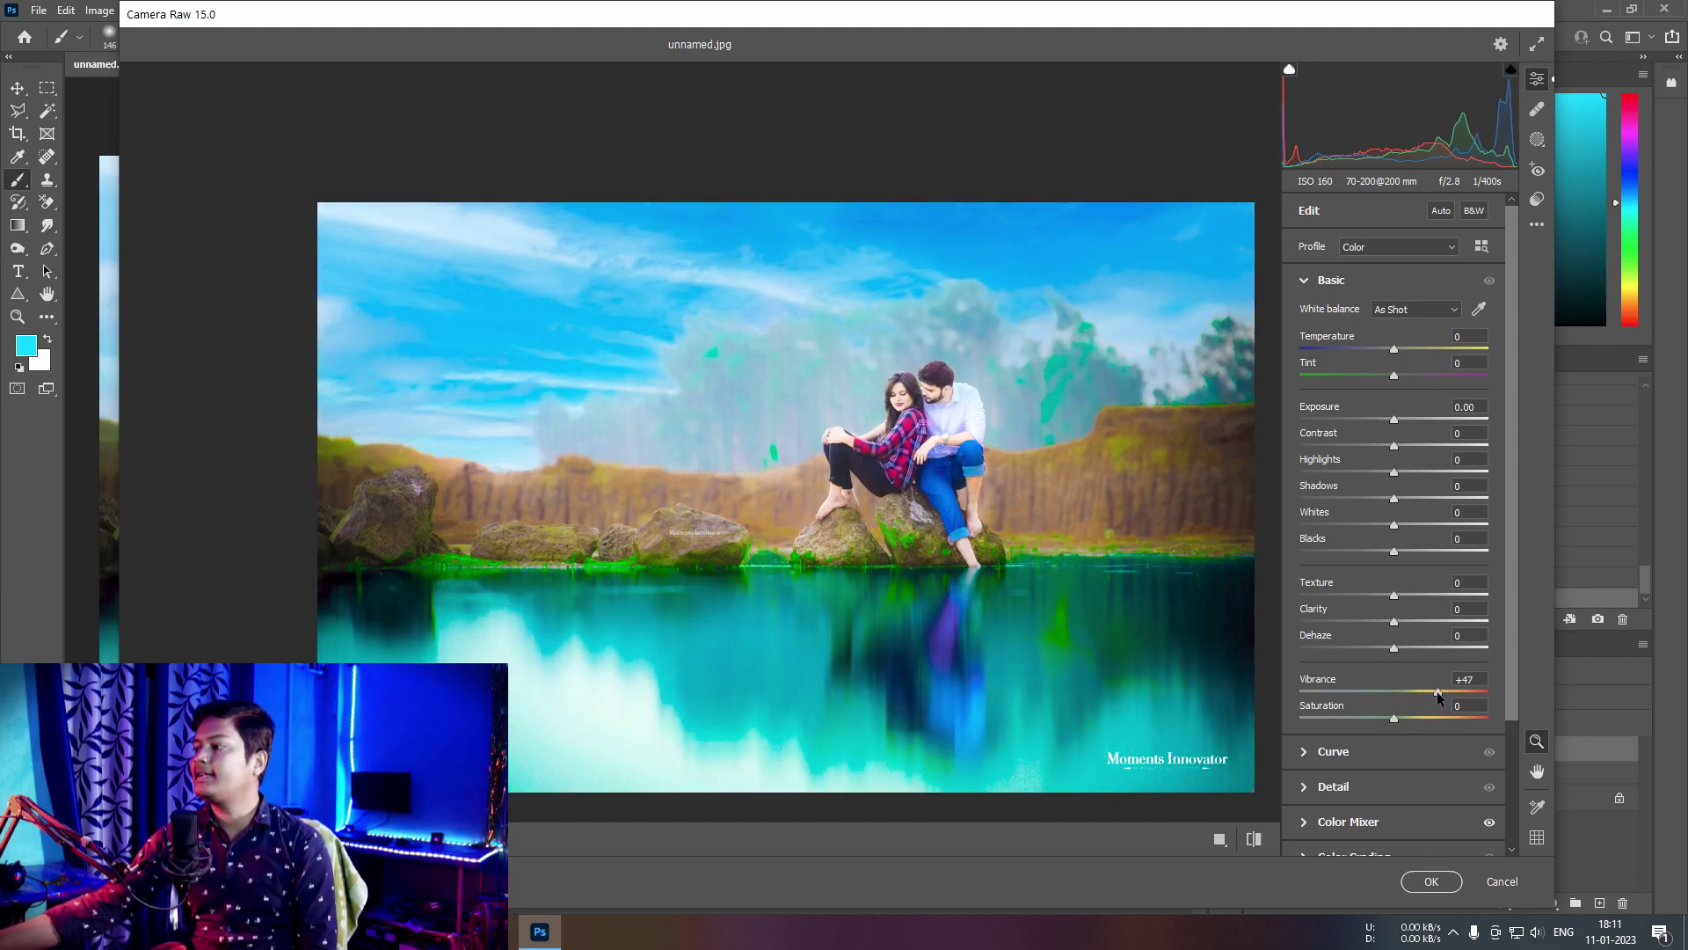
pyautogui.moveTo(1438, 695); pyautogui.dragTo(1441, 693)
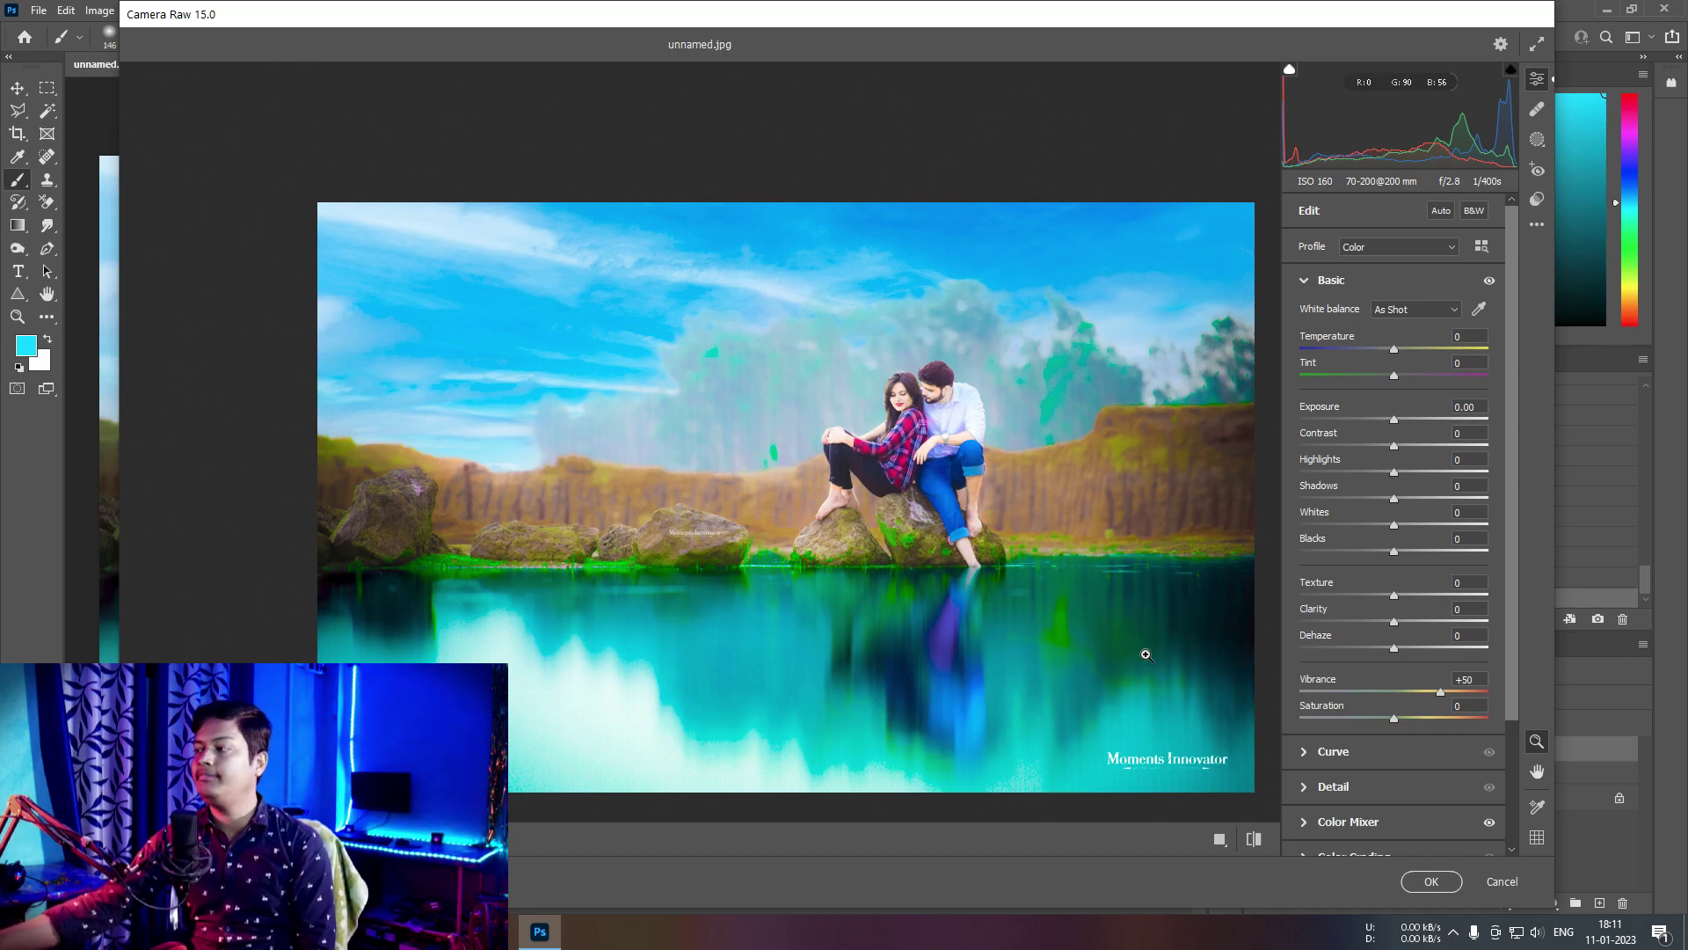
pyautogui.moveTo(1395, 648); pyautogui.dragTo(1403, 649)
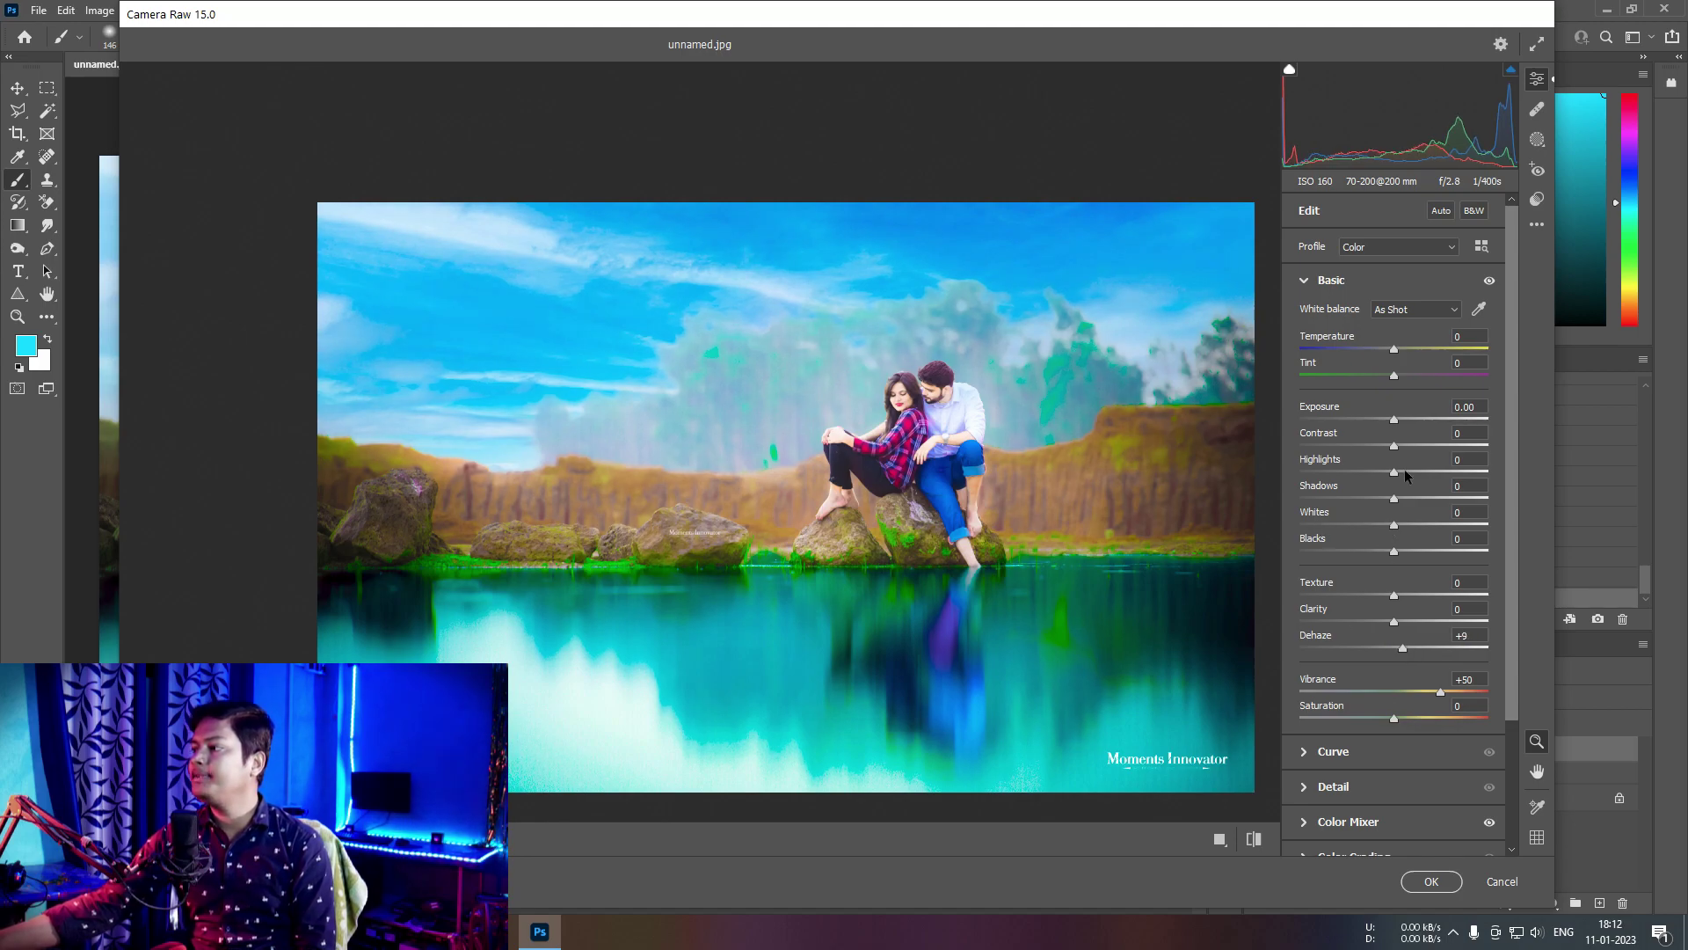
pyautogui.moveTo(1398, 420); pyautogui.dragTo(1398, 420)
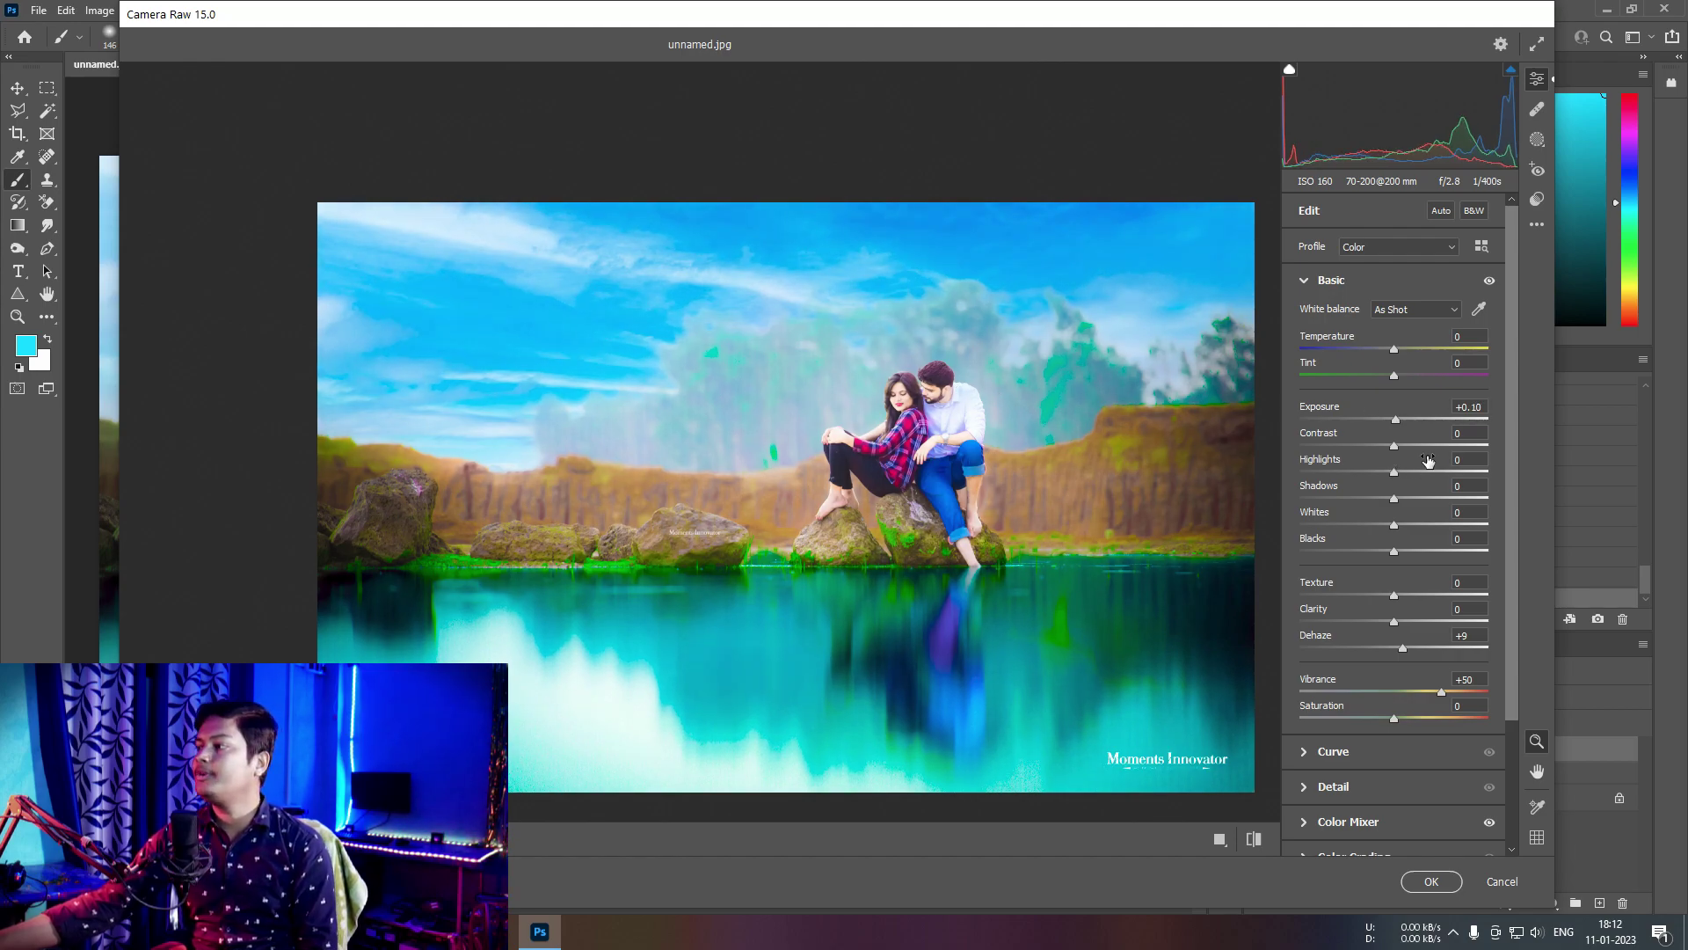
pyautogui.moveTo(1398, 452); pyautogui.dragTo(1413, 454)
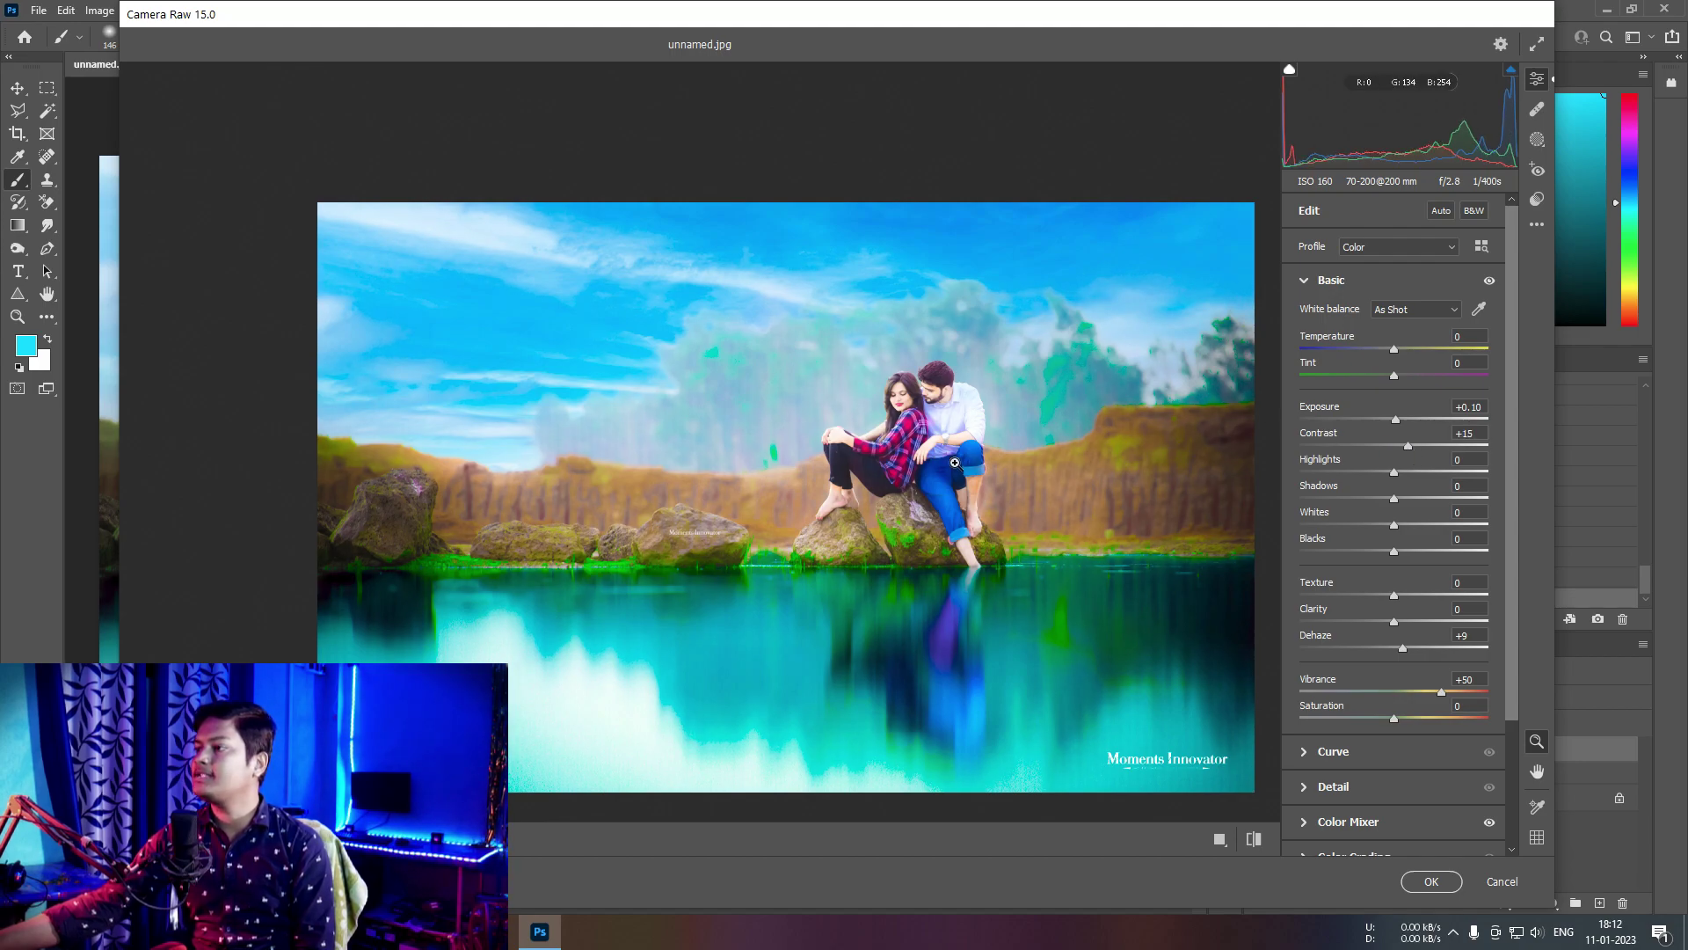
# Set Highlights to -21, Shadows to +17 and Whites to +13
pyautogui.scroll(5, 934, 437)
pyautogui.scroll(-6, 933, 431)
pyautogui.scroll(1, 936, 422)
pyautogui.scroll(1, 937, 412)
pyautogui.moveTo(1394, 473)
pyautogui.mouseDown()
pyautogui.moveTo(1376, 472)
pyautogui.moveTo(1419, 499)
pyautogui.mouseUp()
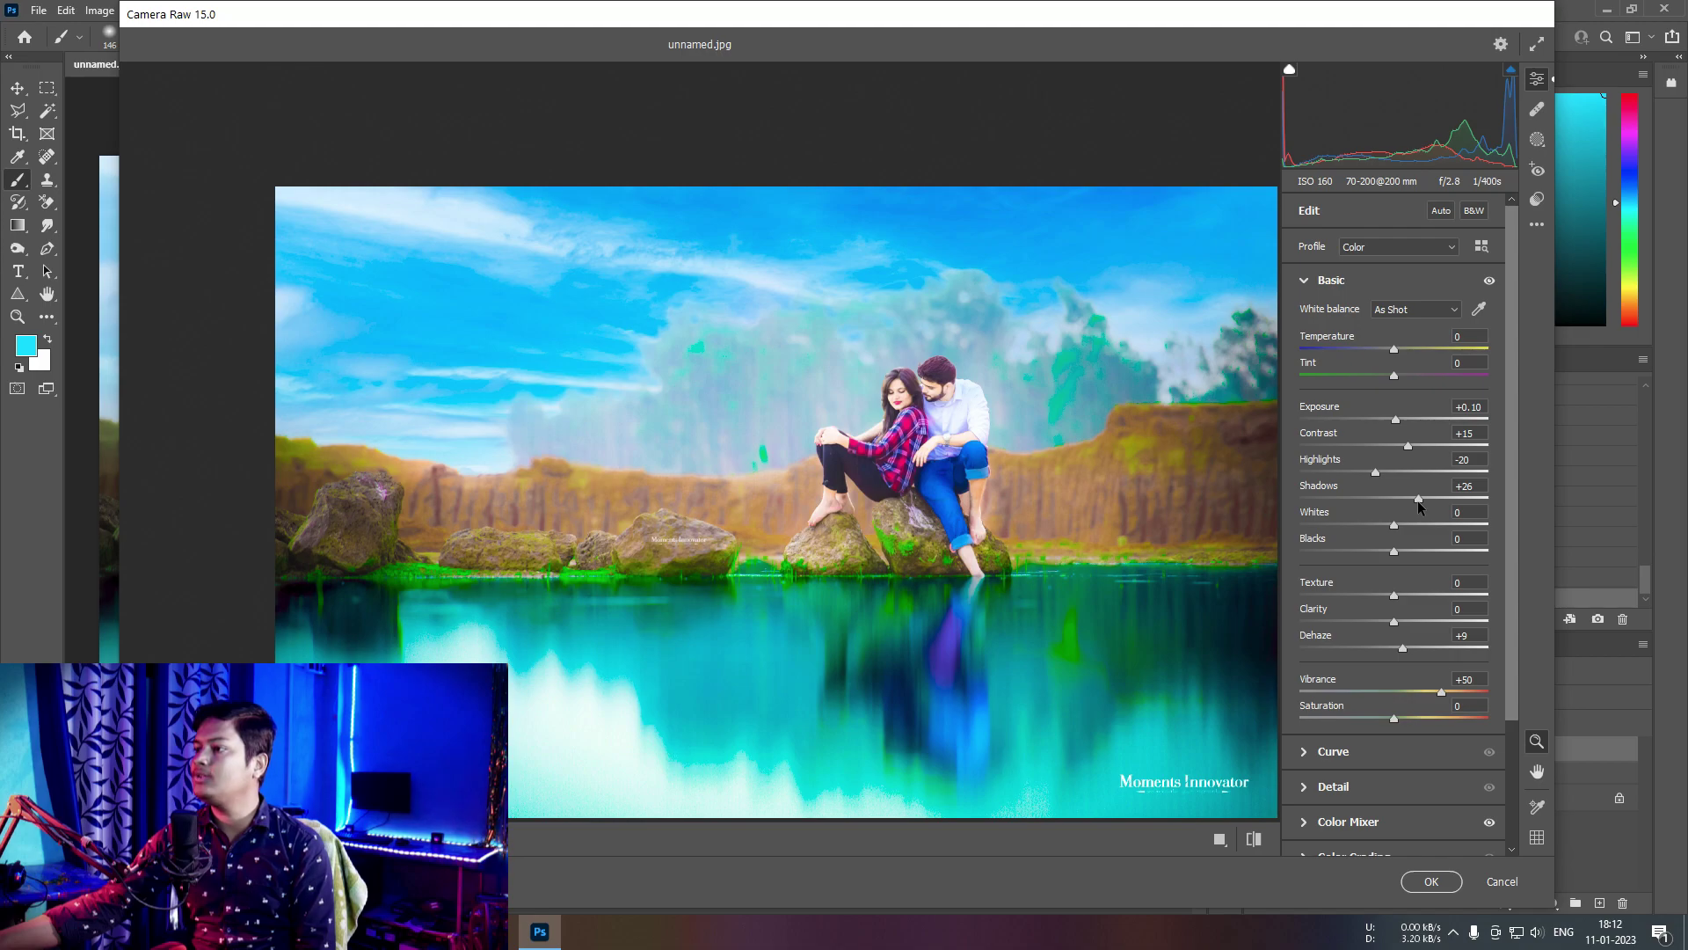
pyautogui.moveTo(1380, 472); pyautogui.dragTo(1391, 475)
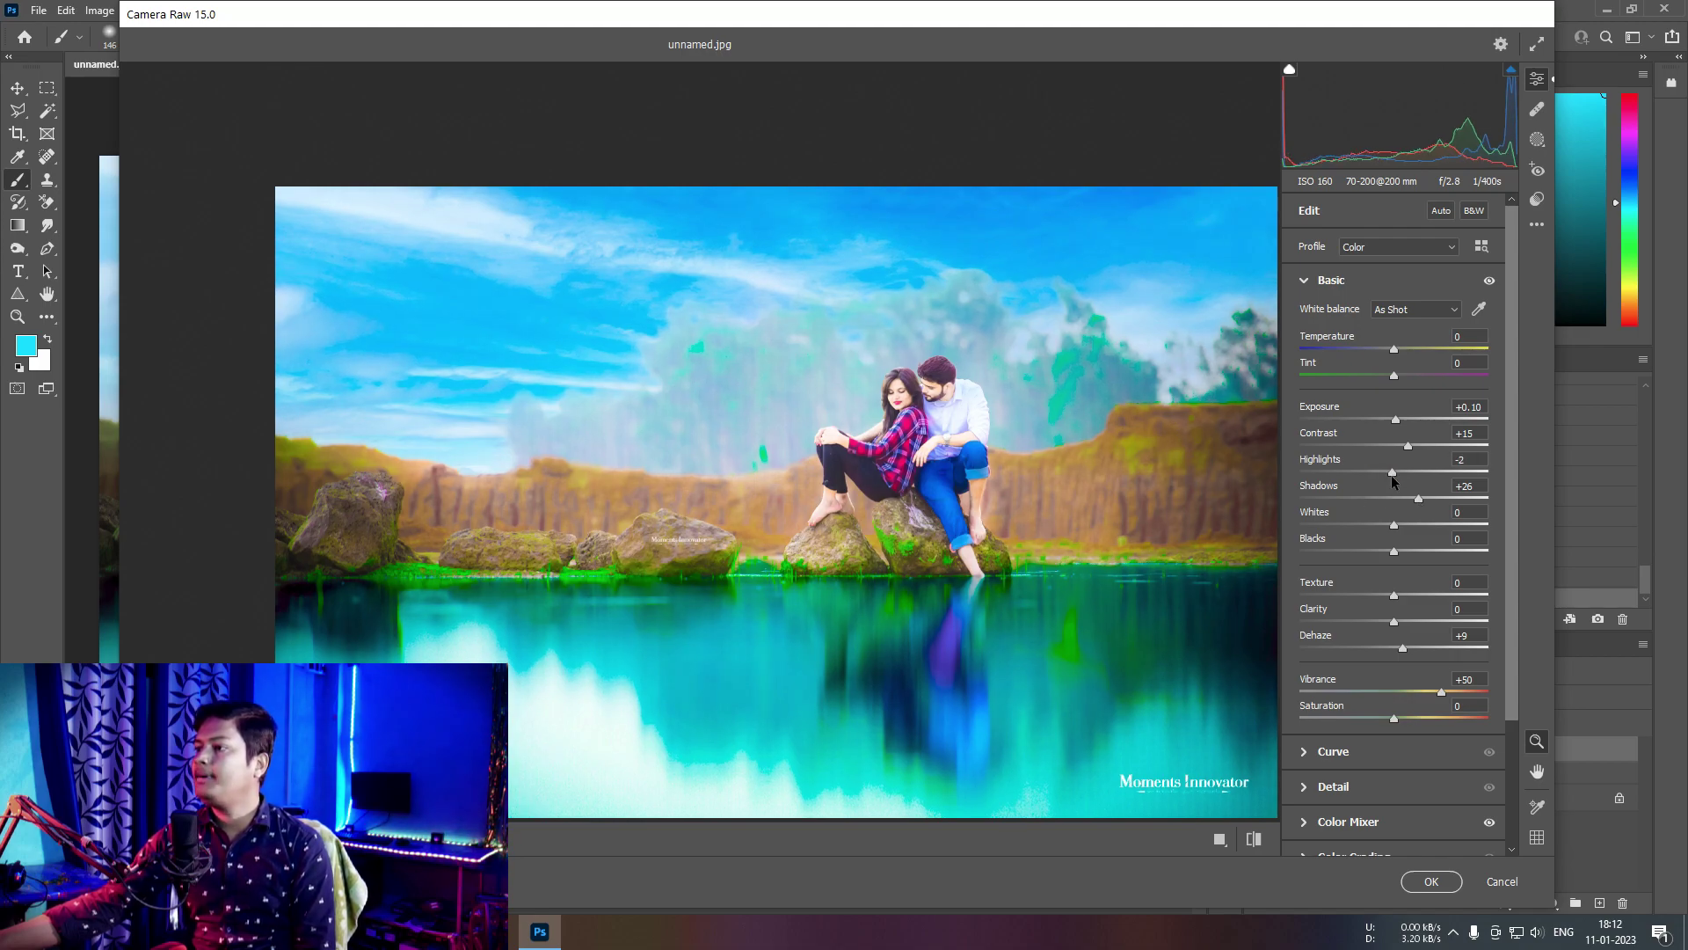
pyautogui.moveTo(1414, 498); pyautogui.dragTo(1378, 471)
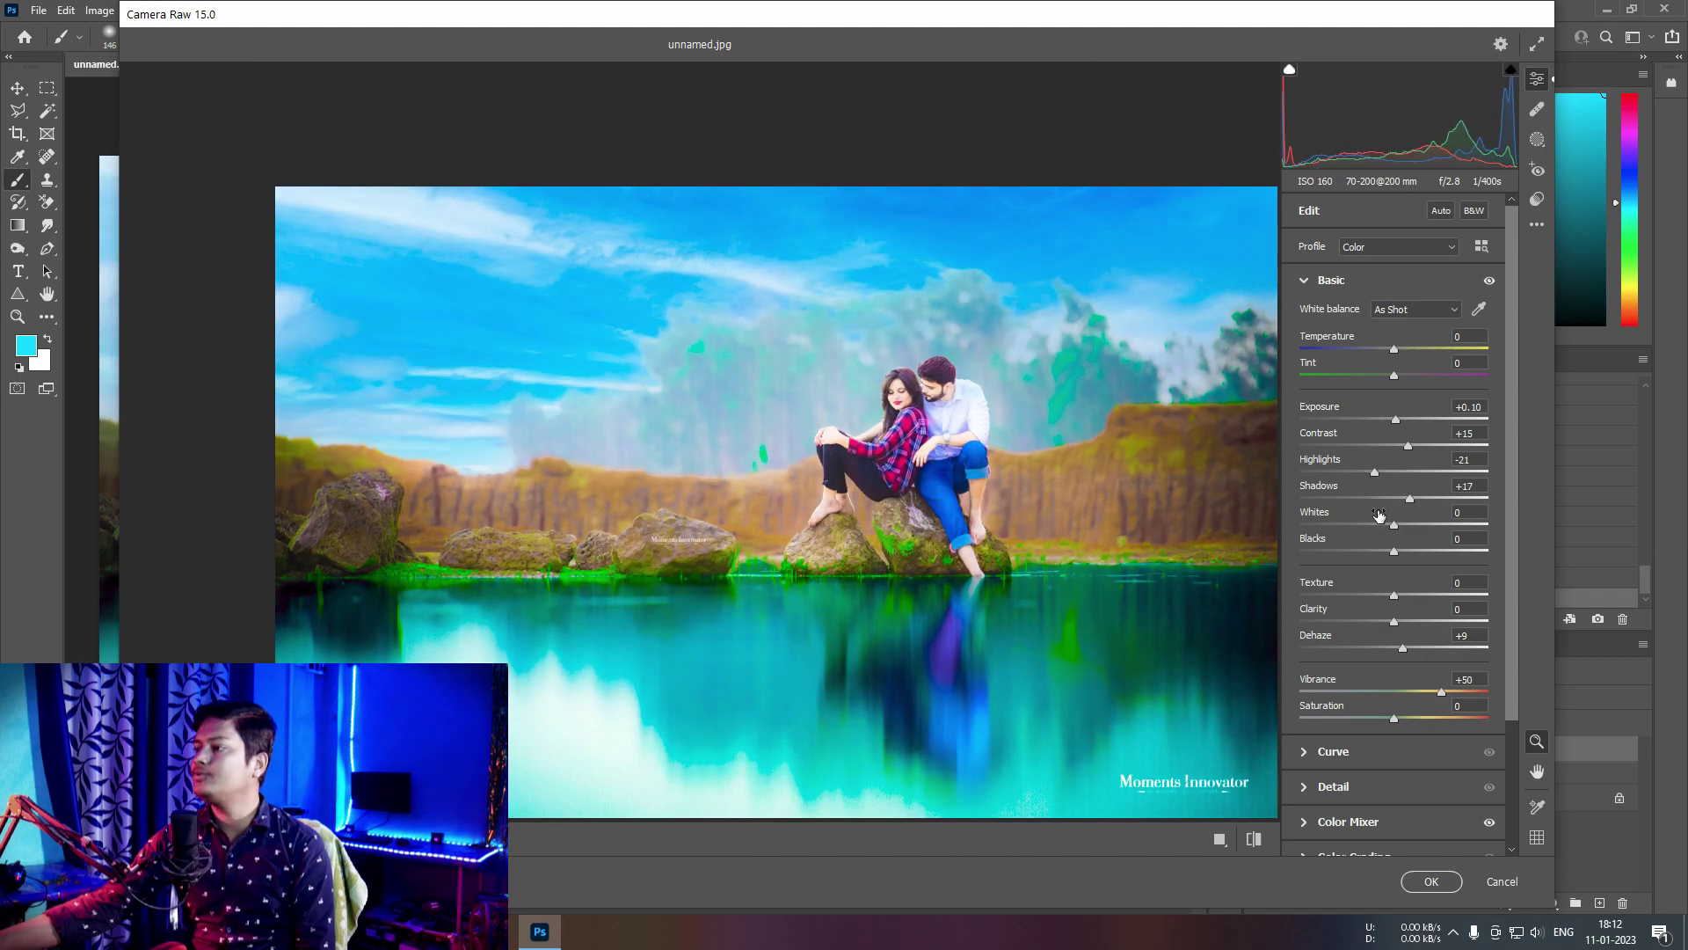
pyautogui.moveTo(1395, 529); pyautogui.dragTo(1408, 529)
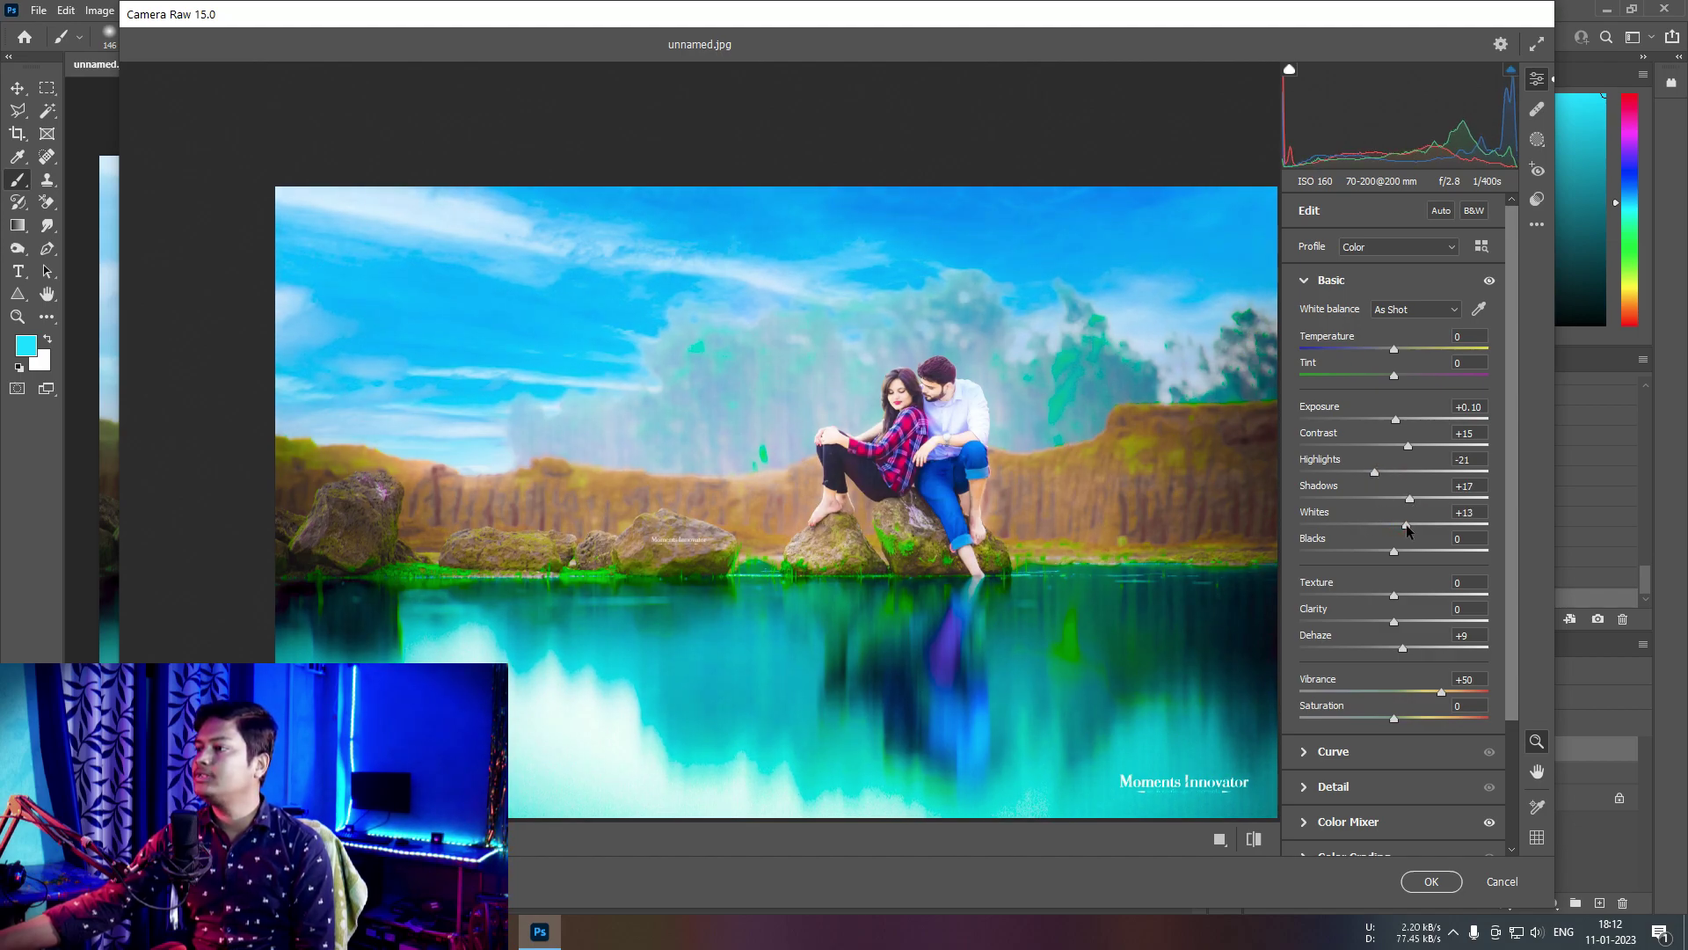
pyautogui.scroll(-3, 1390, 715)
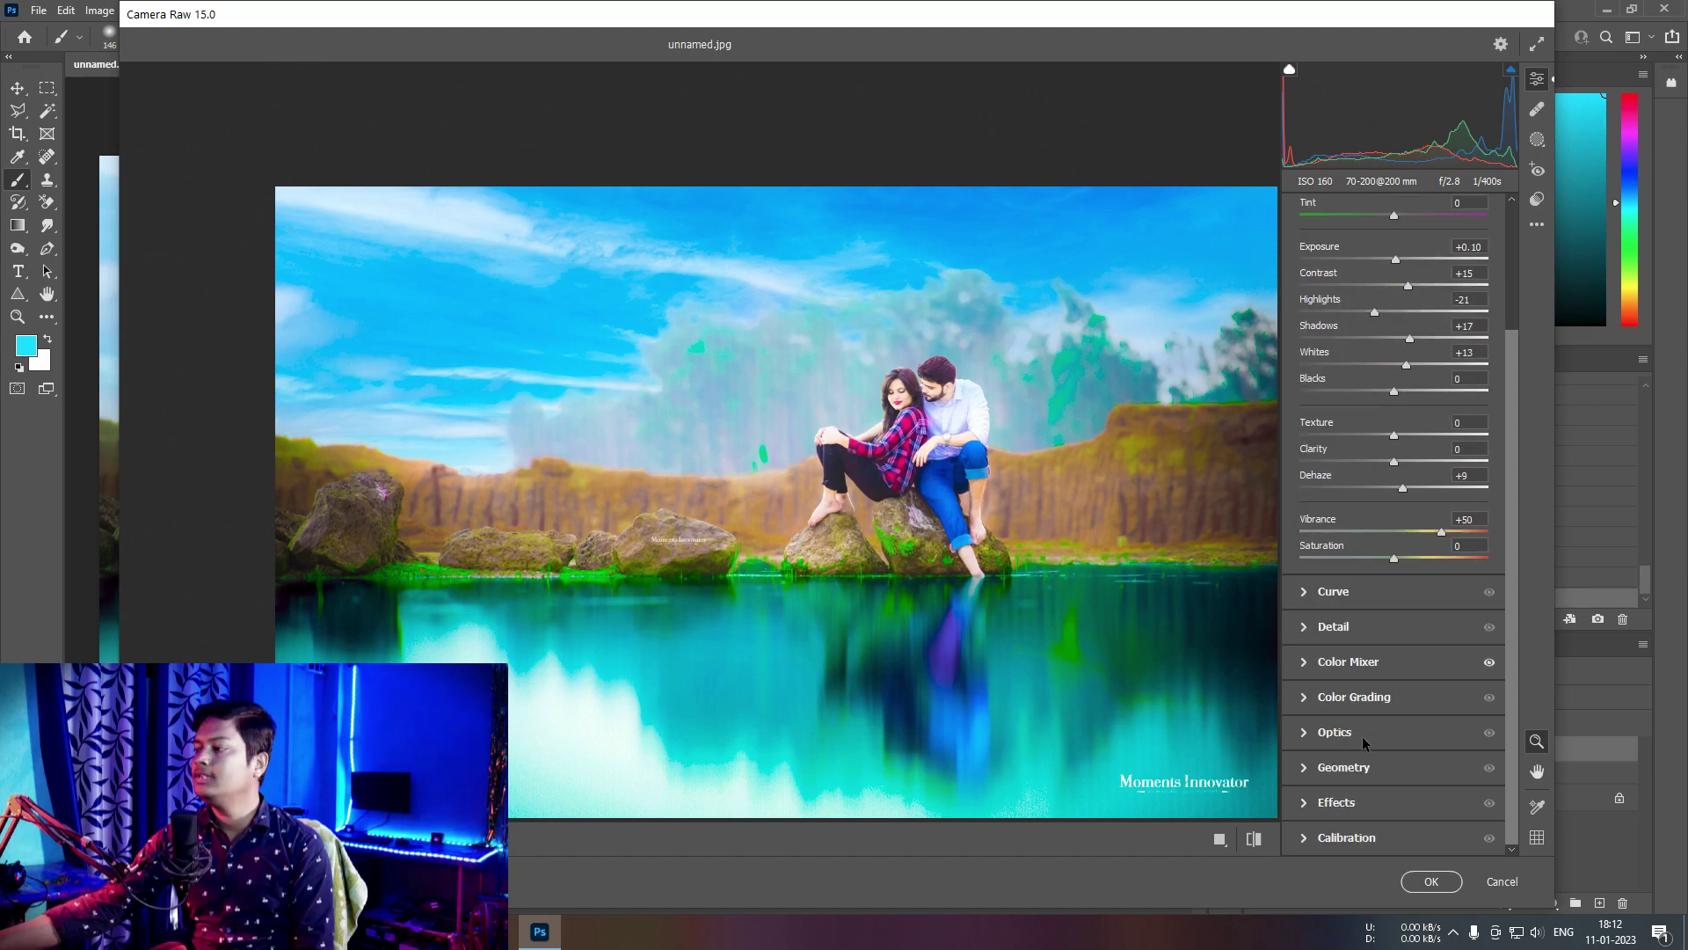
# Enter Sharpening 25, Noise Reduction 25 and Color Noise Reduction 30 in the Detail panel
pyautogui.click(1333, 627)
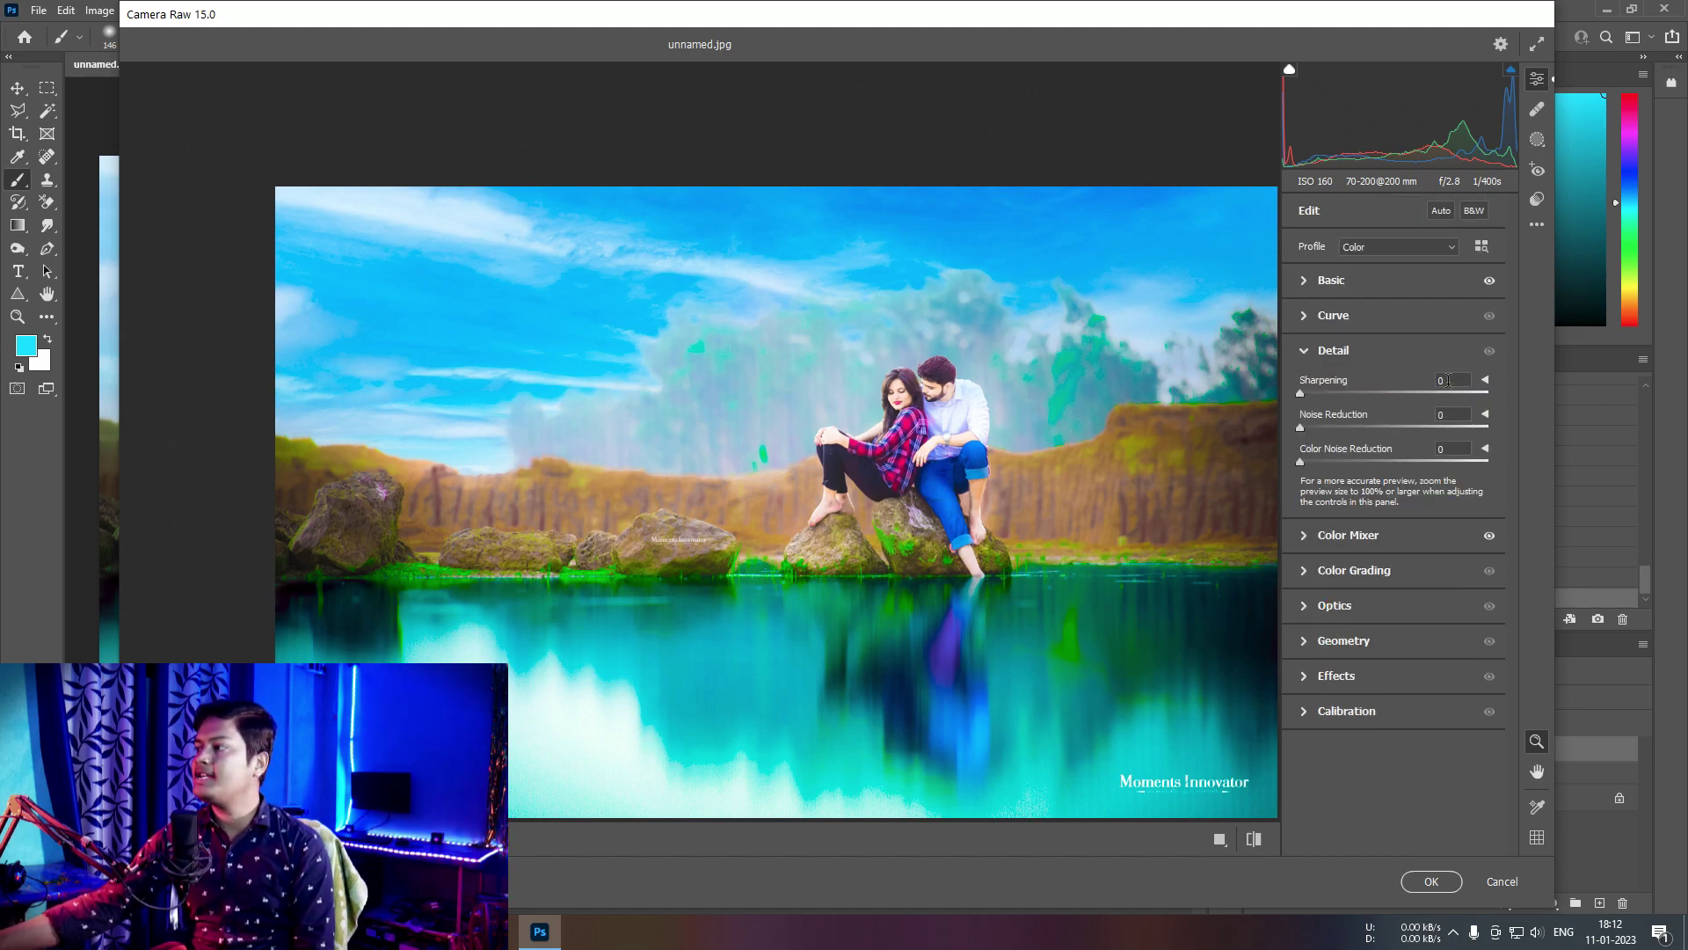
pyautogui.write('25')
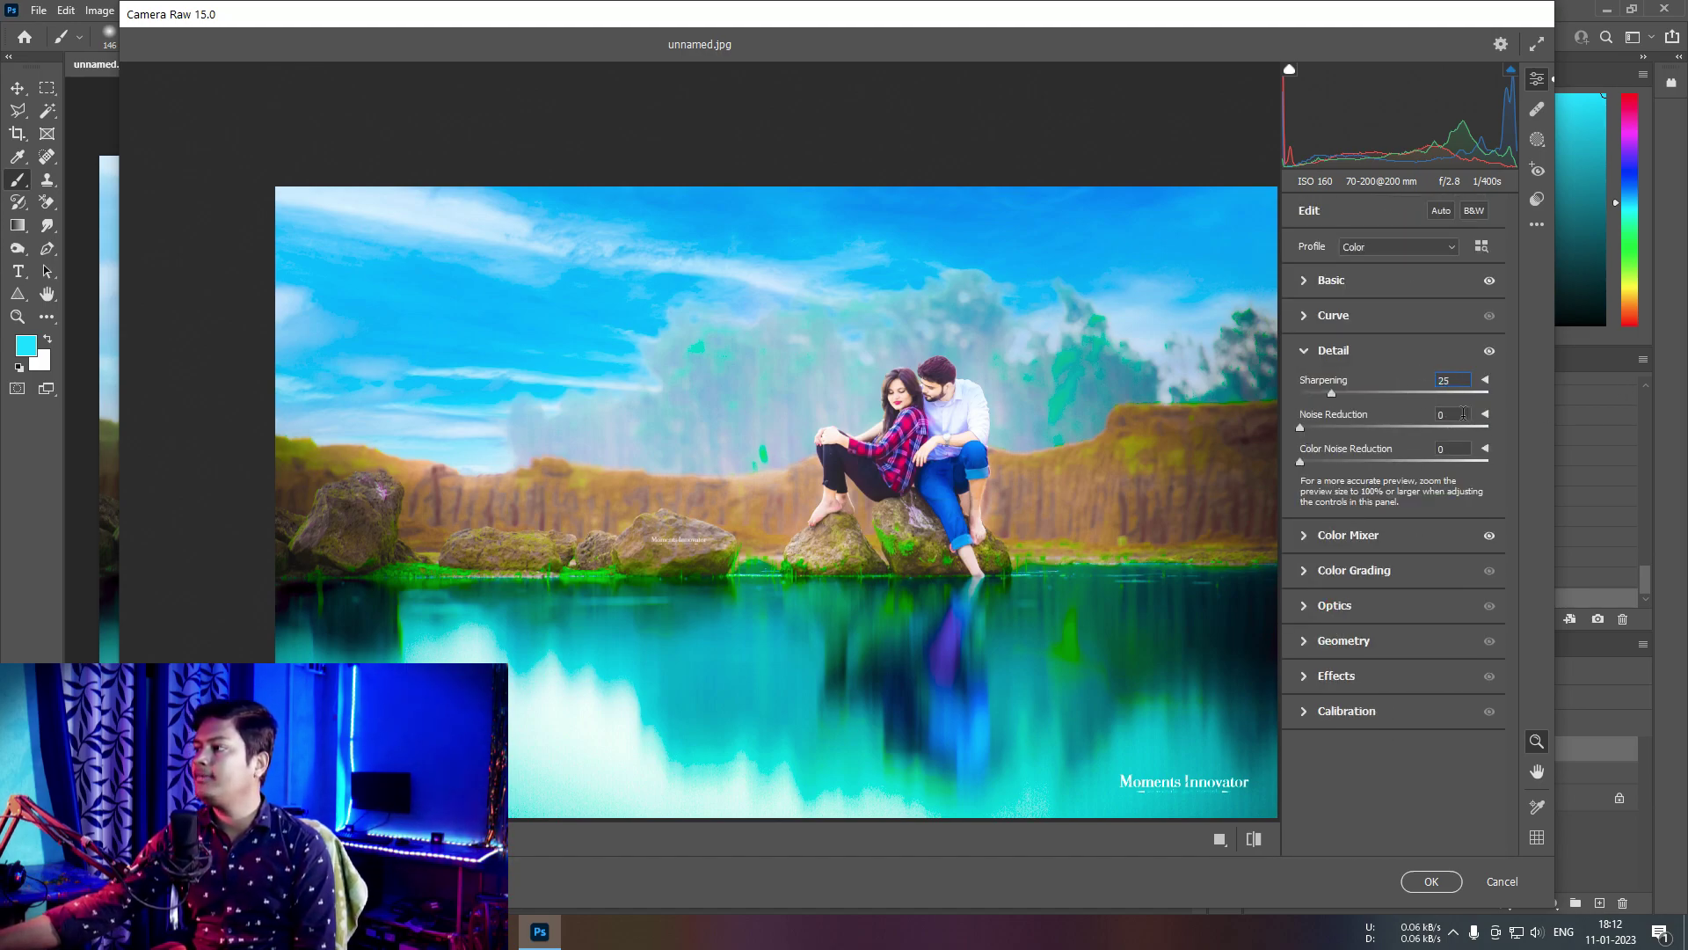
pyautogui.click(1452, 414)
pyautogui.write('25')
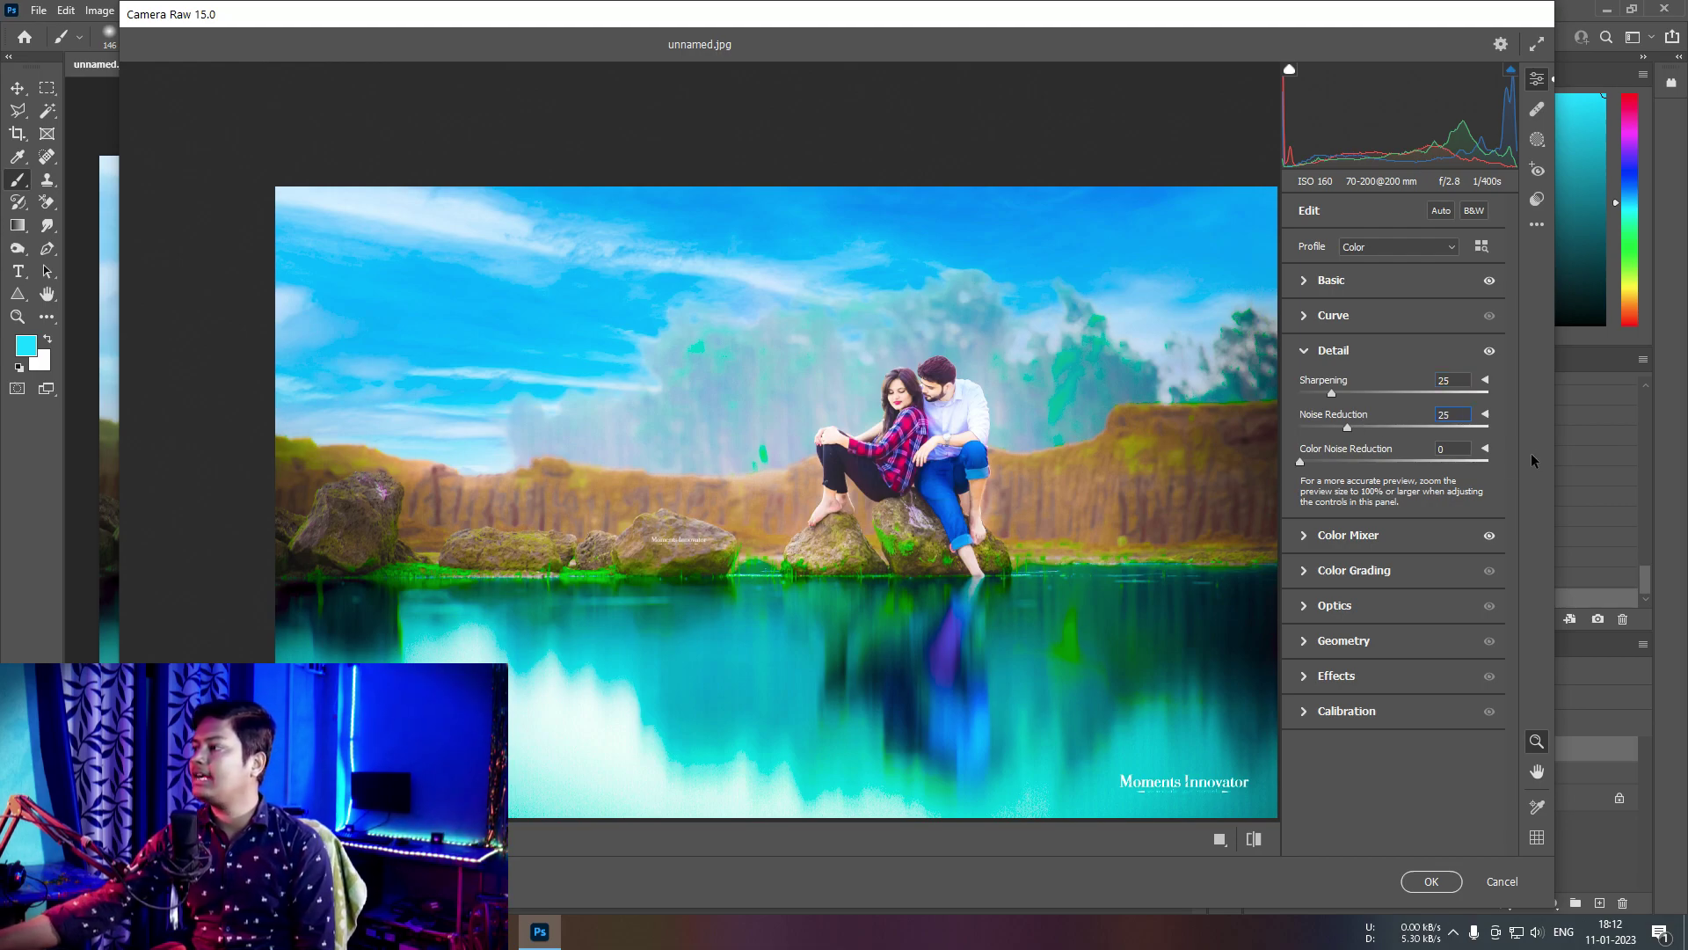
pyautogui.click(1463, 448)
pyautogui.write('30')
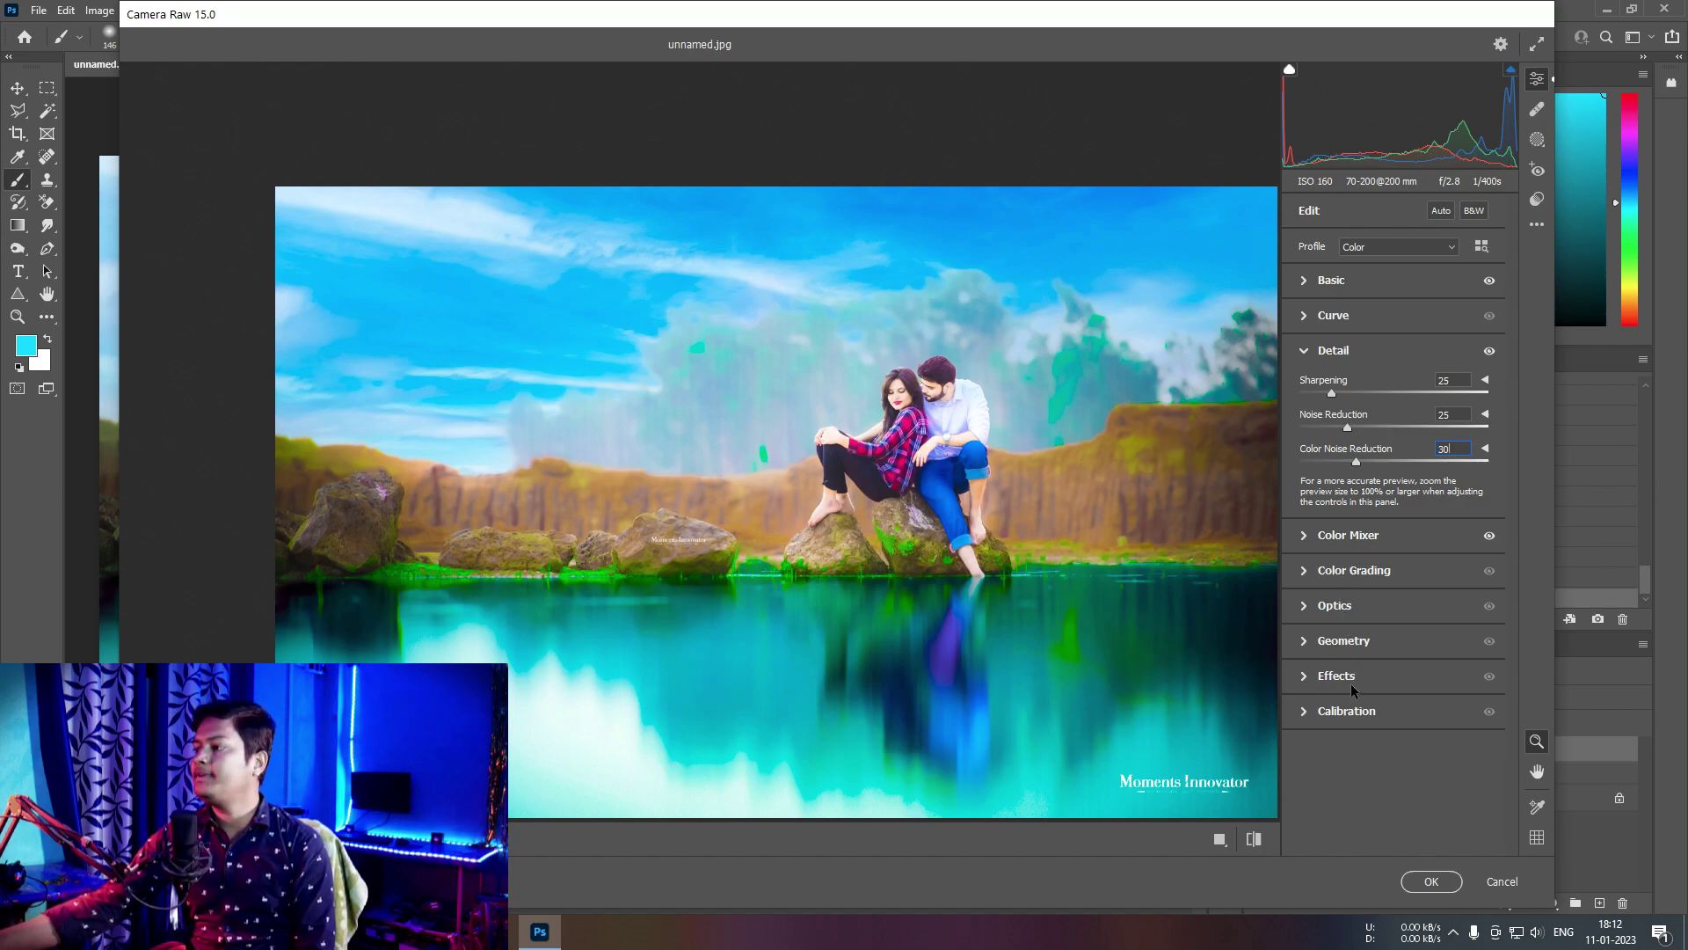
# Add a -50 vignette with Feather 100 and apply the Camera Raw filter
pyautogui.click(1351, 679)
pyautogui.moveTo(1394, 603); pyautogui.dragTo(1347, 603)
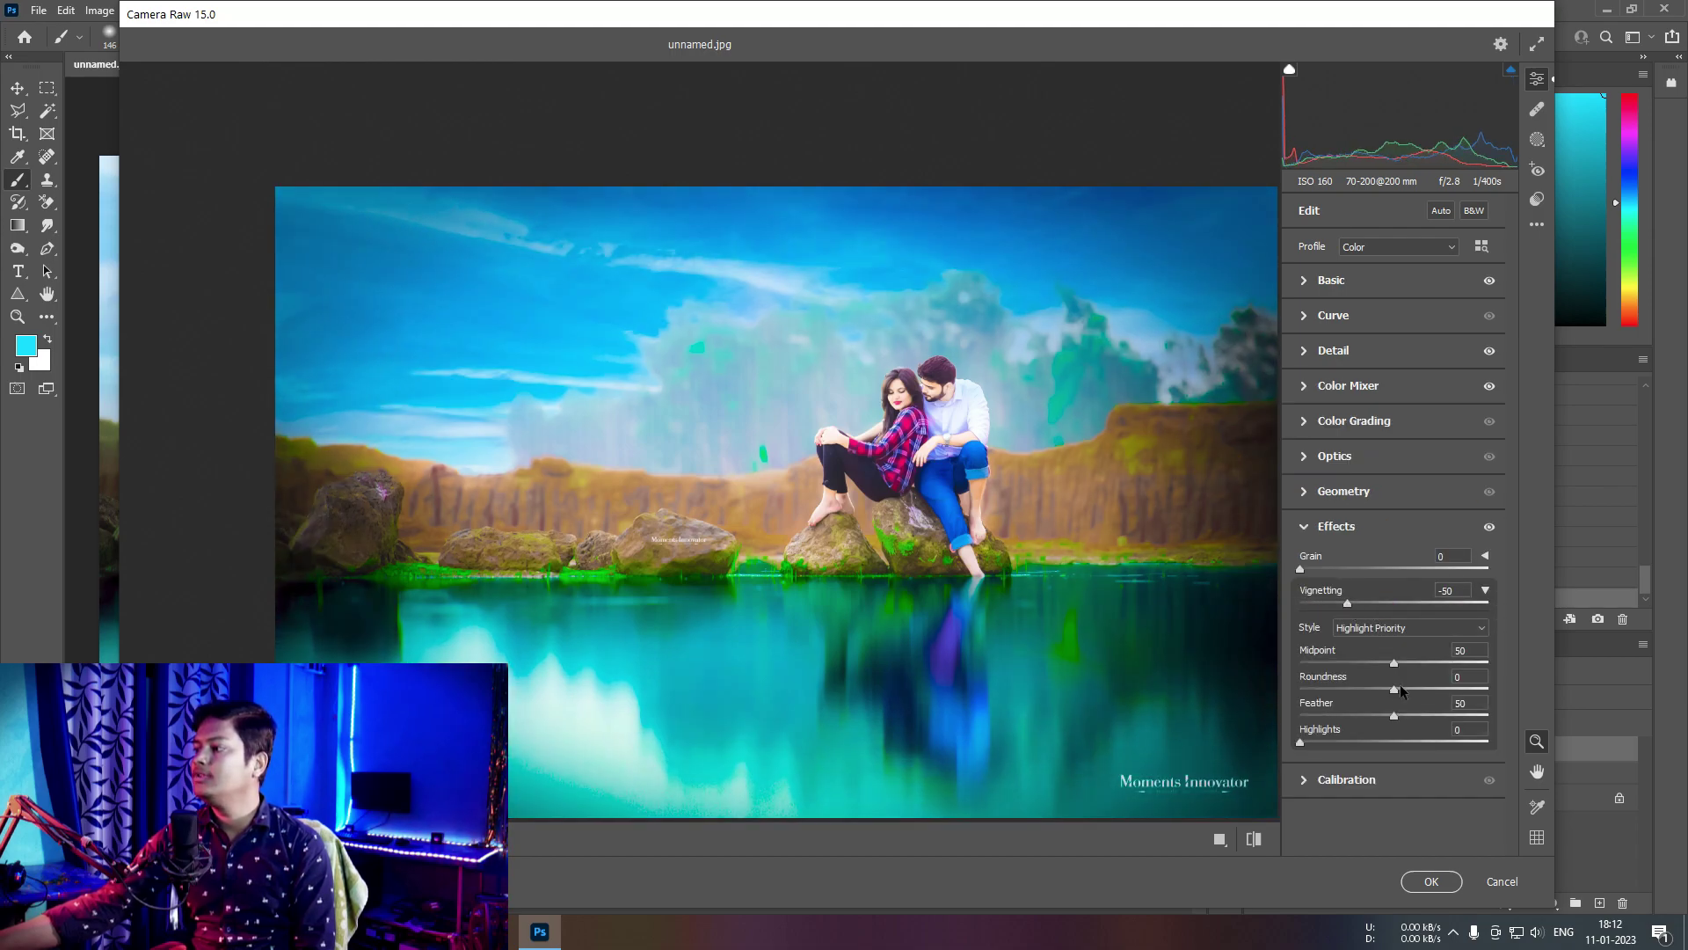
pyautogui.moveTo(1394, 715); pyautogui.dragTo(1487, 715)
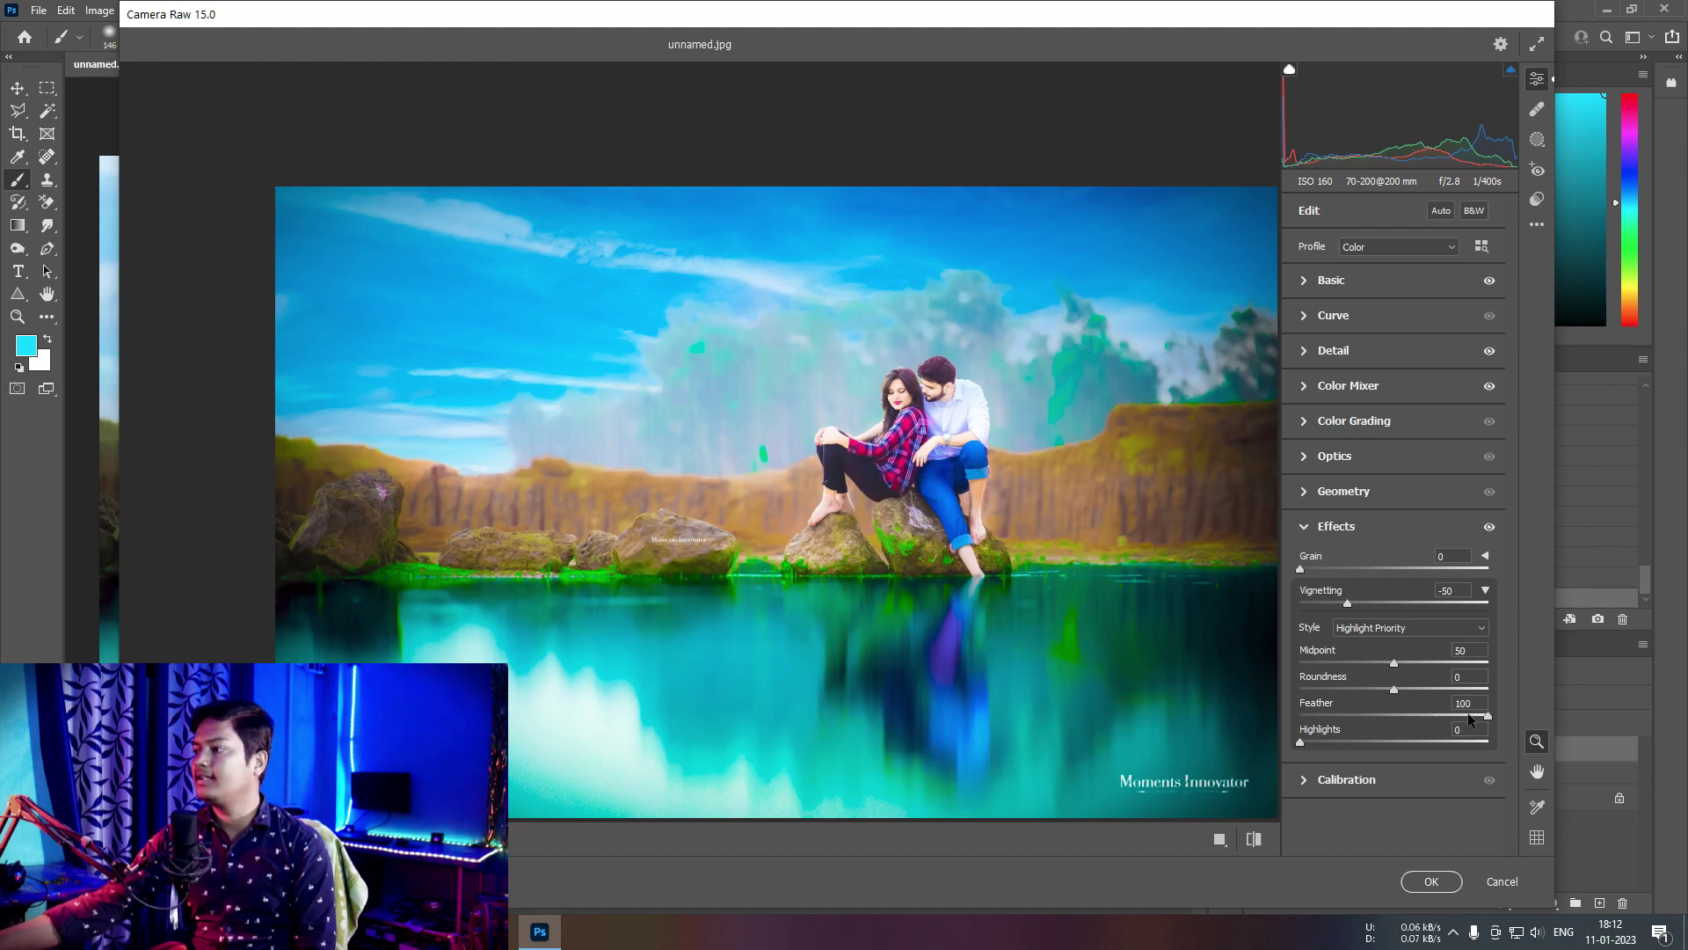
pyautogui.click(1431, 882)
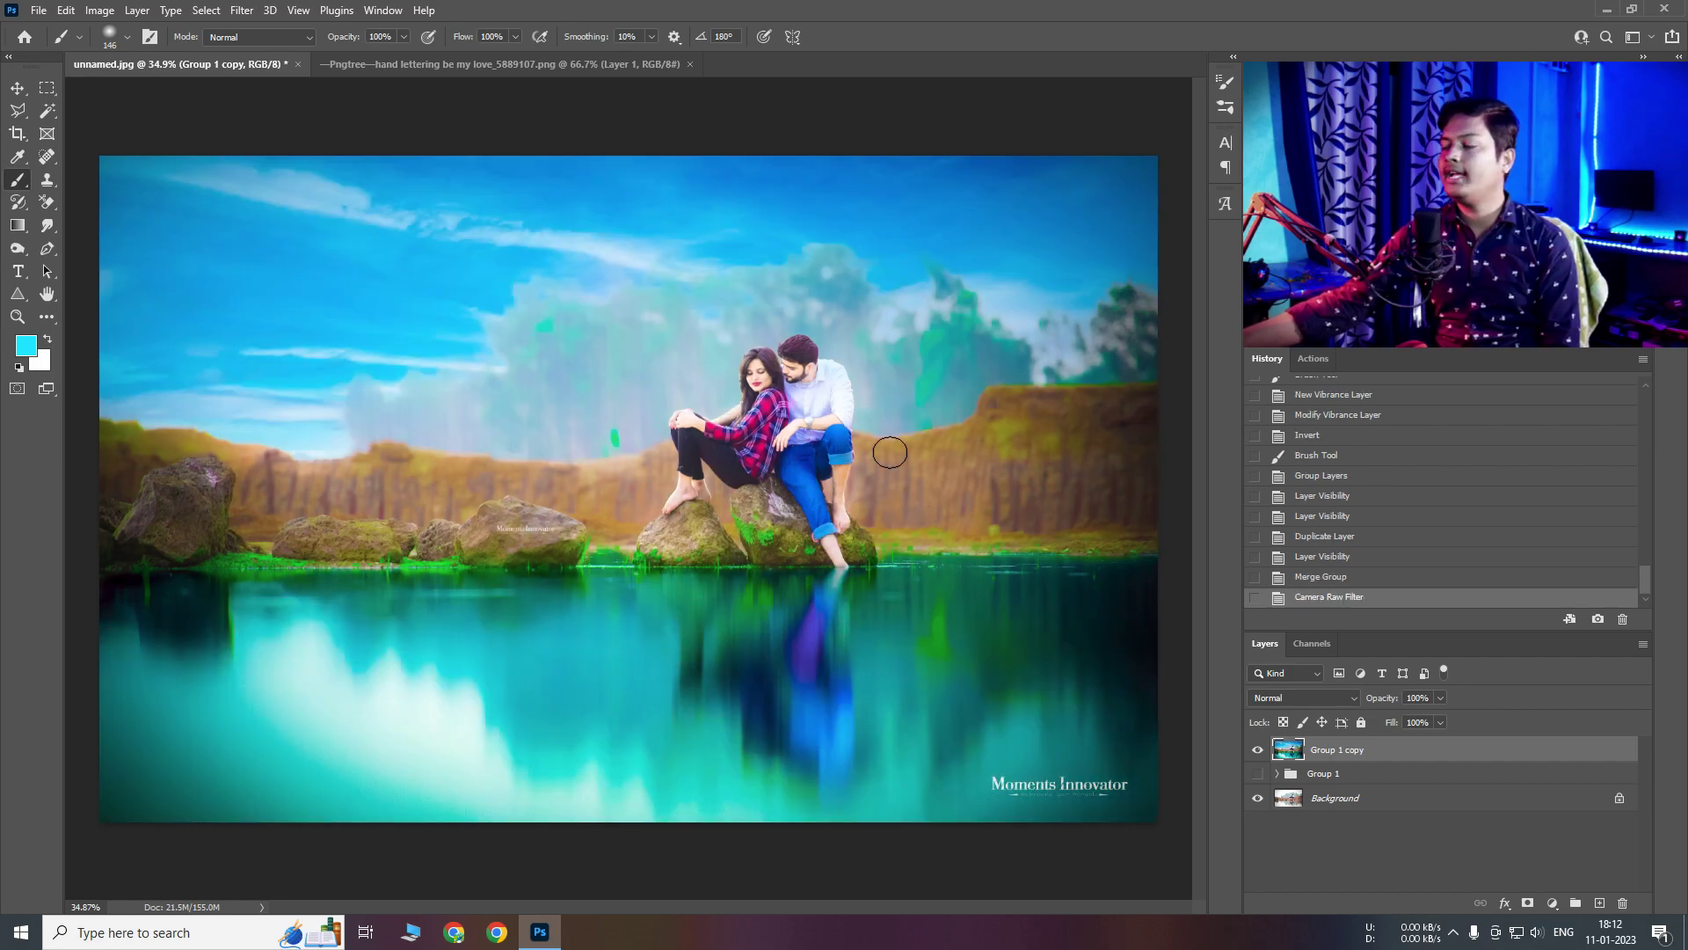
# Compare the graded copy with the original, then drag the Be My Love lettering into the couple photo
pyautogui.click(1258, 752)
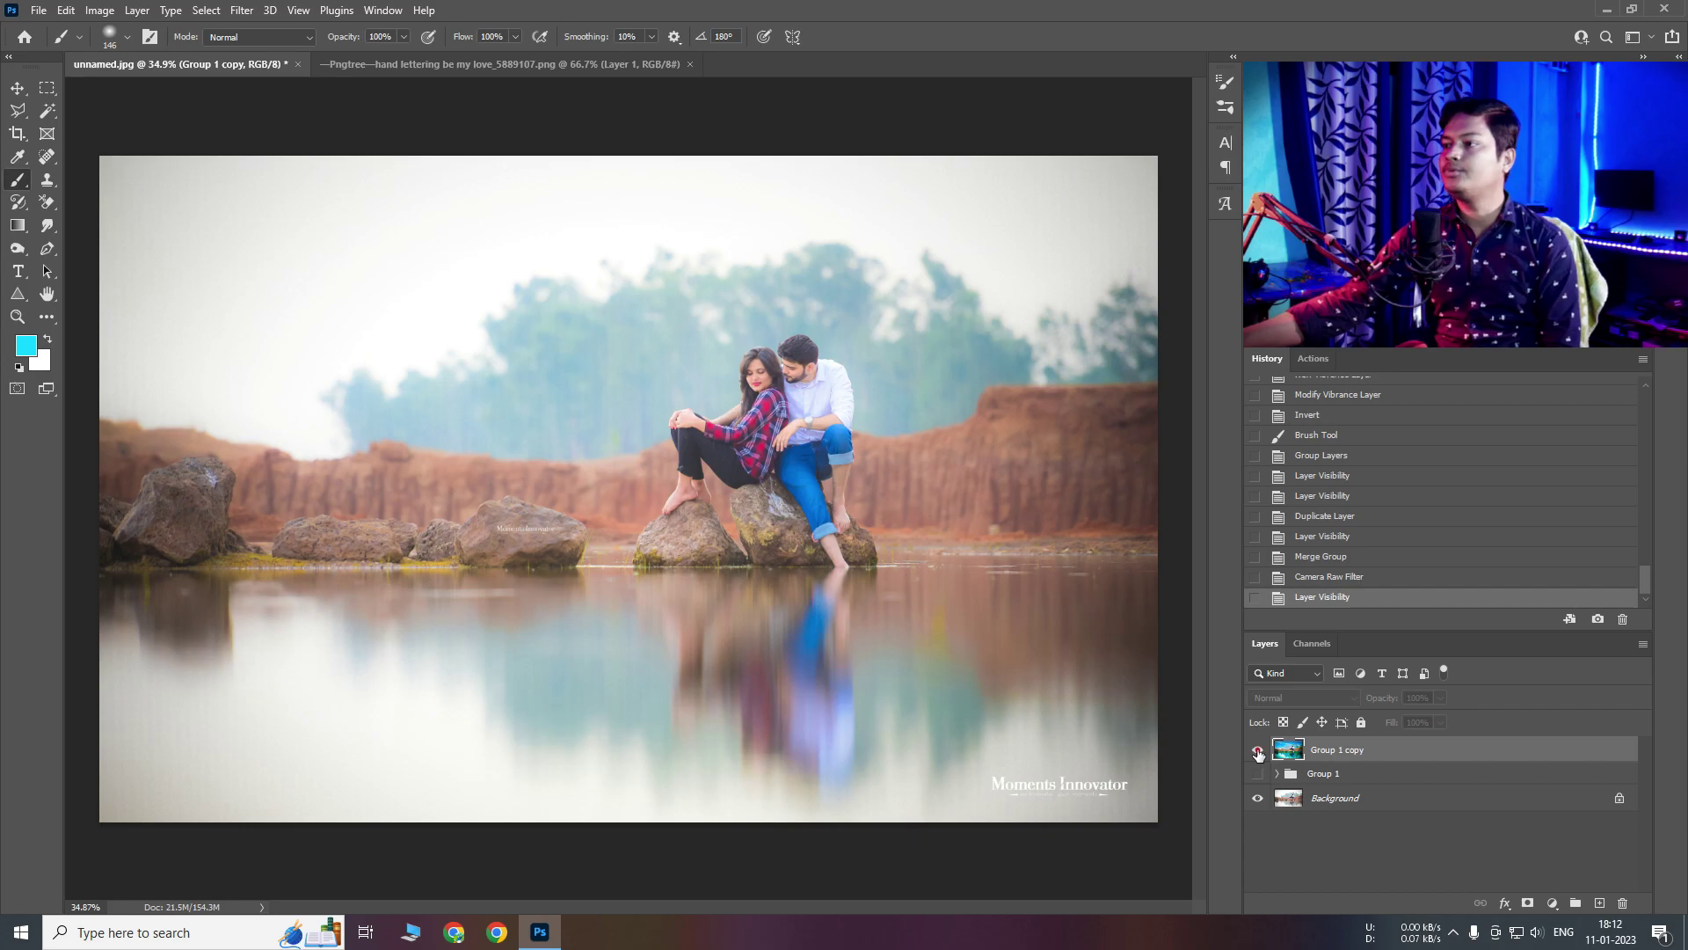
pyautogui.click(1257, 752)
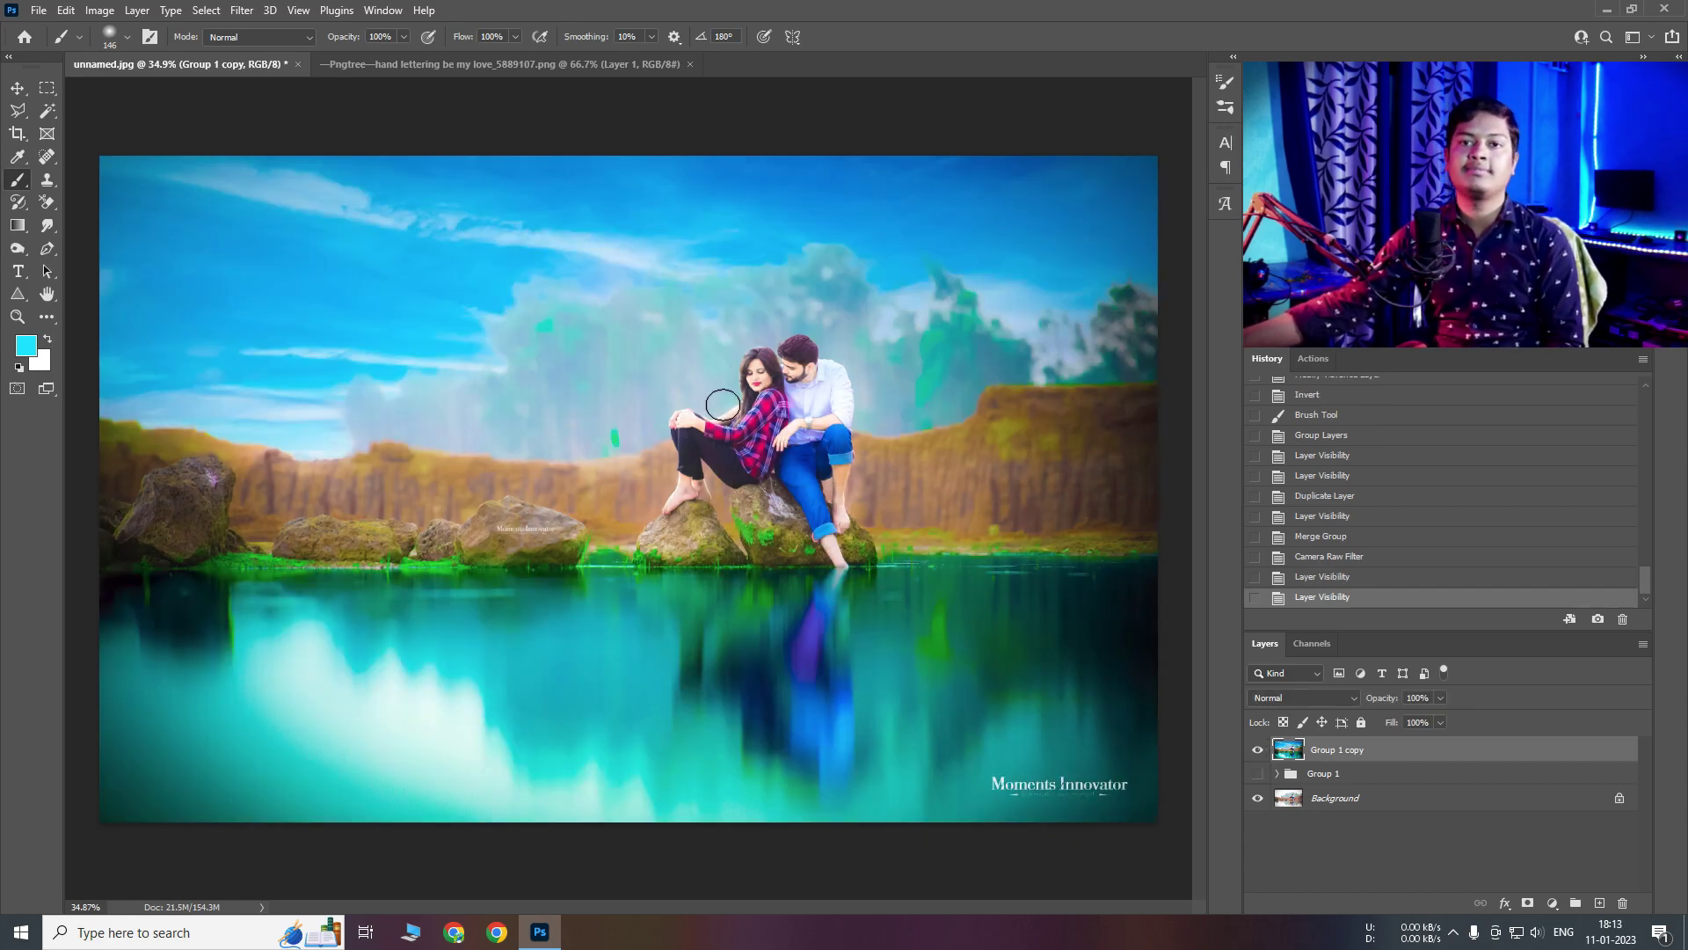
pyautogui.click(424, 63)
pyautogui.click(17, 88)
pyautogui.moveTo(609, 458); pyautogui.dragTo(224, 87)
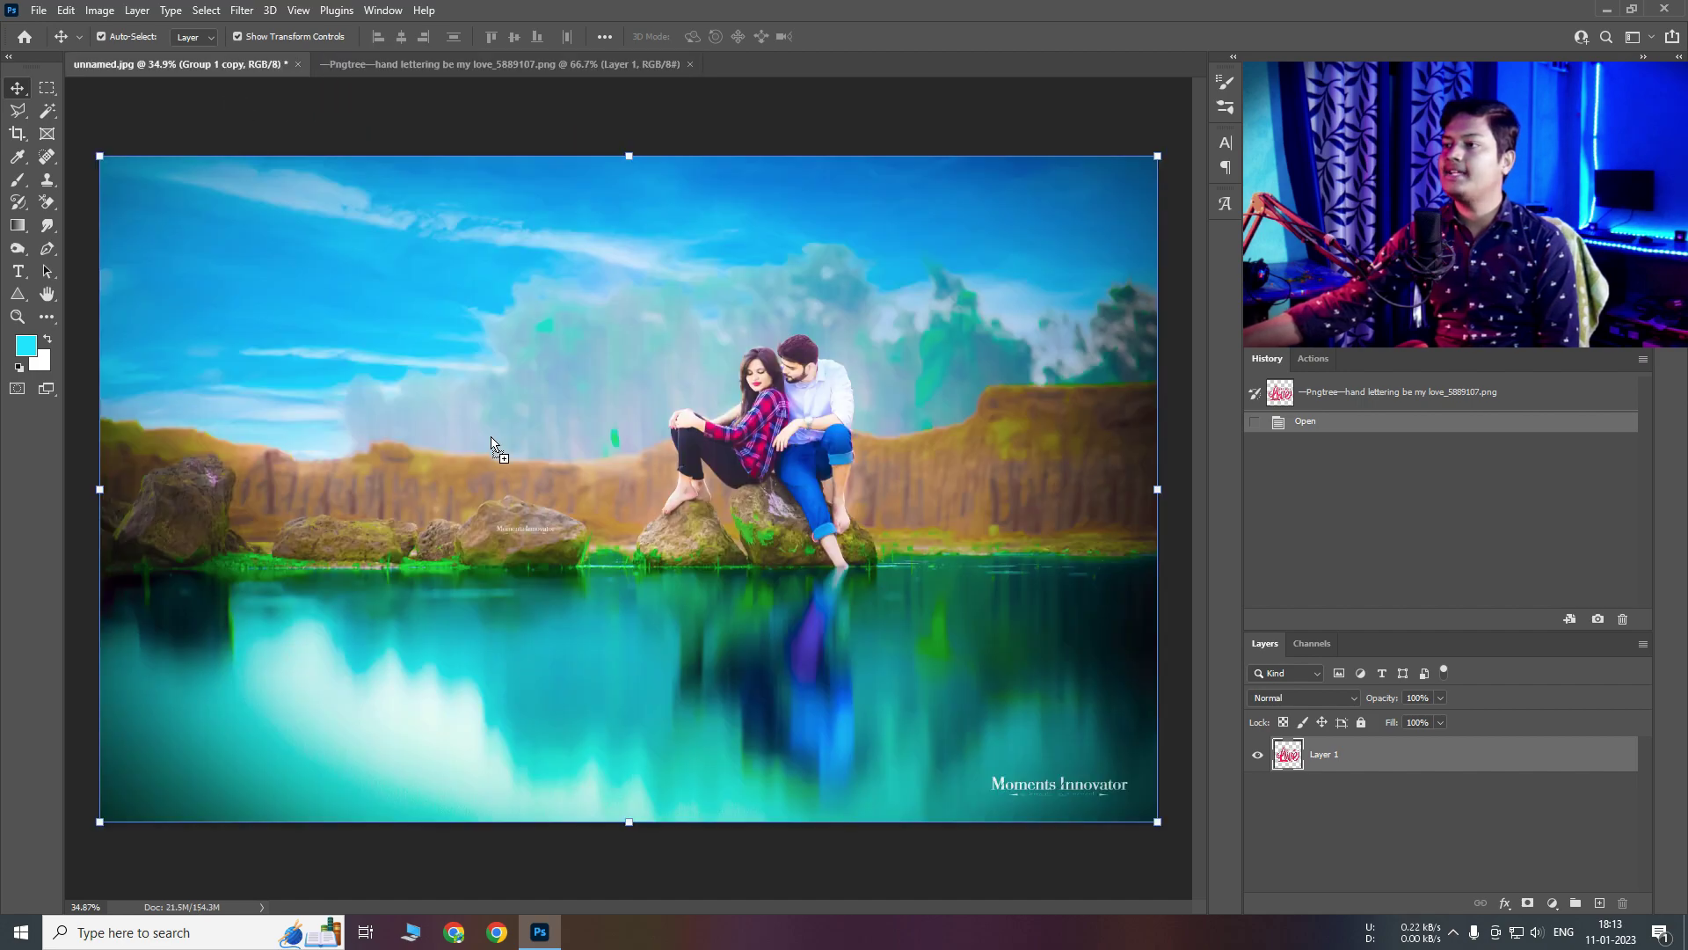
pyautogui.moveTo(224, 87)
pyautogui.mouseDown()
pyautogui.moveTo(510, 380)
pyautogui.moveTo(488, 393)
pyautogui.mouseUp()
# Shrink the lettering to about half size and place it in the sky left of the couple
pyautogui.moveTo(518, 453); pyautogui.dragTo(449, 358)
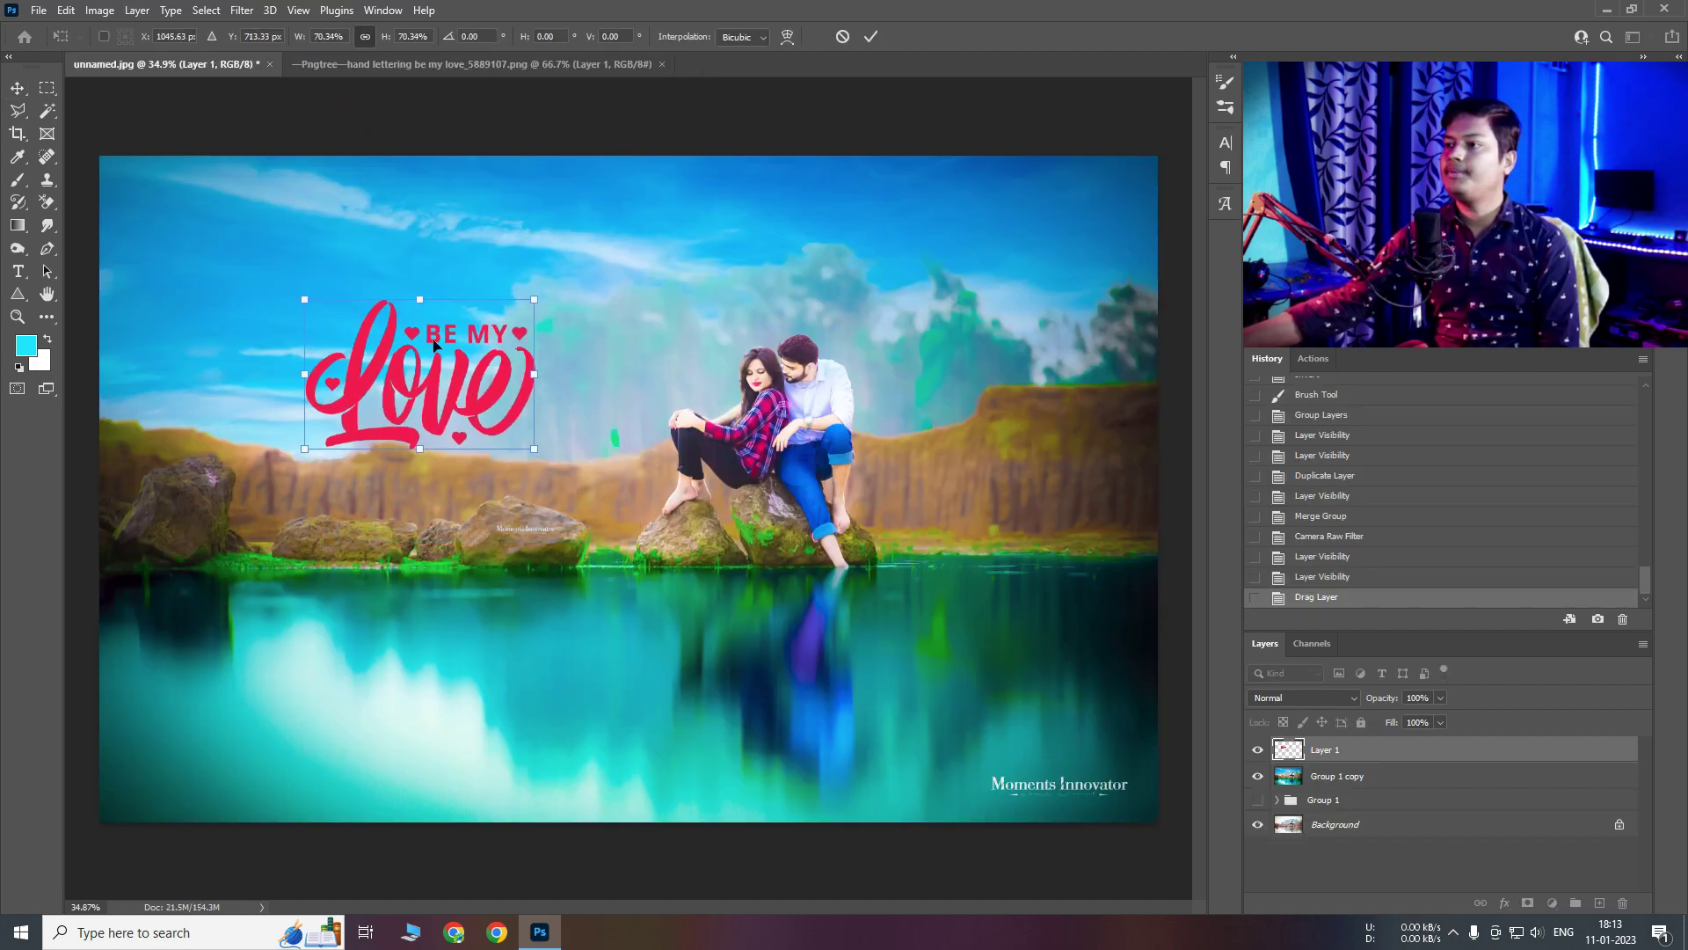
pyautogui.moveTo(418, 299)
pyautogui.mouseDown()
pyautogui.moveTo(415, 345)
pyautogui.moveTo(360, 359)
pyautogui.moveTo(346, 337)
pyautogui.moveTo(348, 380)
pyautogui.mouseUp()
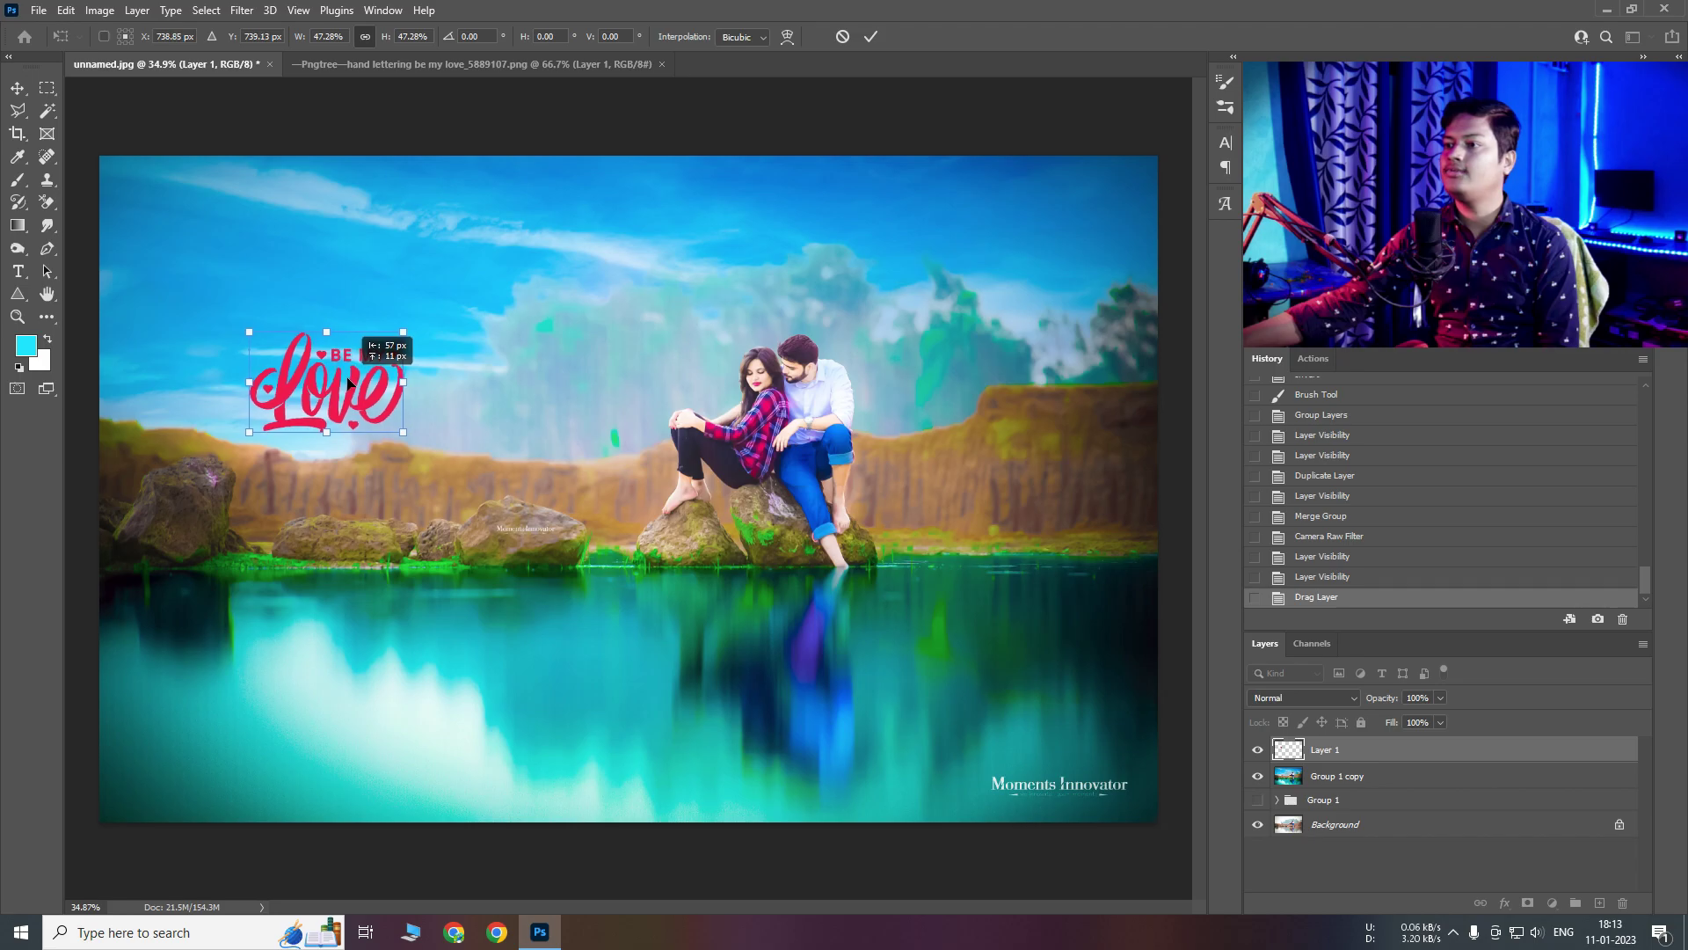
pyautogui.press('Return')
pyautogui.click(505, 221)
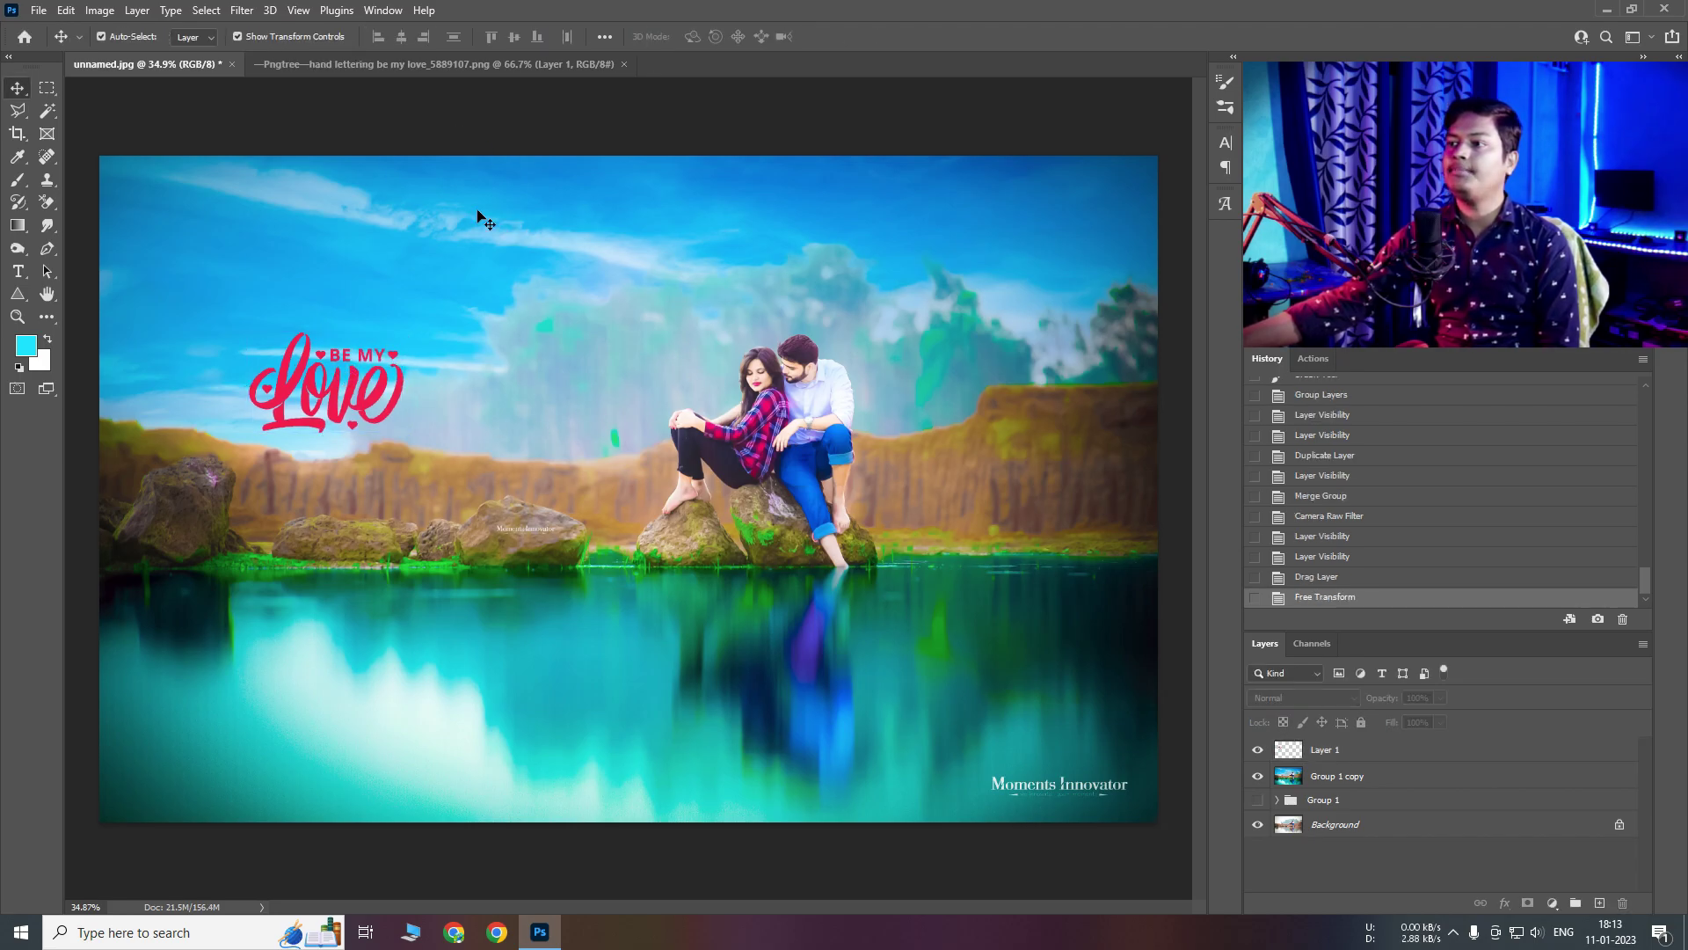
pyautogui.click(378, 394)
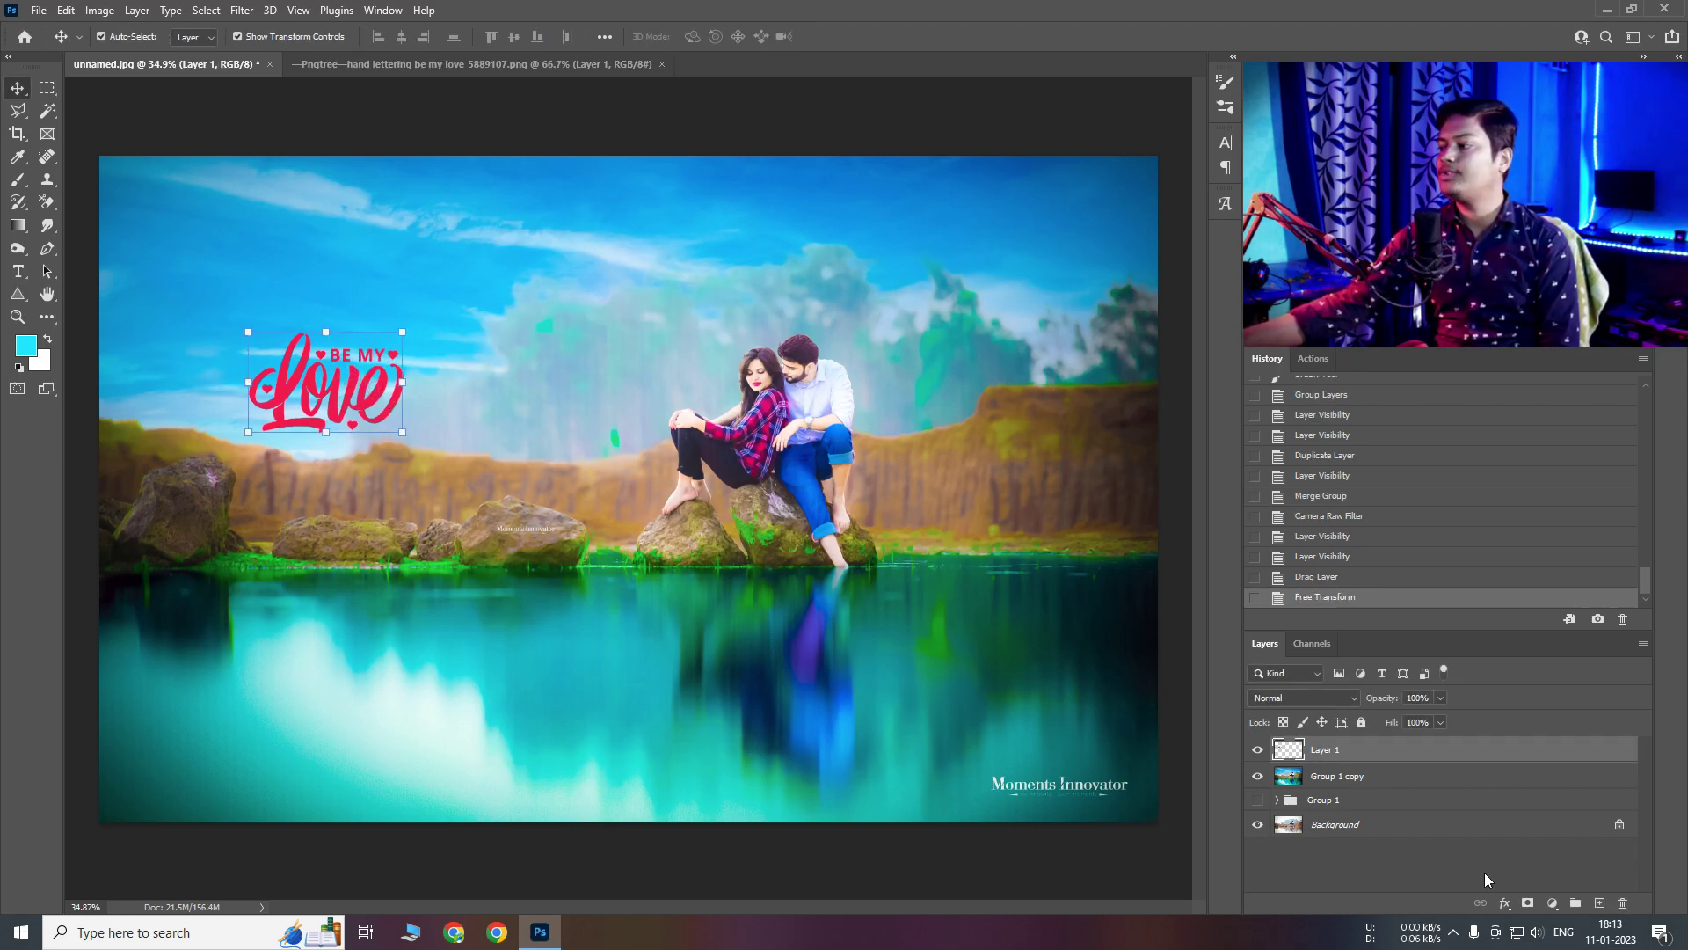
# Give Layer 1's lettering a white Outer Glow with 101 px size and 90% opacity
pyautogui.click(1505, 903)
pyautogui.click(1528, 875)
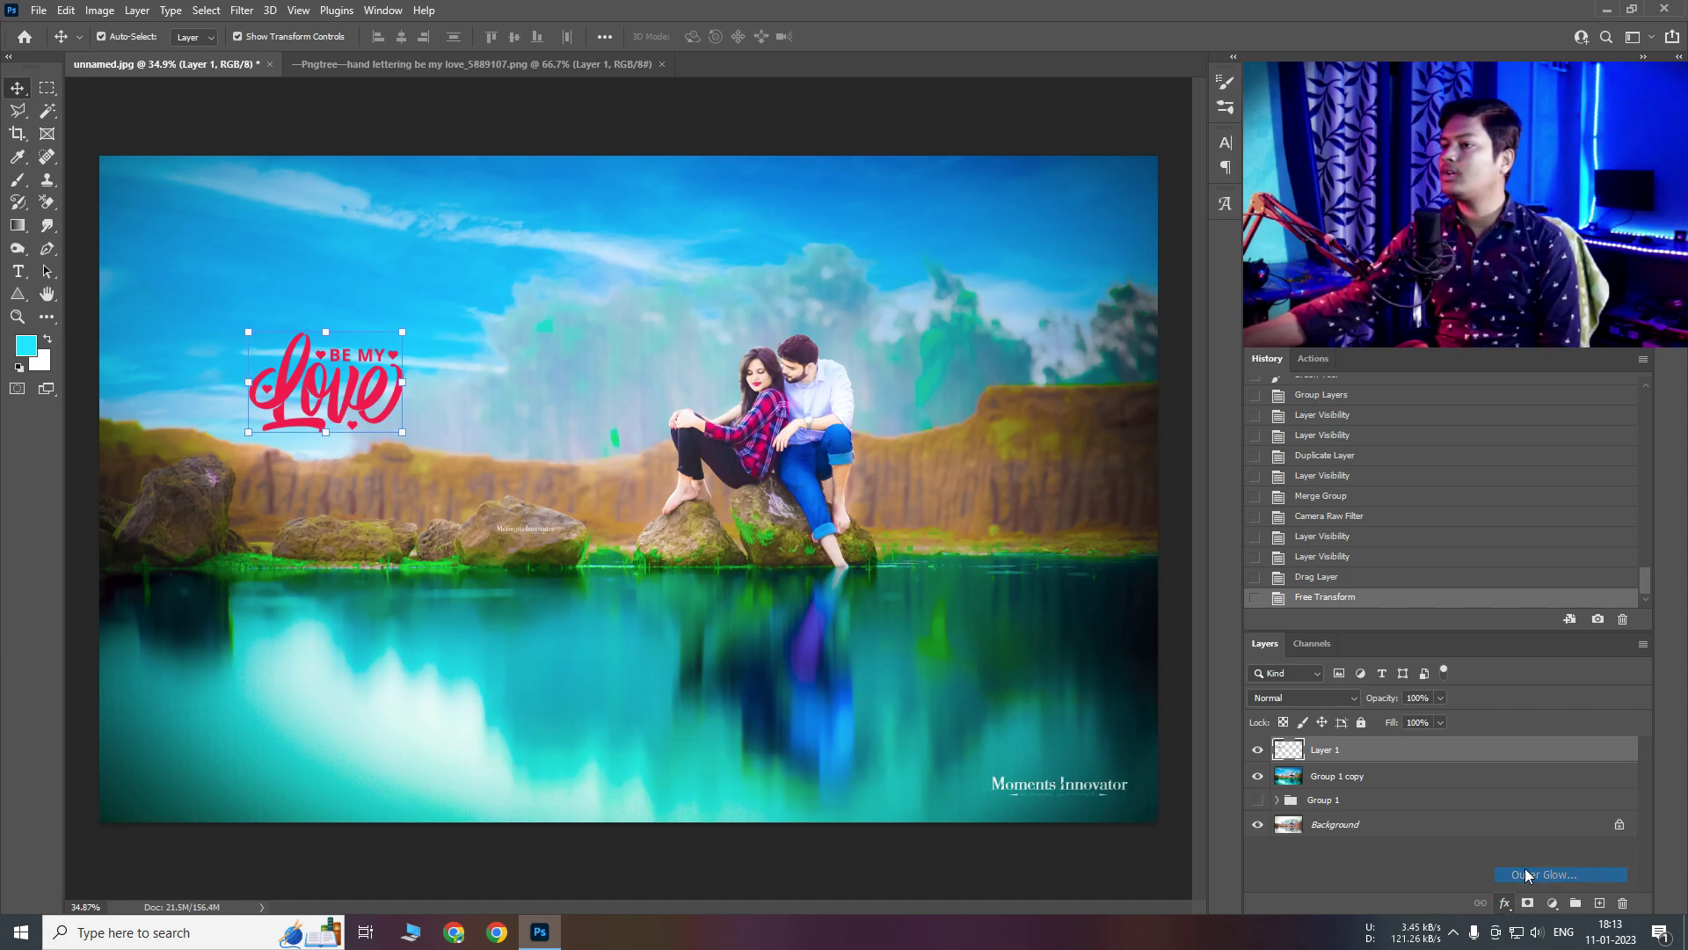
pyautogui.moveTo(448, 440); pyautogui.dragTo(1165, 255)
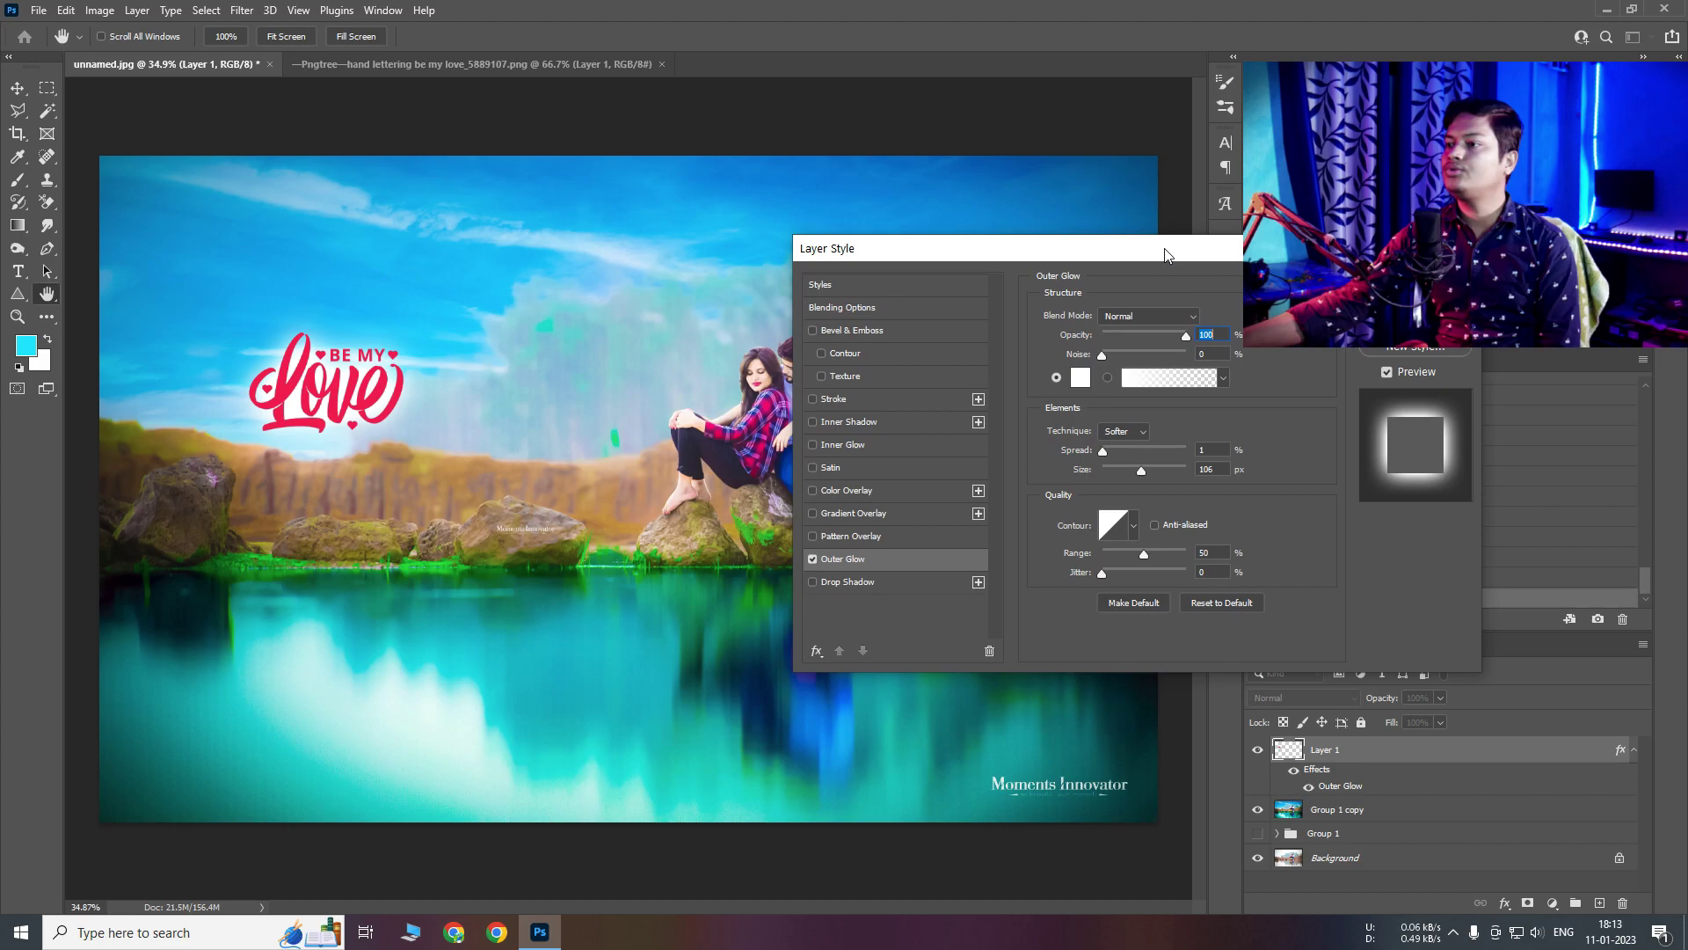
pyautogui.click(1141, 472)
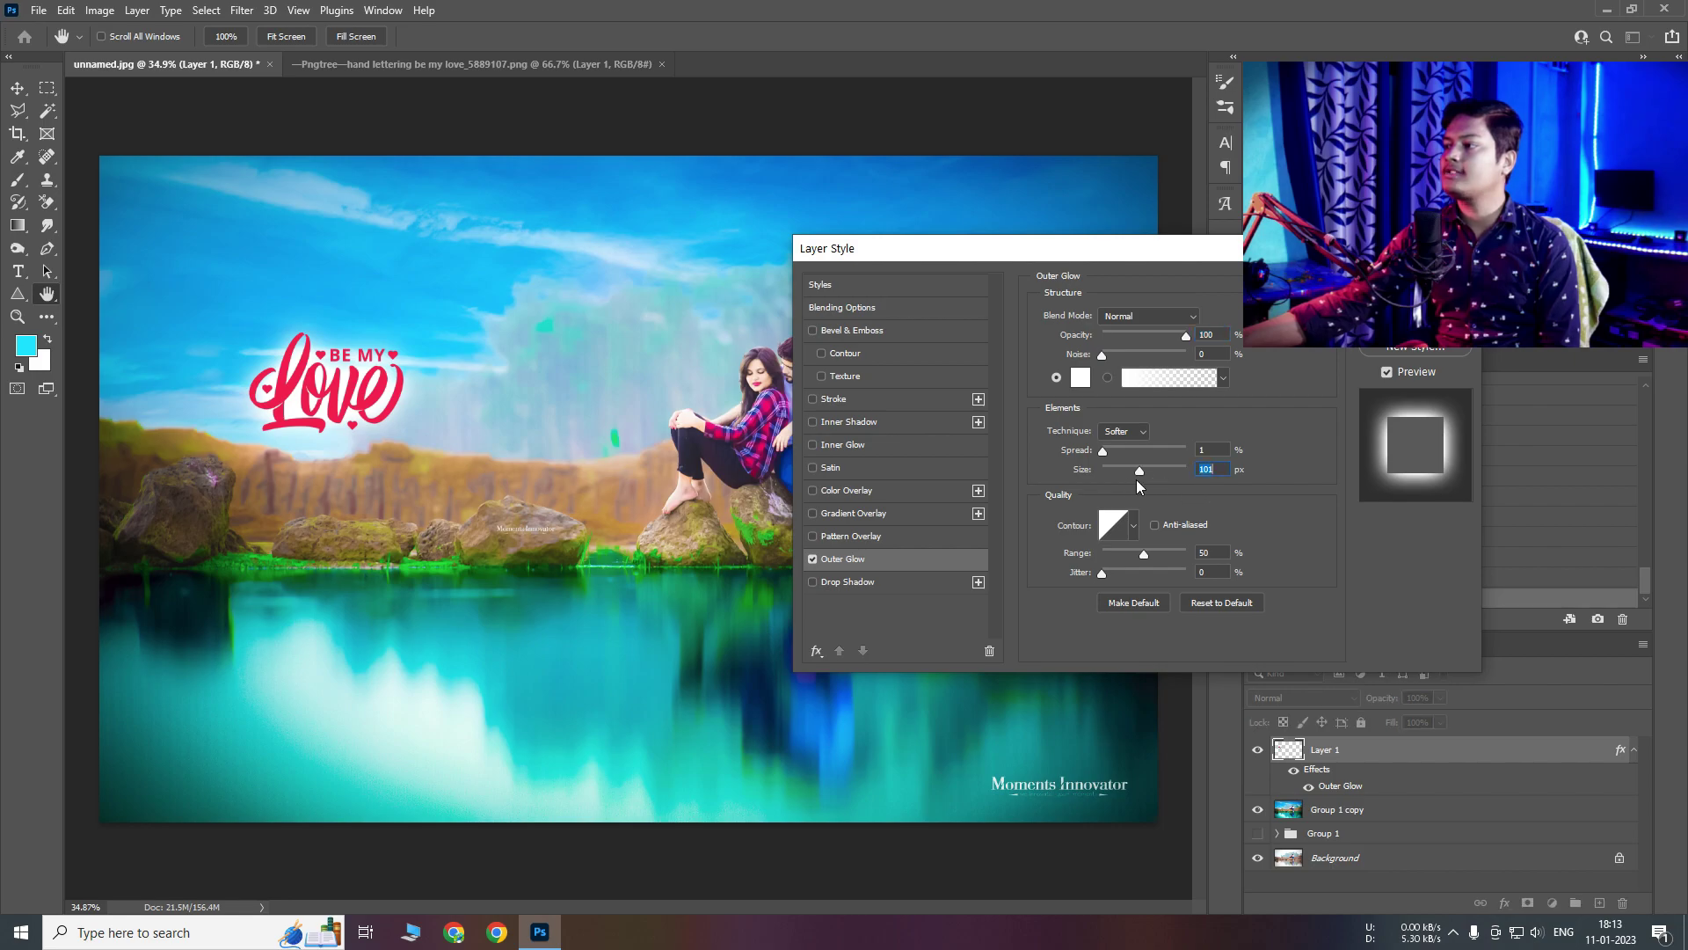
pyautogui.moveTo(1185, 337); pyautogui.dragTo(1163, 335)
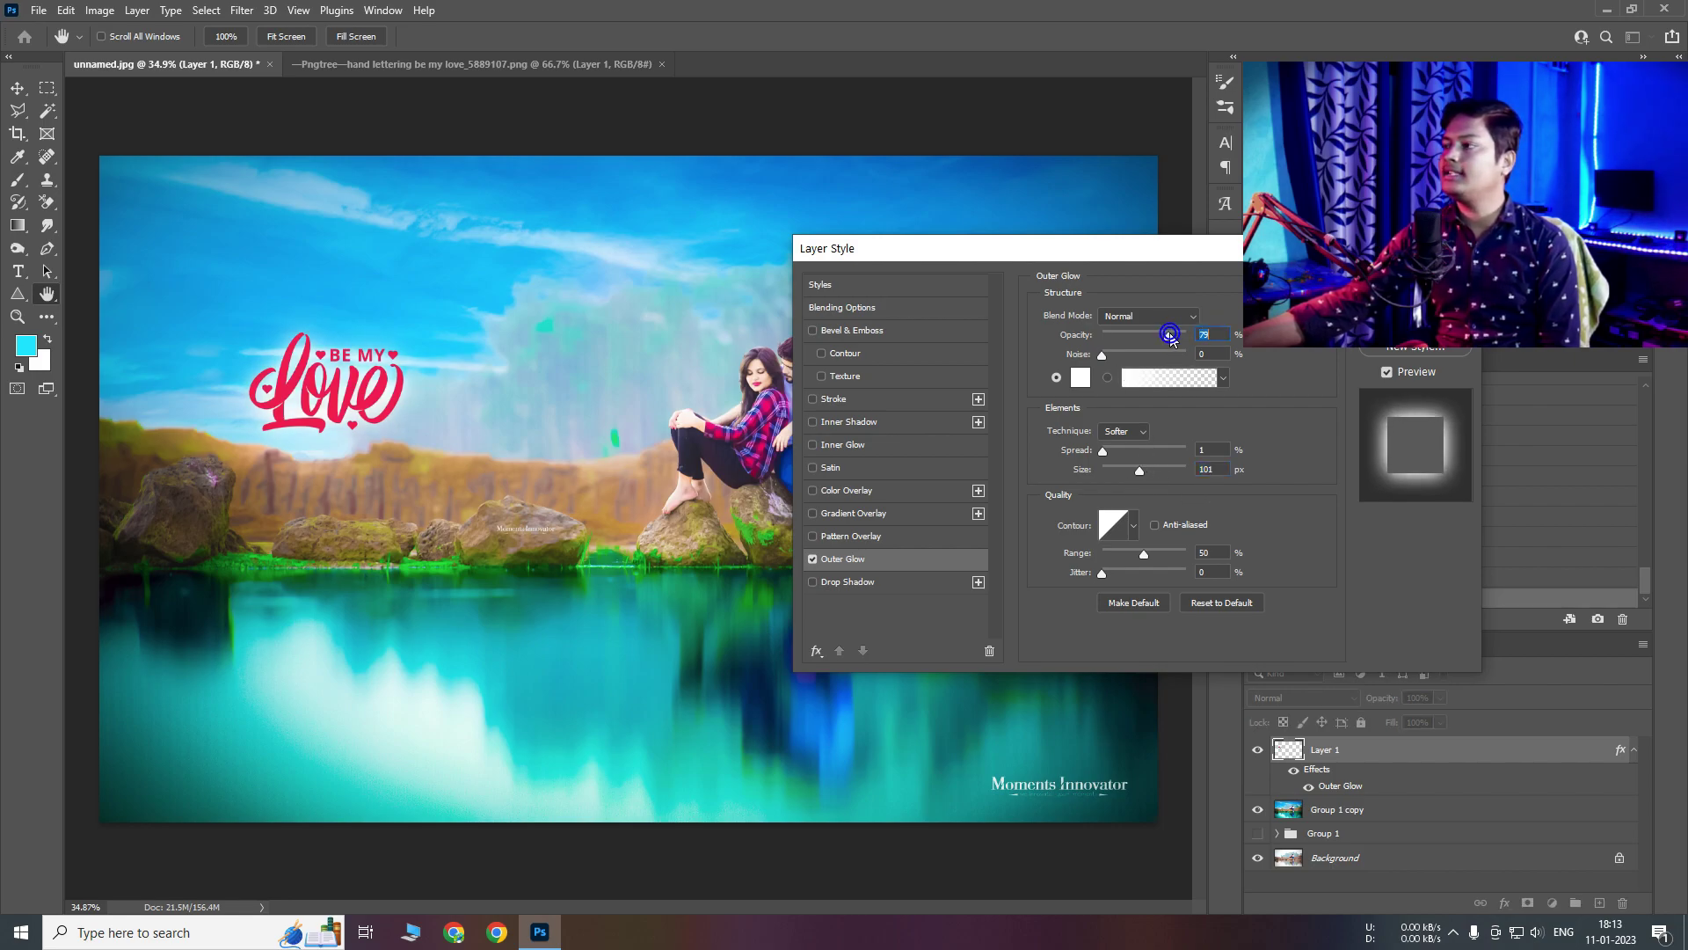
pyautogui.moveTo(1169, 335); pyautogui.dragTo(1185, 335)
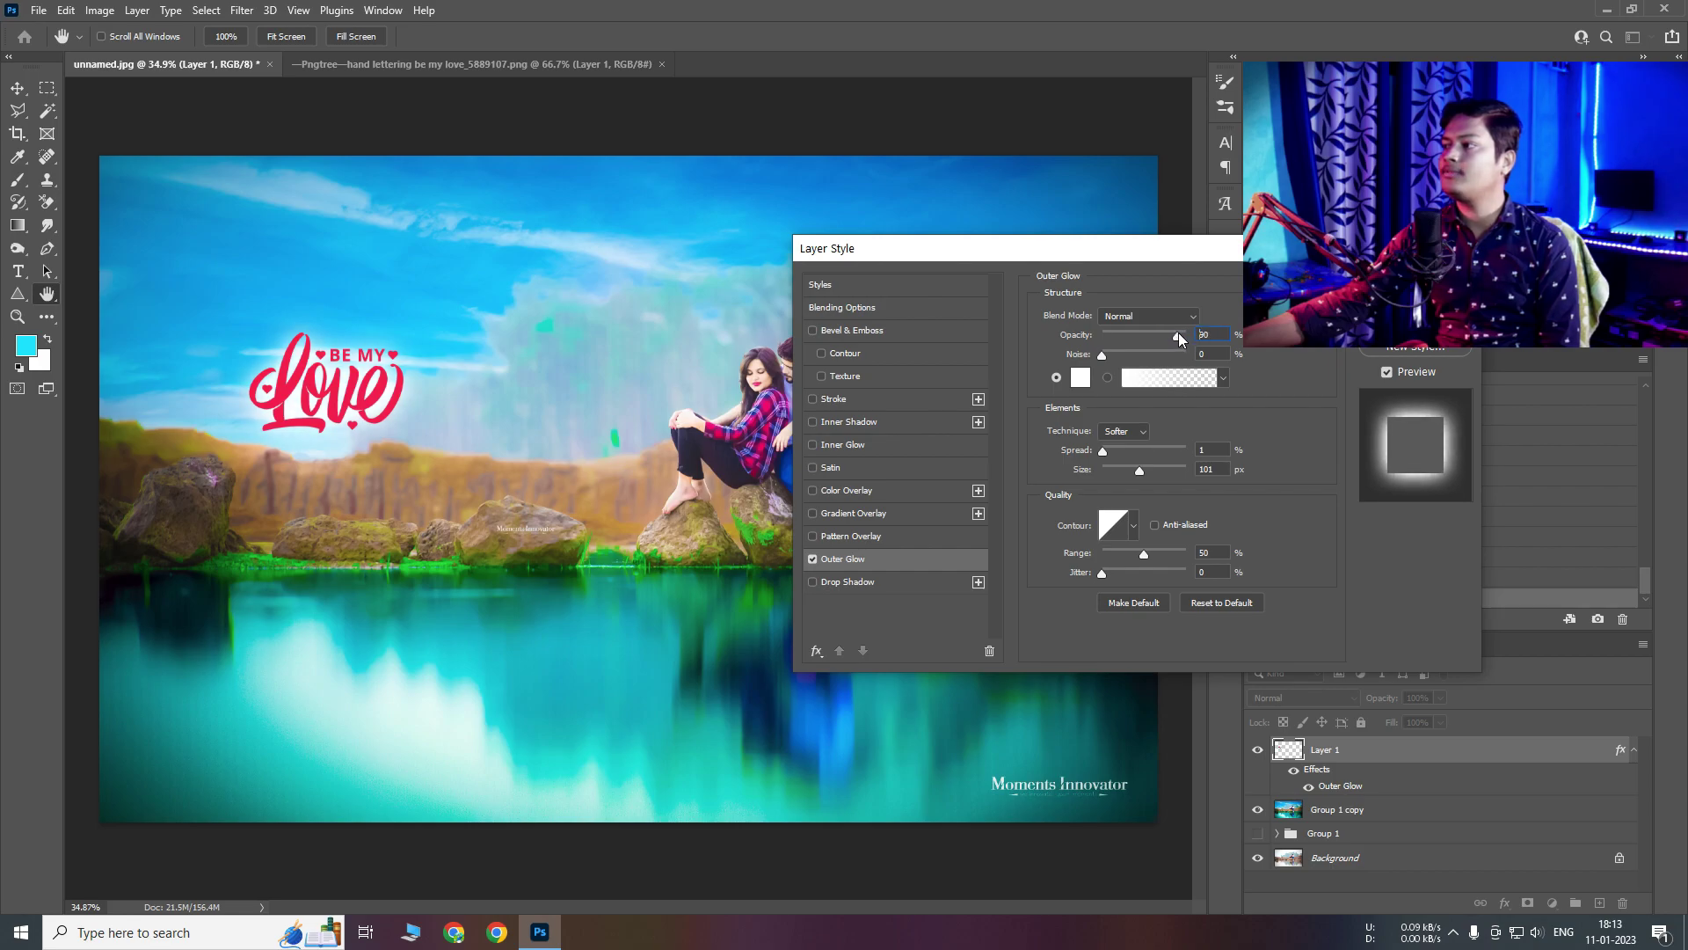
pyautogui.moveTo(1178, 335); pyautogui.dragTo(1180, 334)
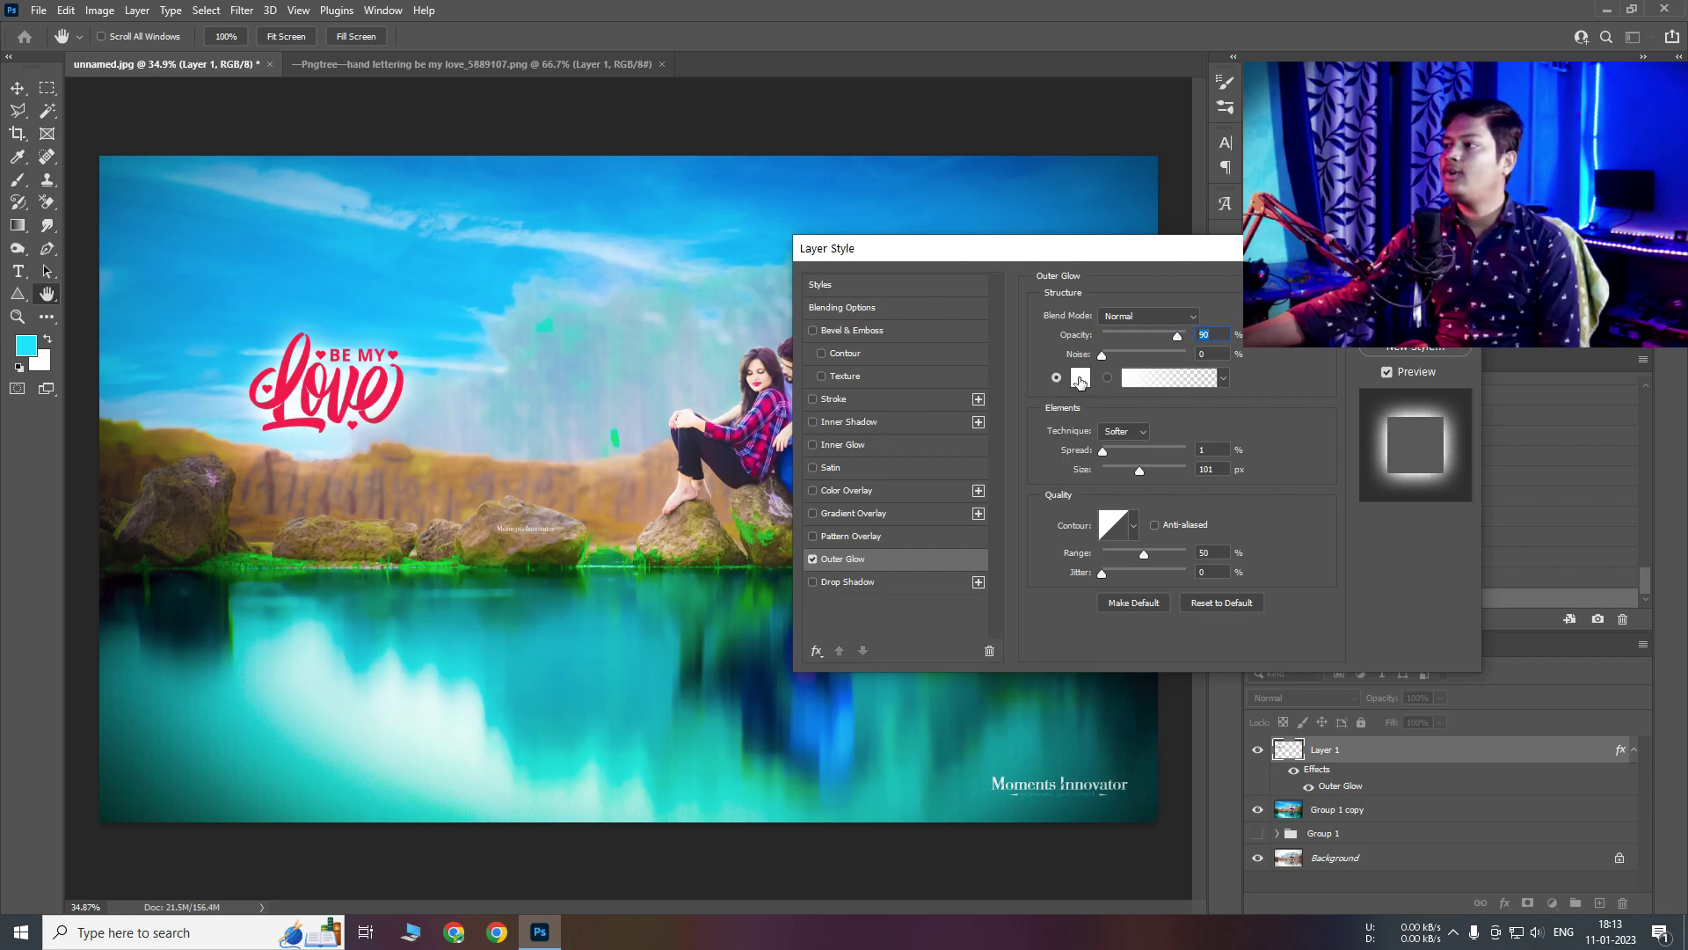
pyautogui.press('Return')
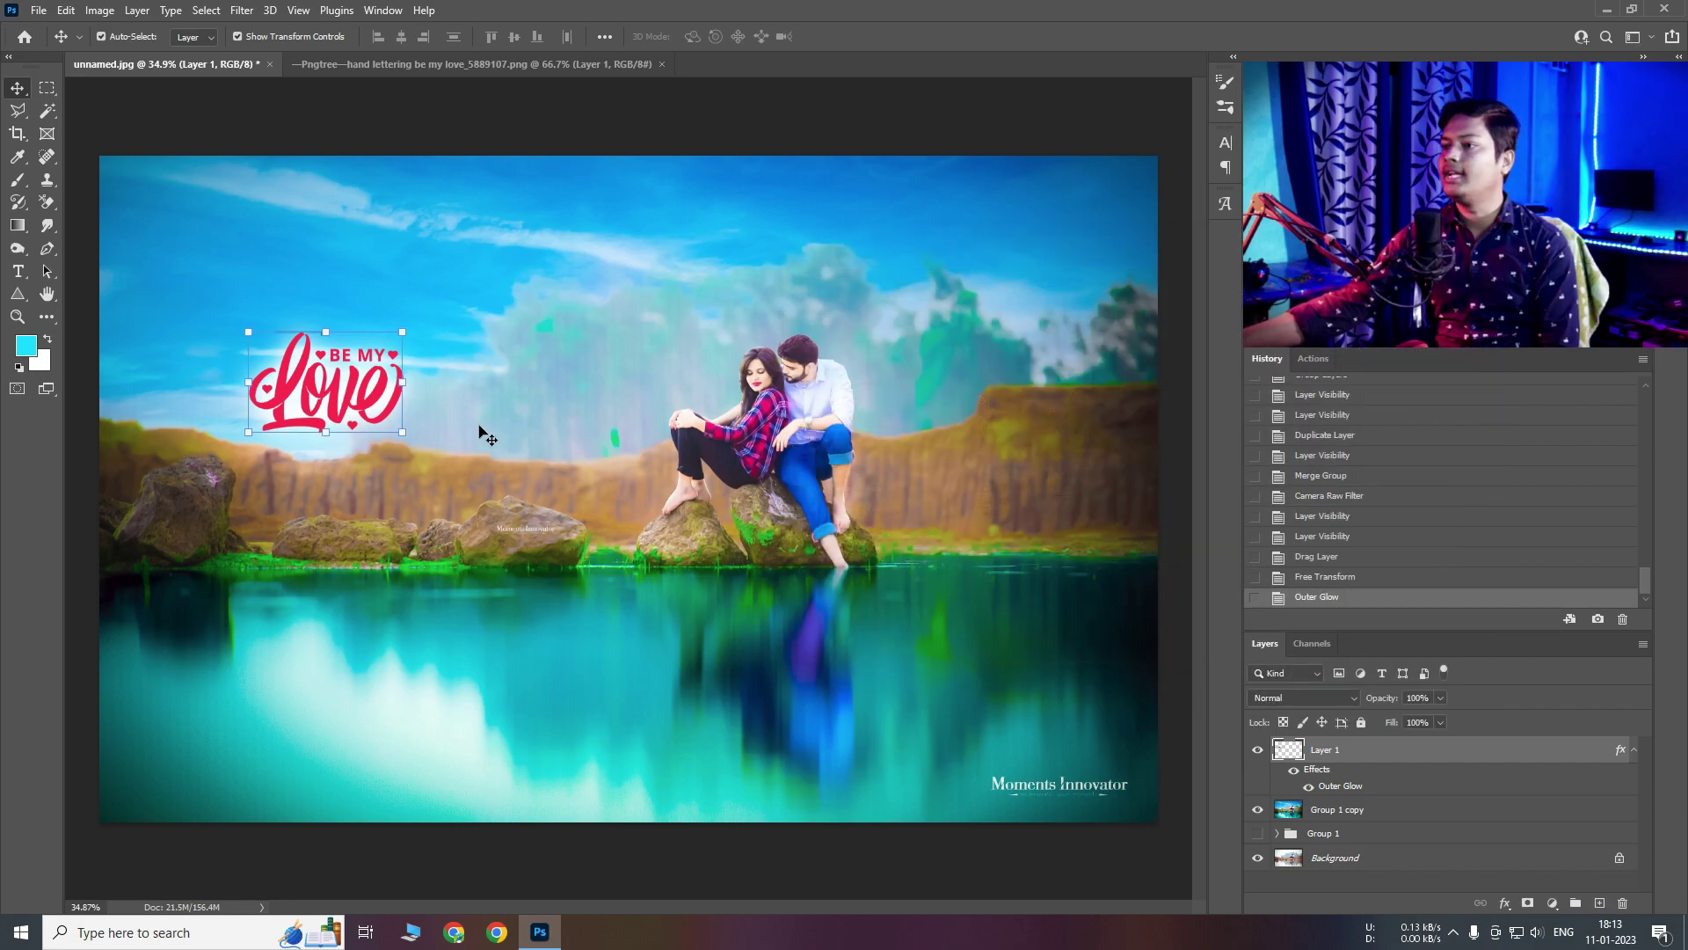
# Group Layer 1, Group 1 copy and Group 1 into Group 2, then toggle it for before/after comparison
pyautogui.moveTo(659, 332)
pyautogui.mouseDown()
pyautogui.moveTo(668, 447)
pyautogui.moveTo(607, 444)
pyautogui.mouseUp()
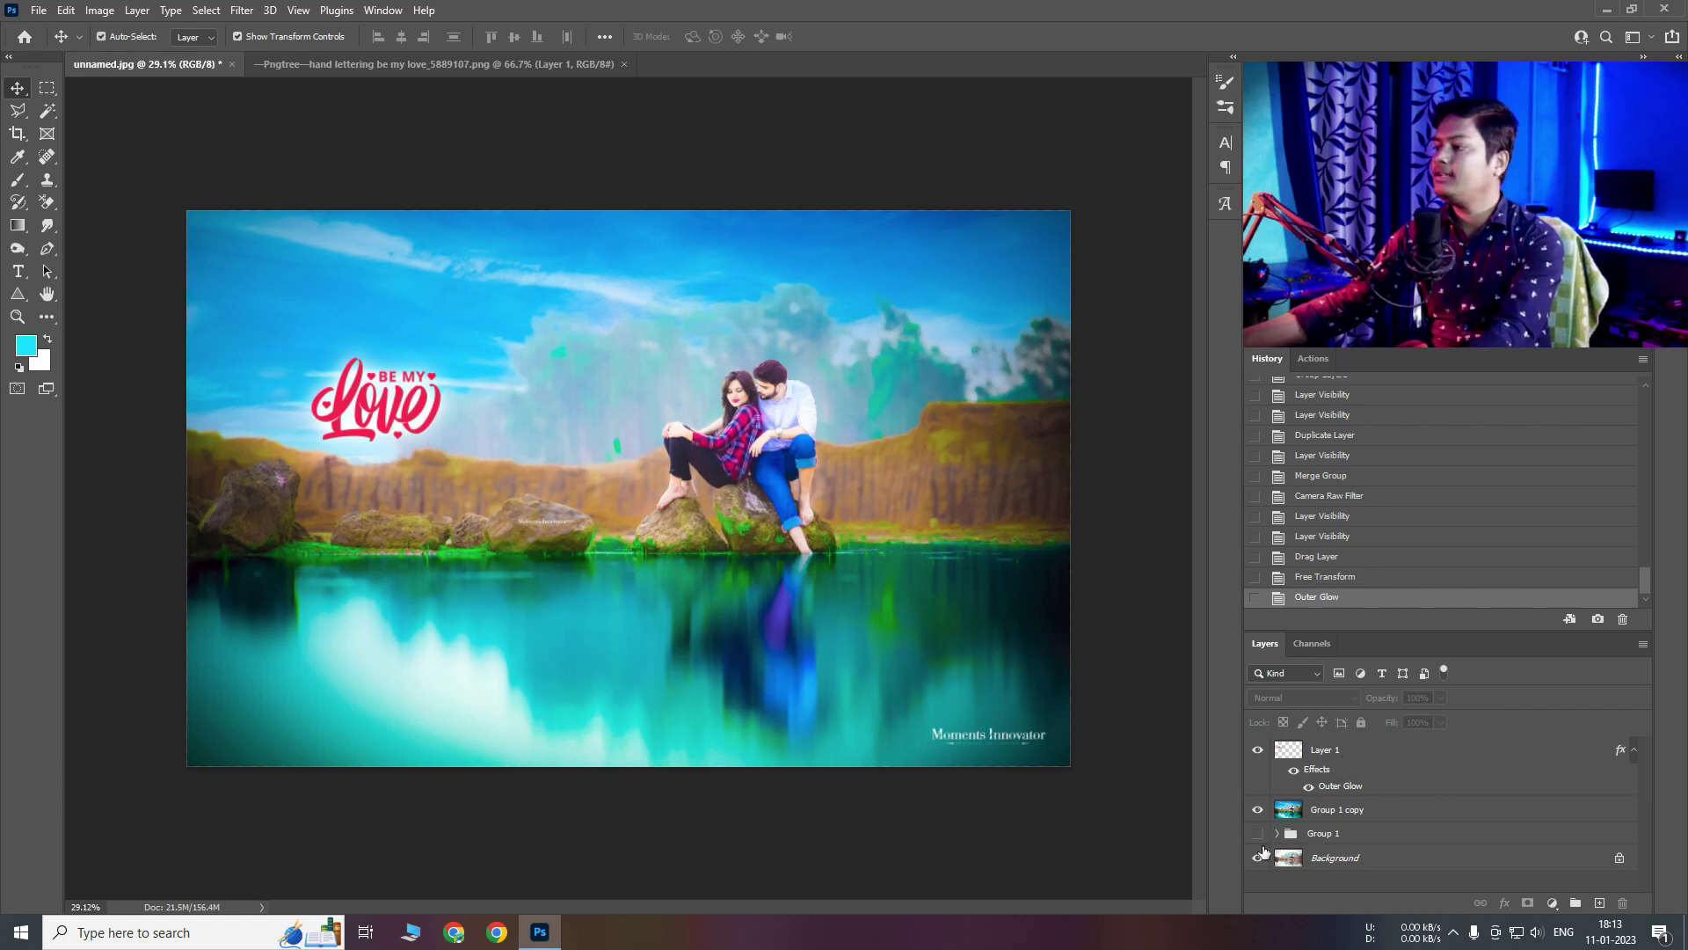
pyautogui.click(1337, 834)
pyautogui.keyDown('ctrl'); pyautogui.click(1337, 752); pyautogui.keyUp('ctrl')
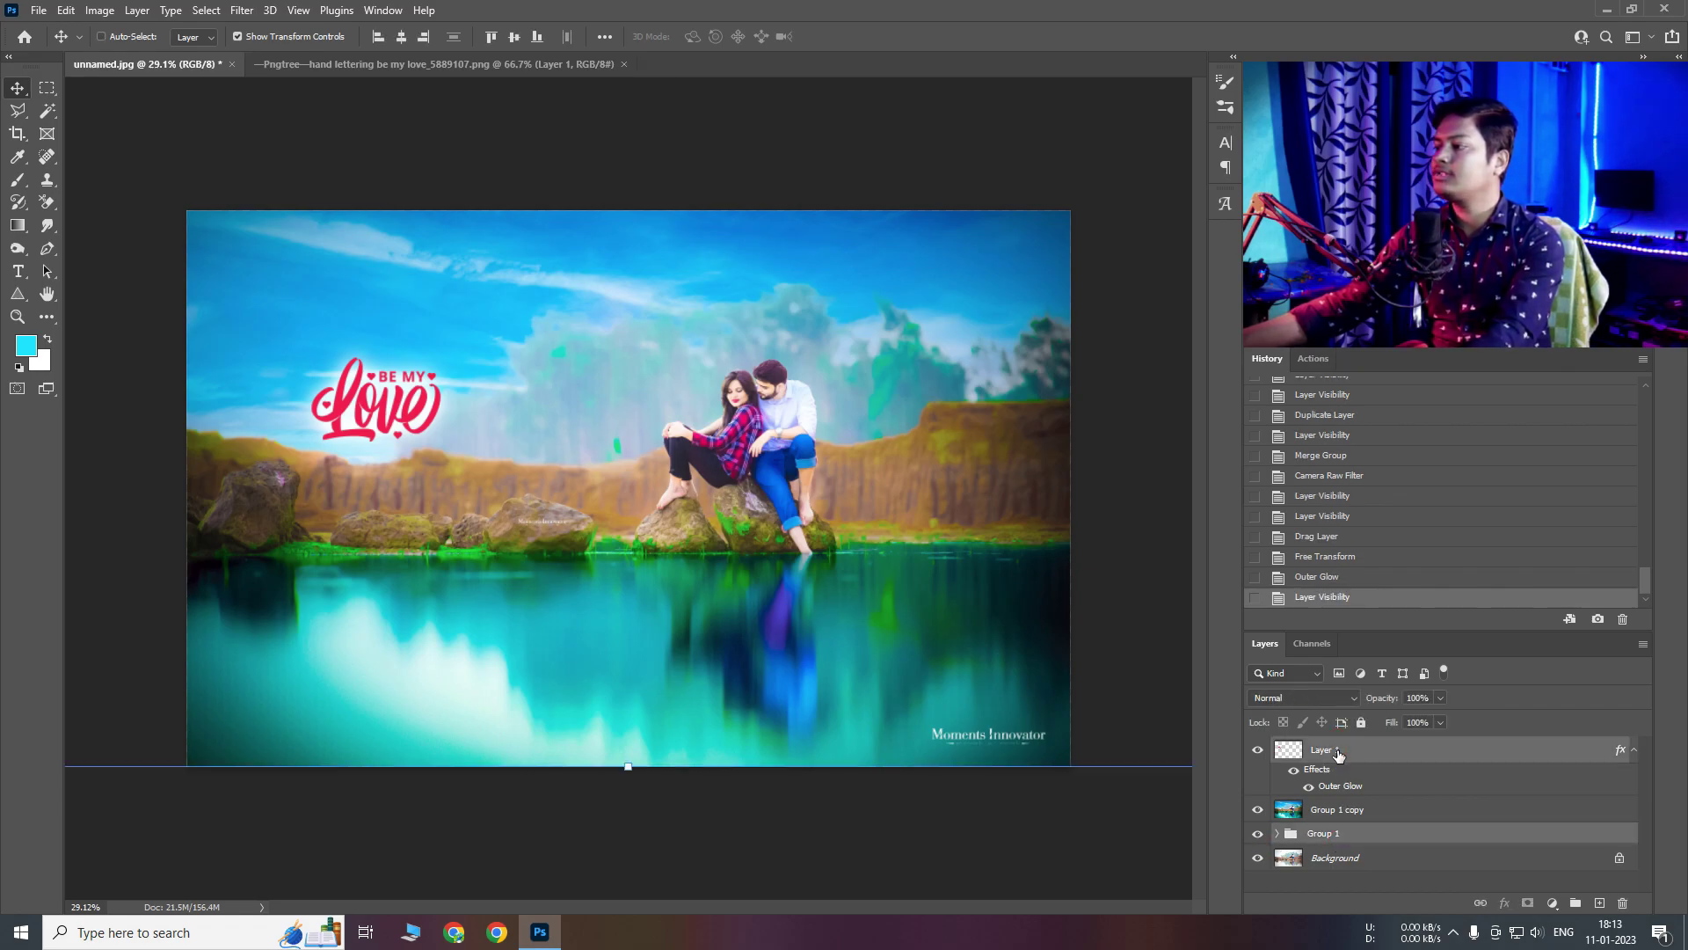
pyautogui.keyDown('ctrl'); pyautogui.click(1339, 804); pyautogui.keyUp('ctrl')
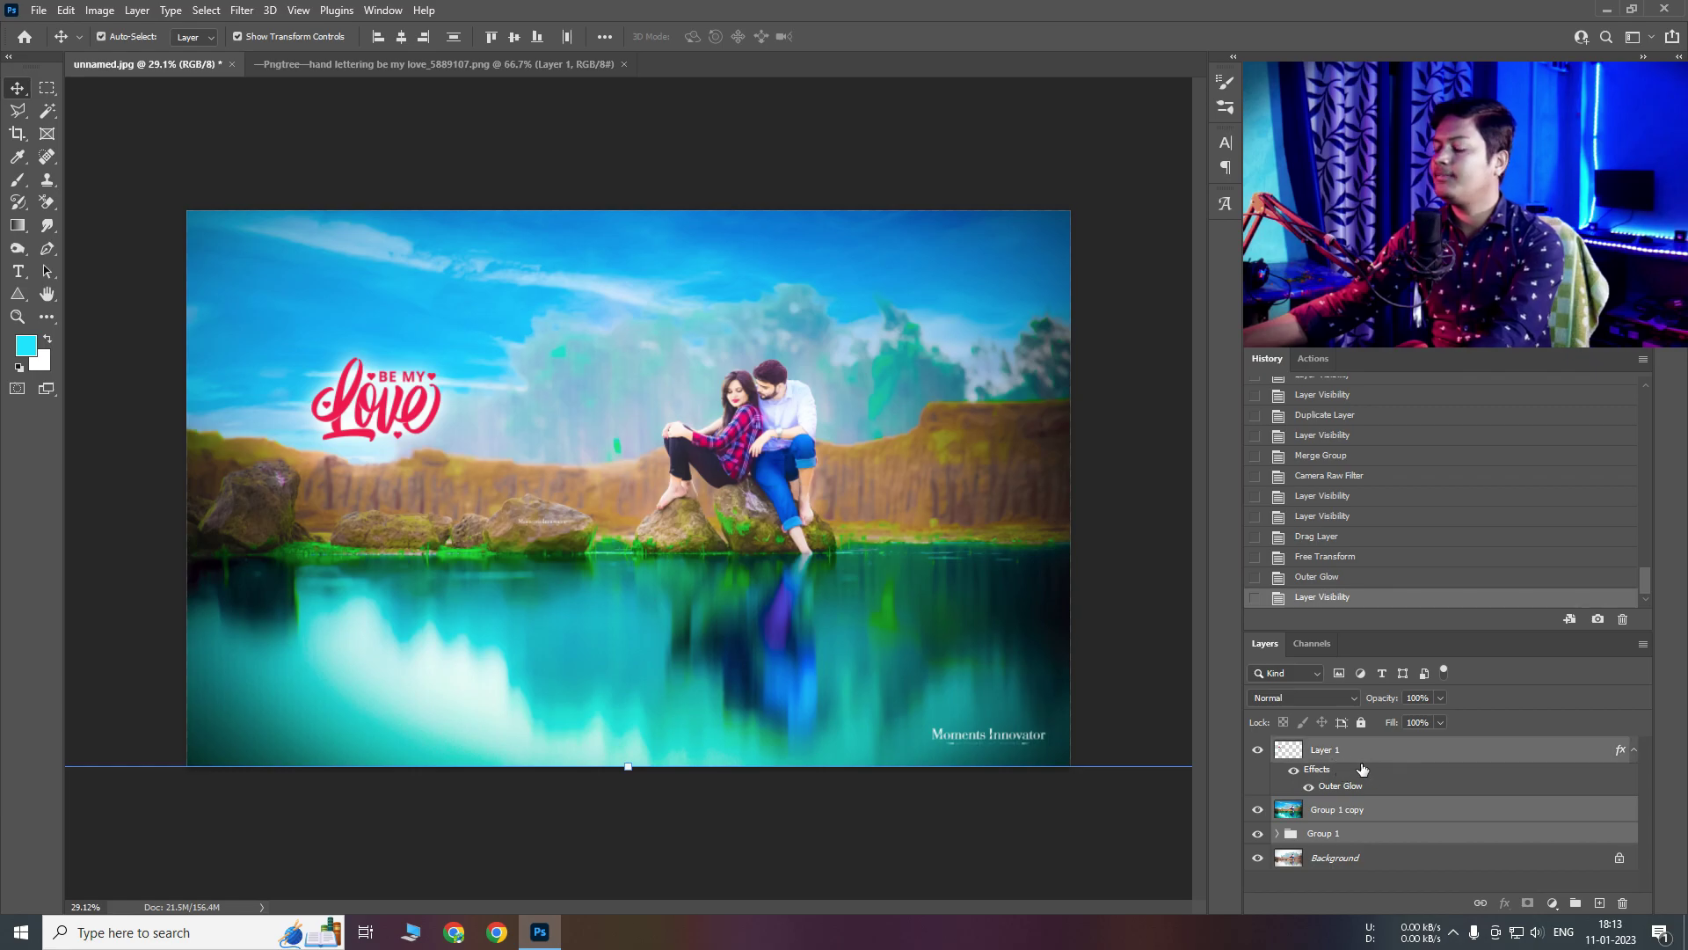
pyautogui.hotkey('ctrl', 'g')
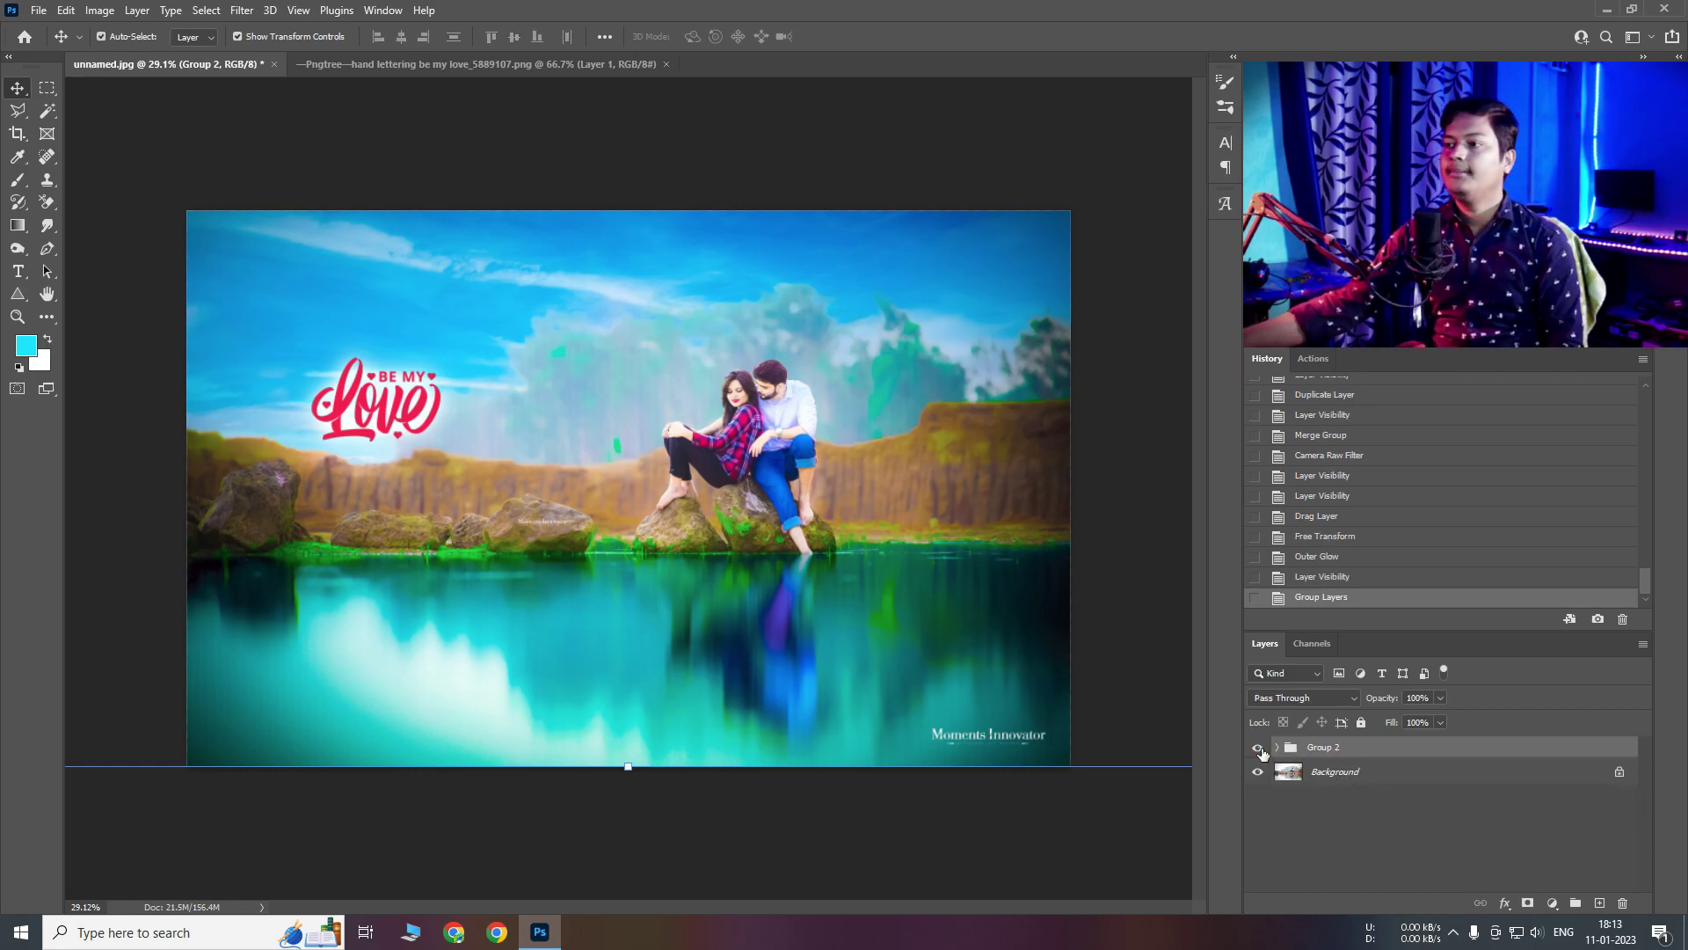
pyautogui.click(1260, 748)
pyautogui.click(1258, 748)
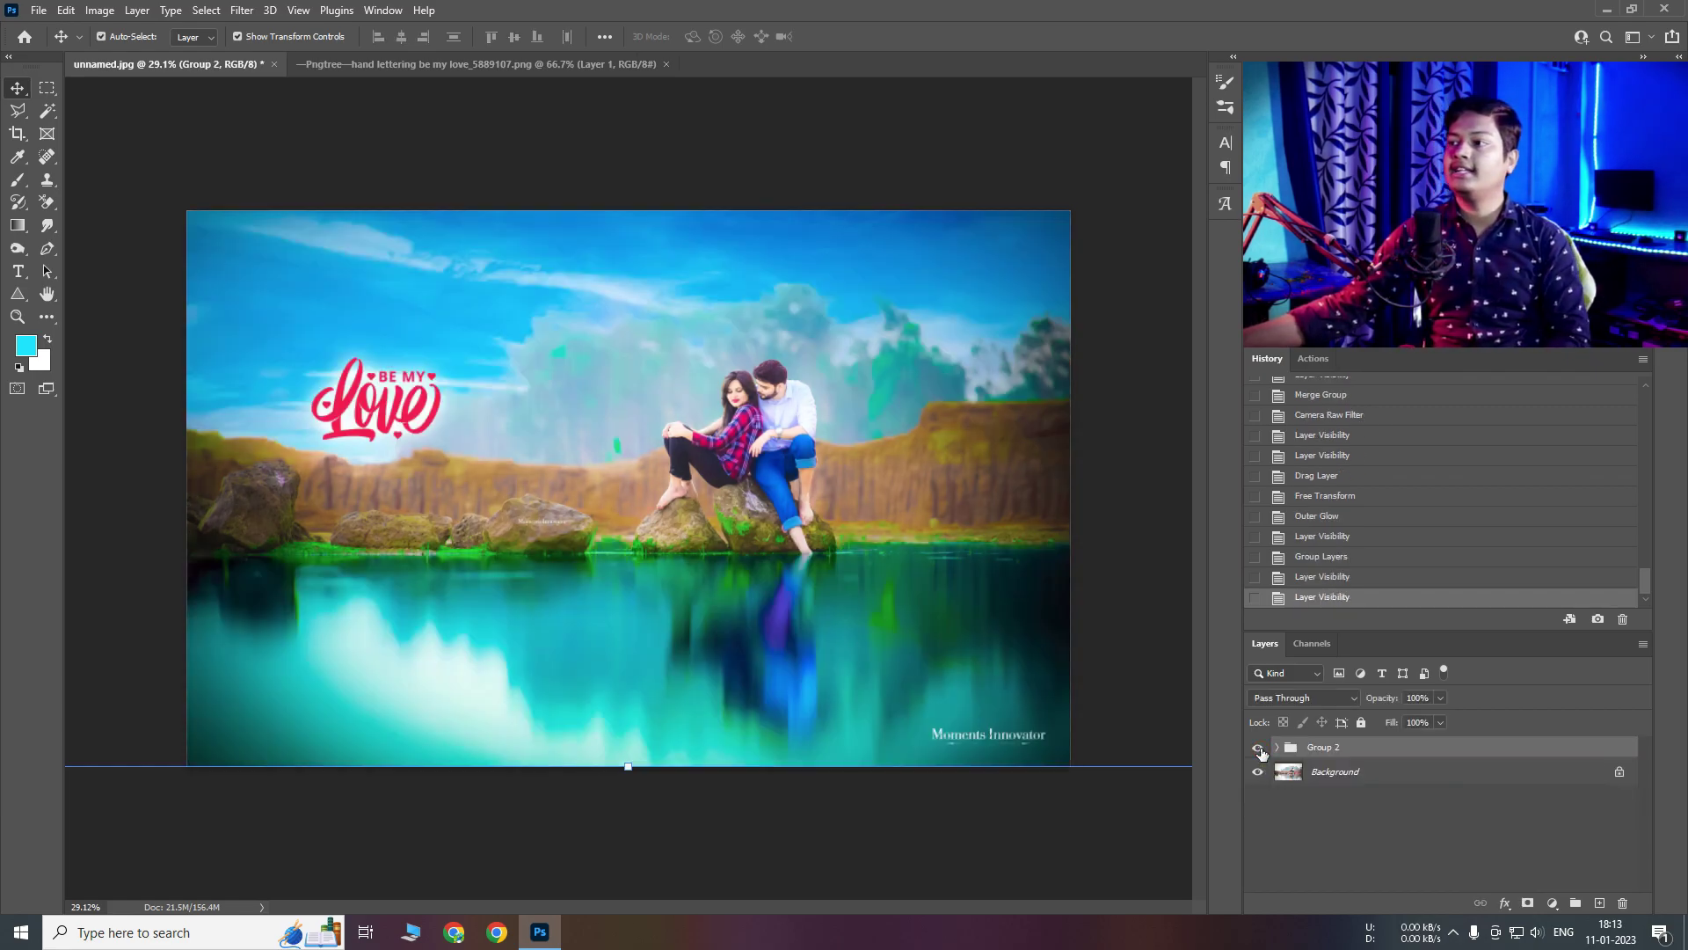